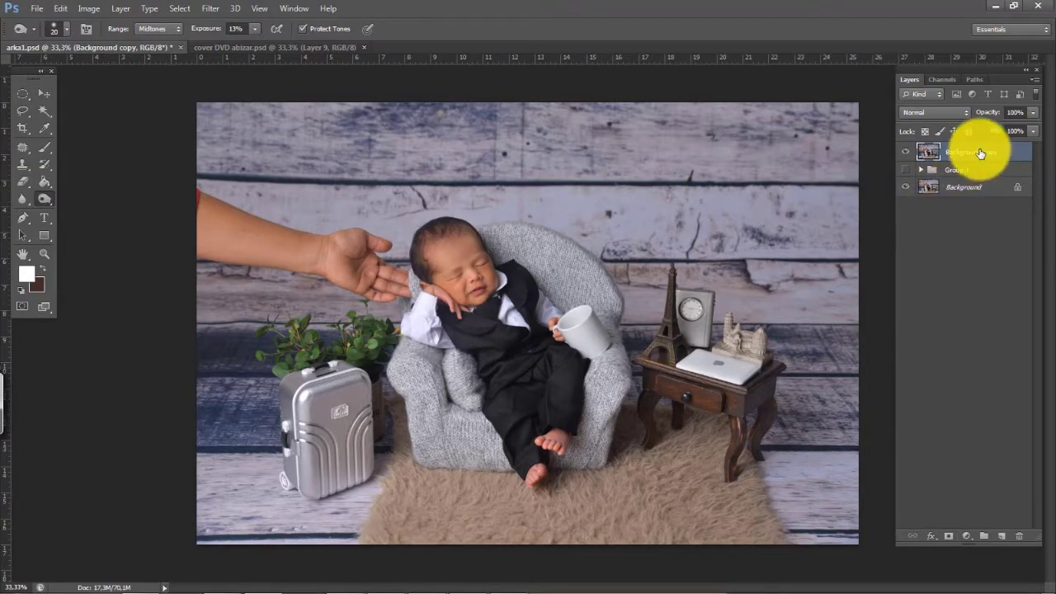
# Duplicate the Background copy layer and activate the Clone Stamp tool for retouching the adult's arm
pyautogui.moveTo(975, 156); pyautogui.dragTo(1001, 536)
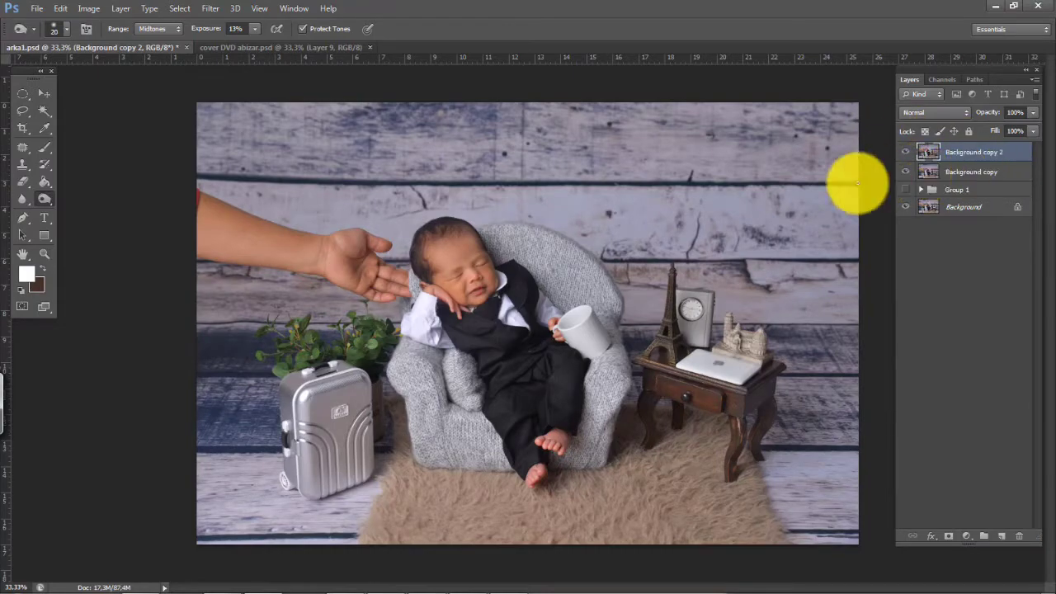
pyautogui.hotkey('ctrl', '+')
pyautogui.hotkey('ctrl', '+')
pyautogui.hotkey('ctrl', '+')
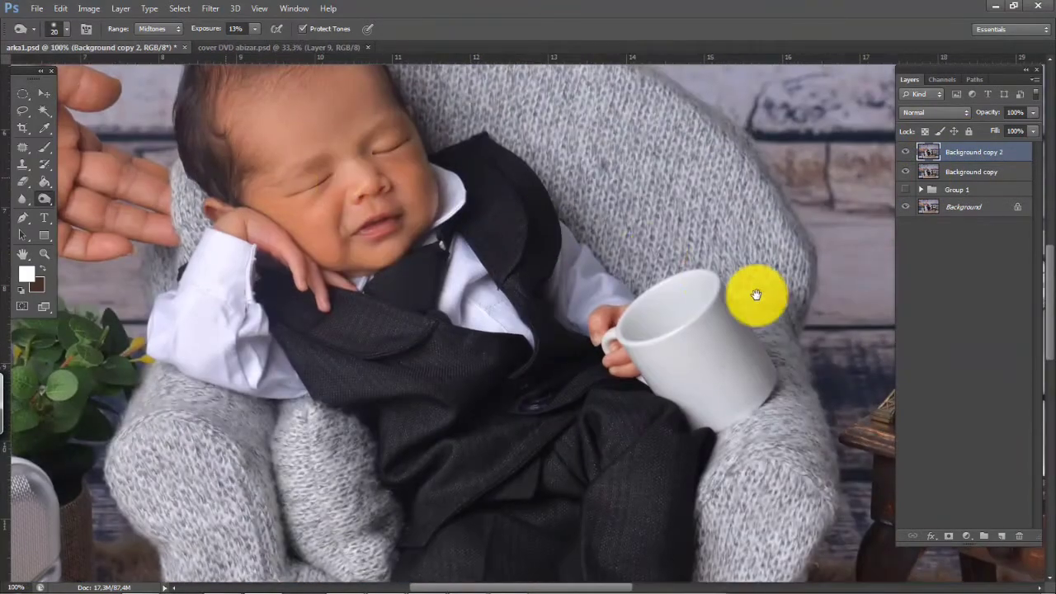
pyautogui.moveTo(216, 157); pyautogui.dragTo(757, 295)
pyautogui.moveTo(504, 193); pyautogui.dragTo(451, 302)
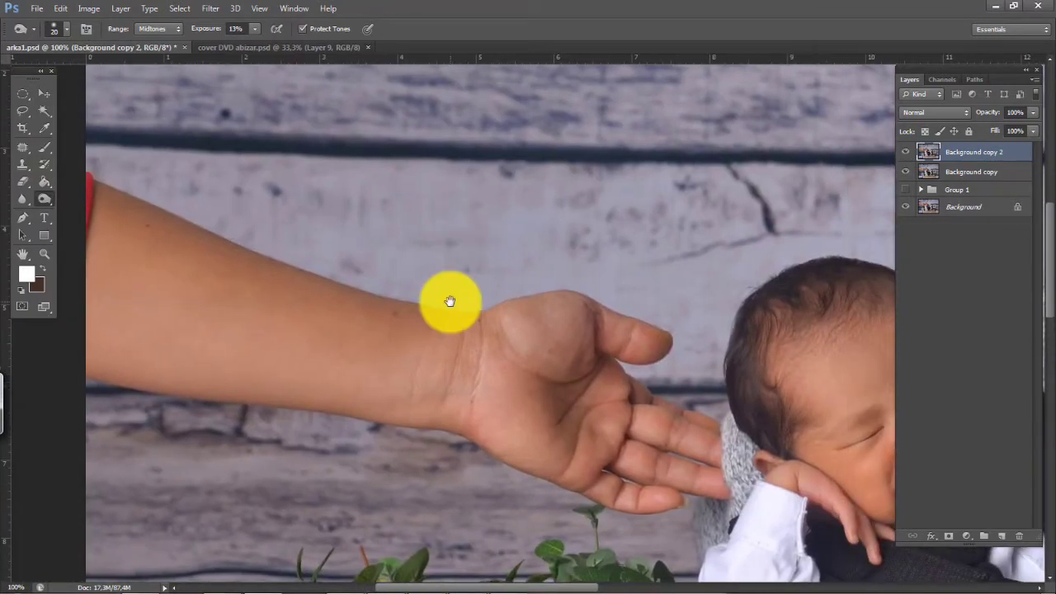
pyautogui.click(24, 168)
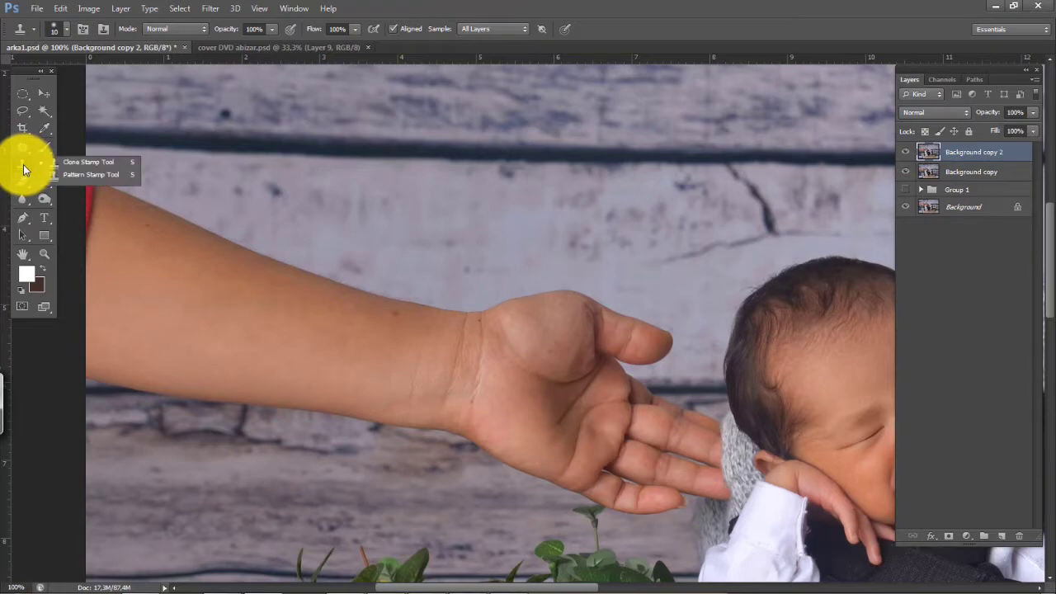
pyautogui.click(89, 161)
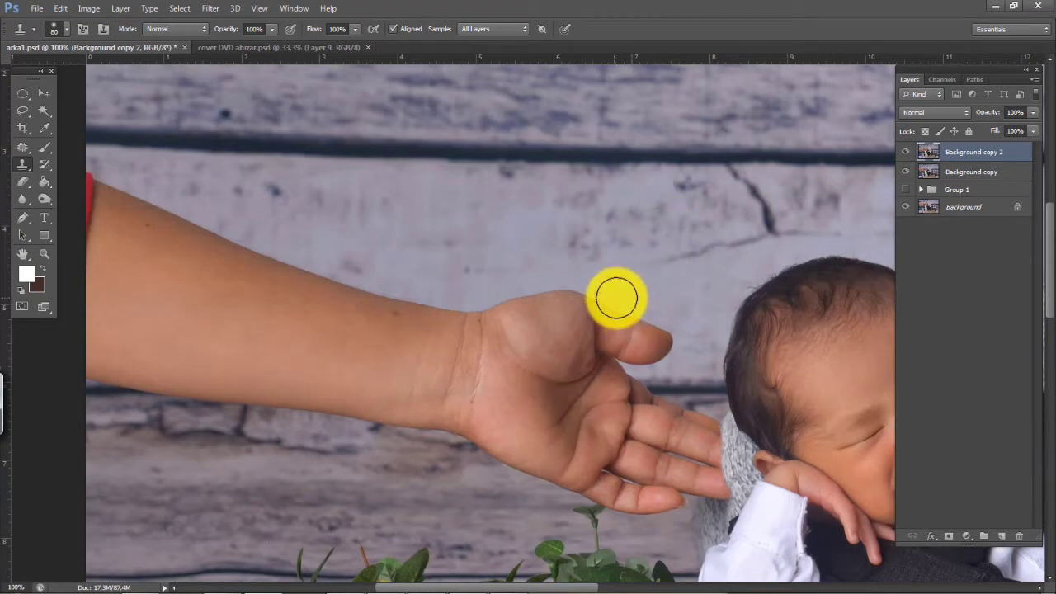
# Clone the pale plank texture over the thumb and the upper half of the forearm with an 80 px brush
pyautogui.moveTo(617, 297)
pyautogui.mouseDown()
pyautogui.moveTo(642, 307)
pyautogui.moveTo(522, 301)
pyautogui.moveTo(581, 302)
pyautogui.moveTo(506, 310)
pyautogui.moveTo(645, 315)
pyautogui.moveTo(622, 321)
pyautogui.moveTo(661, 343)
pyautogui.moveTo(541, 330)
pyautogui.moveTo(669, 340)
pyautogui.moveTo(618, 347)
pyautogui.moveTo(236, 317)
pyautogui.moveTo(404, 305)
pyautogui.moveTo(628, 319)
pyautogui.moveTo(643, 346)
pyautogui.moveTo(482, 336)
pyautogui.moveTo(525, 319)
pyautogui.mouseUp()
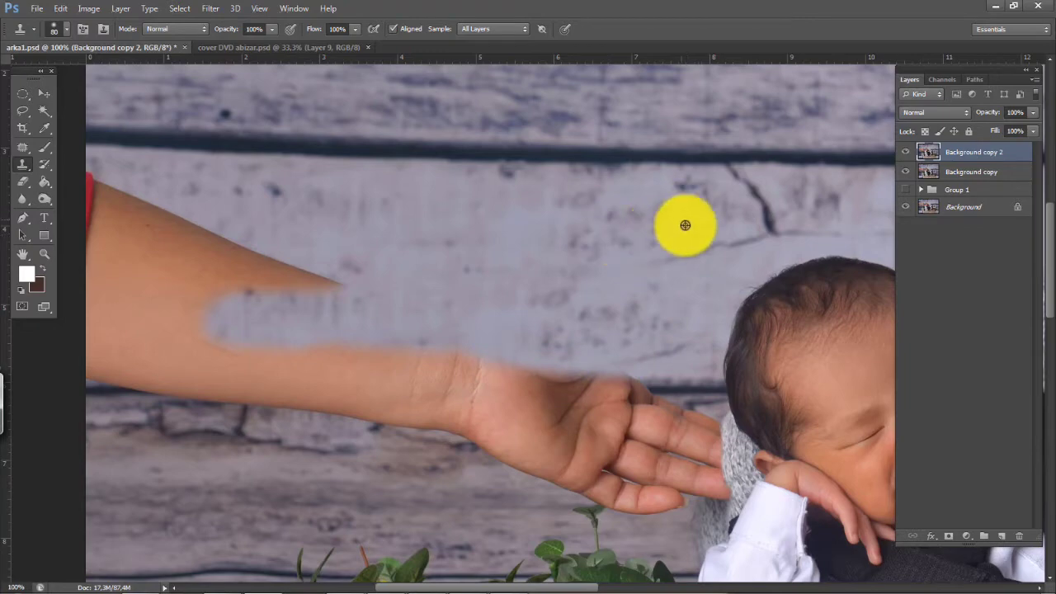
pyautogui.keyDown('alt'); pyautogui.click(661, 220); pyautogui.keyUp('alt')
pyautogui.moveTo(290, 304)
pyautogui.mouseDown()
pyautogui.moveTo(348, 306)
pyautogui.moveTo(245, 280)
pyautogui.moveTo(288, 278)
pyautogui.moveTo(223, 250)
pyautogui.moveTo(302, 264)
pyautogui.moveTo(240, 240)
pyautogui.moveTo(173, 234)
pyautogui.moveTo(123, 210)
pyautogui.moveTo(124, 219)
pyautogui.moveTo(95, 192)
pyautogui.mouseUp()
pyautogui.keyDown('alt'); pyautogui.click(514, 245); pyautogui.keyUp('alt')
pyautogui.keyDown('alt'); pyautogui.click(360, 238); pyautogui.keyUp('alt')
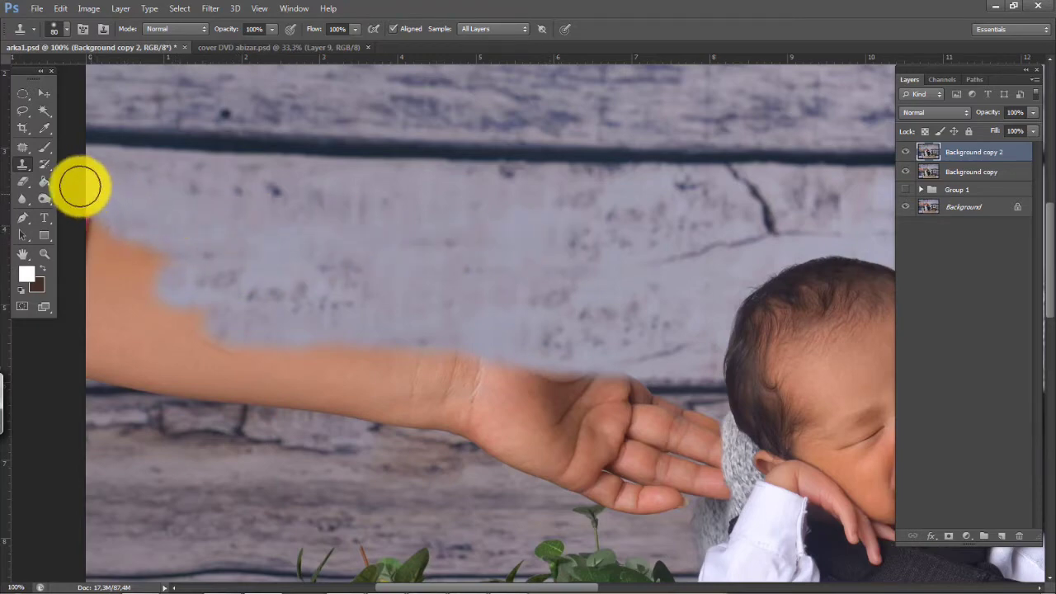
pyautogui.keyDown('alt'); pyautogui.click(354, 245); pyautogui.keyUp('alt')
pyautogui.moveTo(149, 247); pyautogui.dragTo(81, 245)
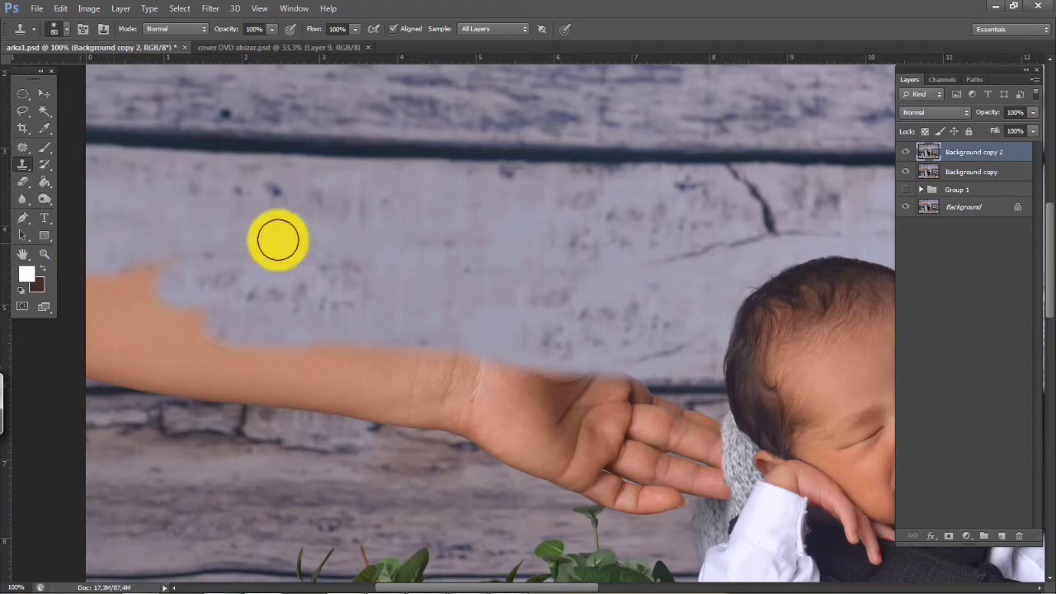
pyautogui.keyDown('alt'); pyautogui.click(367, 237); pyautogui.keyUp('alt')
pyautogui.moveTo(245, 259); pyautogui.dragTo(78, 283)
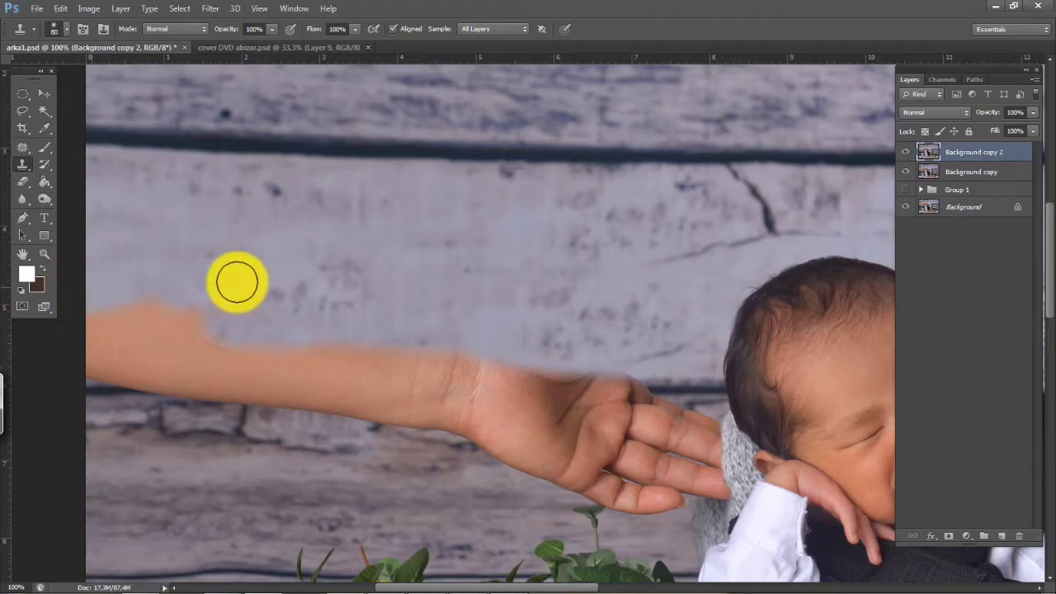
# Clone pale plank texture over the rest of the forearm above the plank seam and rebuild the dark seam across the arm
pyautogui.keyDown('alt'); pyautogui.click(422, 254); pyautogui.keyUp('alt')
pyautogui.moveTo(111, 332)
pyautogui.mouseDown()
pyautogui.moveTo(69, 326)
pyautogui.moveTo(101, 344)
pyautogui.moveTo(80, 354)
pyautogui.moveTo(308, 334)
pyautogui.moveTo(502, 341)
pyautogui.mouseUp()
pyautogui.keyDown('alt'); pyautogui.click(349, 239); pyautogui.keyUp('alt')
pyautogui.keyDown('alt'); pyautogui.click(484, 298); pyautogui.keyUp('alt')
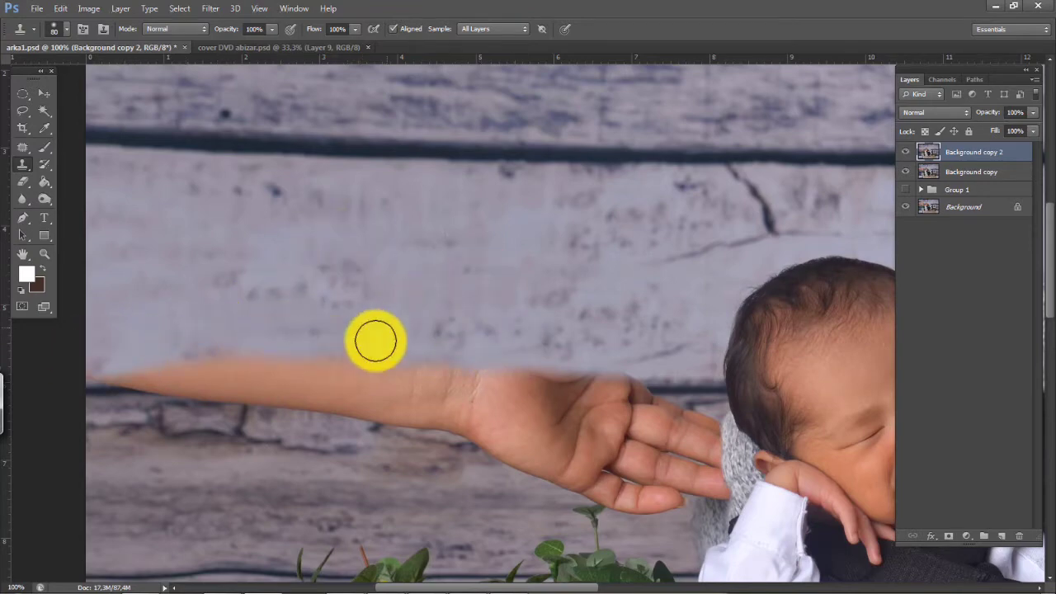
pyautogui.moveTo(395, 341); pyautogui.dragTo(100, 352)
pyautogui.moveTo(631, 355); pyautogui.dragTo(105, 352)
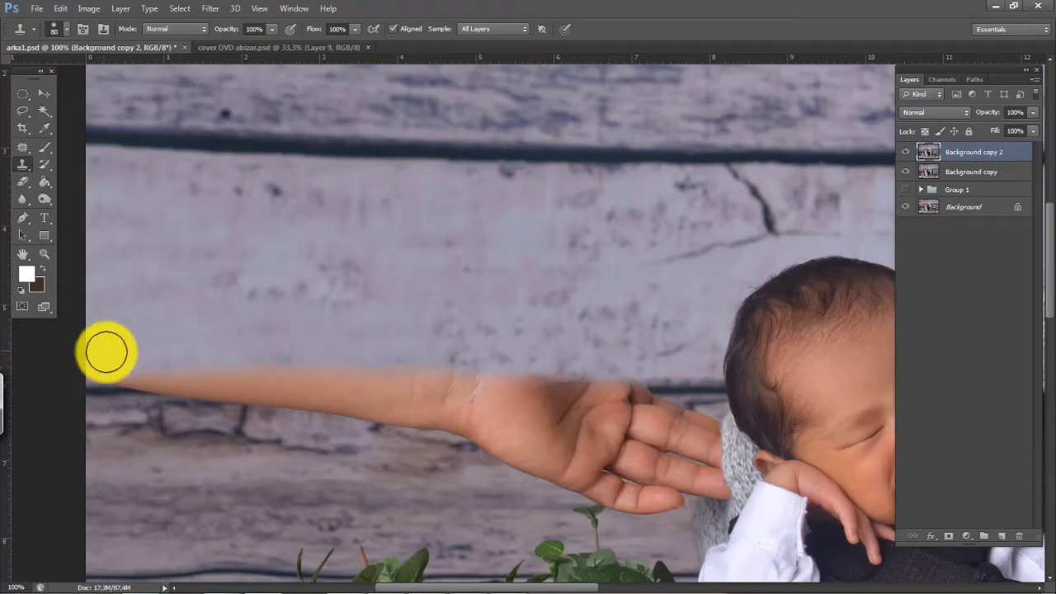
pyautogui.keyDown('alt'); pyautogui.click(620, 304); pyautogui.keyUp('alt')
pyautogui.moveTo(545, 355); pyautogui.dragTo(151, 360)
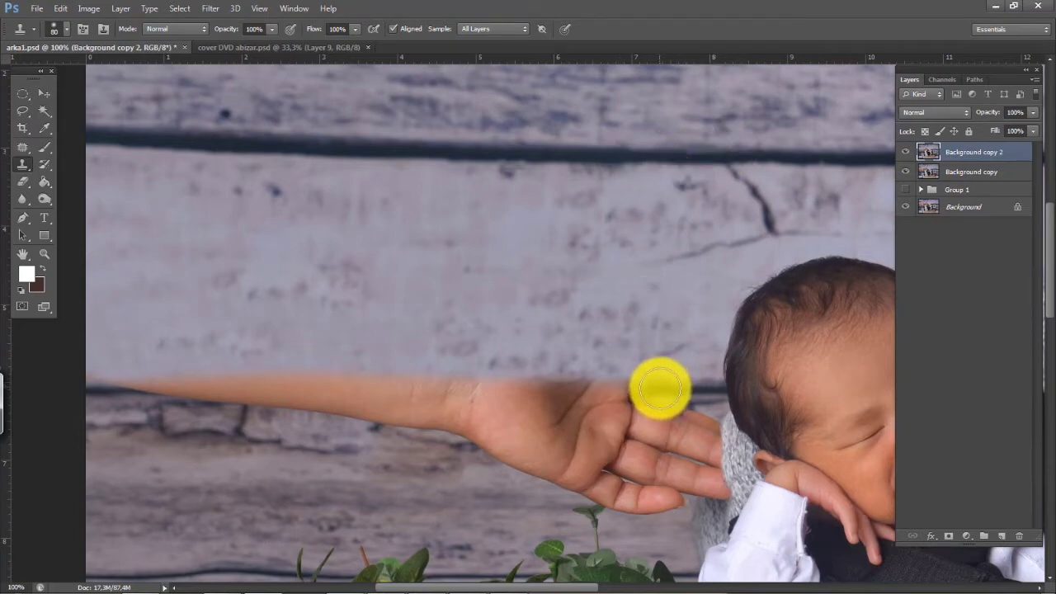
pyautogui.moveTo(655, 386)
pyautogui.mouseDown()
pyautogui.moveTo(62, 400)
pyautogui.moveTo(87, 385)
pyautogui.moveTo(164, 381)
pyautogui.moveTo(534, 385)
pyautogui.moveTo(656, 371)
pyautogui.mouseUp()
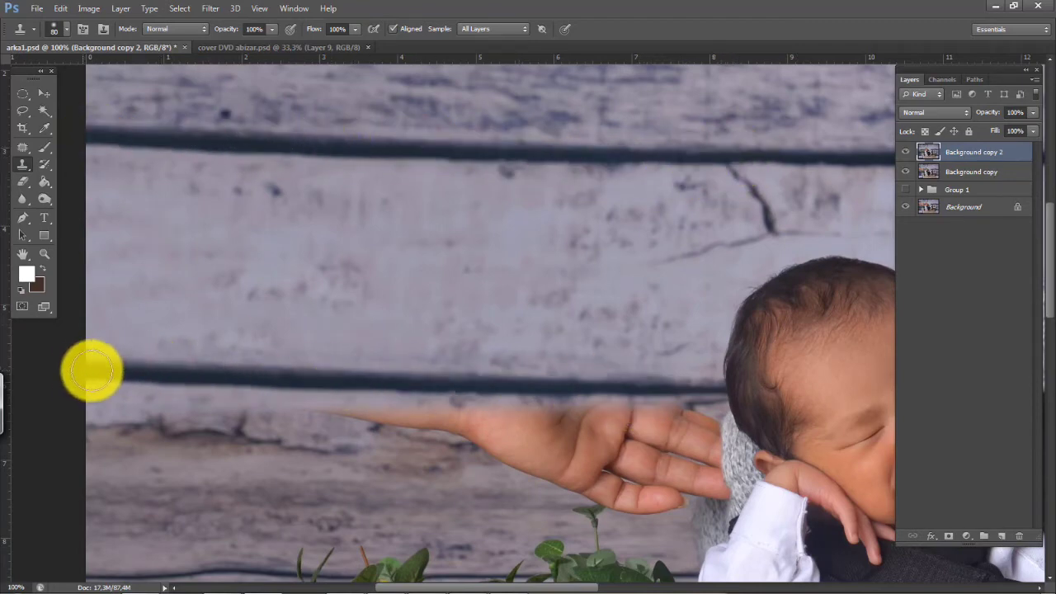
# Clone the brown plank below the seam over the wrist, palm and upper parts of the fingers
pyautogui.scroll(-3, 446, 312)
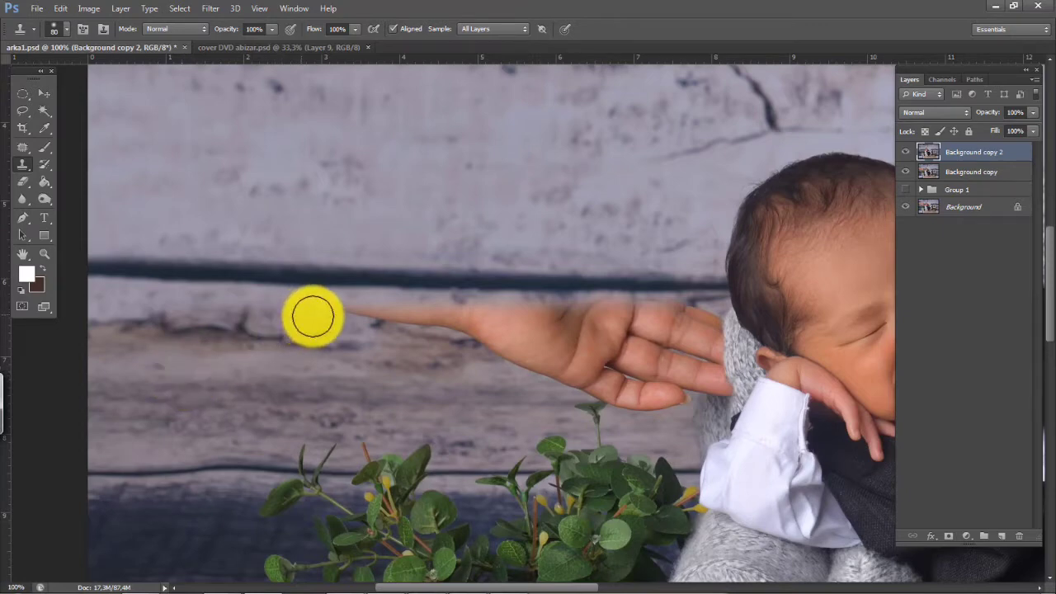
pyautogui.moveTo(312, 316)
pyautogui.mouseDown()
pyautogui.moveTo(519, 333)
pyautogui.moveTo(504, 320)
pyautogui.mouseUp()
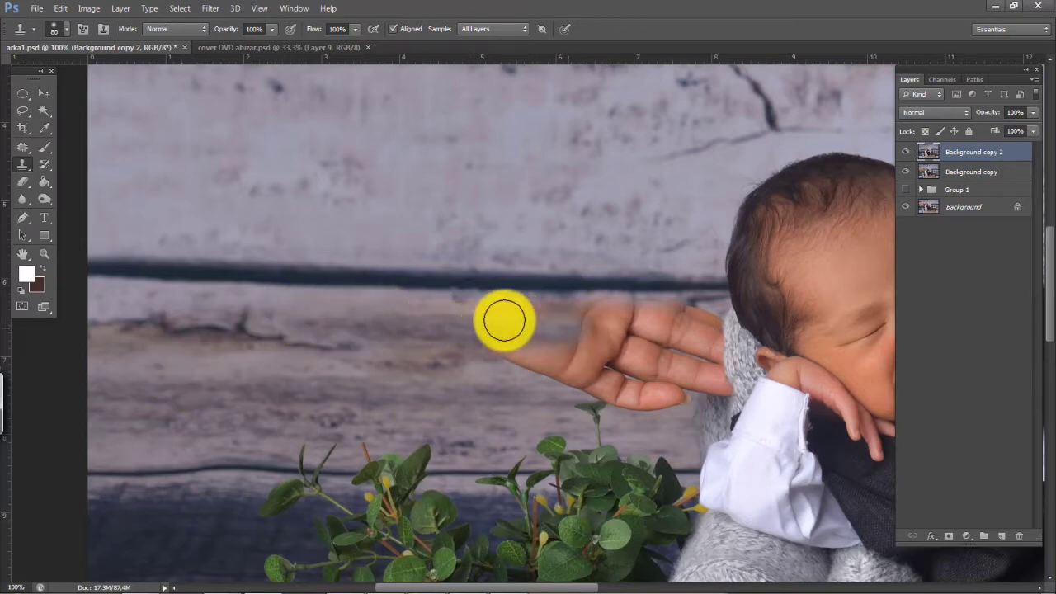
pyautogui.moveTo(572, 346); pyautogui.dragTo(537, 346)
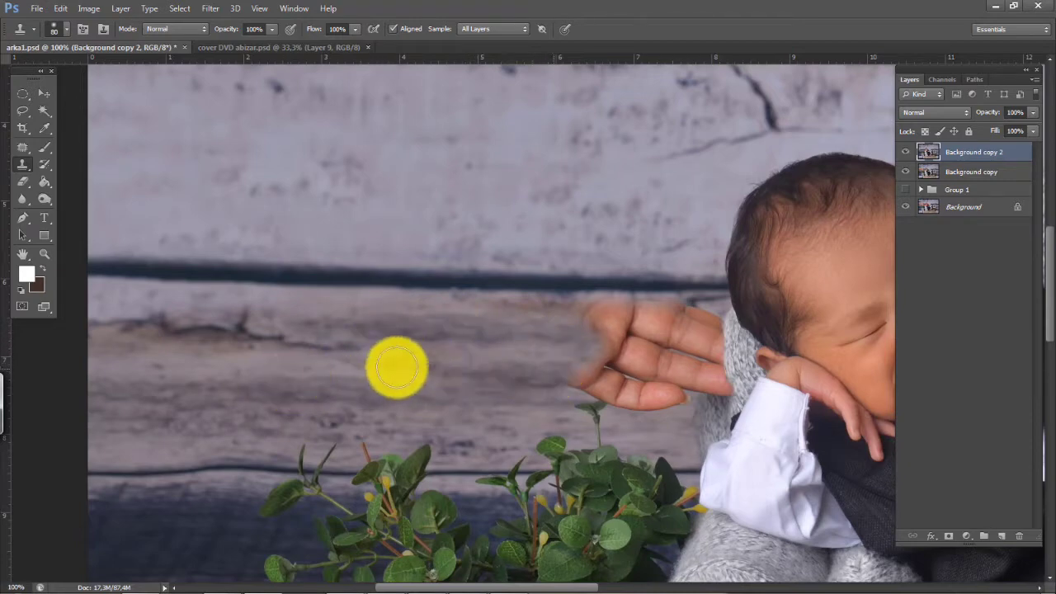
pyautogui.moveTo(598, 357)
pyautogui.mouseDown()
pyautogui.moveTo(624, 356)
pyautogui.moveTo(644, 324)
pyautogui.moveTo(485, 316)
pyautogui.moveTo(653, 337)
pyautogui.moveTo(509, 336)
pyautogui.moveTo(524, 332)
pyautogui.moveTo(477, 315)
pyautogui.mouseUp()
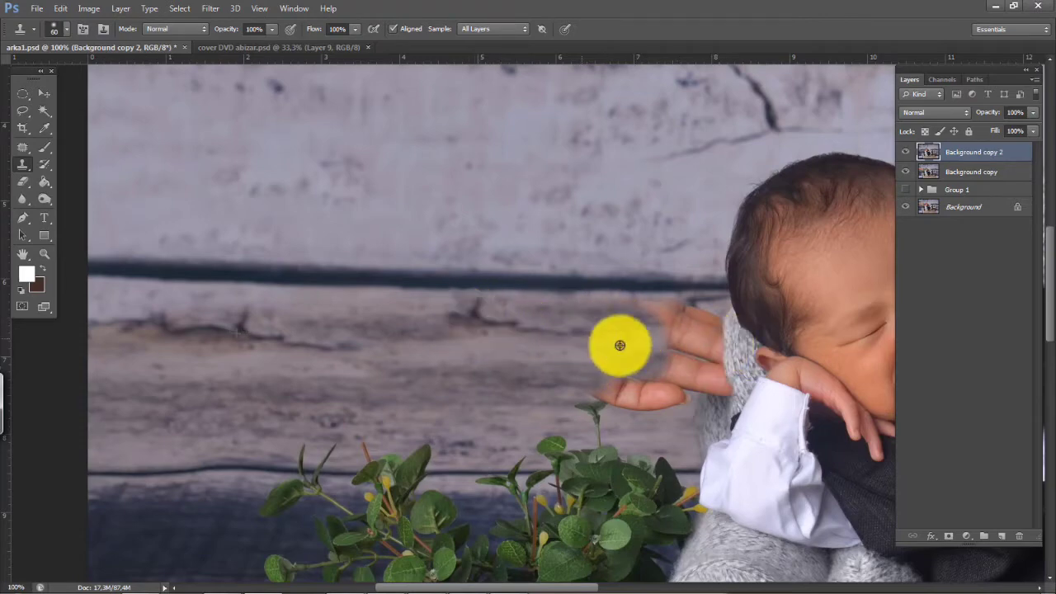
pyautogui.keyDown('alt'); pyautogui.click(471, 359); pyautogui.keyUp('alt')
pyautogui.moveTo(607, 328)
pyautogui.mouseDown()
pyautogui.moveTo(692, 320)
pyautogui.moveTo(618, 332)
pyautogui.moveTo(667, 339)
pyautogui.moveTo(655, 361)
pyautogui.moveTo(555, 362)
pyautogui.moveTo(598, 379)
pyautogui.moveTo(587, 374)
pyautogui.moveTo(612, 371)
pyautogui.mouseUp()
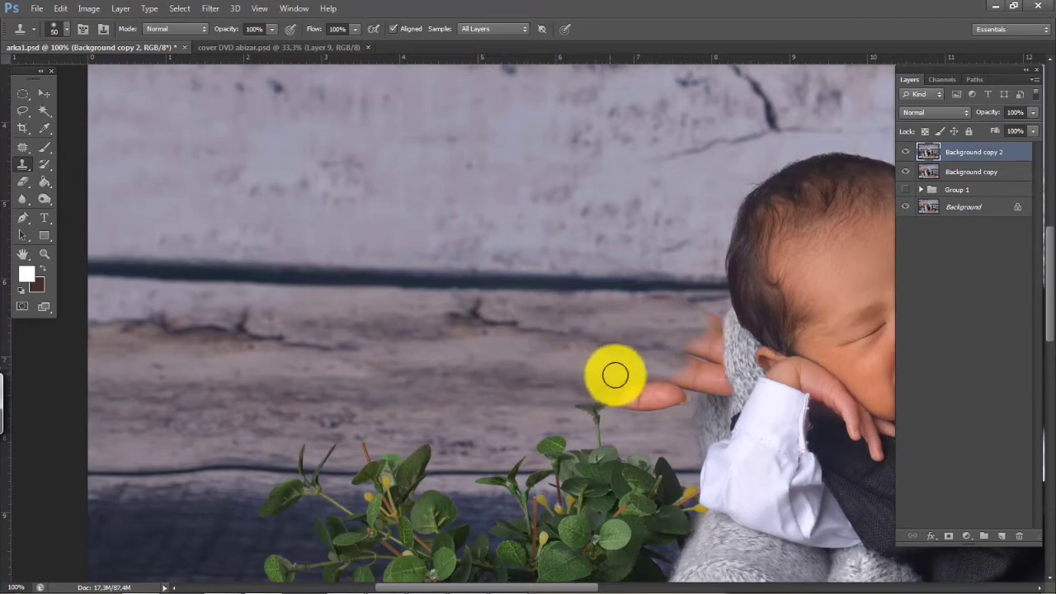
# Clone plank texture over the base and tip of the lowest finger, just beside the plant's top leaf
pyautogui.hotkey('ctrl', '+')
pyautogui.hotkey('ctrl', '+')
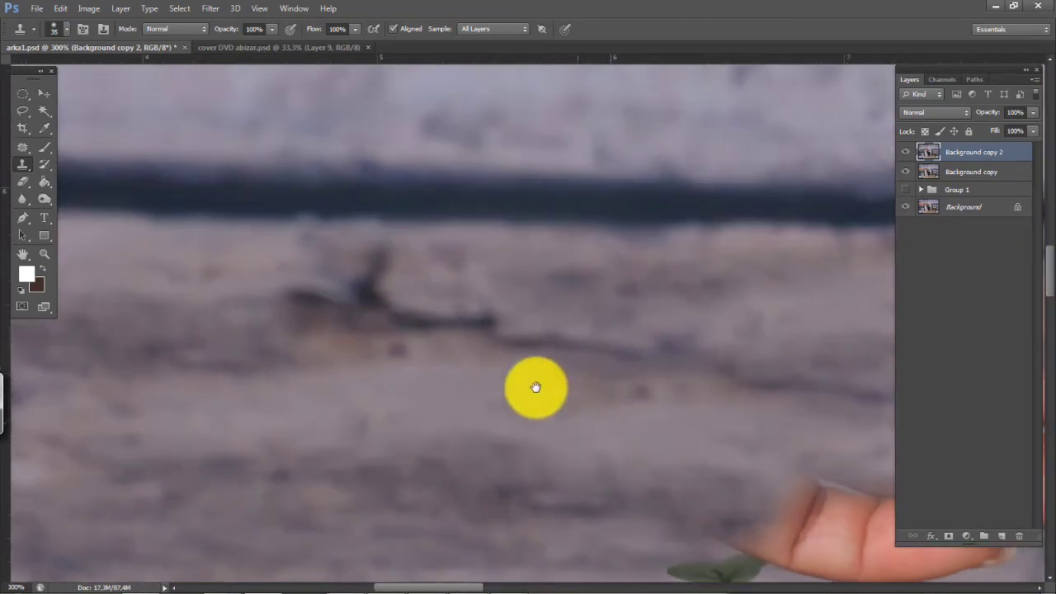
pyautogui.moveTo(535, 387); pyautogui.dragTo(353, 329)
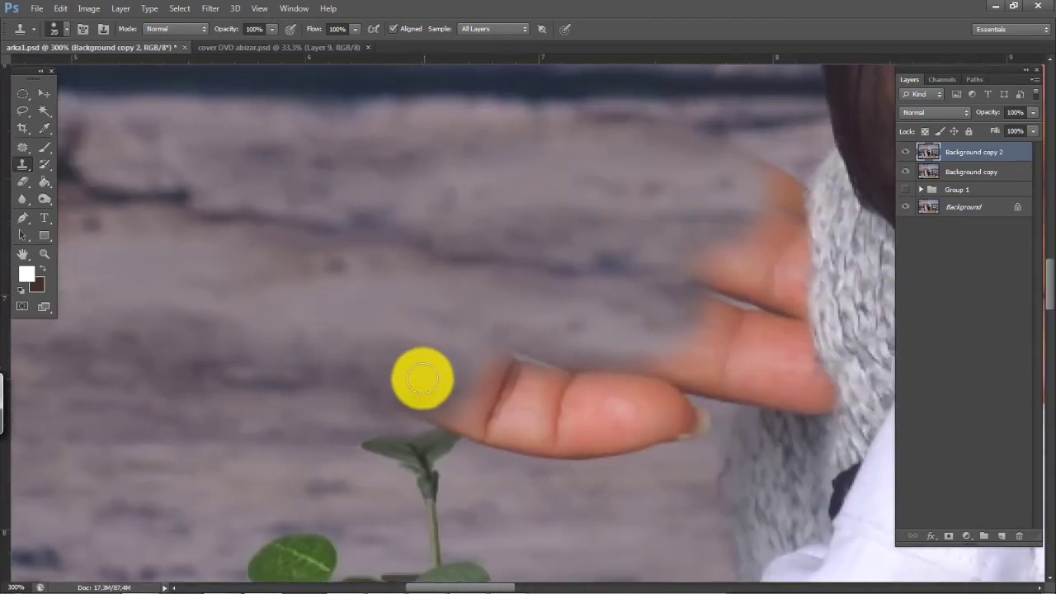
pyautogui.moveTo(411, 372)
pyautogui.mouseDown()
pyautogui.moveTo(368, 390)
pyautogui.moveTo(370, 378)
pyautogui.moveTo(321, 383)
pyautogui.moveTo(442, 414)
pyautogui.moveTo(419, 414)
pyautogui.moveTo(468, 434)
pyautogui.moveTo(439, 410)
pyautogui.moveTo(442, 421)
pyautogui.moveTo(425, 419)
pyautogui.moveTo(460, 422)
pyautogui.moveTo(446, 404)
pyautogui.moveTo(478, 412)
pyautogui.moveTo(478, 477)
pyautogui.moveTo(482, 454)
pyautogui.moveTo(484, 463)
pyautogui.moveTo(474, 494)
pyautogui.moveTo(471, 482)
pyautogui.moveTo(501, 462)
pyautogui.moveTo(477, 440)
pyautogui.moveTo(558, 453)
pyautogui.mouseUp()
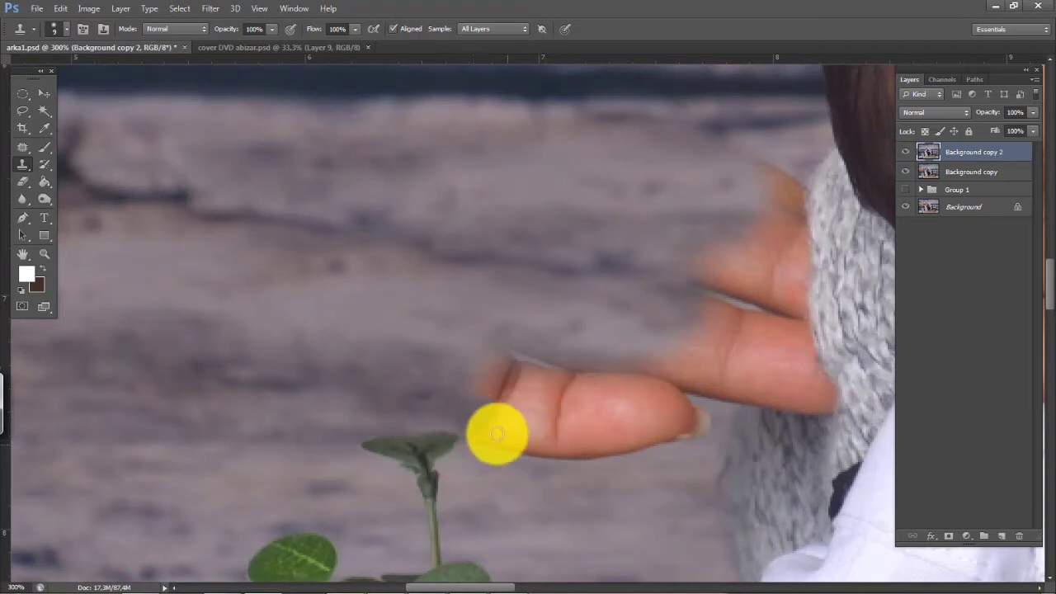
pyautogui.moveTo(496, 434)
pyautogui.mouseDown()
pyautogui.moveTo(483, 481)
pyautogui.moveTo(467, 463)
pyautogui.moveTo(645, 448)
pyautogui.moveTo(599, 426)
pyautogui.moveTo(670, 436)
pyautogui.moveTo(660, 429)
pyautogui.moveTo(622, 453)
pyautogui.moveTo(619, 499)
pyautogui.moveTo(615, 431)
pyautogui.moveTo(676, 415)
pyautogui.moveTo(668, 440)
pyautogui.moveTo(700, 497)
pyautogui.moveTo(687, 530)
pyautogui.mouseUp()
# Clone clean plank texture over the stray dark mark below the fingers and the adjoining fuzzy chair edge, using a 30 px brush
pyautogui.press(']')
pyautogui.press(']')
pyautogui.press(']')
pyautogui.moveTo(630, 489); pyautogui.dragTo(635, 404)
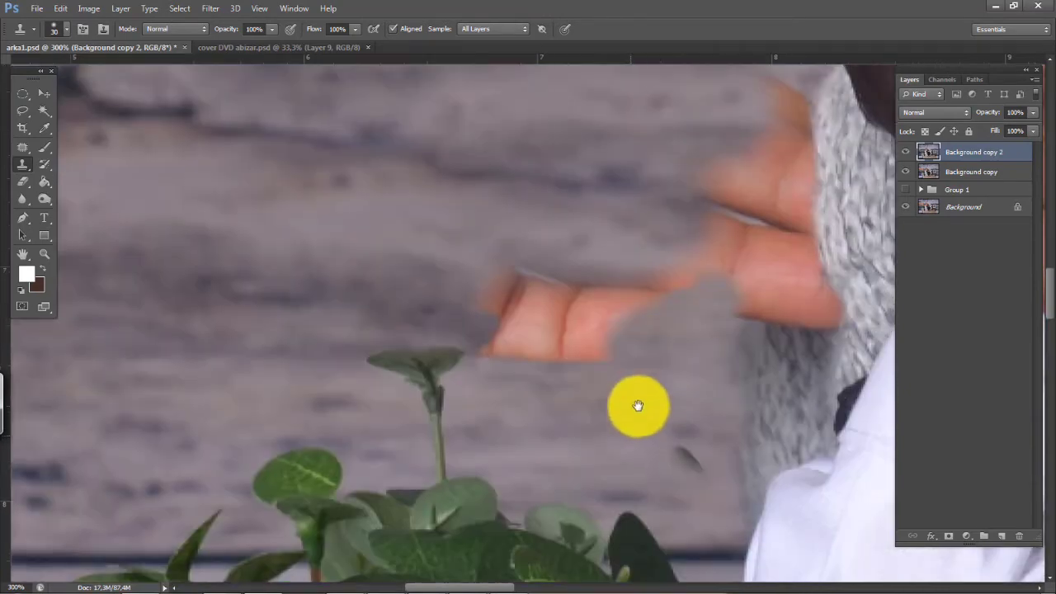
pyautogui.keyDown('alt'); pyautogui.click(632, 394); pyautogui.keyUp('alt')
pyautogui.moveTo(673, 452)
pyautogui.mouseDown()
pyautogui.moveTo(657, 404)
pyautogui.moveTo(727, 450)
pyautogui.moveTo(729, 416)
pyautogui.moveTo(701, 395)
pyautogui.moveTo(730, 389)
pyautogui.moveTo(725, 434)
pyautogui.moveTo(706, 438)
pyautogui.moveTo(701, 461)
pyautogui.moveTo(739, 461)
pyautogui.moveTo(735, 480)
pyautogui.moveTo(750, 458)
pyautogui.moveTo(742, 475)
pyautogui.moveTo(744, 431)
pyautogui.moveTo(683, 418)
pyautogui.moveTo(687, 433)
pyautogui.moveTo(631, 405)
pyautogui.moveTo(684, 388)
pyautogui.moveTo(702, 350)
pyautogui.mouseUp()
# Reduce the clone brush to 15 px and cover the lower knitted chair edge beside the baby's sleeve with plank texture
pyautogui.press('[')
pyautogui.press('[')
pyautogui.press('[')
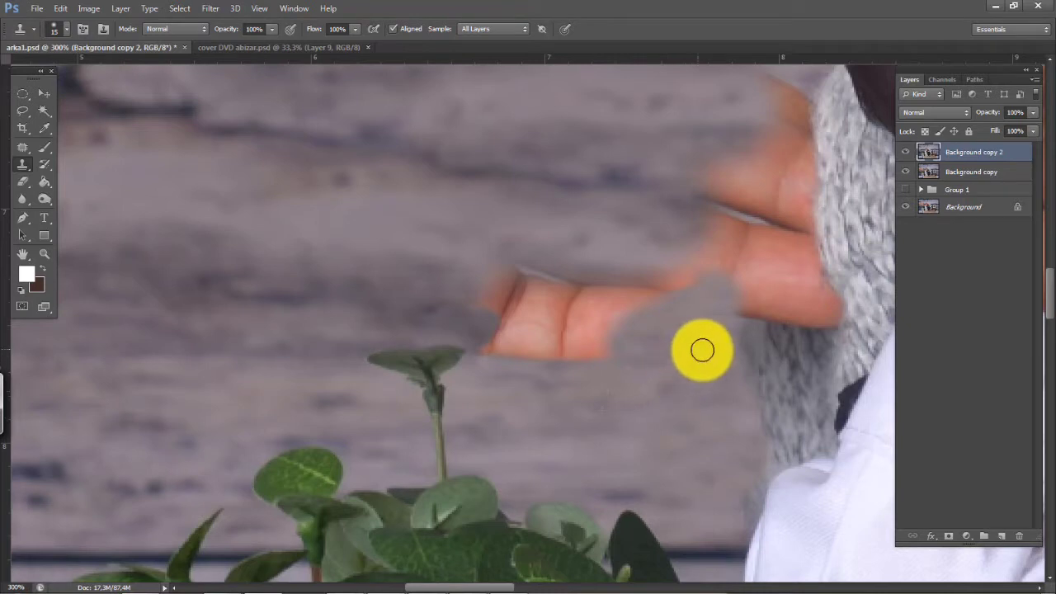
pyautogui.keyDown('alt'); pyautogui.click(707, 448); pyautogui.keyUp('alt')
pyautogui.moveTo(733, 481)
pyautogui.mouseDown()
pyautogui.moveTo(742, 494)
pyautogui.moveTo(749, 478)
pyautogui.mouseUp()
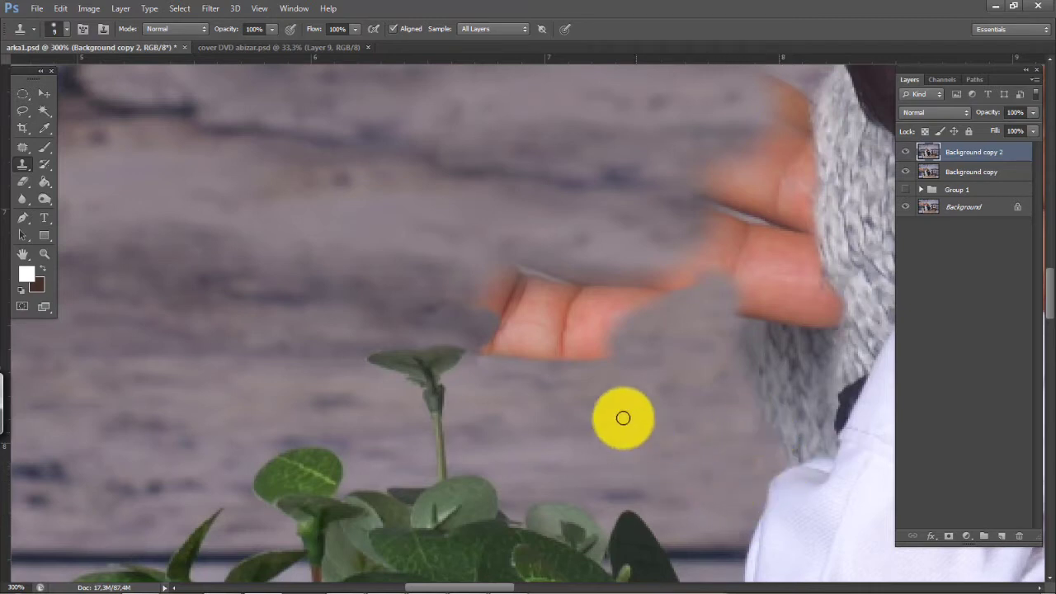
# Set the clone brush to 35 px with 47% hardness
pyautogui.press(']')
pyautogui.press(']')
pyautogui.press(']')
pyautogui.press(']')
pyautogui.press(']')
pyautogui.press(']')
pyautogui.press(']')
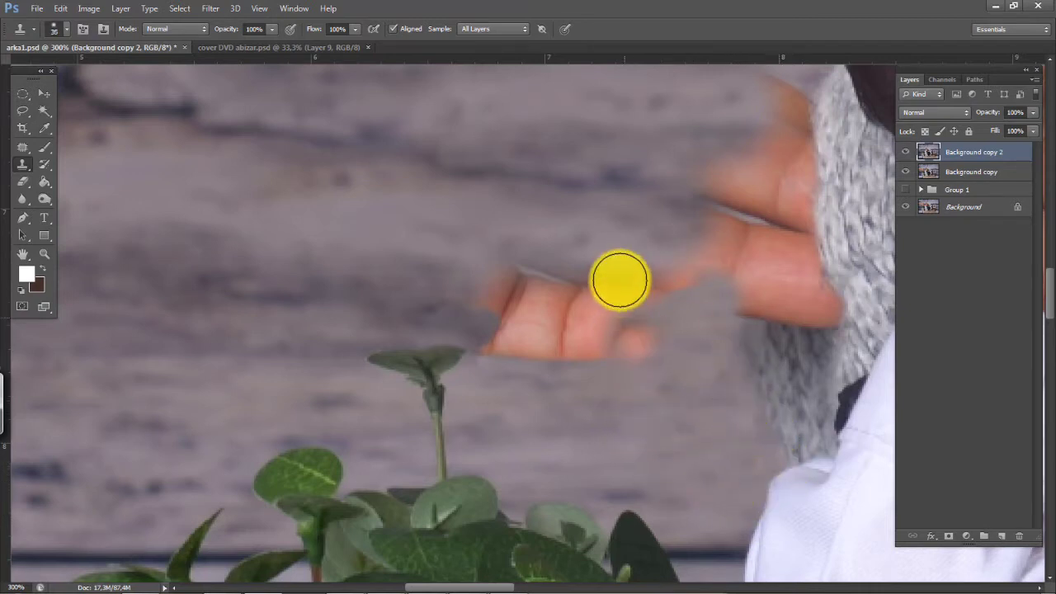
pyautogui.rightClick(708, 360)
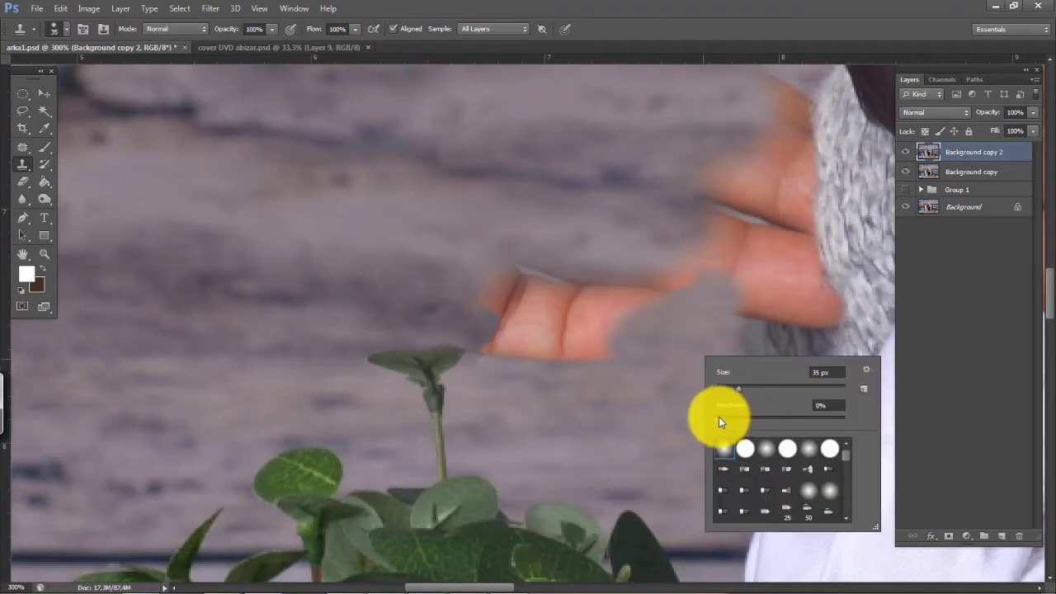
pyautogui.moveTo(718, 416); pyautogui.dragTo(777, 414)
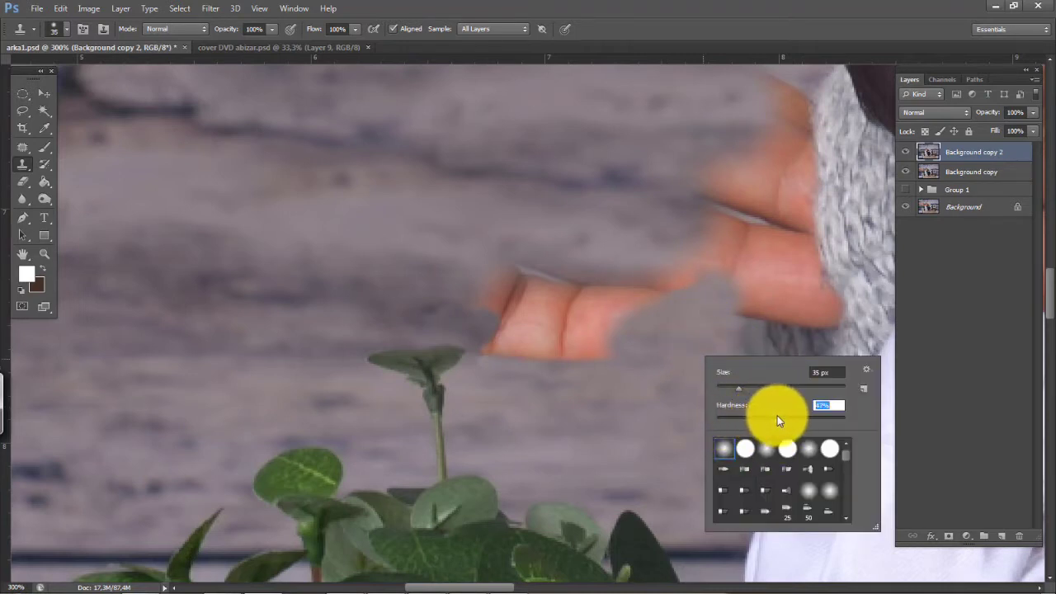
pyautogui.click(683, 419)
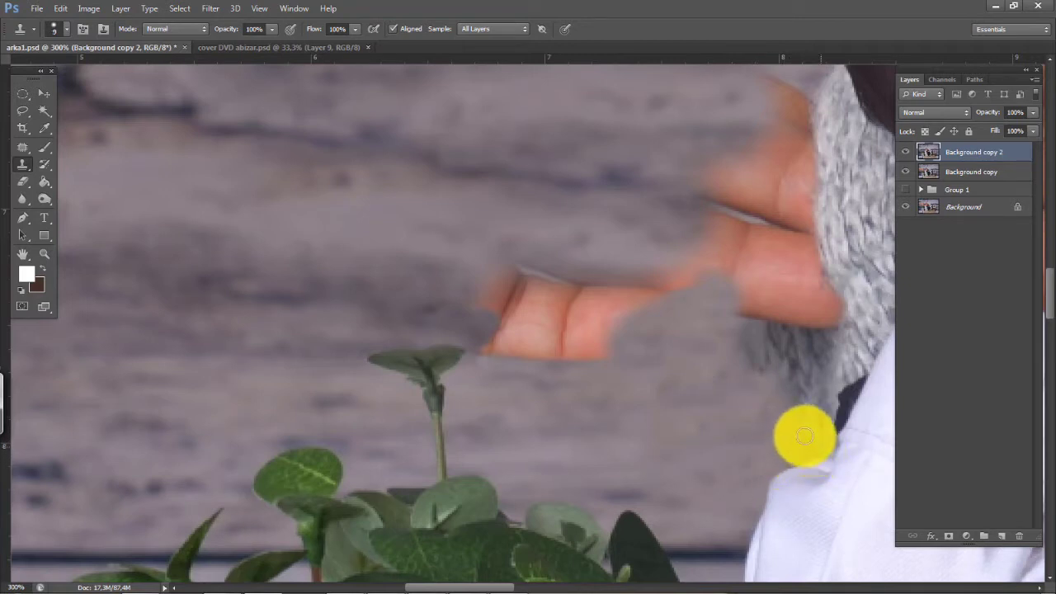
# Clone plank texture over the knitted chair fabric between the hand and sleeve, and along the undersides of the remaining fingers
pyautogui.press(']')
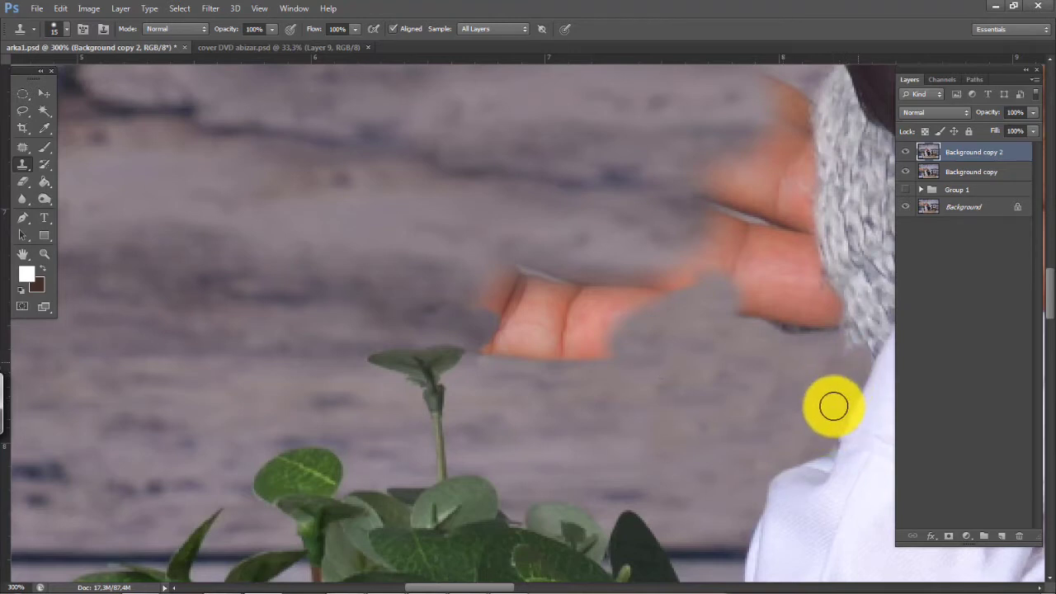
pyautogui.moveTo(768, 372); pyautogui.dragTo(661, 430)
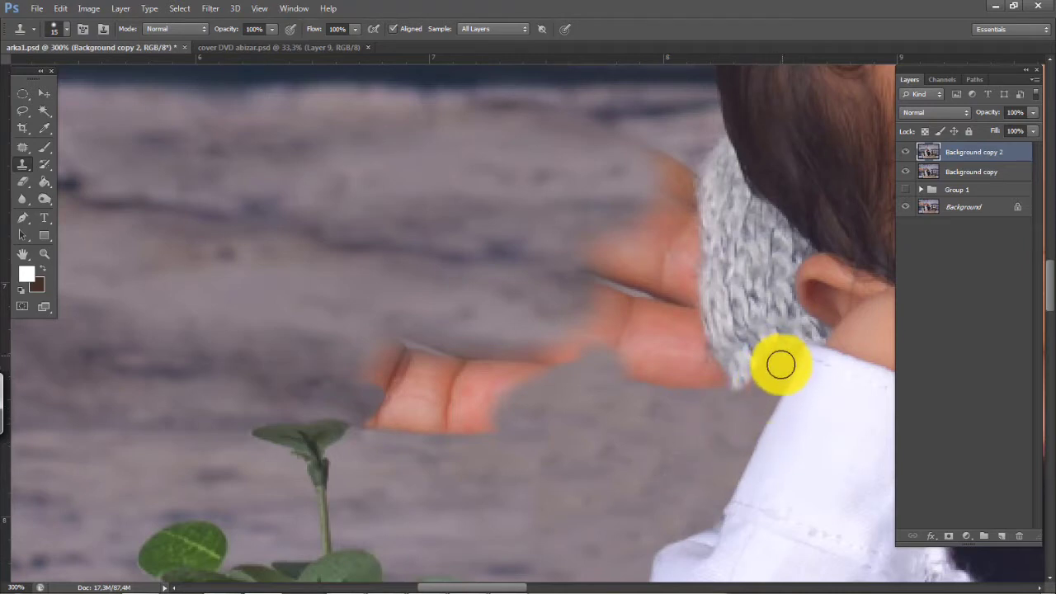
pyautogui.moveTo(765, 372)
pyautogui.mouseDown()
pyautogui.moveTo(736, 388)
pyautogui.moveTo(667, 393)
pyautogui.moveTo(645, 383)
pyautogui.moveTo(687, 370)
pyautogui.moveTo(679, 361)
pyautogui.moveTo(725, 361)
pyautogui.moveTo(778, 340)
pyautogui.mouseUp()
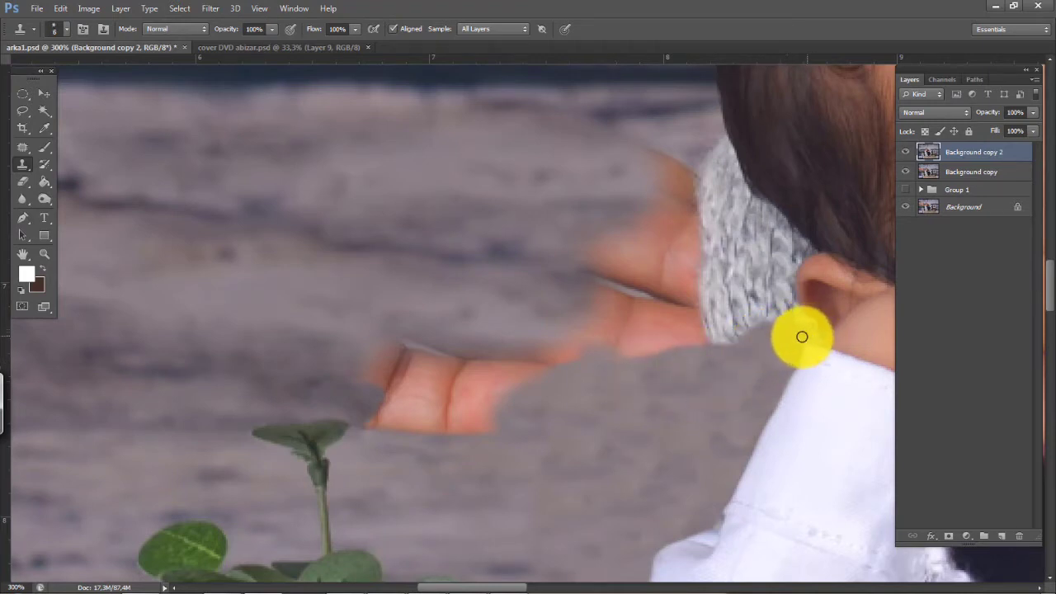
pyautogui.moveTo(779, 338)
pyautogui.mouseDown()
pyautogui.moveTo(688, 384)
pyautogui.moveTo(820, 338)
pyautogui.mouseUp()
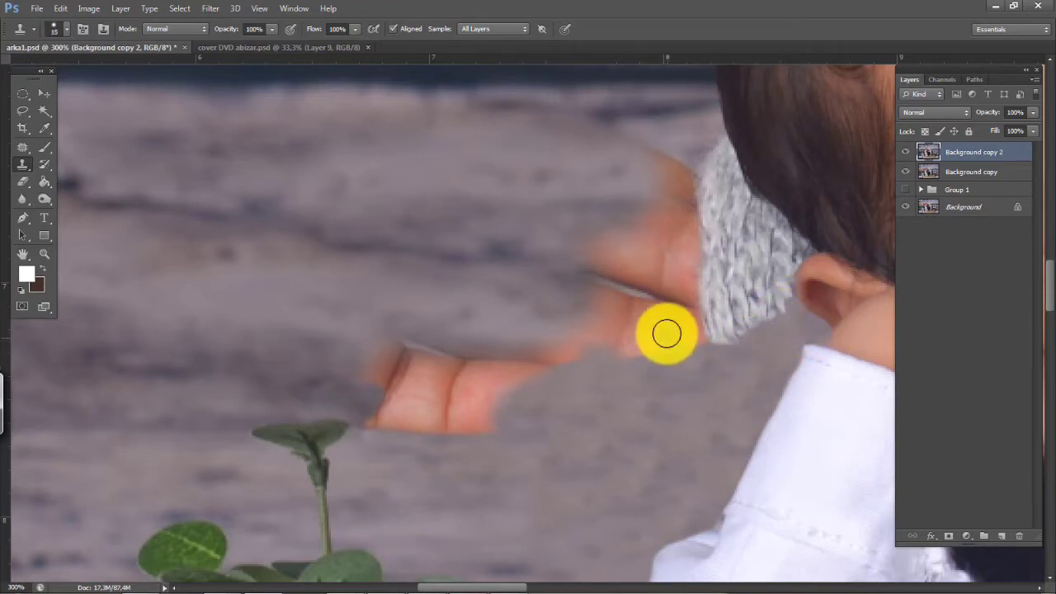
pyautogui.keyDown('alt'); pyautogui.click(735, 386); pyautogui.keyUp('alt')
pyautogui.moveTo(725, 328)
pyautogui.mouseDown()
pyautogui.moveTo(712, 300)
pyautogui.moveTo(723, 289)
pyautogui.moveTo(762, 313)
pyautogui.moveTo(779, 301)
pyautogui.moveTo(774, 286)
pyautogui.moveTo(760, 309)
pyautogui.moveTo(775, 273)
pyautogui.moveTo(773, 299)
pyautogui.moveTo(655, 338)
pyautogui.moveTo(612, 360)
pyautogui.moveTo(637, 367)
pyautogui.moveTo(577, 380)
pyautogui.moveTo(484, 432)
pyautogui.moveTo(374, 428)
pyautogui.moveTo(437, 427)
pyautogui.mouseUp()
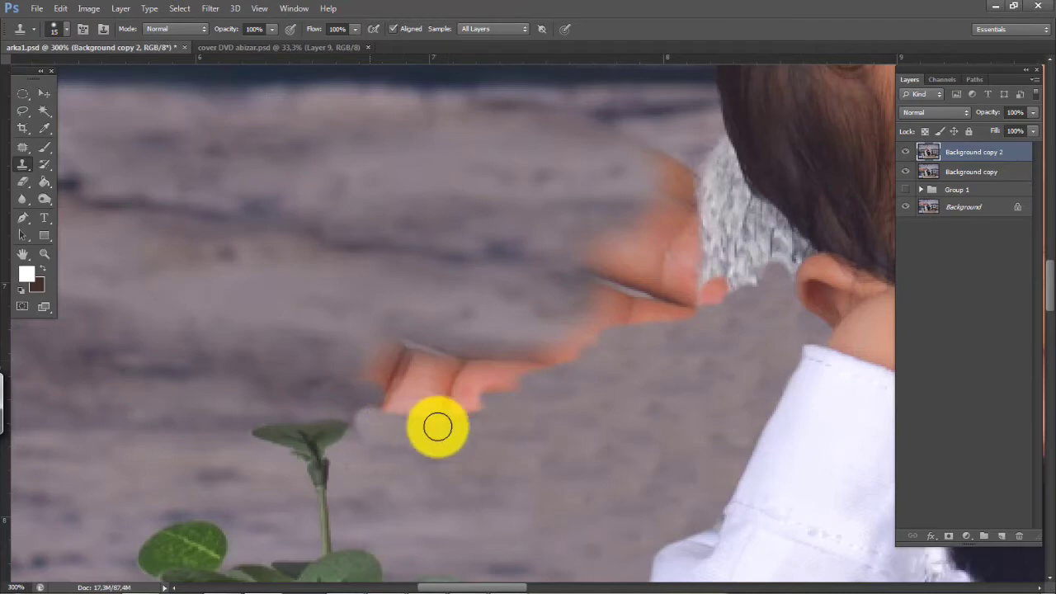
# Examine the retouched wall beside the baby's head for remaining finger fragments and uneven cloning
pyautogui.hotkey('ctrl', '-')
pyautogui.hotkey('ctrl', '-')
pyautogui.hotkey('ctrl', '-')
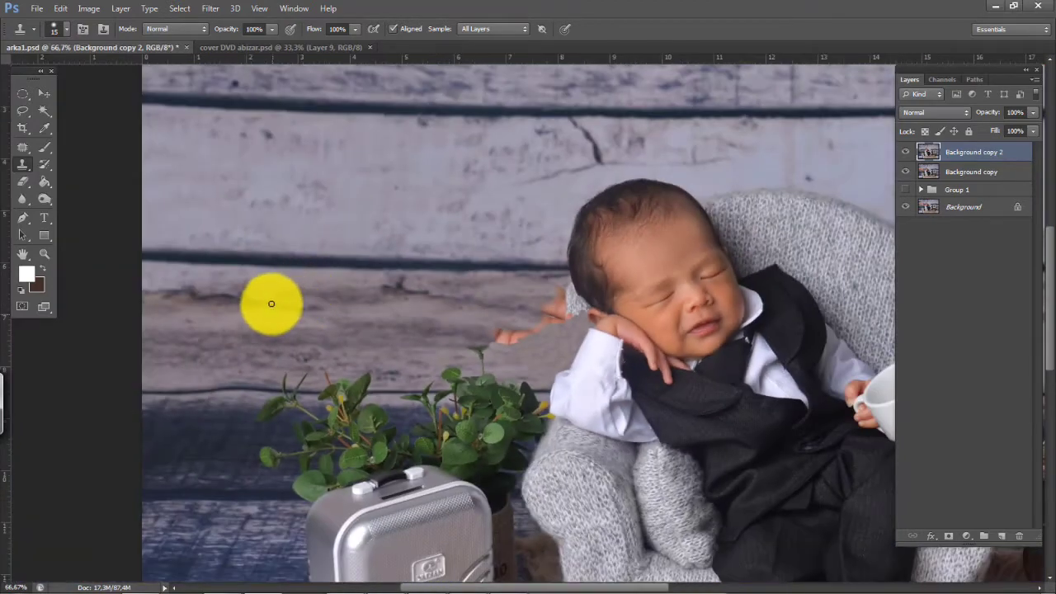
pyautogui.hotkey('ctrl', '+')
pyautogui.hotkey('ctrl', '+')
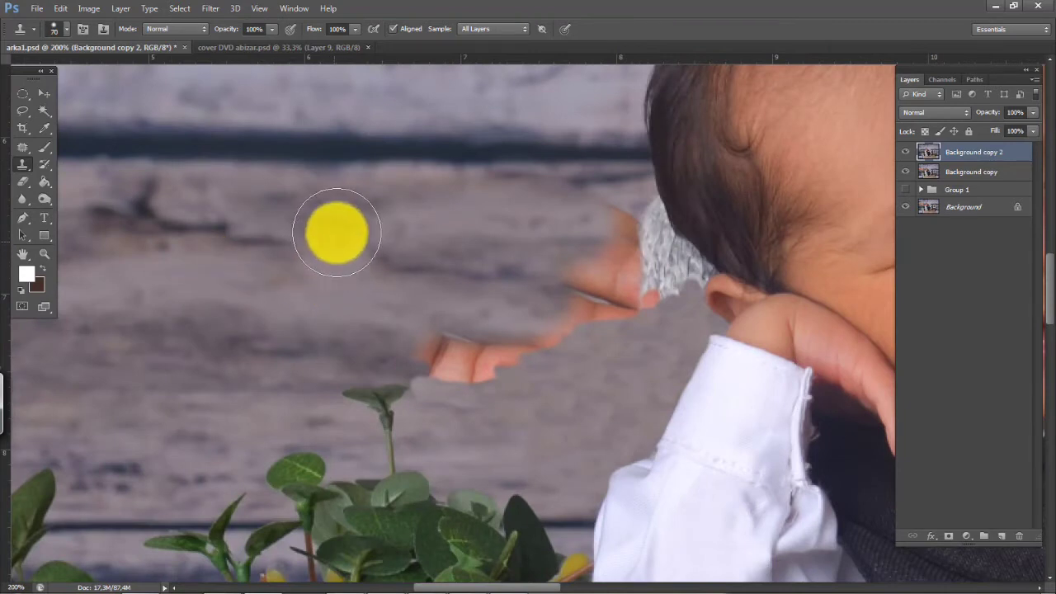
# Set the 70 px clone brush to 0% hardness and cover the lower finger remnants with plank texture
pyautogui.rightClick(337, 232)
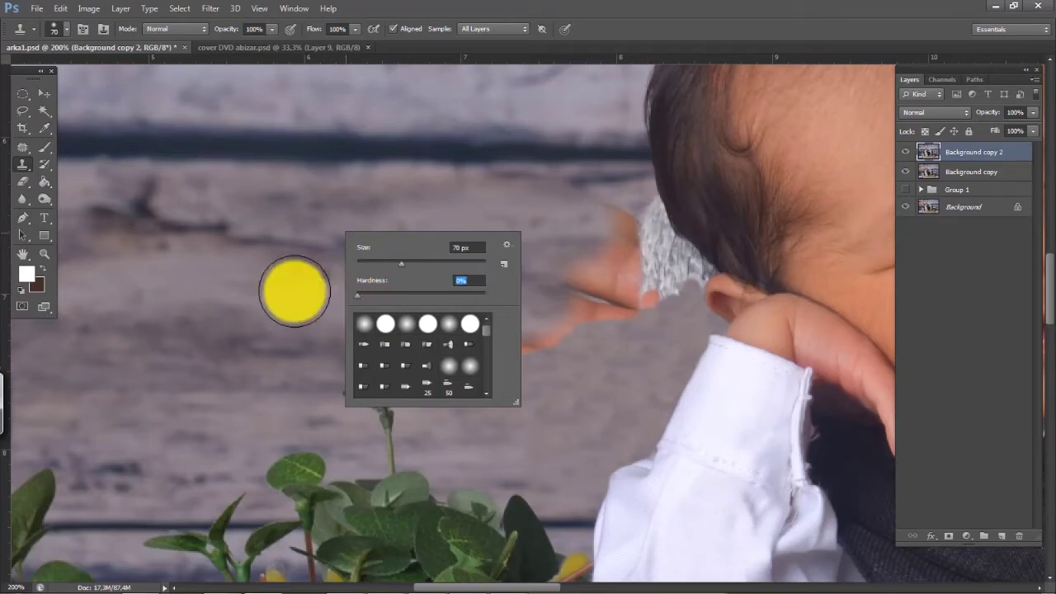
pyautogui.click(224, 280)
pyautogui.keyDown('alt'); pyautogui.click(316, 294); pyautogui.keyUp('alt')
pyautogui.moveTo(474, 320)
pyautogui.mouseDown()
pyautogui.moveTo(431, 333)
pyautogui.moveTo(495, 348)
pyautogui.moveTo(481, 361)
pyautogui.moveTo(558, 327)
pyautogui.mouseUp()
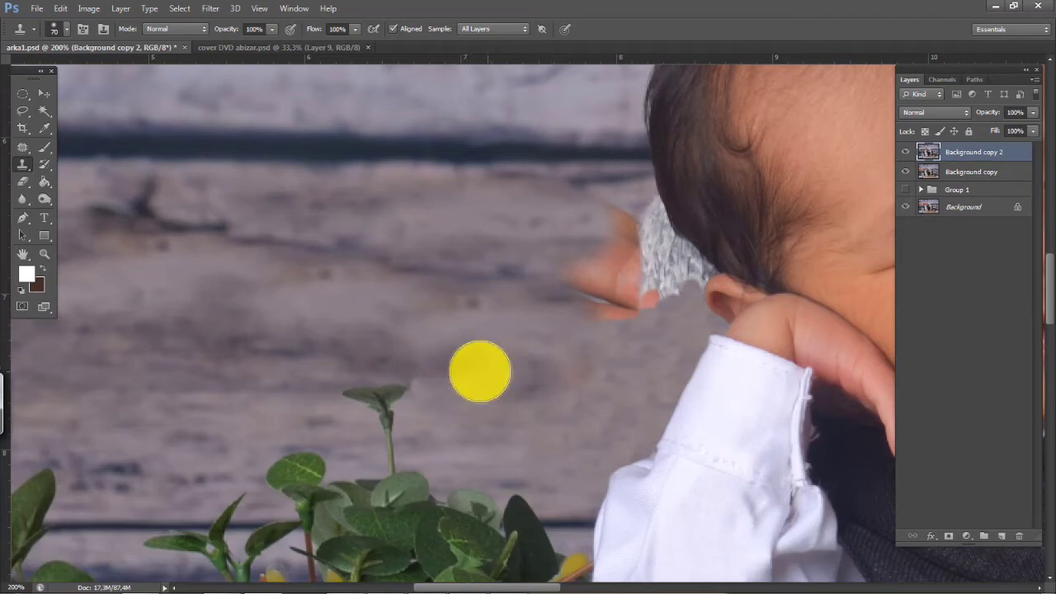
# Reduce the clone brush to 20 px and cover the remaining fingers and adjoining knitted edge beside the baby's head with plank texture
pyautogui.press('[')
pyautogui.press('[')
pyautogui.press('[')
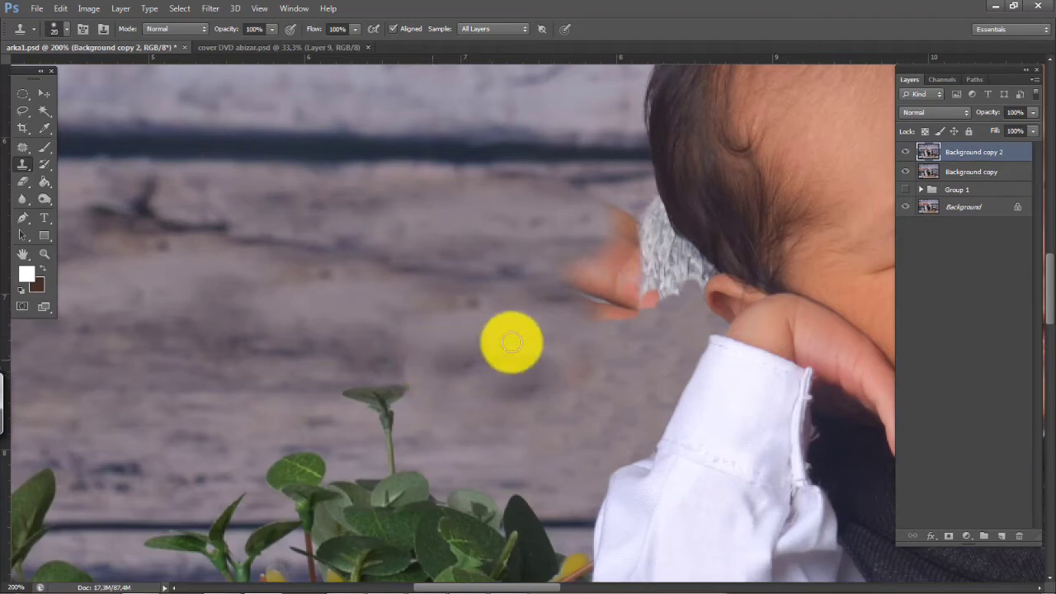
pyautogui.keyDown('alt'); pyautogui.click(422, 306); pyautogui.keyUp('alt')
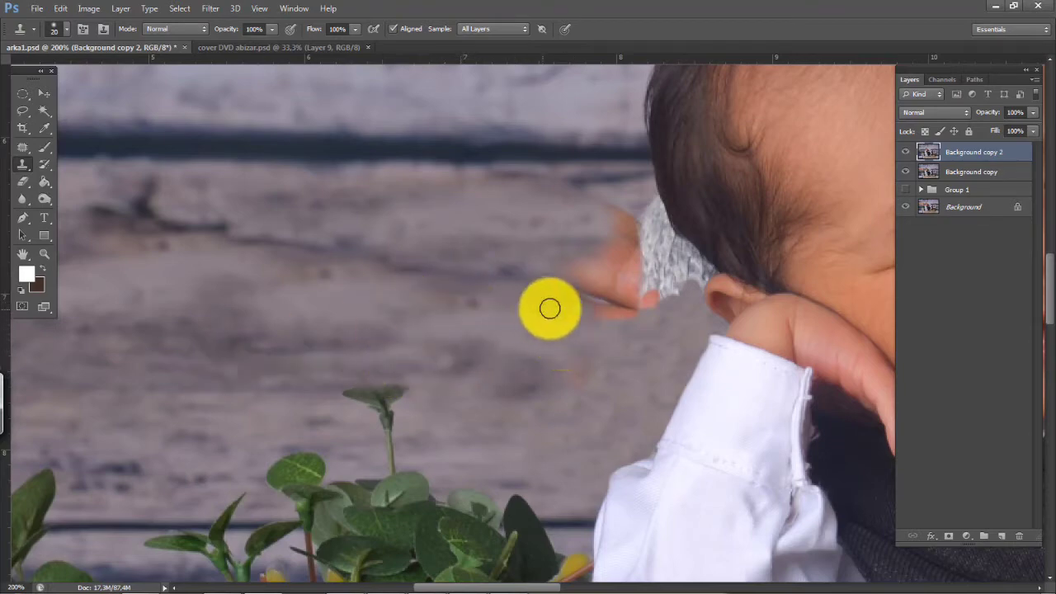
pyautogui.moveTo(638, 306)
pyautogui.mouseDown()
pyautogui.moveTo(496, 284)
pyautogui.moveTo(569, 279)
pyautogui.moveTo(558, 274)
pyautogui.moveTo(511, 309)
pyautogui.mouseUp()
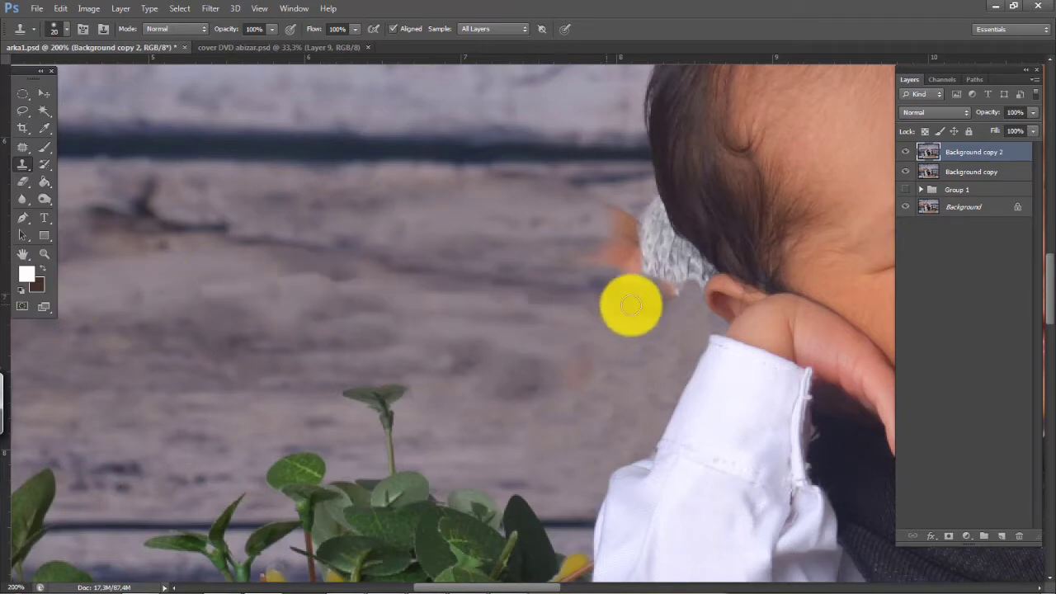
pyautogui.keyDown('alt'); pyautogui.click(618, 330); pyautogui.keyUp('alt')
pyautogui.moveTo(679, 288)
pyautogui.mouseDown()
pyautogui.moveTo(553, 259)
pyautogui.moveTo(607, 237)
pyautogui.moveTo(640, 242)
pyautogui.moveTo(608, 233)
pyautogui.moveTo(436, 229)
pyautogui.mouseUp()
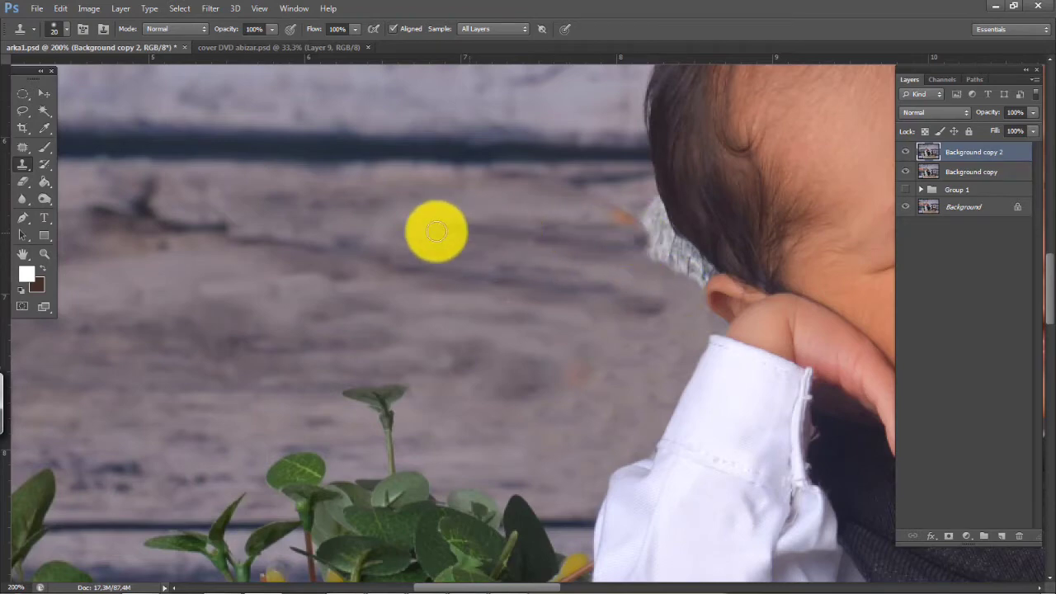
# Enlarge the clone brush to 50 px and clone plank texture over the last finger trace beside the head and the wall around it
pyautogui.press(']')
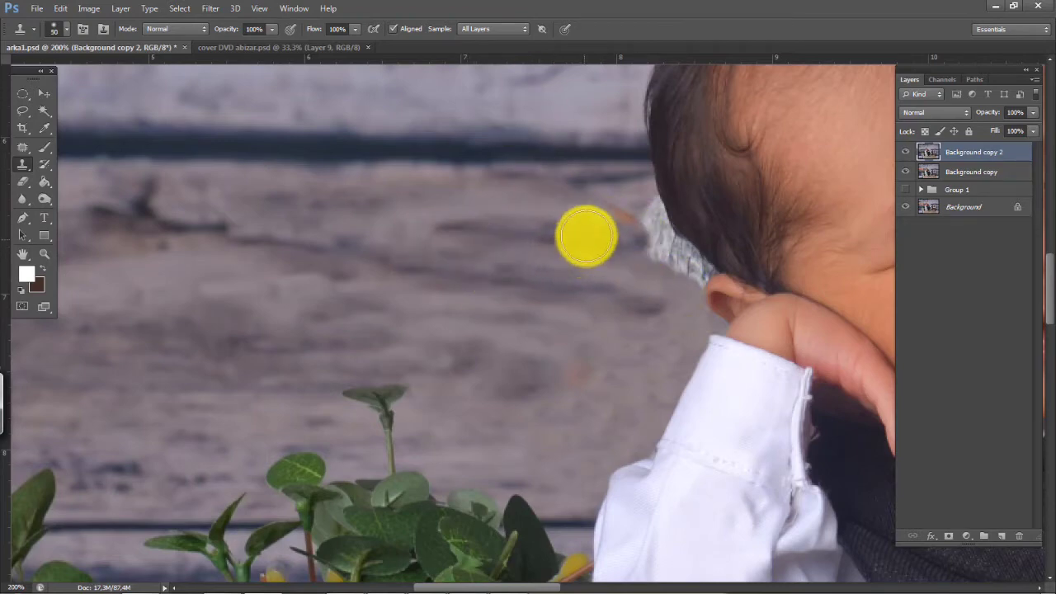
pyautogui.keyDown('alt'); pyautogui.click(545, 238); pyautogui.keyUp('alt')
pyautogui.moveTo(621, 223)
pyautogui.mouseDown()
pyautogui.moveTo(382, 213)
pyautogui.moveTo(296, 228)
pyautogui.mouseUp()
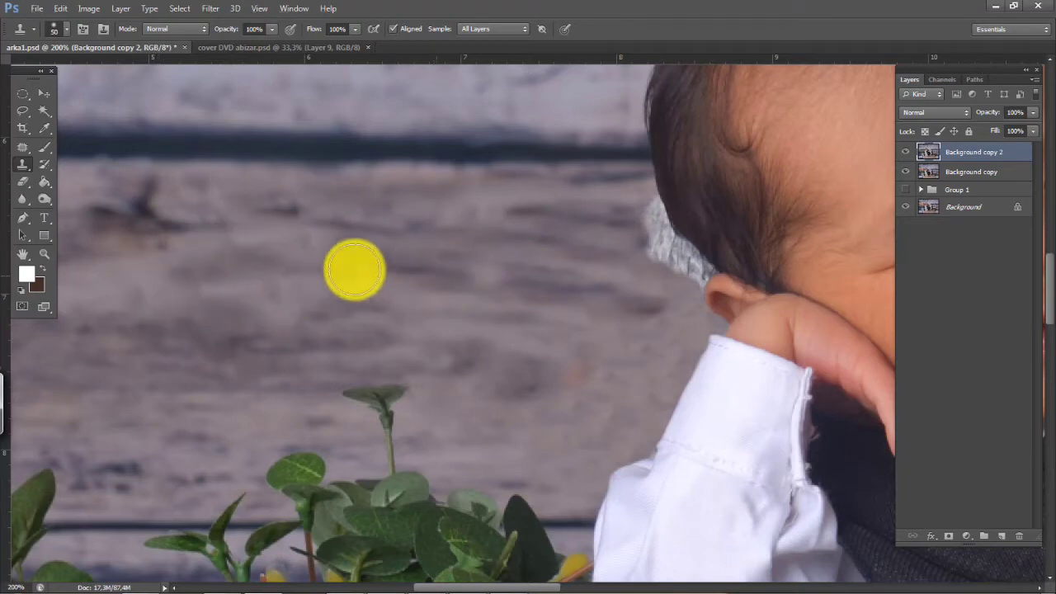
# Reduce the clone brush to 25 px and cover the upper knitted fabric edge beside the baby's hair with plank texture
pyautogui.press('[')
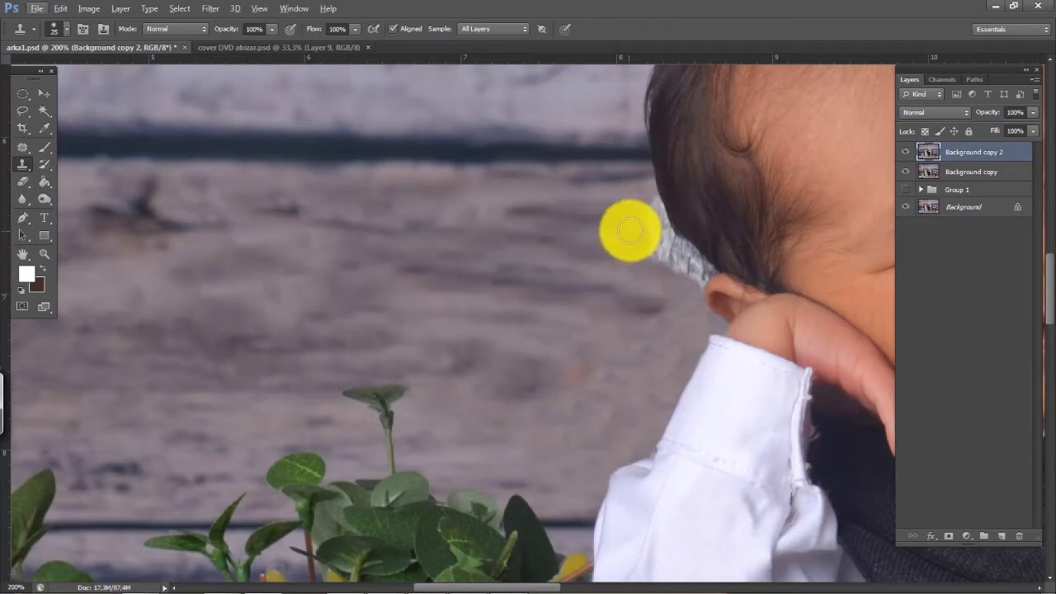
pyautogui.keyDown('alt'); pyautogui.click(587, 258); pyautogui.keyUp('alt')
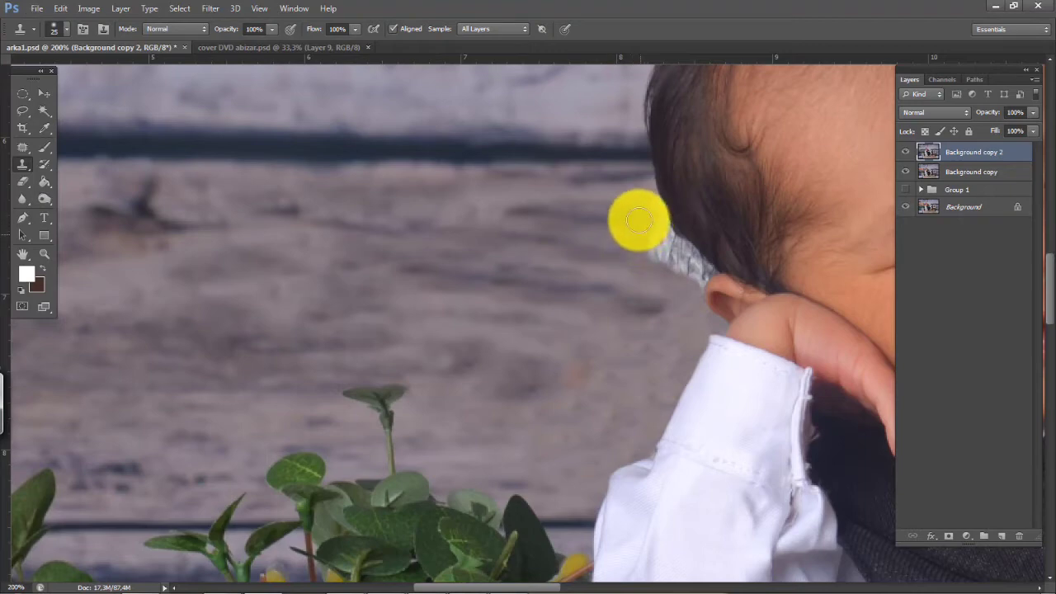
pyautogui.moveTo(638, 218); pyautogui.dragTo(651, 263)
# Set the clone brush to 8 px with a firmer edge and cover the knitted fabric strip along the hairline down to the ear
pyautogui.hotkey('ctrl', '+')
pyautogui.hotkey('ctrl', '+')
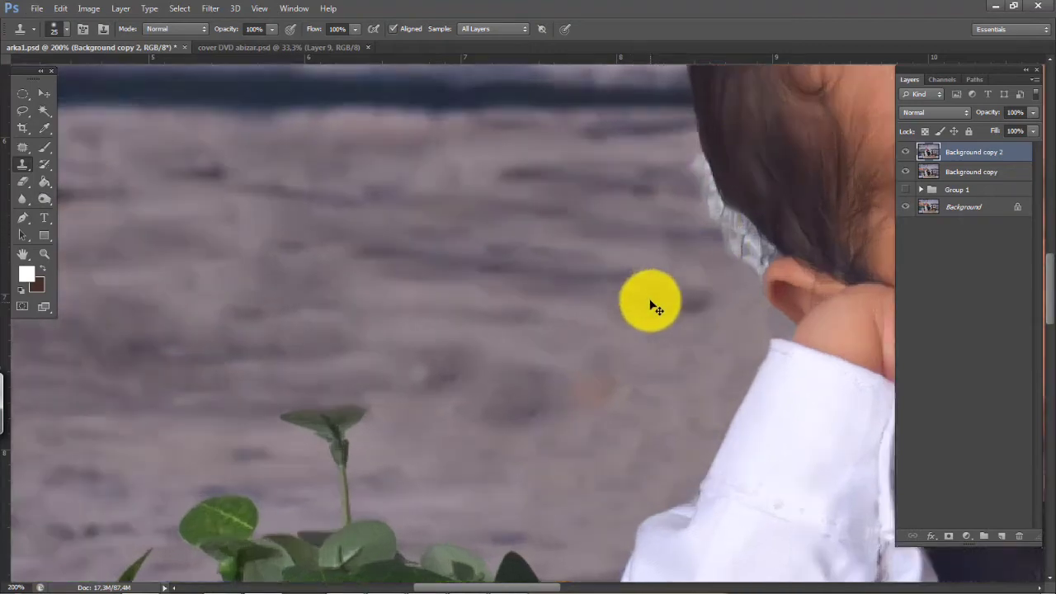
pyautogui.moveTo(576, 258); pyautogui.dragTo(365, 349)
pyautogui.press('[')
pyautogui.press('[')
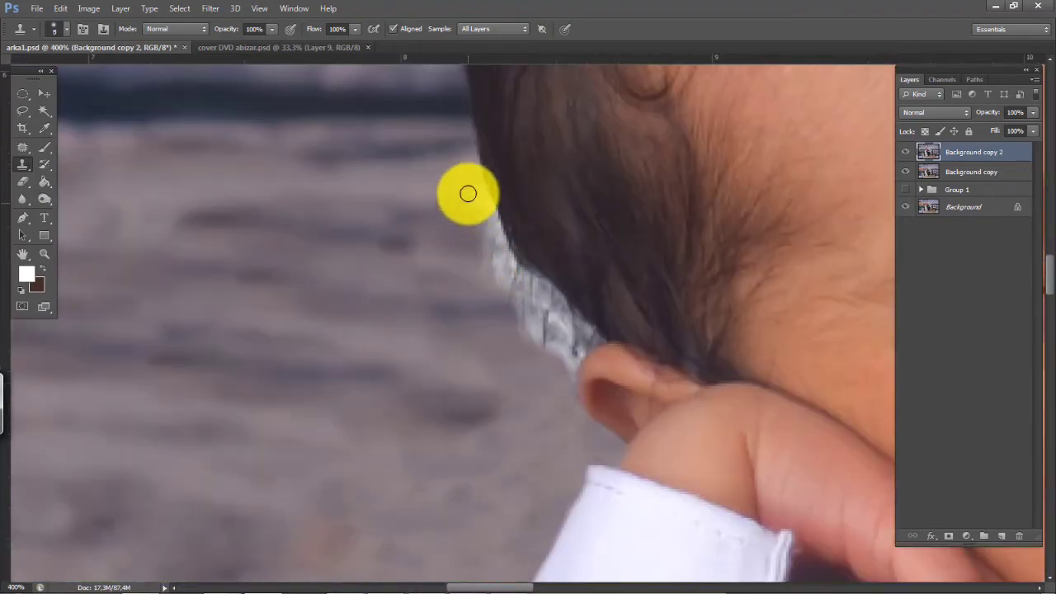
pyautogui.rightClick(479, 235)
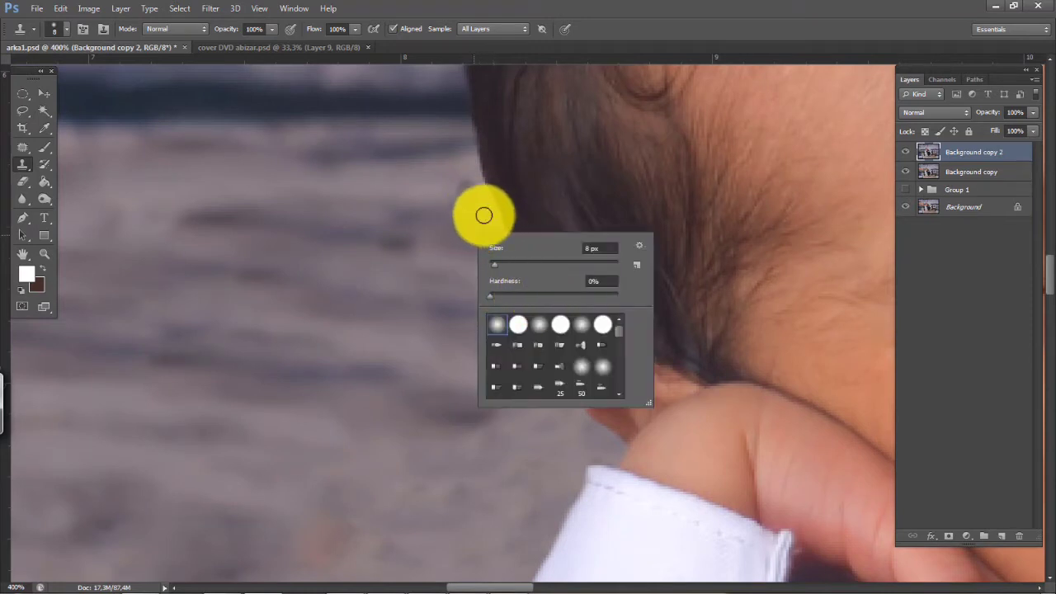
pyautogui.moveTo(559, 295); pyautogui.dragTo(555, 296)
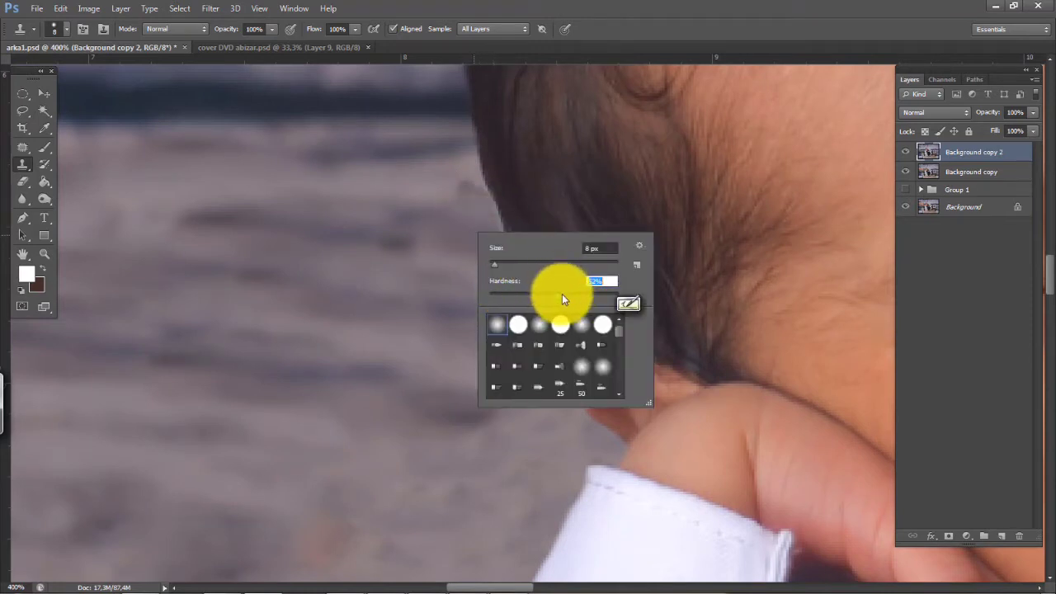
pyautogui.click(454, 218)
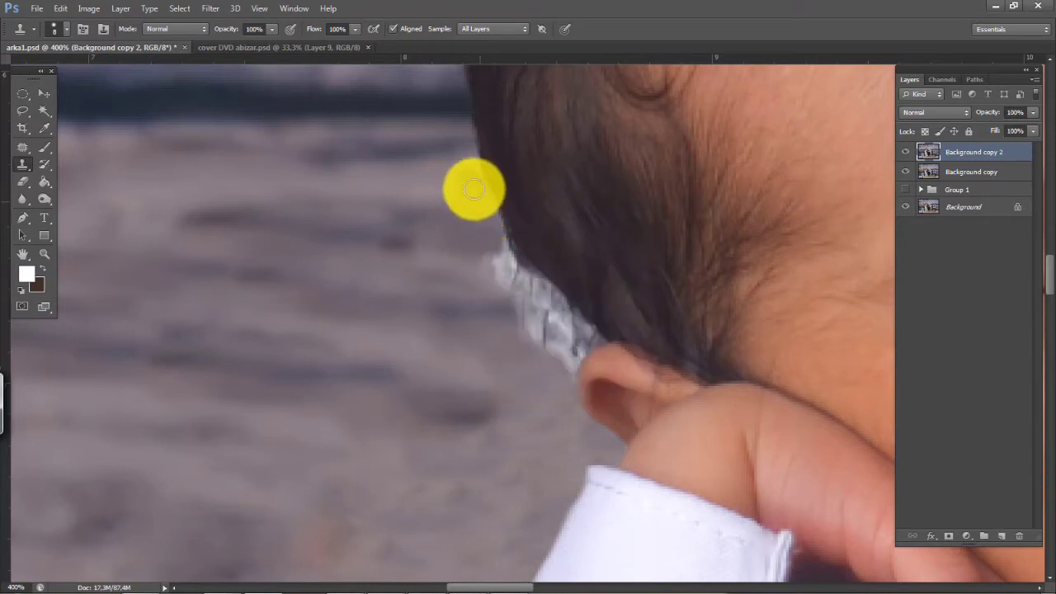
pyautogui.moveTo(474, 189)
pyautogui.mouseDown()
pyautogui.moveTo(488, 243)
pyautogui.moveTo(517, 279)
pyautogui.mouseUp()
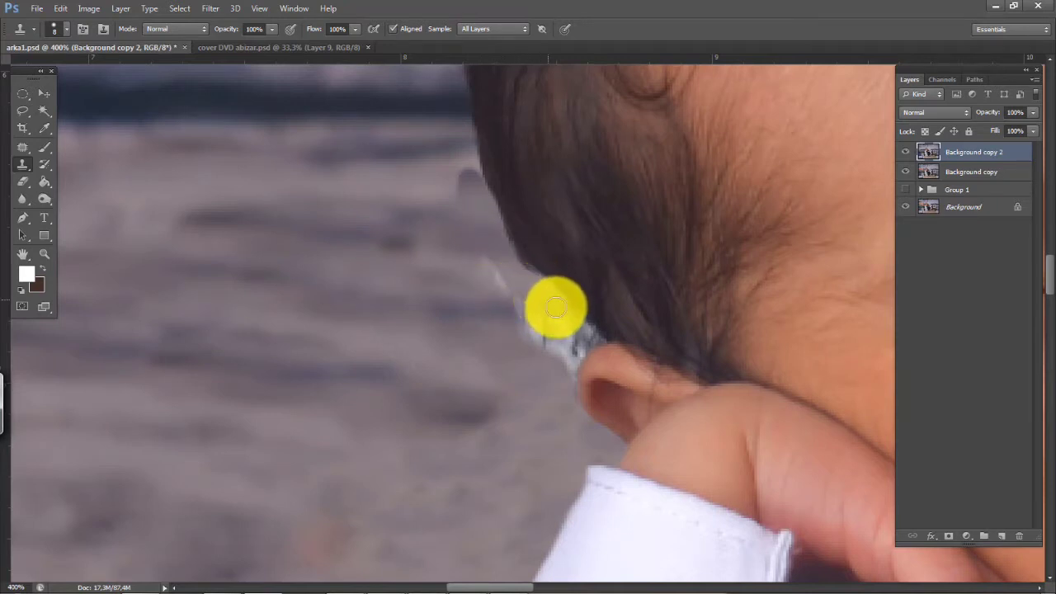
pyautogui.moveTo(559, 317)
pyautogui.mouseDown()
pyautogui.moveTo(560, 355)
pyautogui.moveTo(550, 330)
pyautogui.moveTo(541, 338)
pyautogui.moveTo(488, 275)
pyautogui.moveTo(529, 351)
pyautogui.moveTo(560, 329)
pyautogui.moveTo(565, 366)
pyautogui.mouseUp()
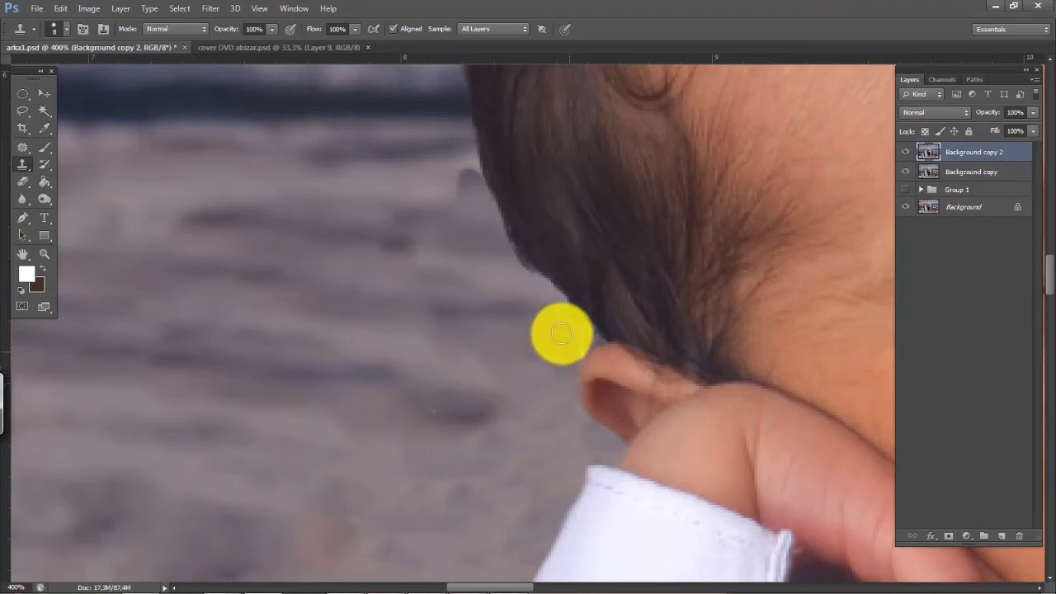
# Set the clone brush hardness to 0%, undo the blurred stroke along the hairline, and clone plank texture over the dark blotch beside it
pyautogui.rightClick(517, 294)
pyautogui.moveTo(603, 364); pyautogui.dragTo(529, 365)
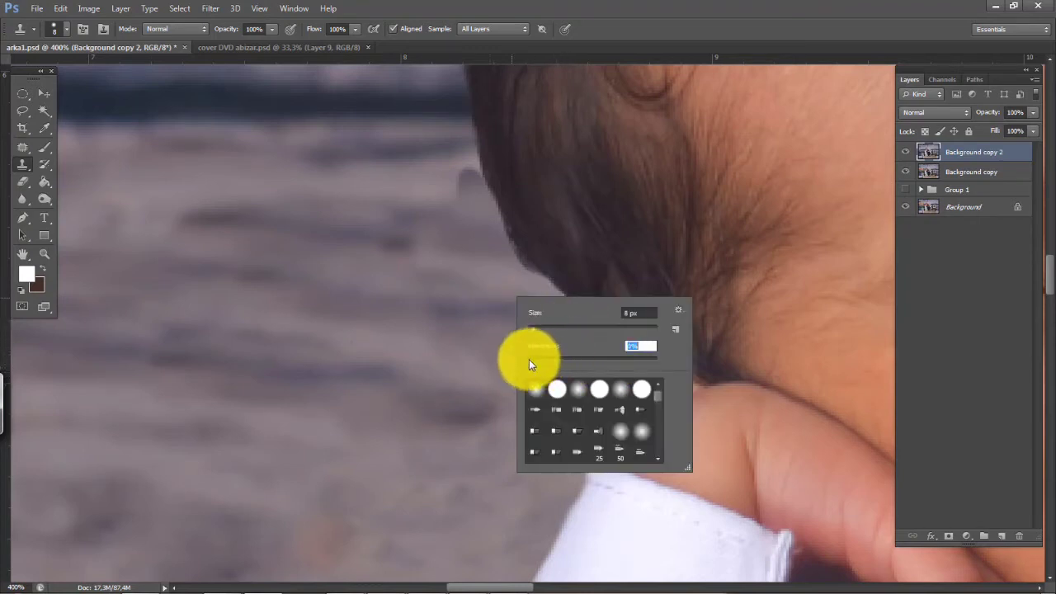
pyautogui.click(503, 280)
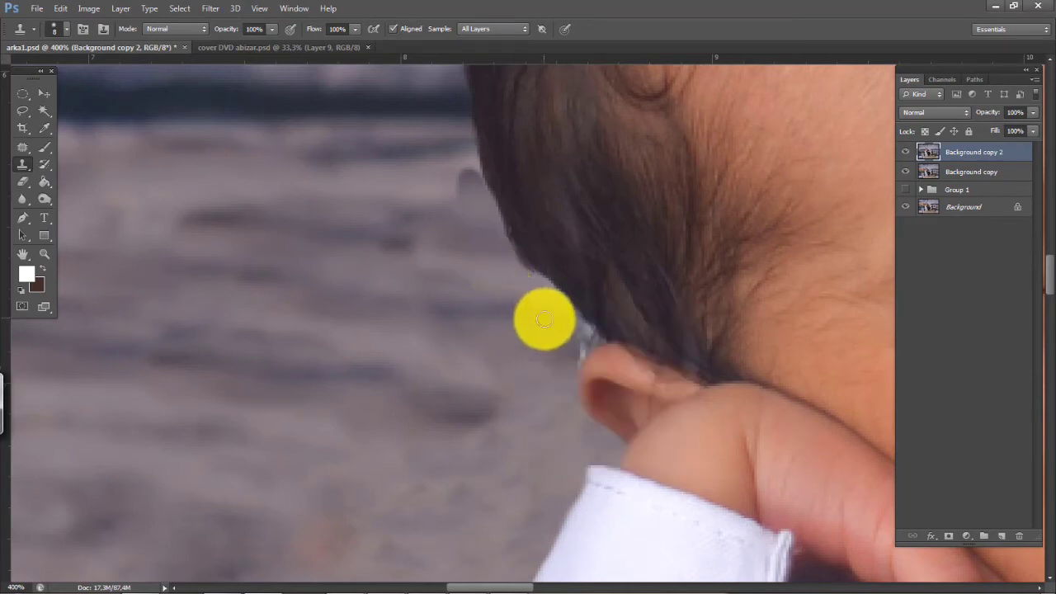
pyautogui.moveTo(532, 312)
pyautogui.mouseDown()
pyautogui.moveTo(495, 258)
pyautogui.moveTo(541, 307)
pyautogui.moveTo(456, 193)
pyautogui.moveTo(476, 221)
pyautogui.mouseUp()
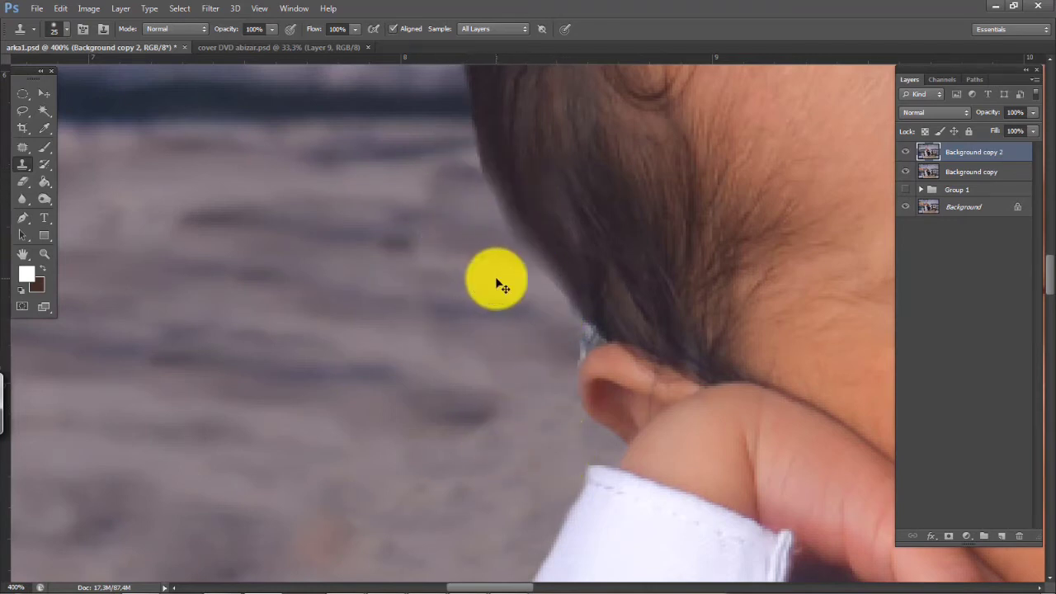
pyautogui.hotkey('ctrl', 'alt', 'z')
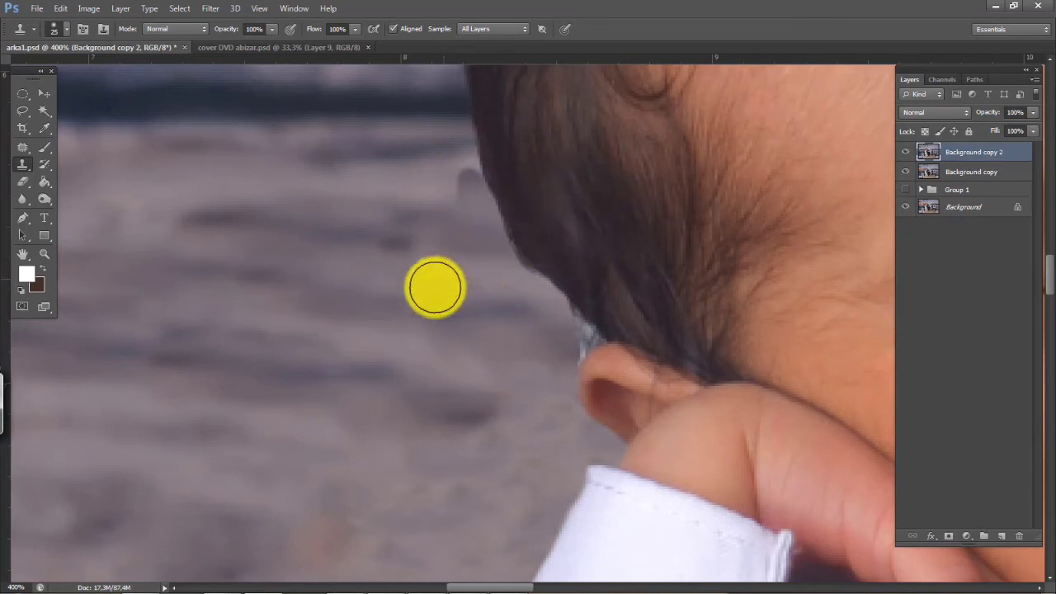
pyautogui.keyDown('alt'); pyautogui.click(372, 187); pyautogui.keyUp('alt')
pyautogui.moveTo(438, 179); pyautogui.dragTo(431, 191)
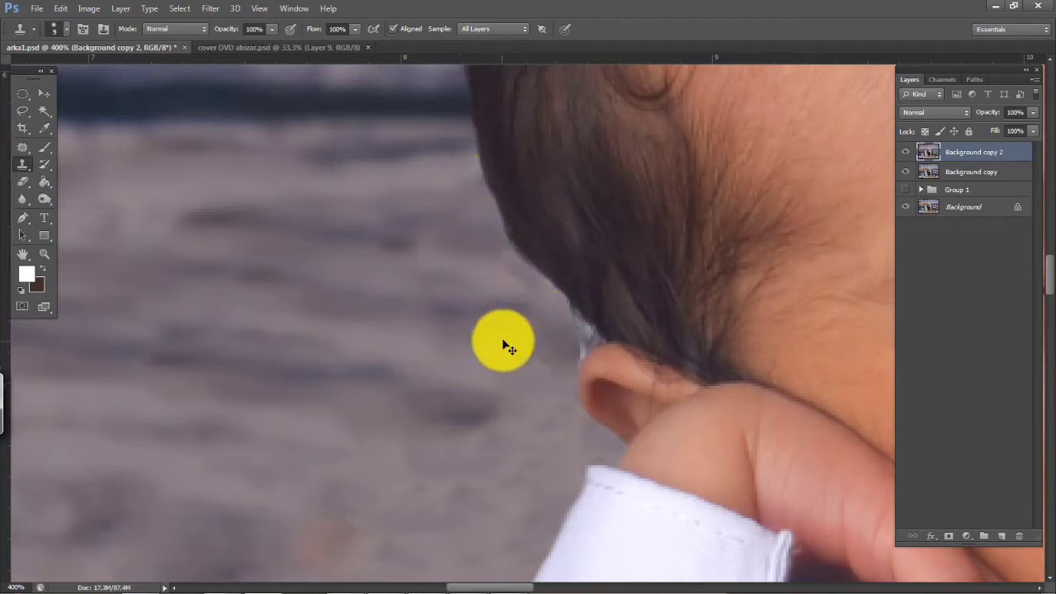
# Set the clone brush to 9 px with a firmer edge and cover the last knitted fragment above the baby's ear
pyautogui.rightClick(539, 247)
pyautogui.moveTo(629, 322); pyautogui.dragTo(642, 321)
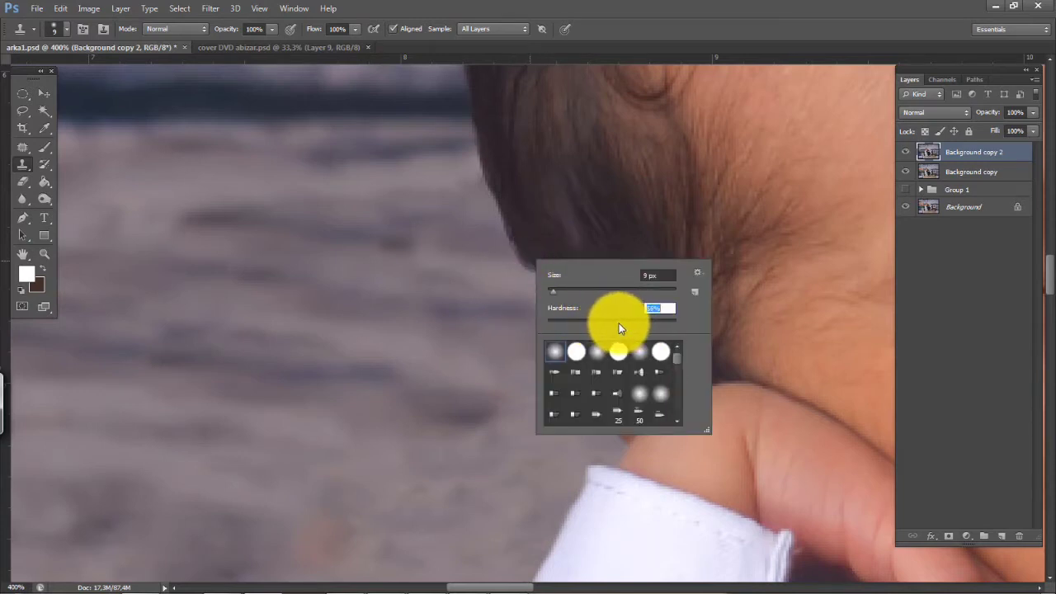
pyautogui.click(472, 309)
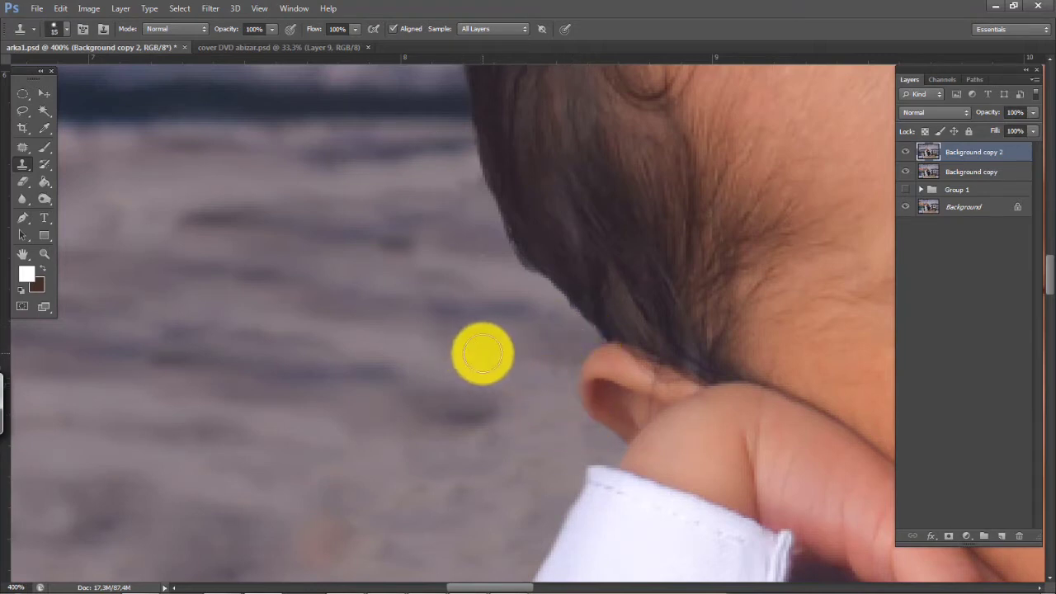
# Set the clone brush to 25 px with a fully soft edge and blend the plank texture beside the baby's hair
pyautogui.rightClick(479, 328)
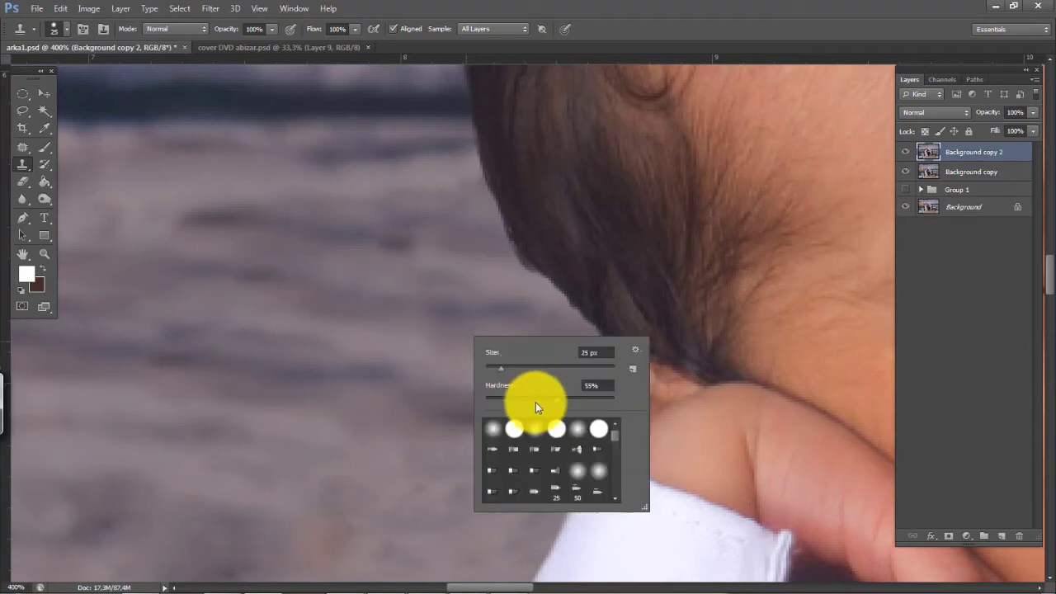
pyautogui.moveTo(536, 402); pyautogui.dragTo(441, 402)
pyautogui.click(440, 350)
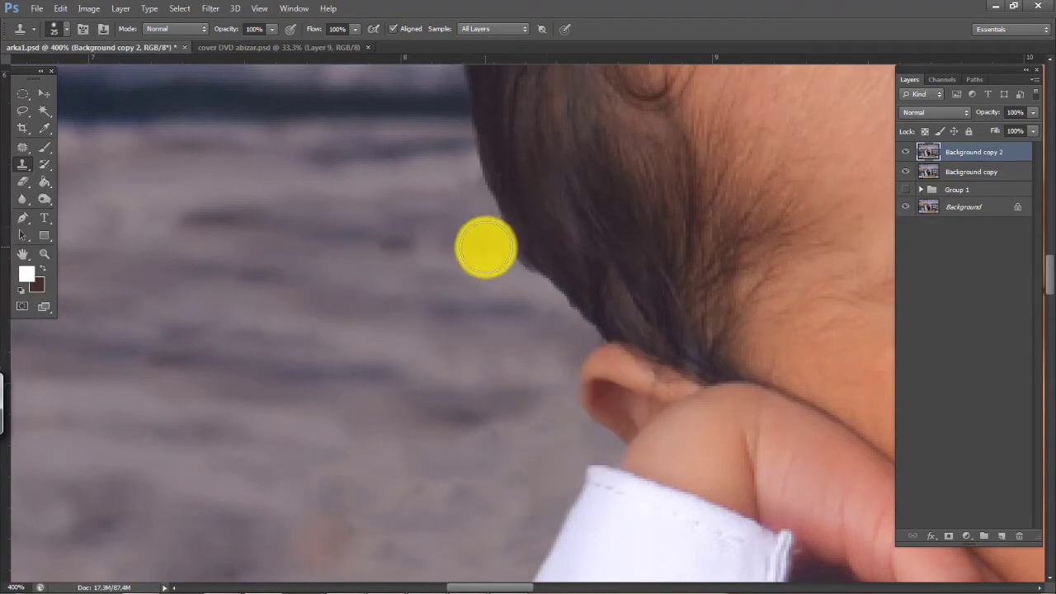
pyautogui.keyDown('alt'); pyautogui.click(401, 348); pyautogui.keyUp('alt')
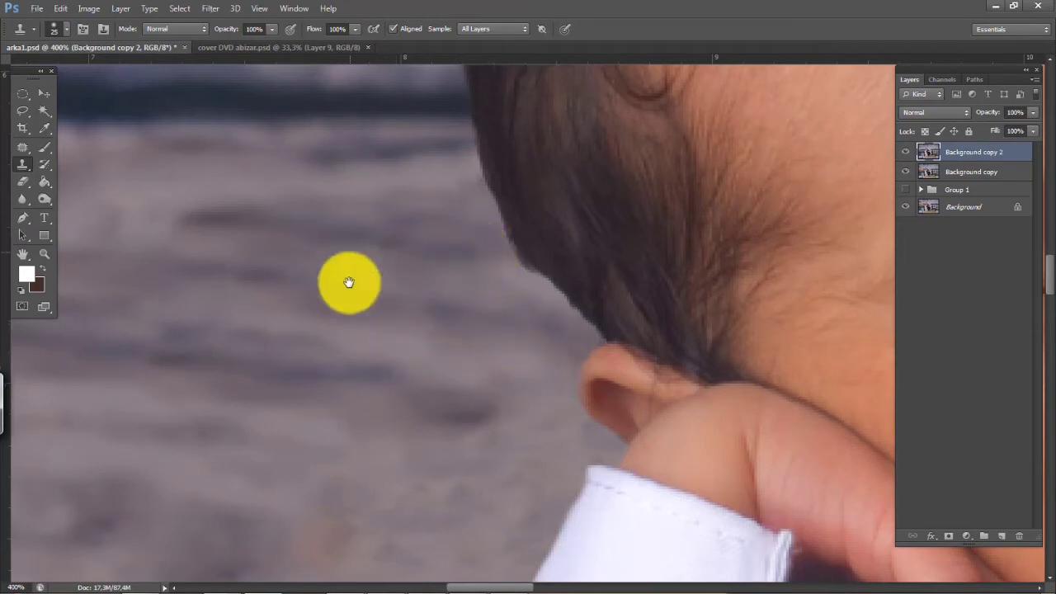
# Review the hairline and the whole photo, comparing it with the Background copy 2 layer hidden and shown
pyautogui.moveTo(348, 283); pyautogui.dragTo(357, 462)
pyautogui.moveTo(344, 319); pyautogui.dragTo(334, 561)
pyautogui.moveTo(352, 297); pyautogui.dragTo(339, 271)
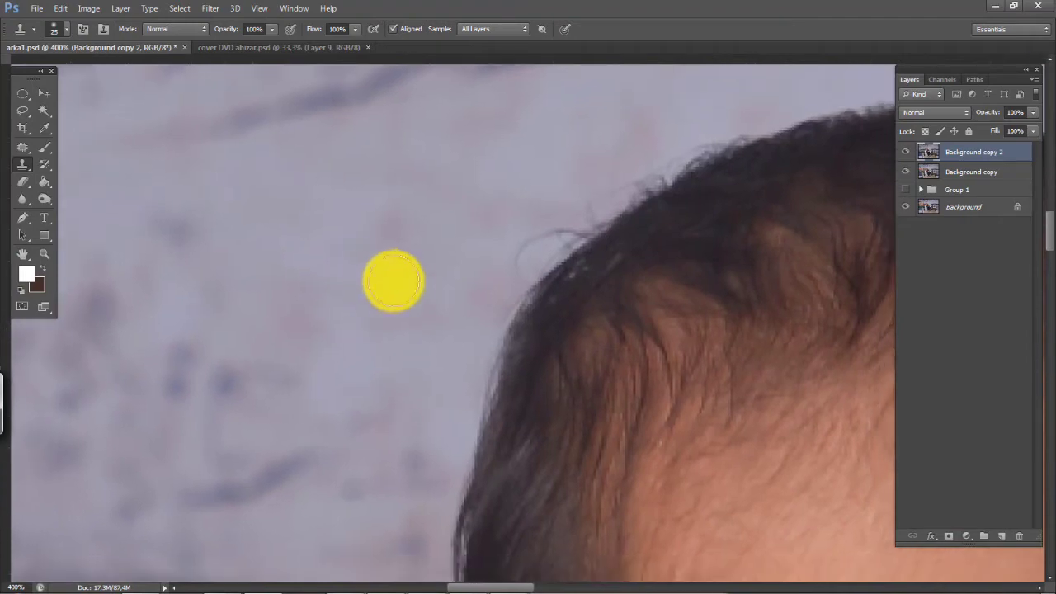
pyautogui.scroll(-6, 417, 287)
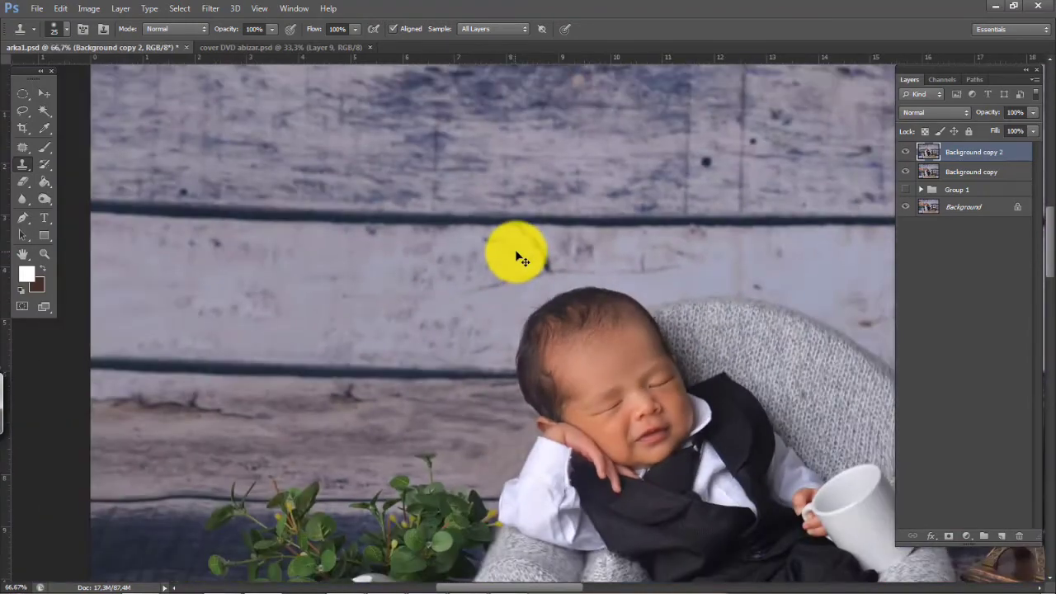
pyautogui.scroll(-1, 577, 236)
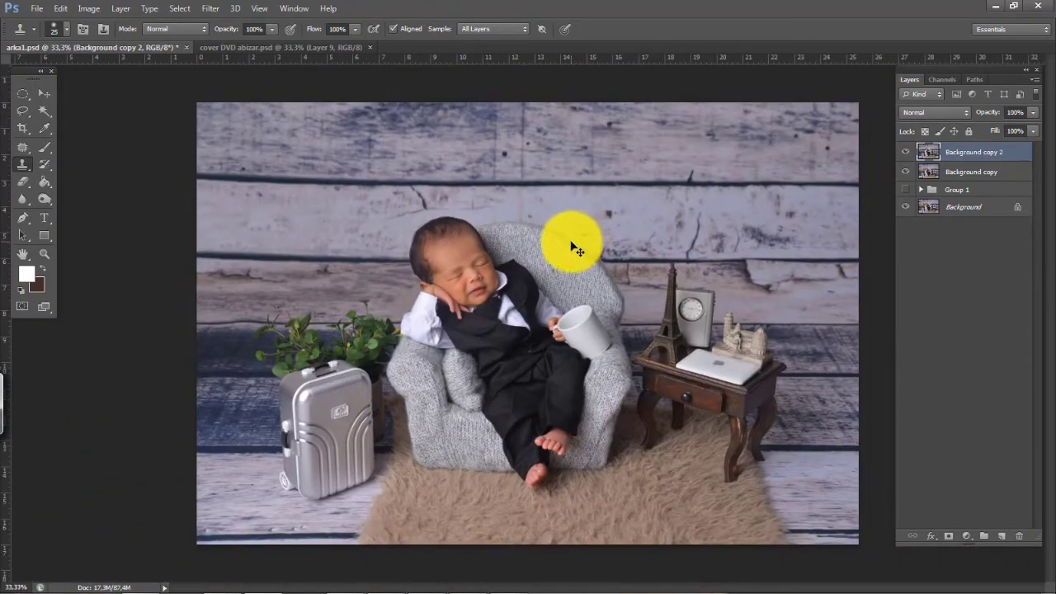
pyautogui.click(909, 153)
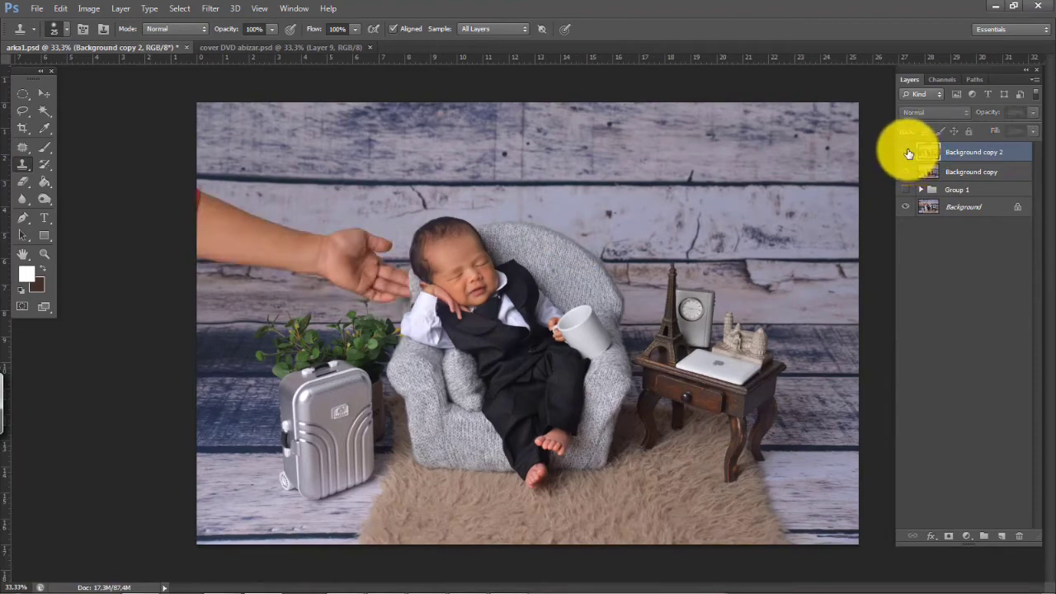
pyautogui.click(908, 154)
pyautogui.click(909, 154)
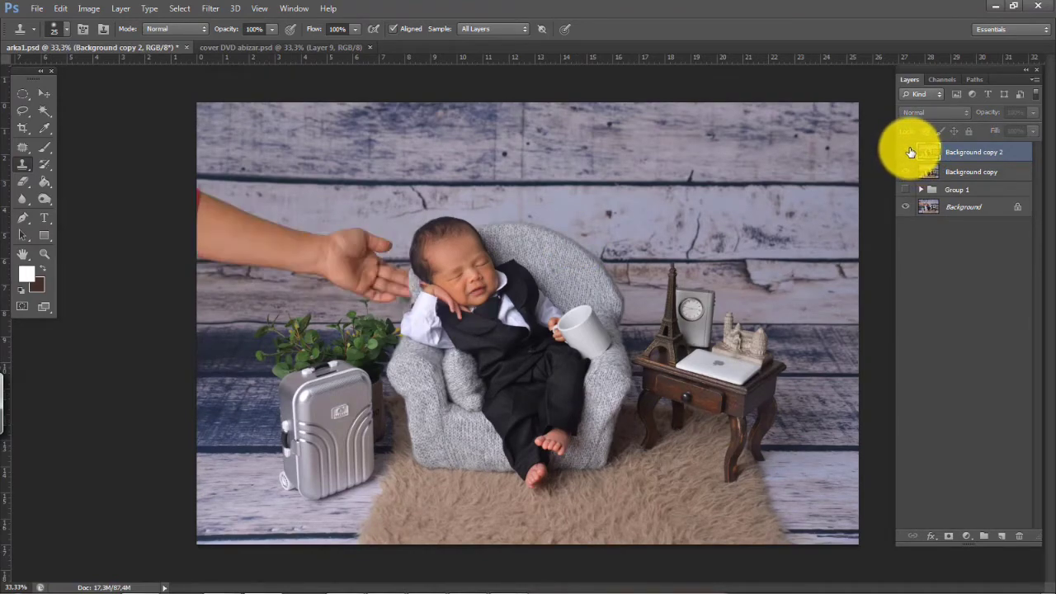
pyautogui.click(911, 153)
# Examine the cloned planks and dark seam at the photo's left edge beside the plant for flaws
pyautogui.hotkey('ctrl', '+')
pyautogui.hotkey('ctrl', '+')
pyautogui.hotkey('ctrl', '+')
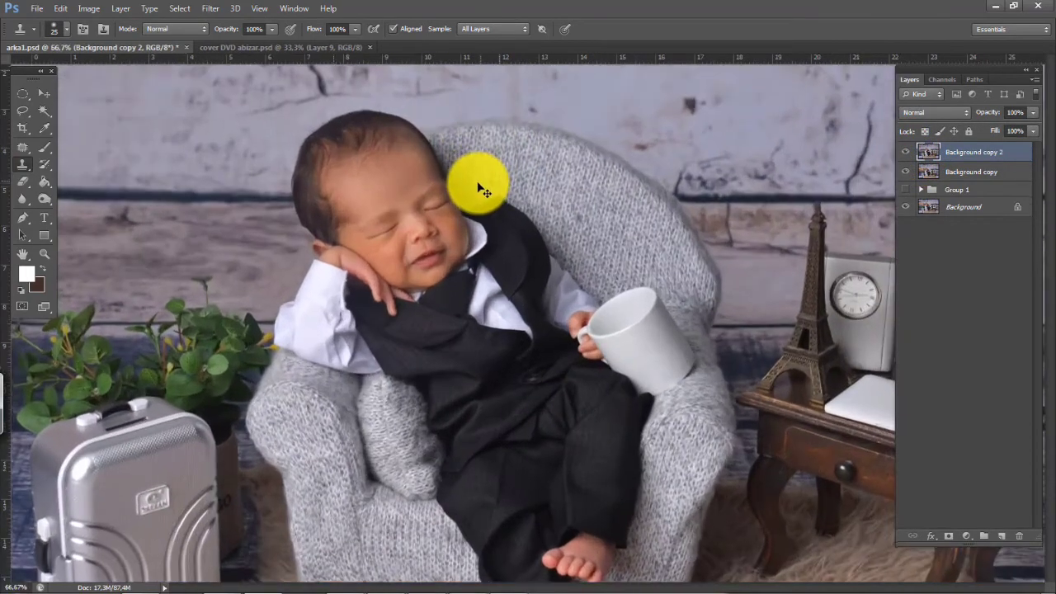
pyautogui.moveTo(327, 253); pyautogui.dragTo(735, 239)
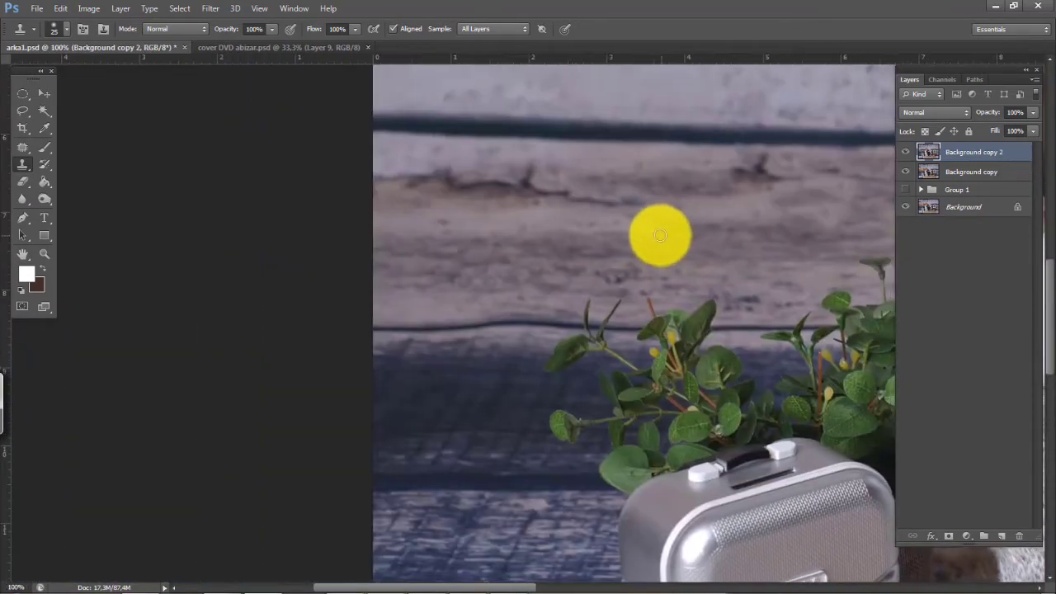
pyautogui.hotkey('ctrl', '+')
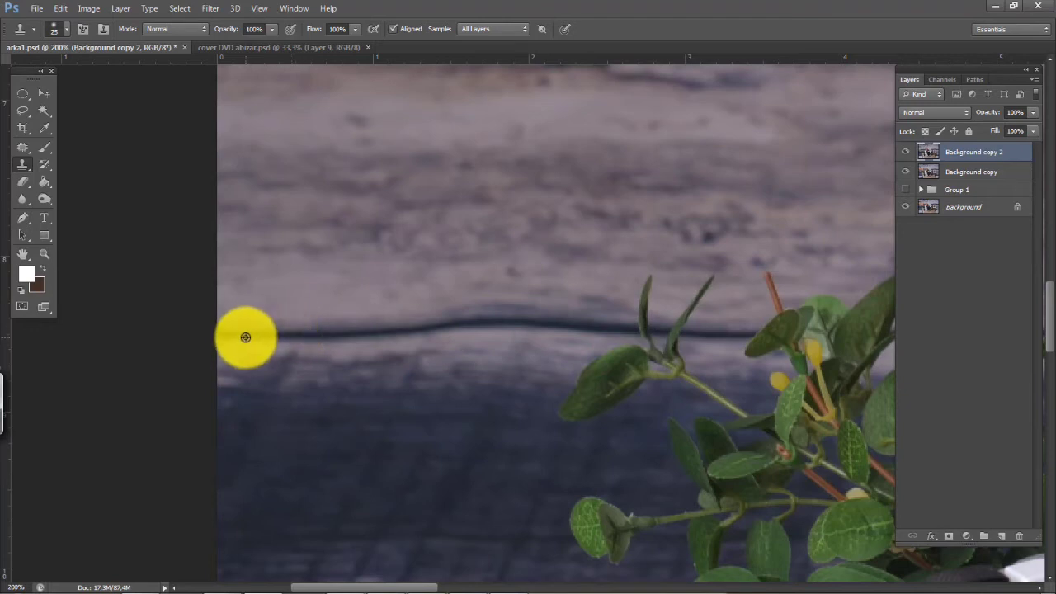
# Reshape the curved dark seam at the photo's left edge into a flatter line by cloning from its straight section
pyautogui.moveTo(403, 272); pyautogui.dragTo(372, 382)
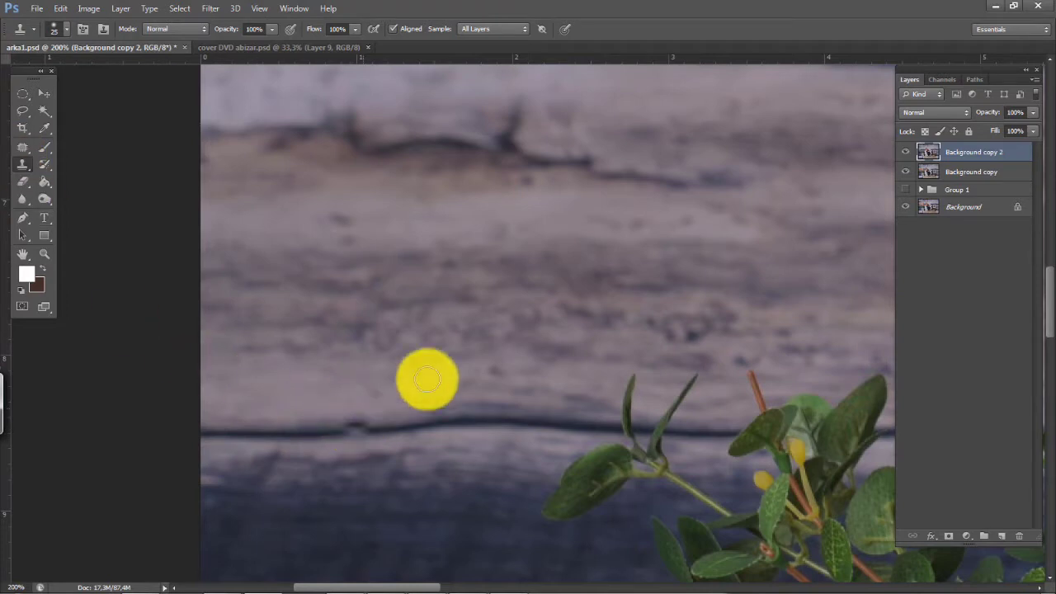
pyautogui.moveTo(471, 324); pyautogui.dragTo(456, 255)
pyautogui.keyDown('alt'); pyautogui.click(220, 367); pyautogui.keyUp('alt')
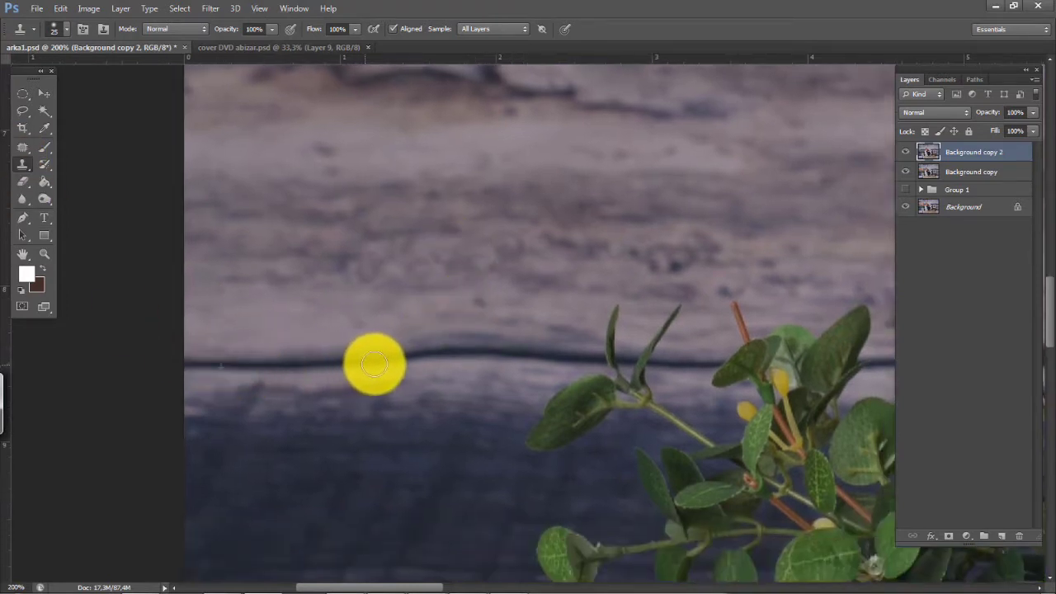
pyautogui.moveTo(373, 363); pyautogui.dragTo(571, 359)
pyautogui.hotkey('ctrl', 'alt', 'z')
pyautogui.hotkey('ctrl', 'alt', 'z')
pyautogui.hotkey('ctrl', 'alt', 'z')
pyautogui.hotkey('ctrl', 'alt', 'z')
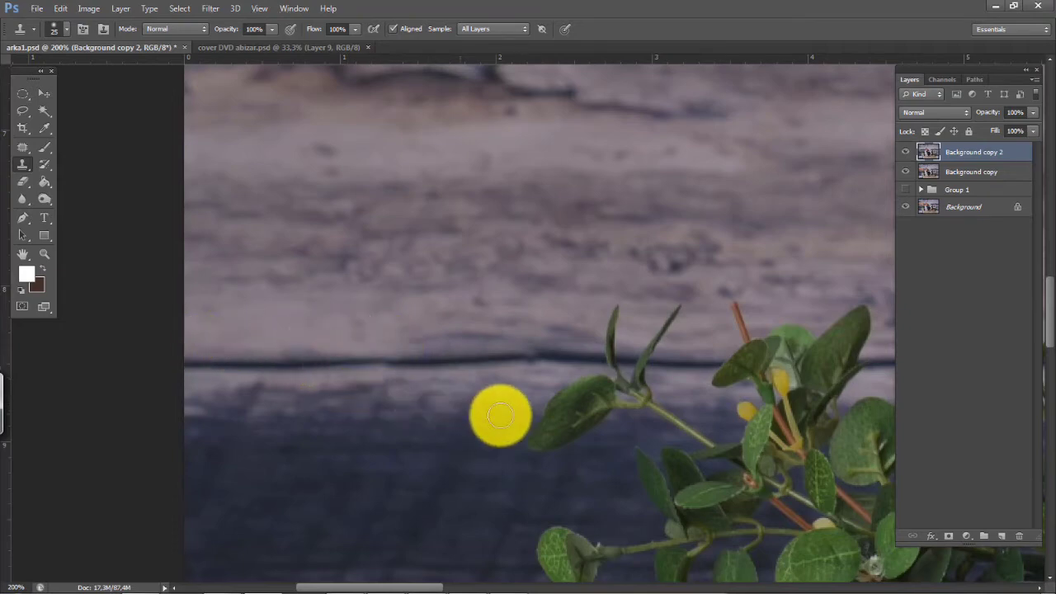
# Try one more clone stroke along the dark seam beside the plant, then undo it
pyautogui.moveTo(508, 237)
pyautogui.mouseDown()
pyautogui.moveTo(455, 372)
pyautogui.moveTo(473, 368)
pyautogui.moveTo(464, 363)
pyautogui.mouseUp()
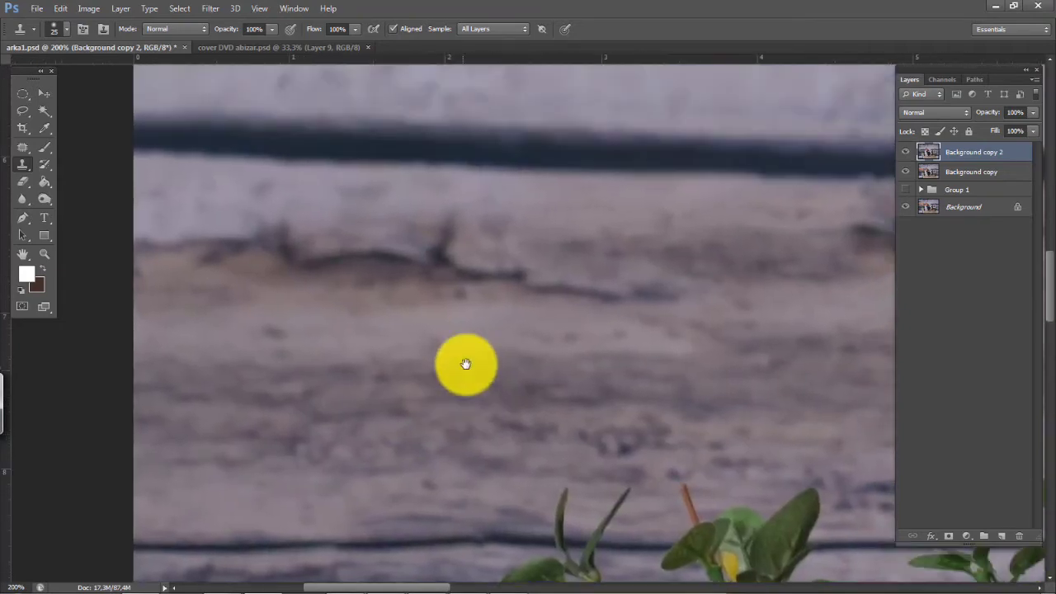
pyautogui.moveTo(535, 186); pyautogui.dragTo(470, 302)
pyautogui.moveTo(469, 108); pyautogui.dragTo(424, 372)
pyautogui.moveTo(462, 552)
pyautogui.mouseDown()
pyautogui.moveTo(443, 260)
pyautogui.moveTo(463, 91)
pyautogui.mouseUp()
pyautogui.moveTo(450, 314); pyautogui.dragTo(443, 258)
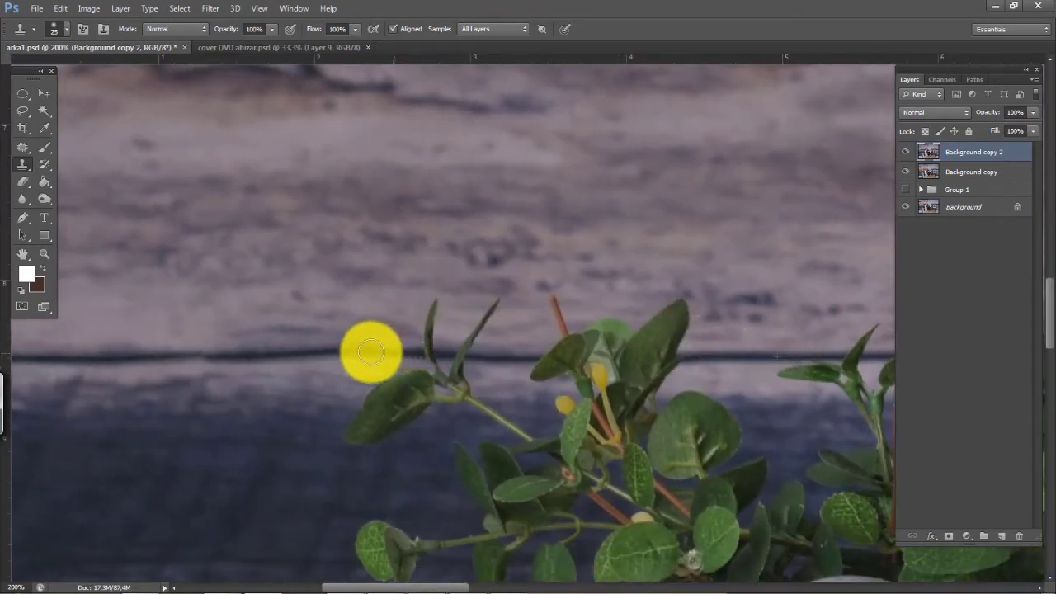
pyautogui.moveTo(278, 353); pyautogui.dragTo(216, 355)
pyautogui.hotkey('ctrl', 'z')
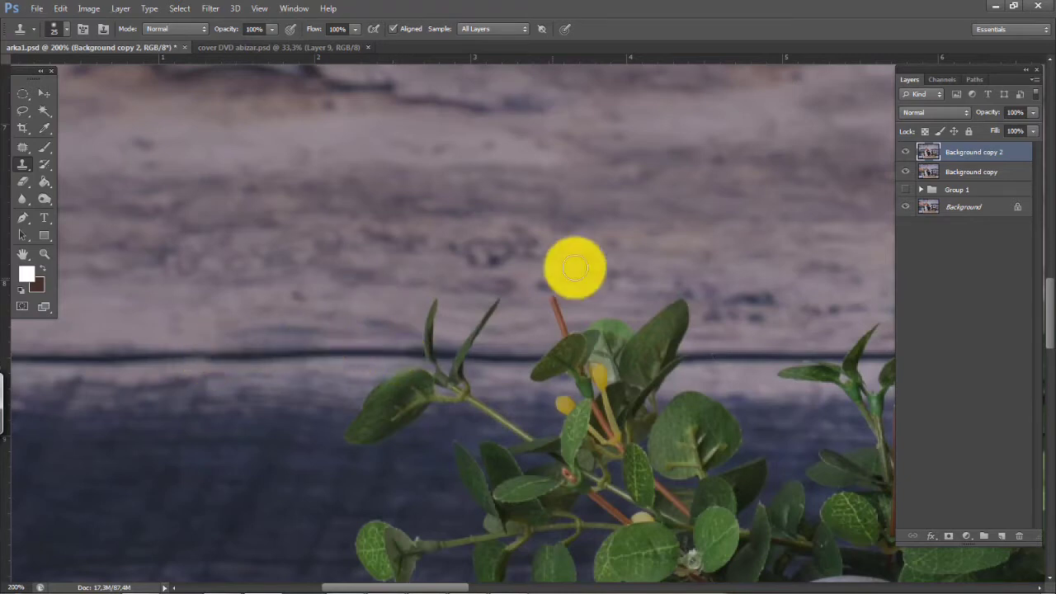
# Review the repaired planks and the whole photo, comparing it with the Background copy 2 layer hidden and shown
pyautogui.moveTo(410, 266); pyautogui.dragTo(688, 296)
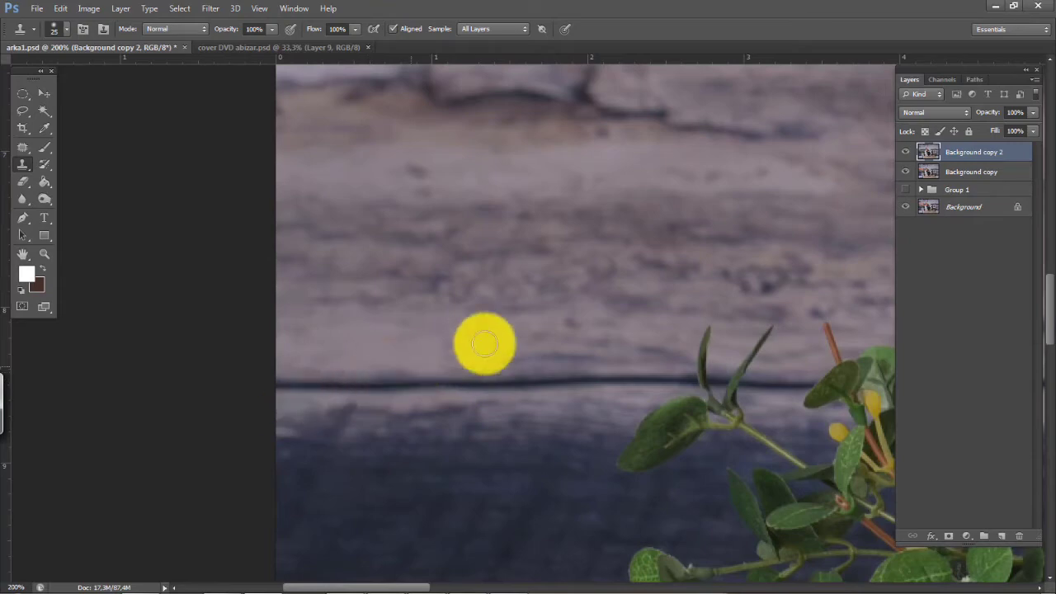
pyautogui.scroll(-4, 664, 355)
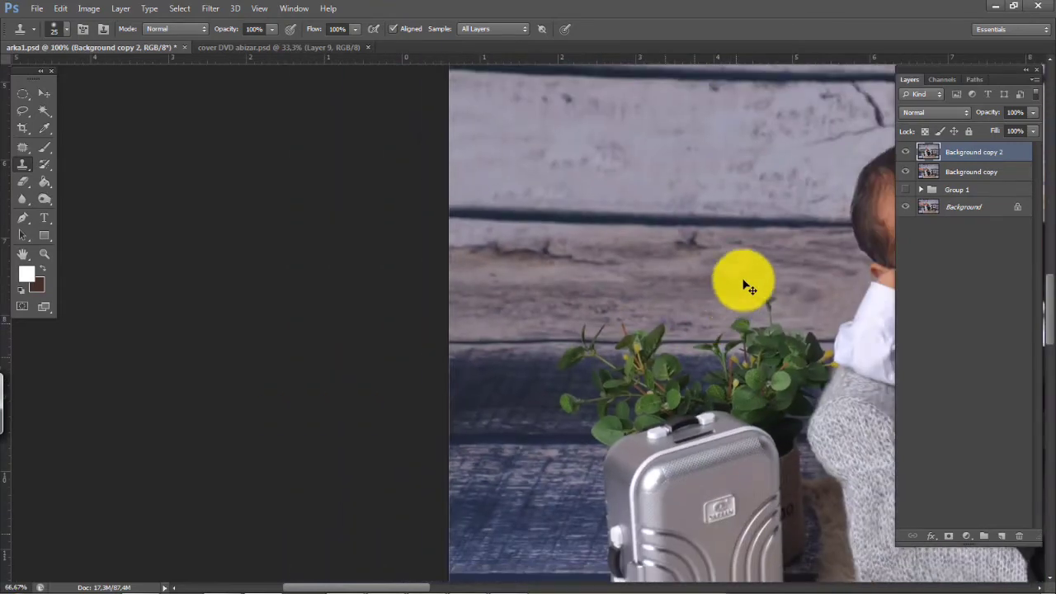
pyautogui.hotkey('ctrl', '+')
pyautogui.hotkey('ctrl', '-')
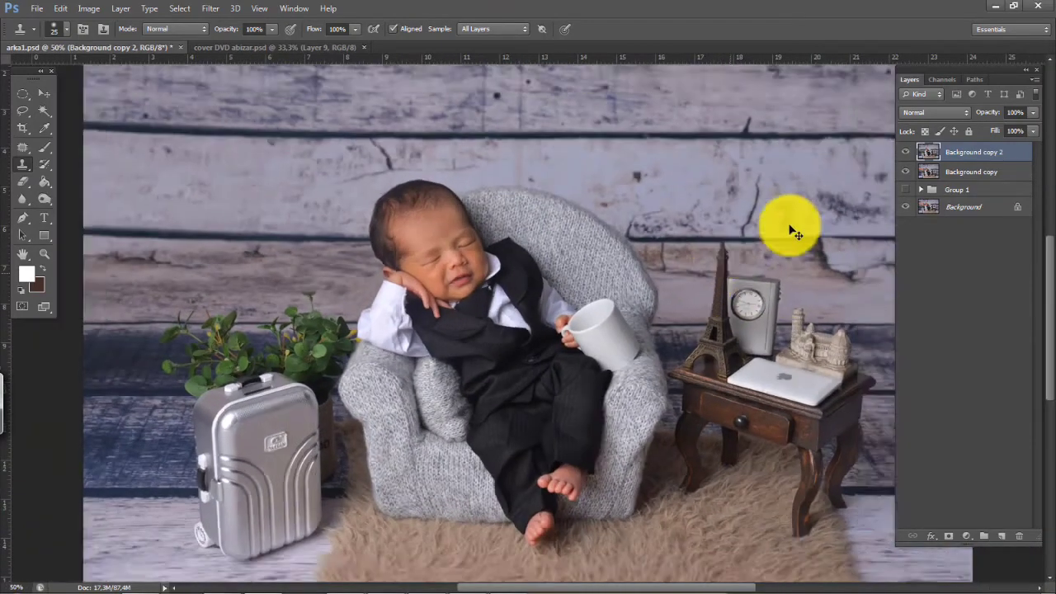
pyautogui.click(908, 156)
pyautogui.click(908, 157)
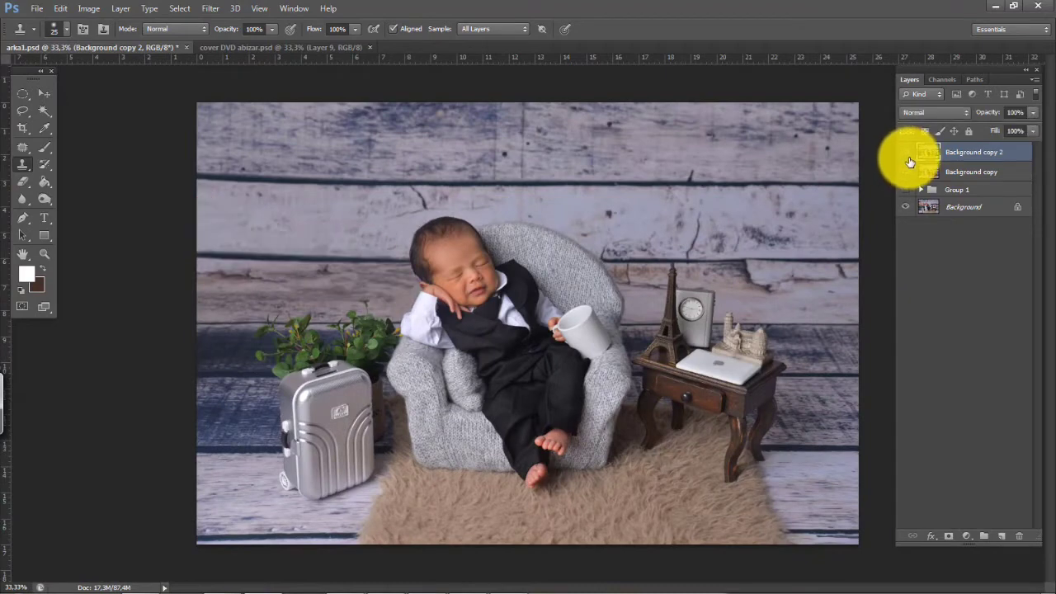
pyautogui.hotkey('ctrl', '+')
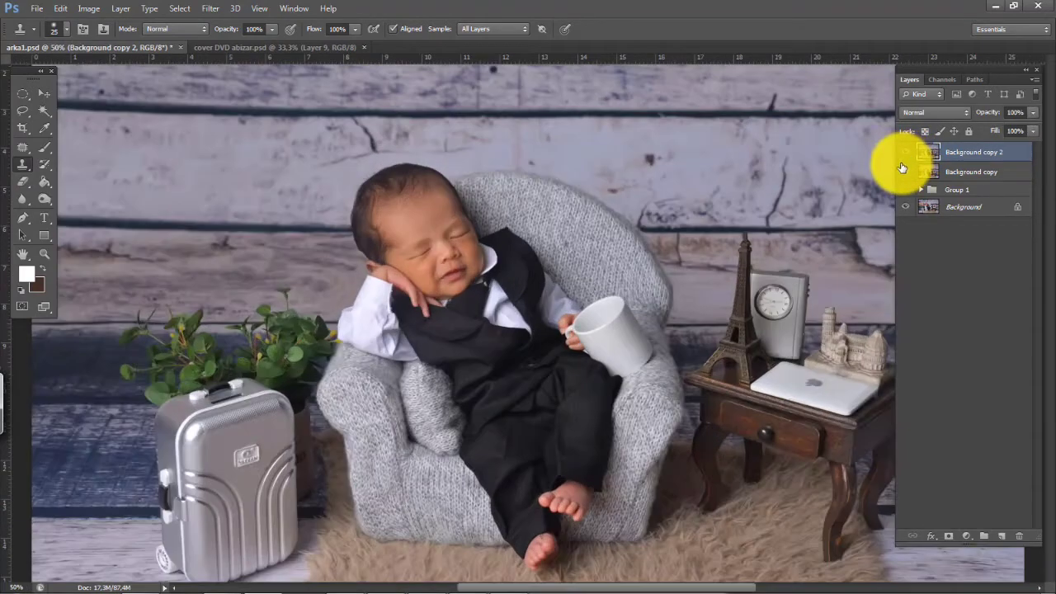
pyautogui.click(907, 157)
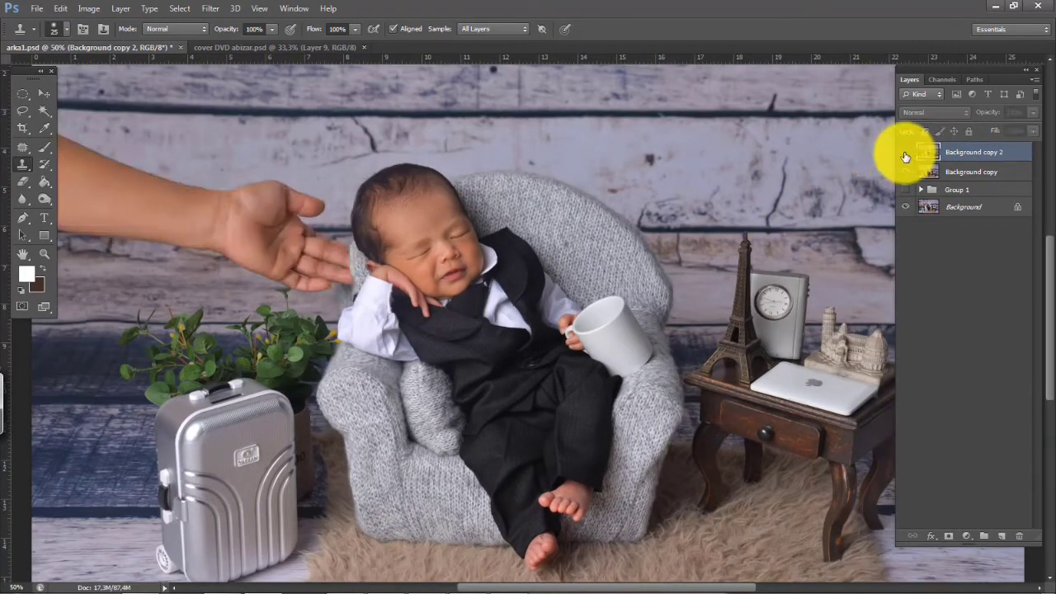
pyautogui.click(906, 156)
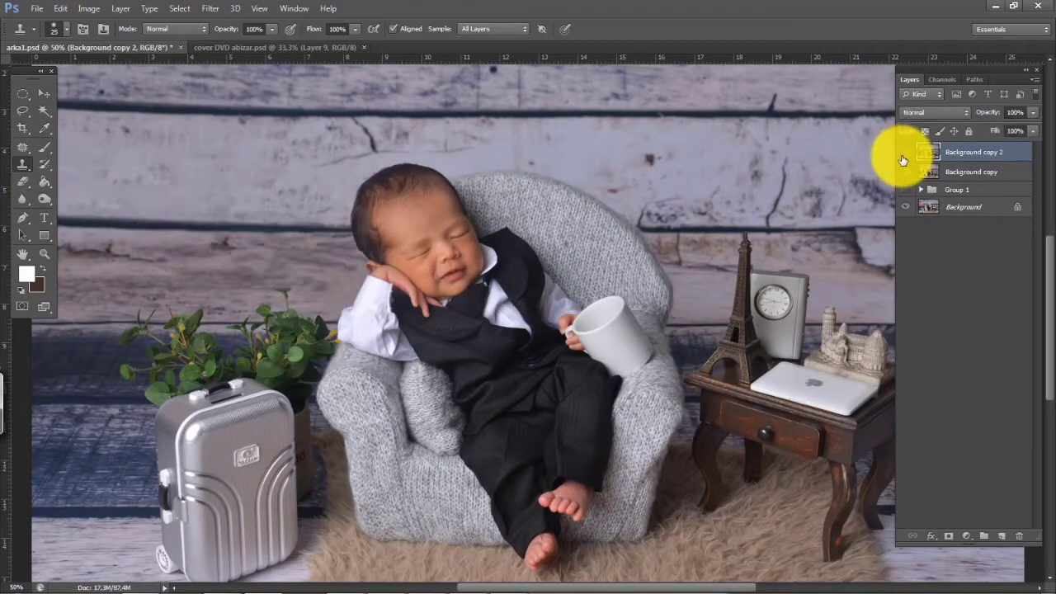
pyautogui.click(906, 158)
pyautogui.click(905, 158)
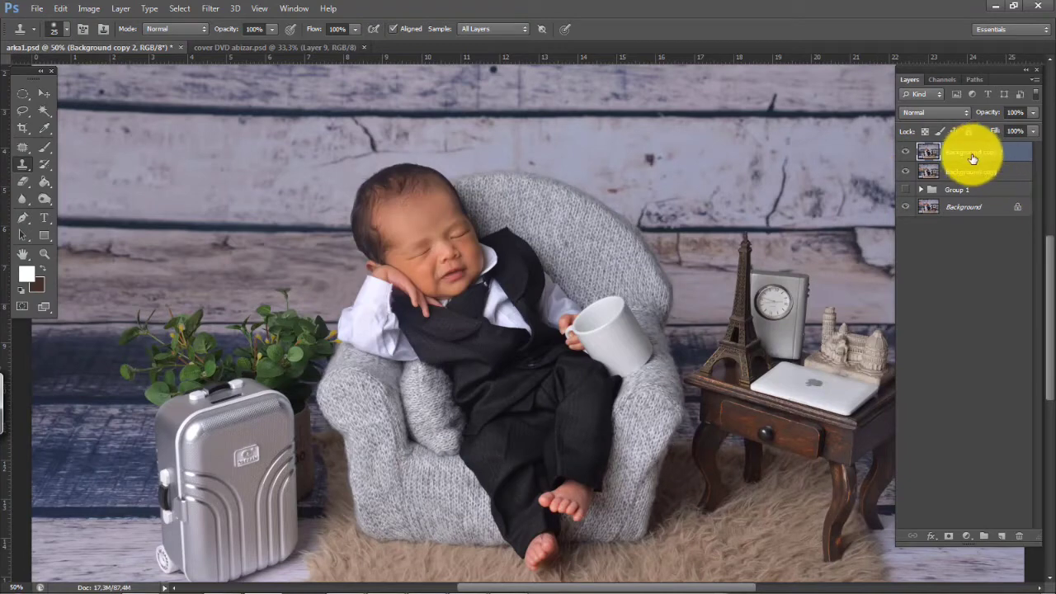
# Duplicate the Background copy 2 layer and clone plank over the stray hairs above the baby's head with a 10 px brush
pyautogui.moveTo(970, 157); pyautogui.dragTo(995, 533)
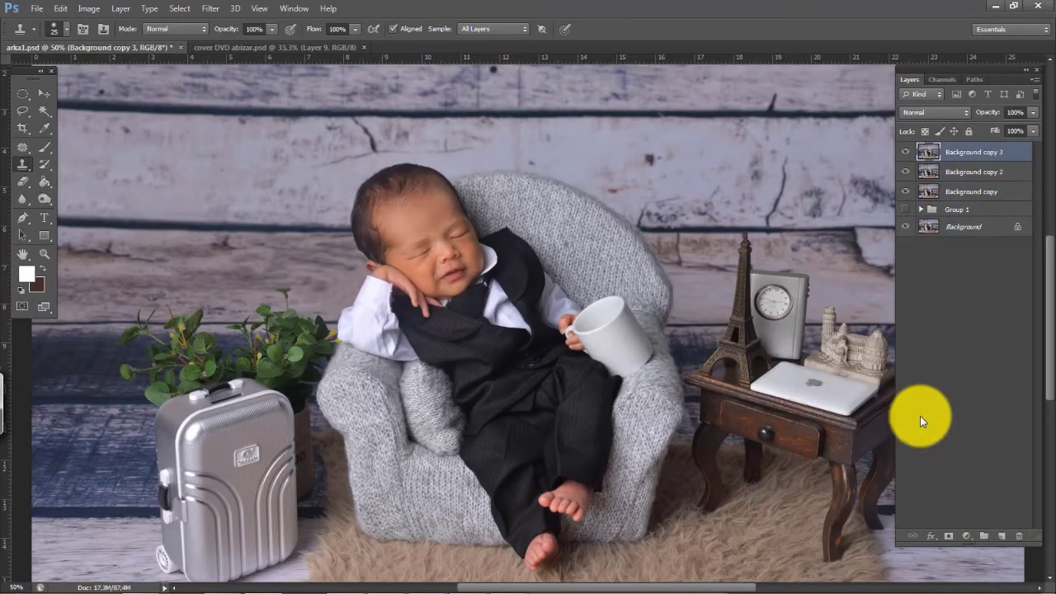
pyautogui.hotkey('ctrl', '+')
pyautogui.hotkey('ctrl', '+')
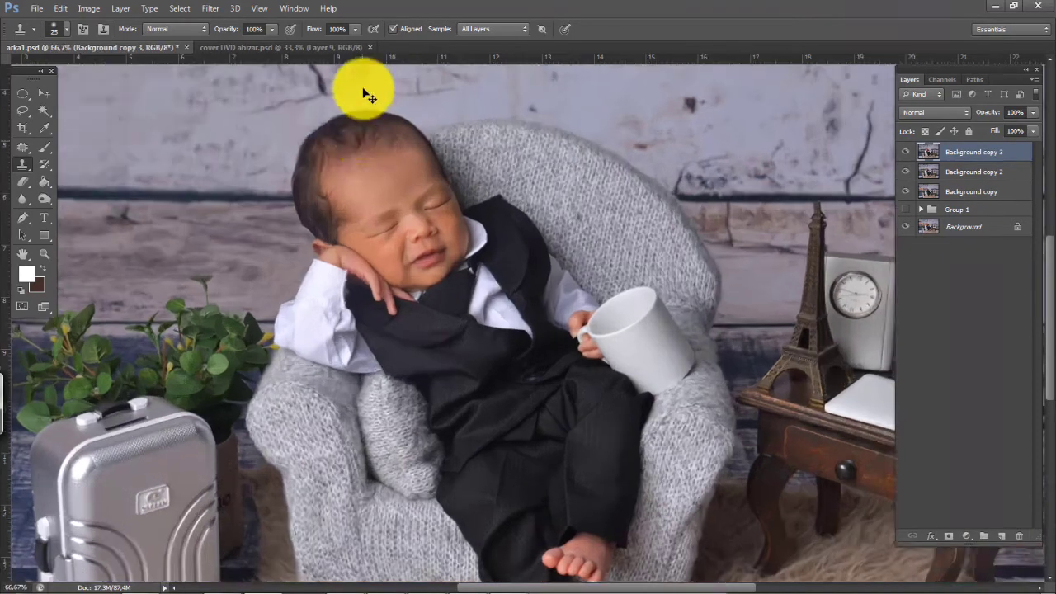
pyautogui.moveTo(294, 198); pyautogui.dragTo(457, 363)
pyautogui.moveTo(438, 312); pyautogui.dragTo(471, 319)
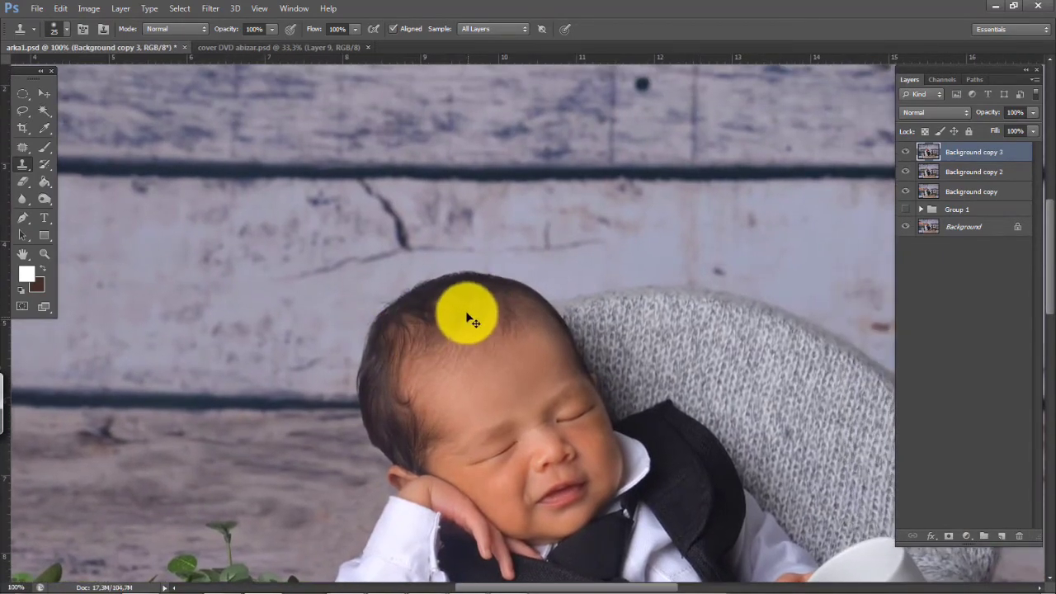
pyautogui.hotkey('ctrl', '+')
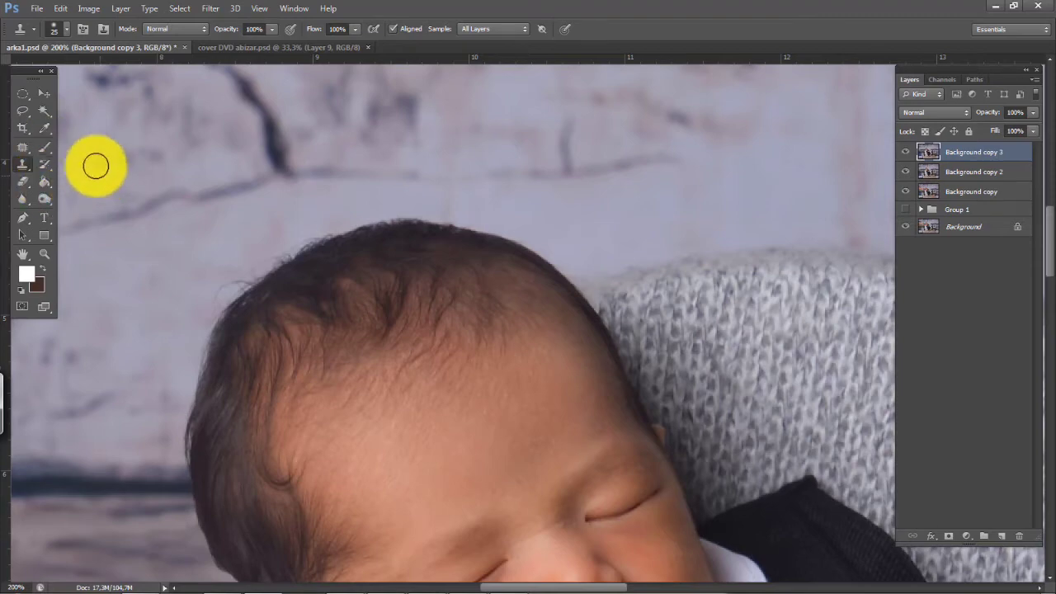
pyautogui.click(44, 147)
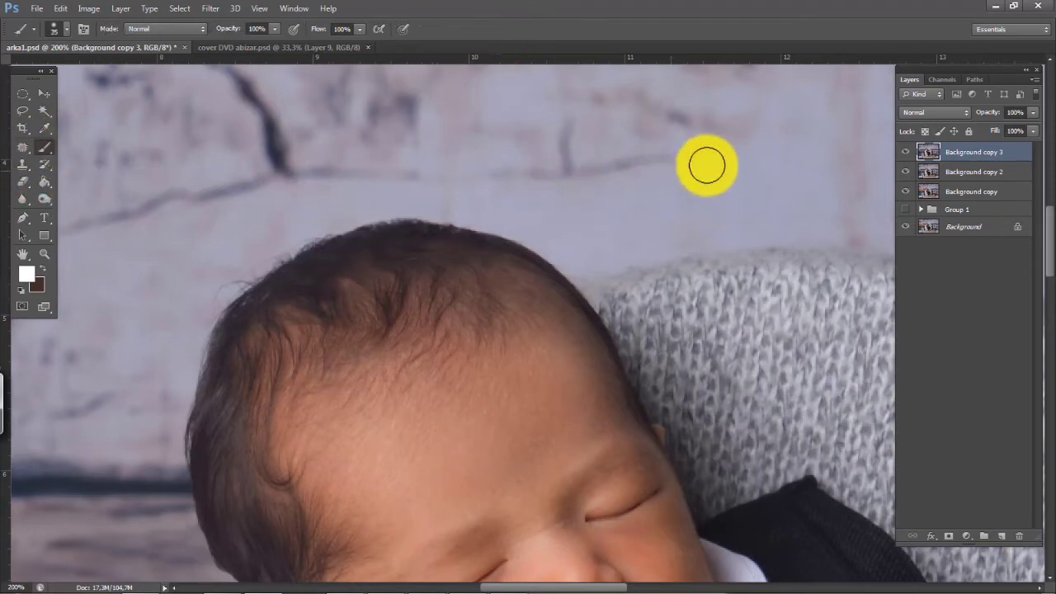
pyautogui.click(22, 164)
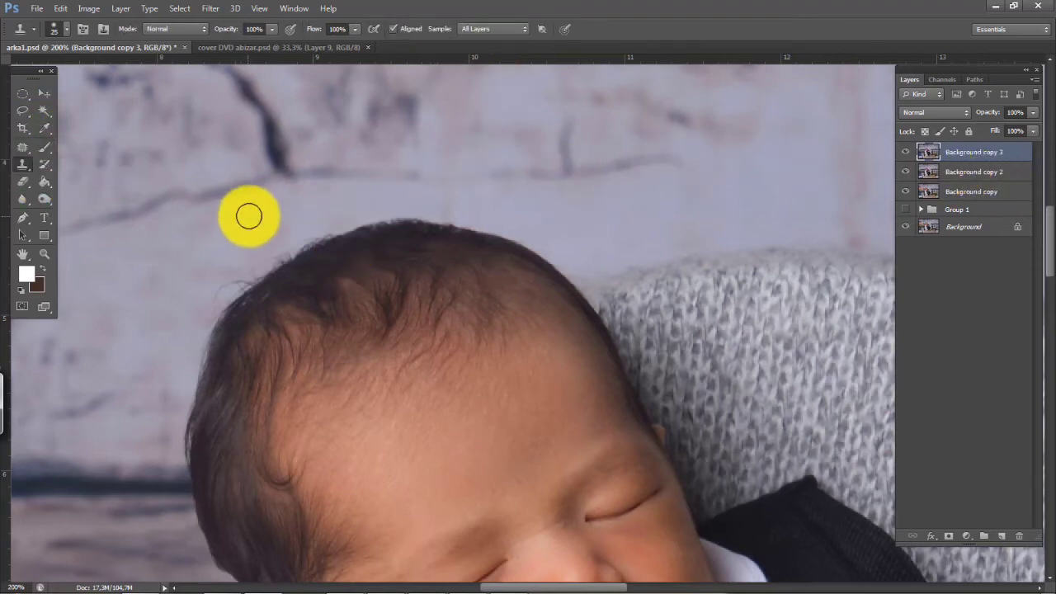
pyautogui.hotkey('ctrl', '+')
pyautogui.moveTo(164, 225); pyautogui.dragTo(418, 334)
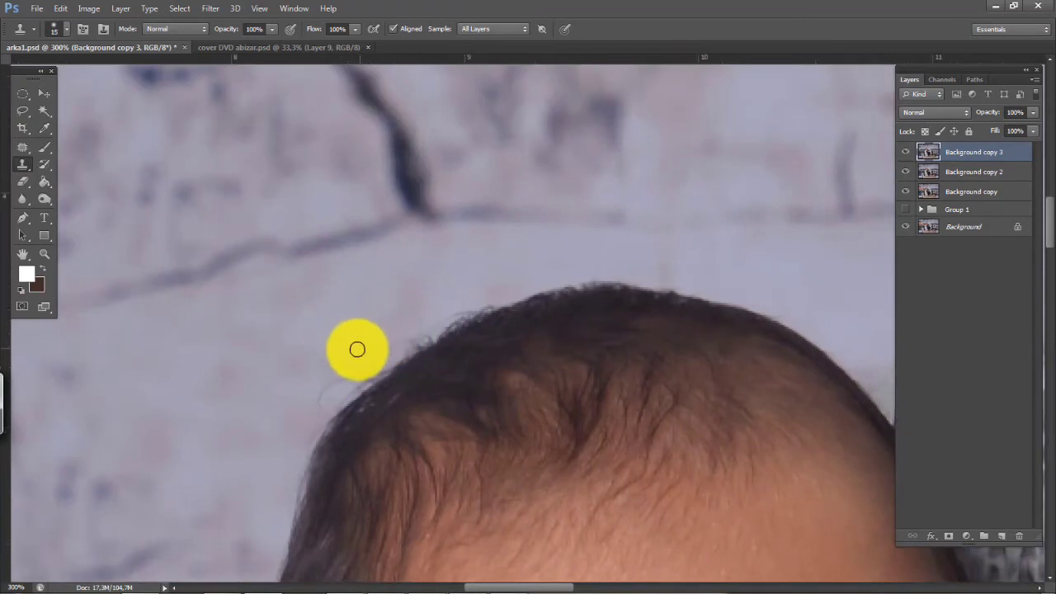
pyautogui.press('[')
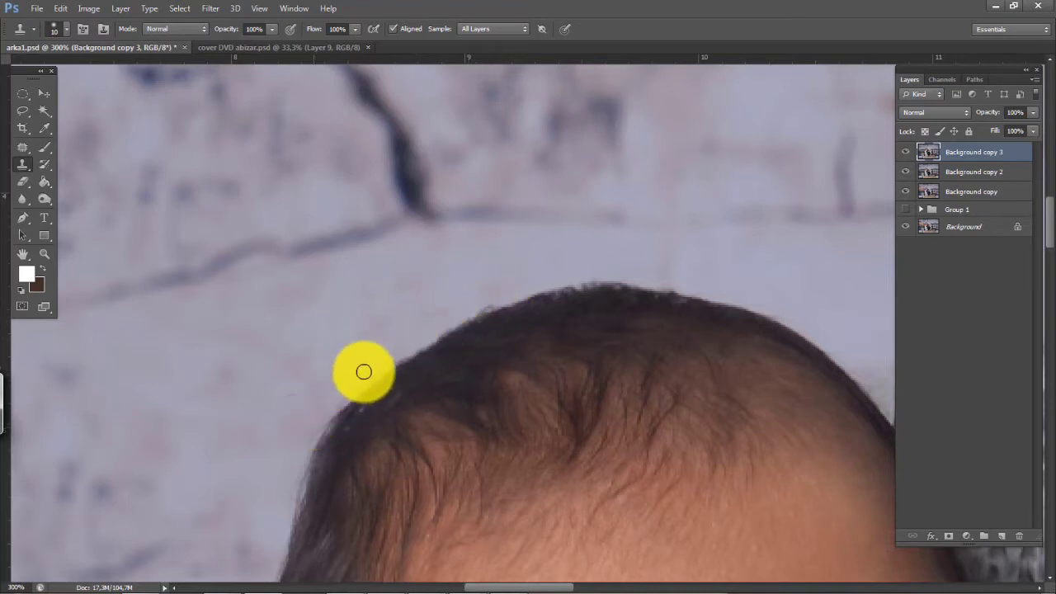
pyautogui.moveTo(335, 370); pyautogui.dragTo(366, 273)
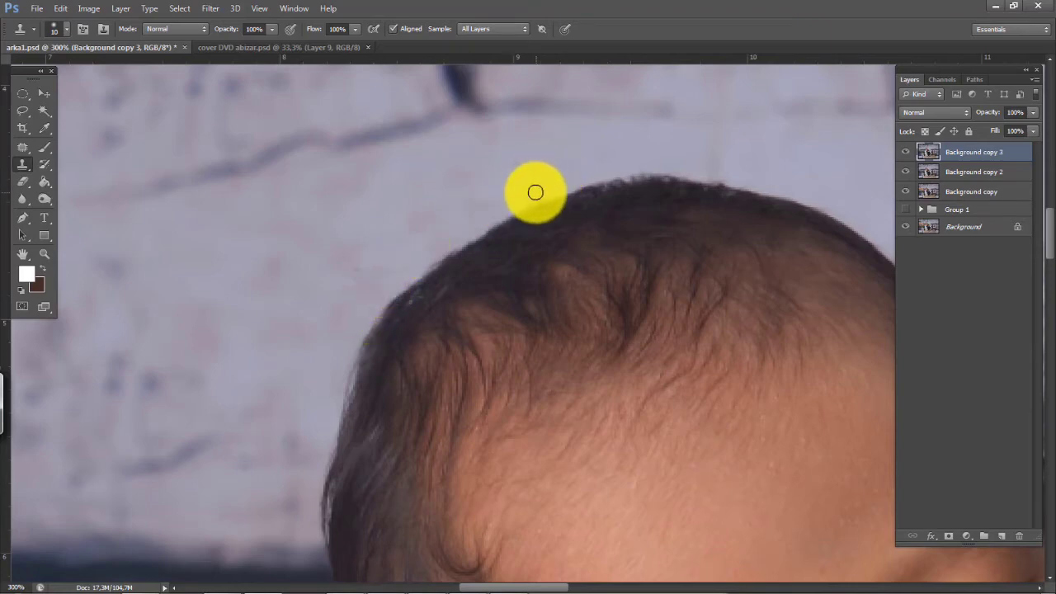
pyautogui.moveTo(361, 288); pyautogui.dragTo(366, 206)
# Give the clone brush a flat bristle tip at 3 px, with 61% opacity and 72% flow
pyautogui.rightClick(317, 220)
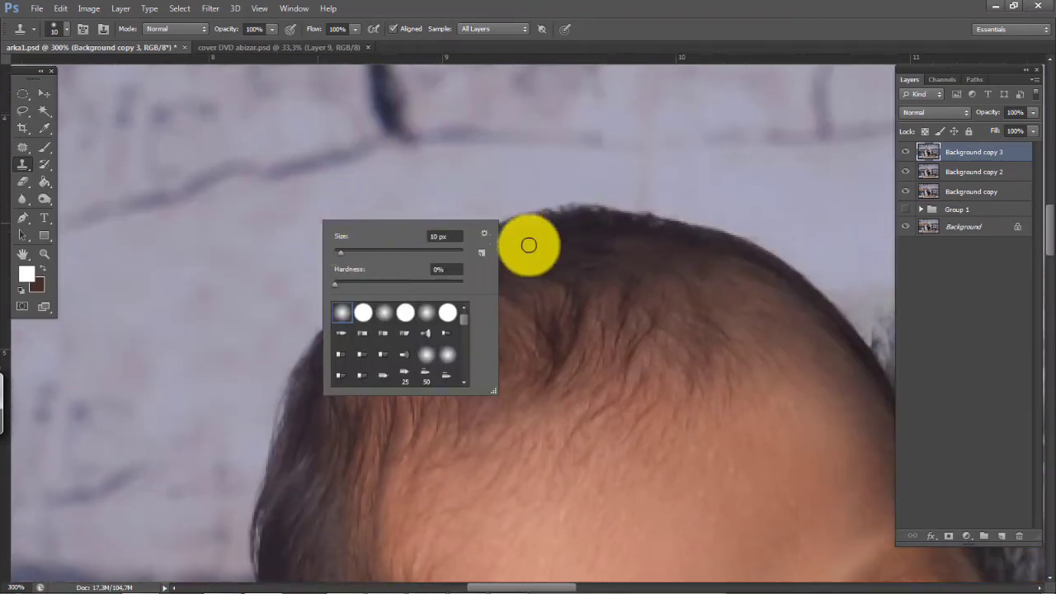
pyautogui.click(387, 361)
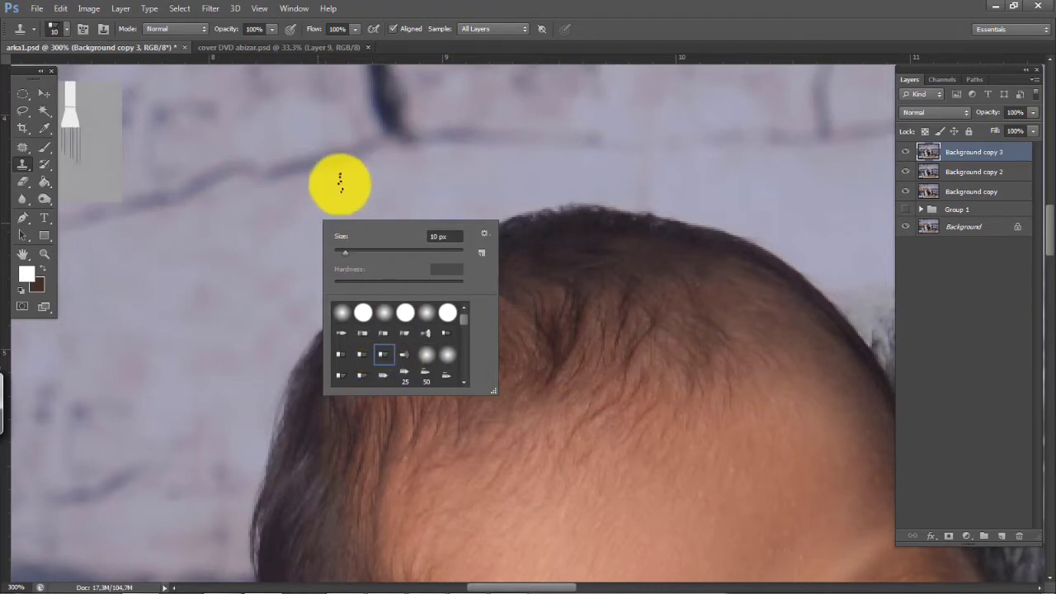
pyautogui.click(367, 185)
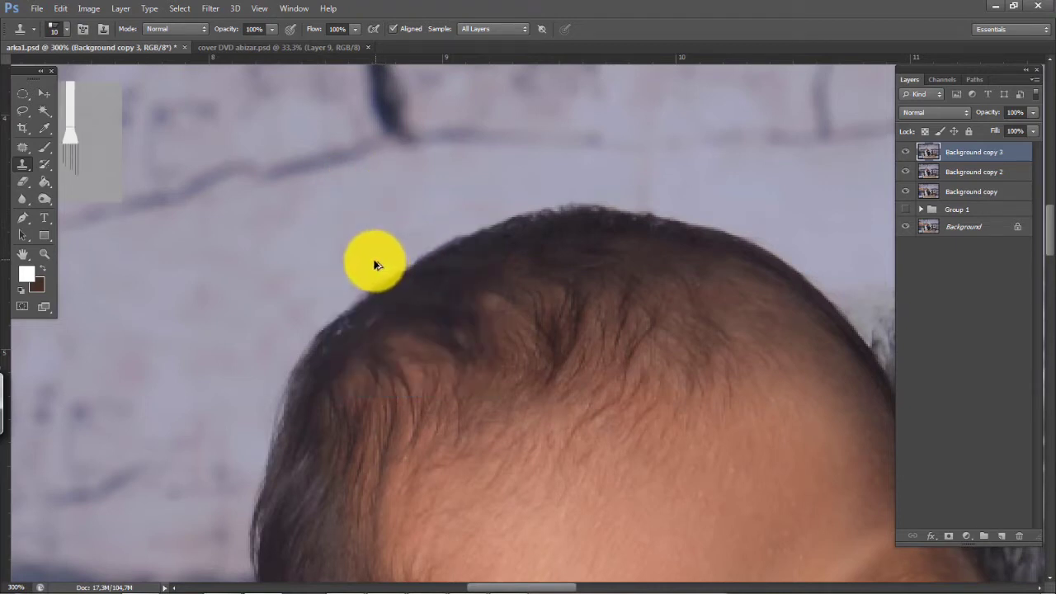
pyautogui.press(']')
pyautogui.press(']')
pyautogui.press(']')
pyautogui.press(']')
pyautogui.press(']')
pyautogui.press(']')
pyautogui.press(']')
pyautogui.press(']')
pyautogui.press(']')
pyautogui.press(']')
pyautogui.press(']')
pyautogui.press(']')
pyautogui.press(']')
pyautogui.press(']')
pyautogui.press(']')
pyautogui.press(']')
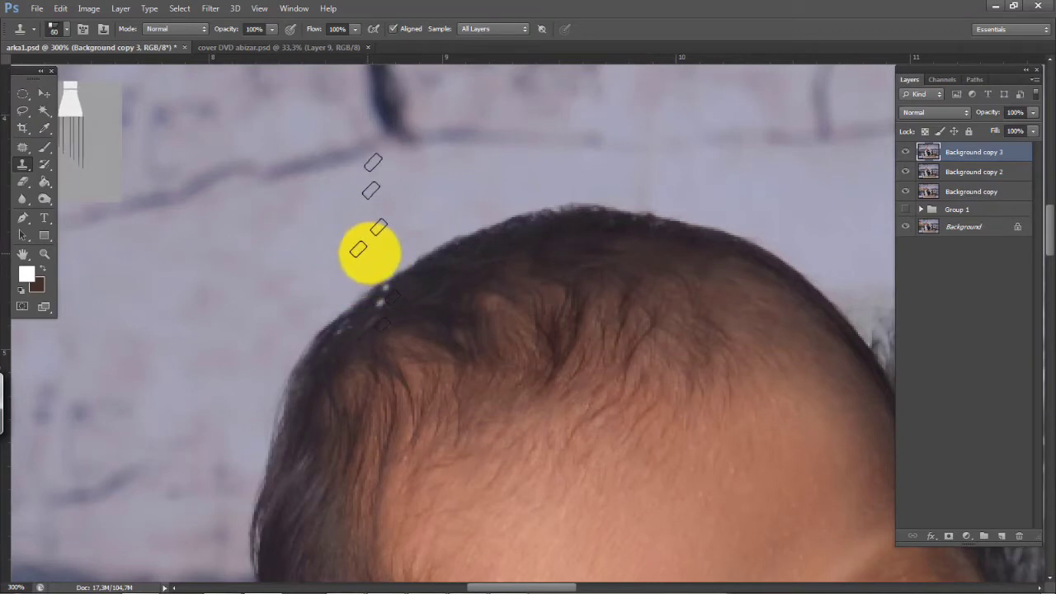
pyautogui.press('[')
pyautogui.press('[')
pyautogui.press('[')
pyautogui.press('[')
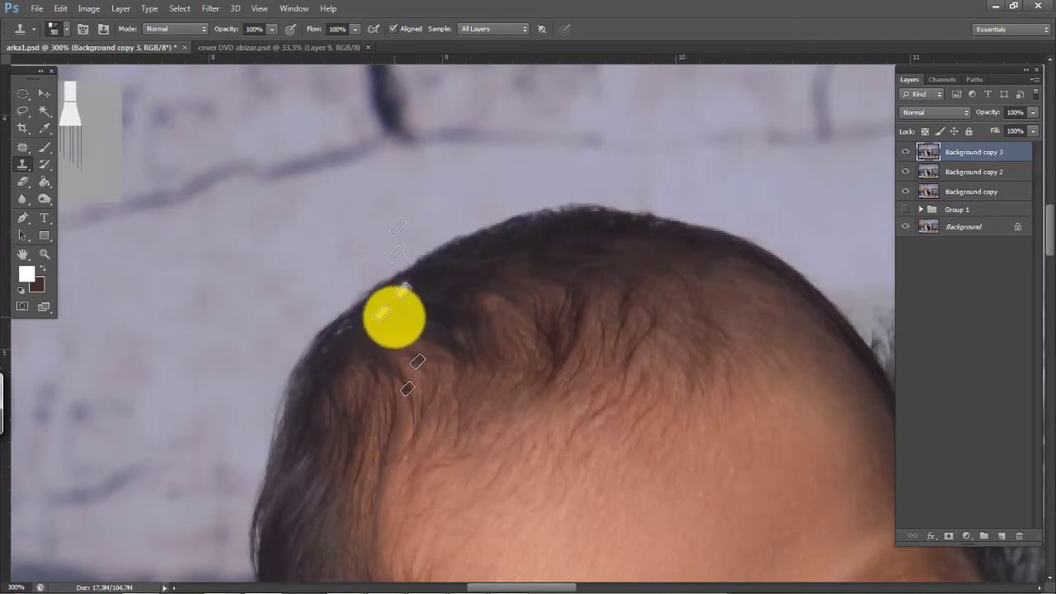
pyautogui.press('[')
pyautogui.press('[')
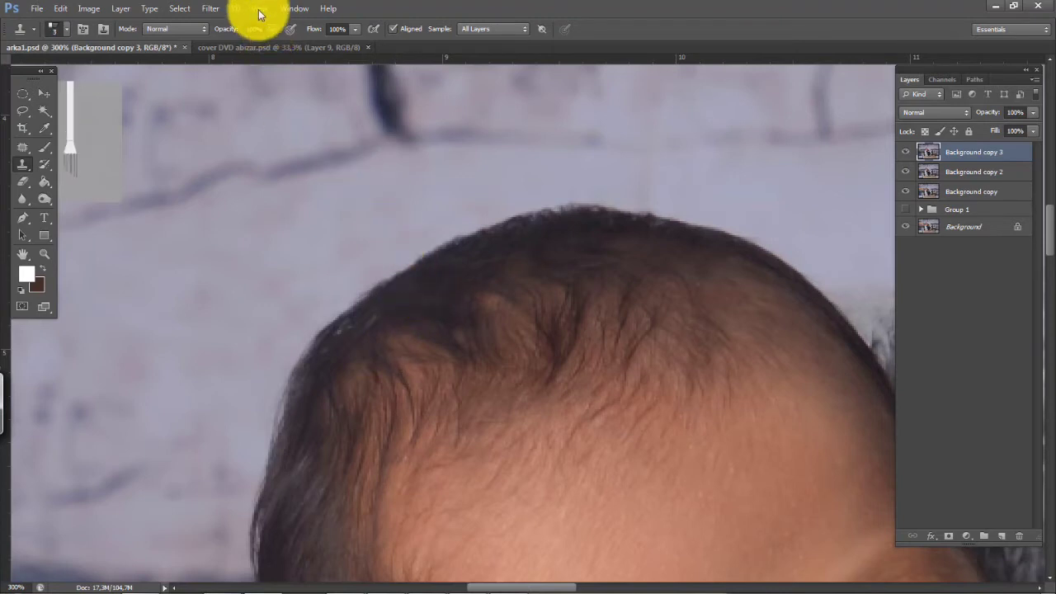
pyautogui.moveTo(265, 45)
pyautogui.mouseDown()
pyautogui.moveTo(243, 44)
pyautogui.moveTo(295, 11)
pyautogui.moveTo(245, 43)
pyautogui.mouseUp()
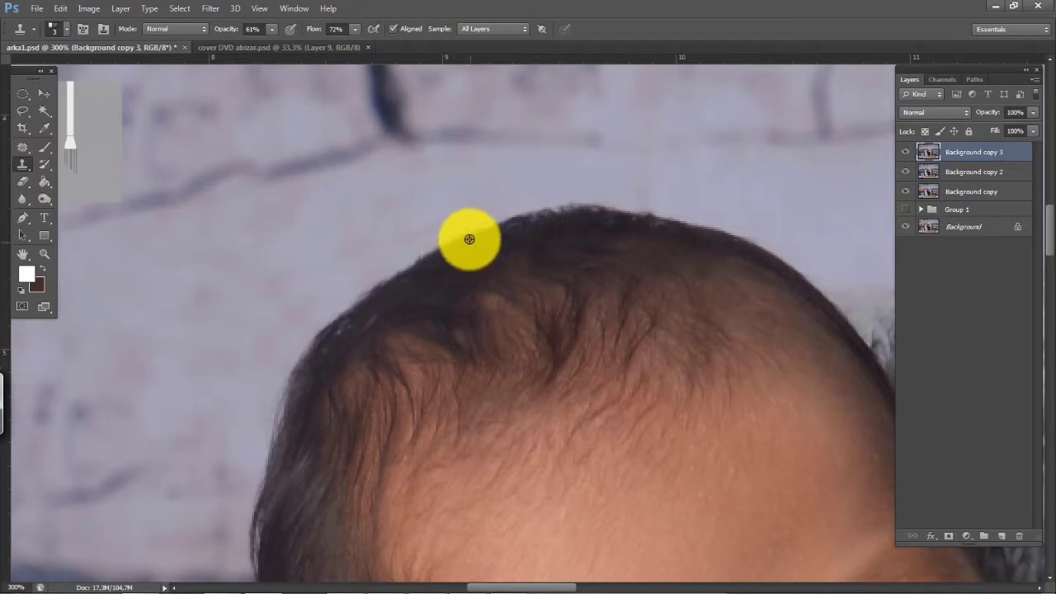
# Switch to the Brush tool and set a flat bristle tip at 5 px, with 53% opacity and 38% flow
pyautogui.click(45, 145)
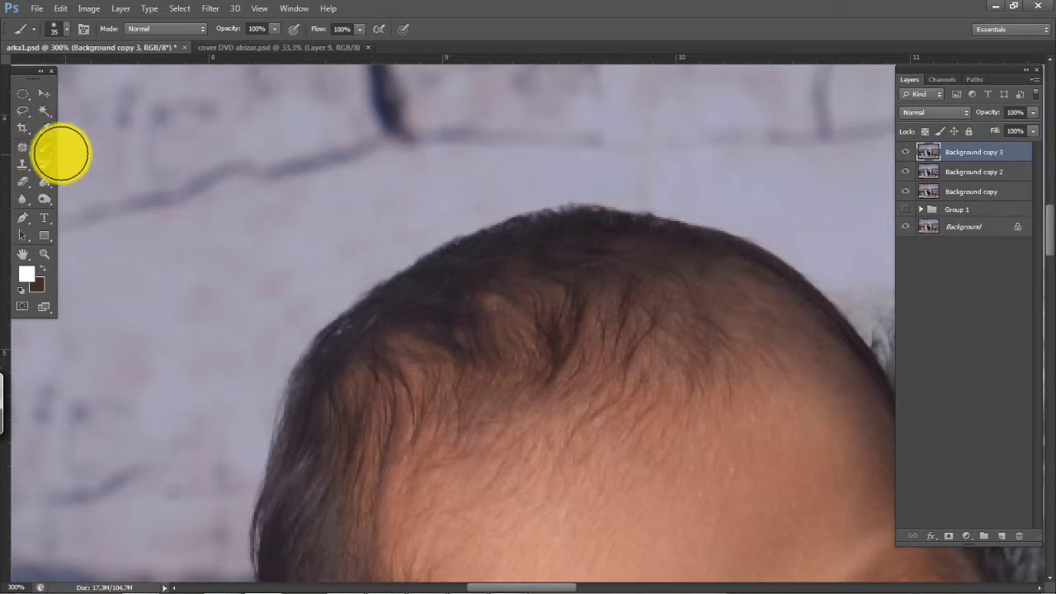
pyautogui.rightClick(298, 204)
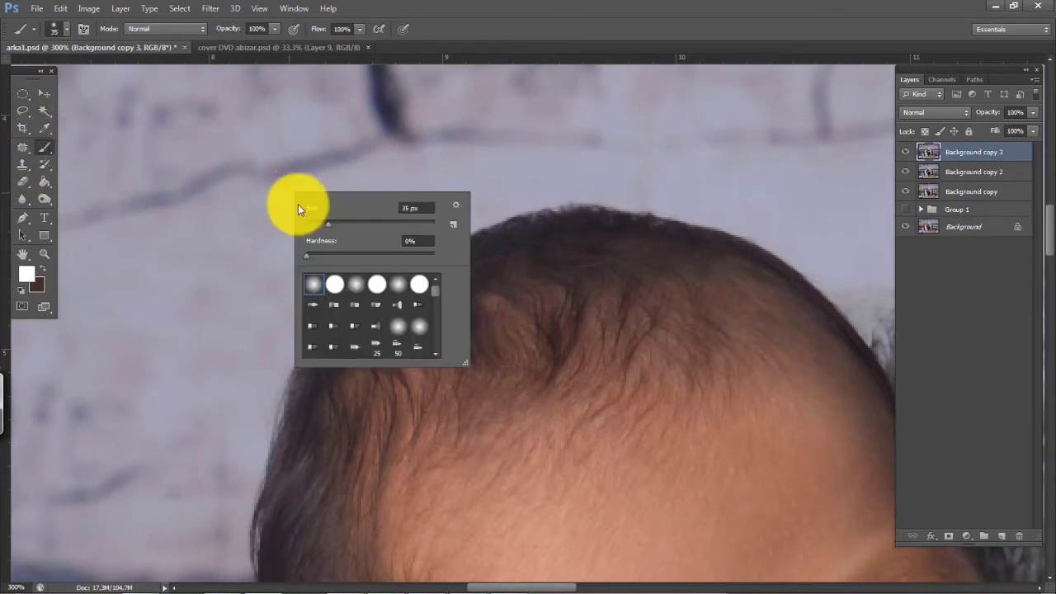
pyautogui.click(355, 330)
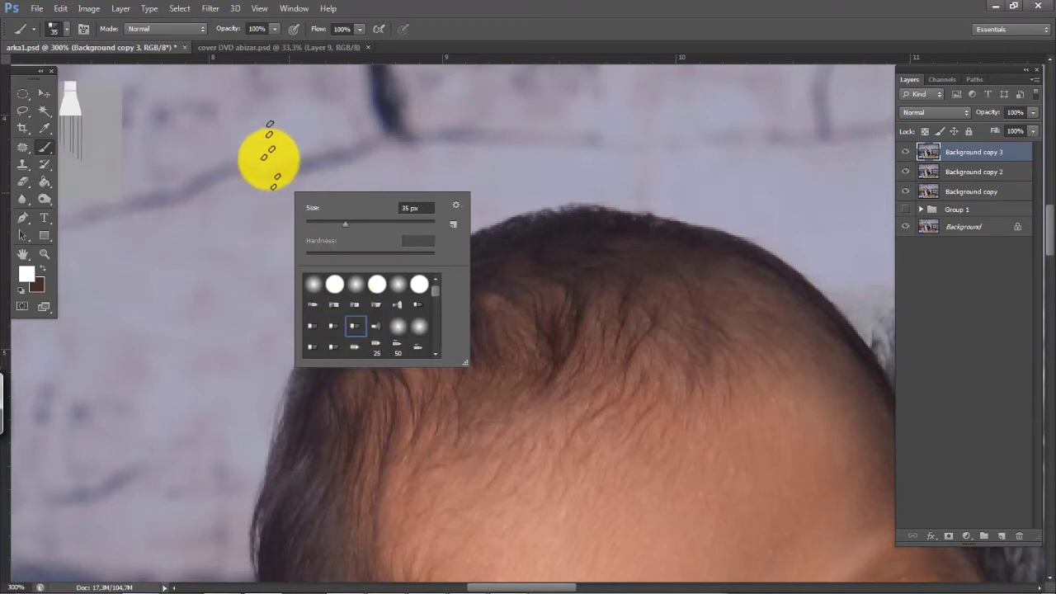
pyautogui.click(271, 160)
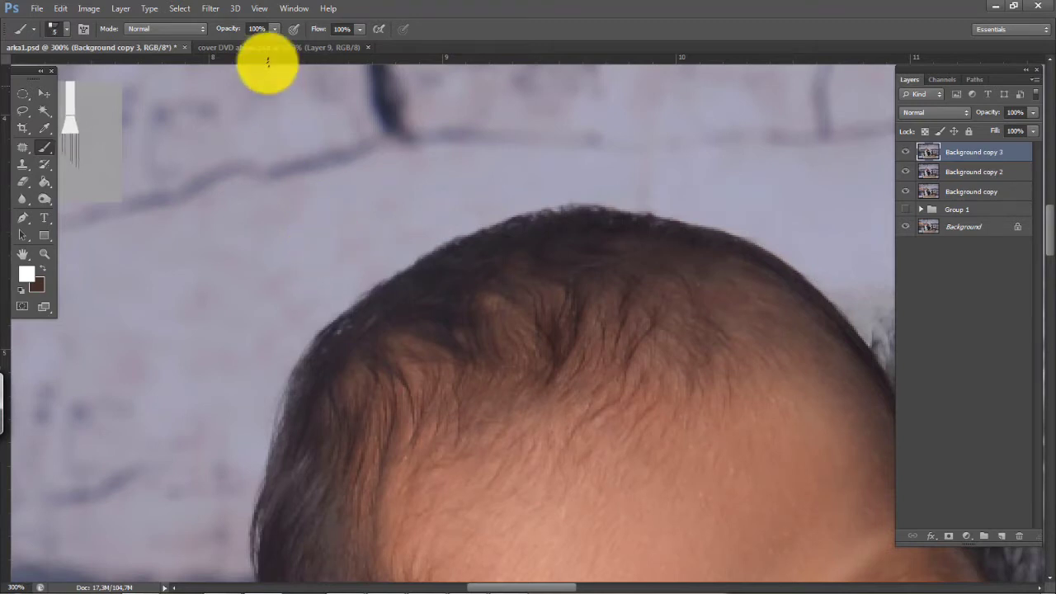
pyautogui.moveTo(273, 29); pyautogui.dragTo(227, 47)
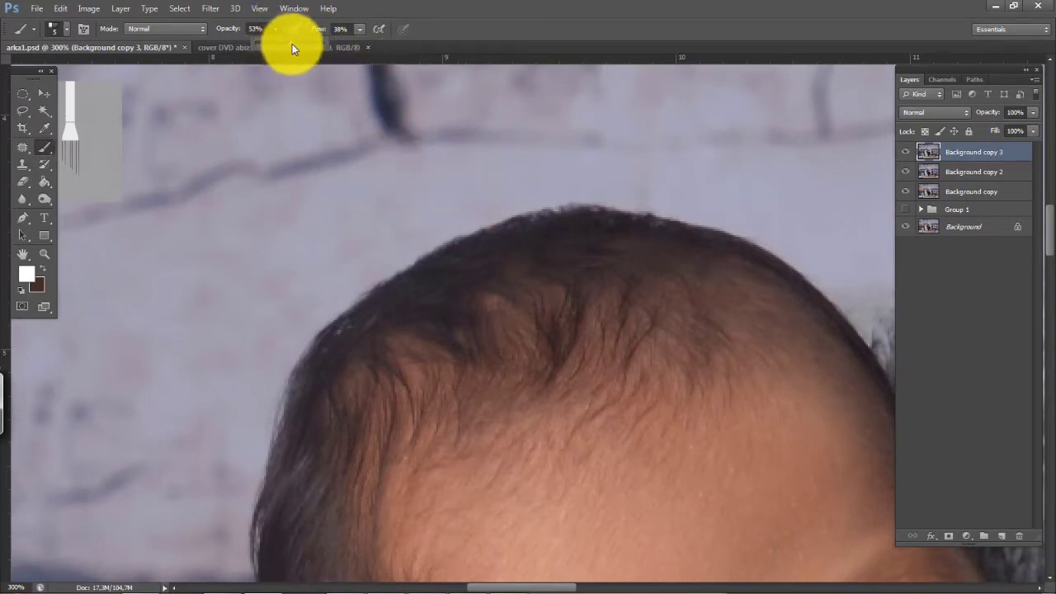
# Sample the dark hair colour near the top edge of the head and set the brush to 72% opacity and 63% flow
pyautogui.moveTo(293, 43); pyautogui.dragTo(297, 48)
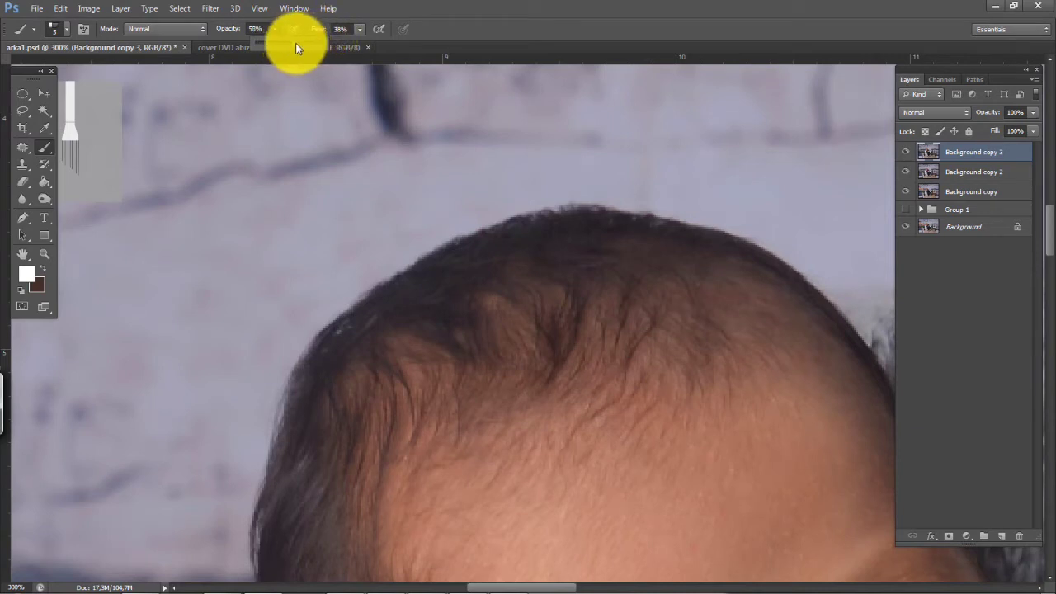
pyautogui.moveTo(369, 42); pyautogui.dragTo(368, 45)
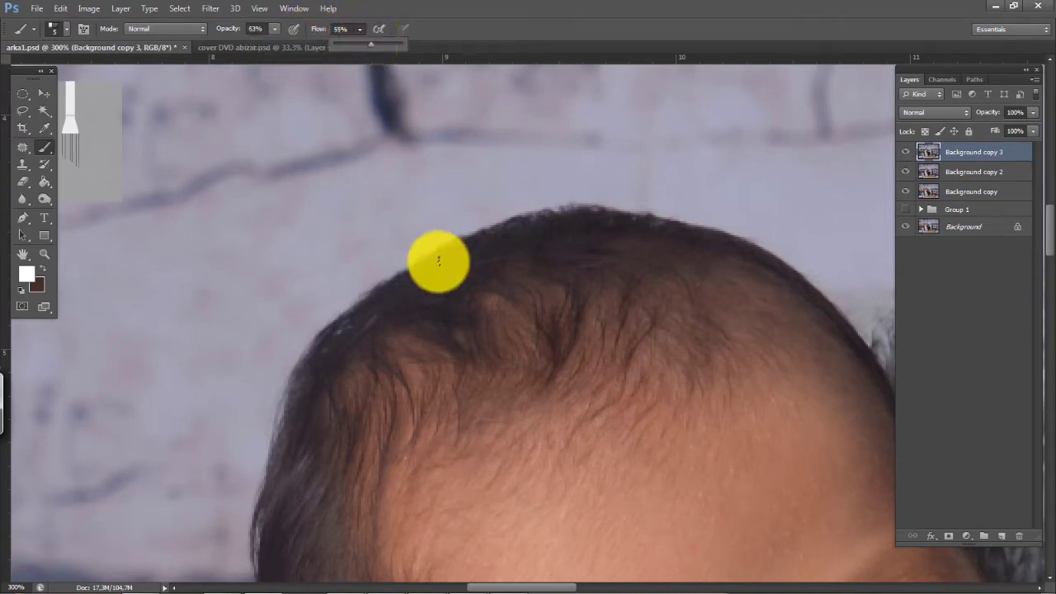
pyautogui.keyDown('alt'); pyautogui.click(469, 246); pyautogui.keyUp('alt')
pyautogui.keyDown('alt'); pyautogui.click(473, 246); pyautogui.keyUp('alt')
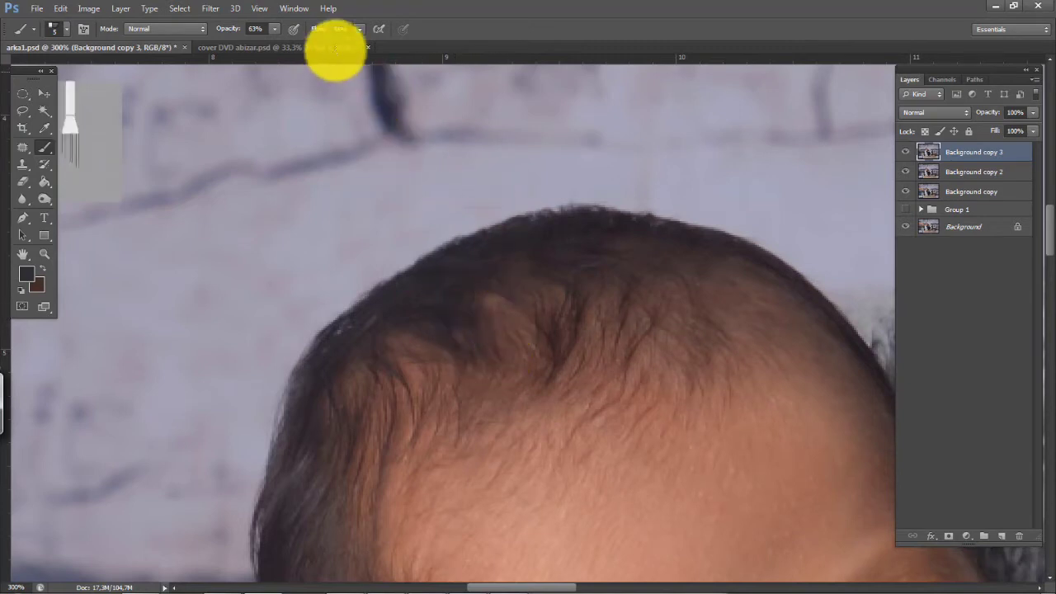
pyautogui.click(282, 44)
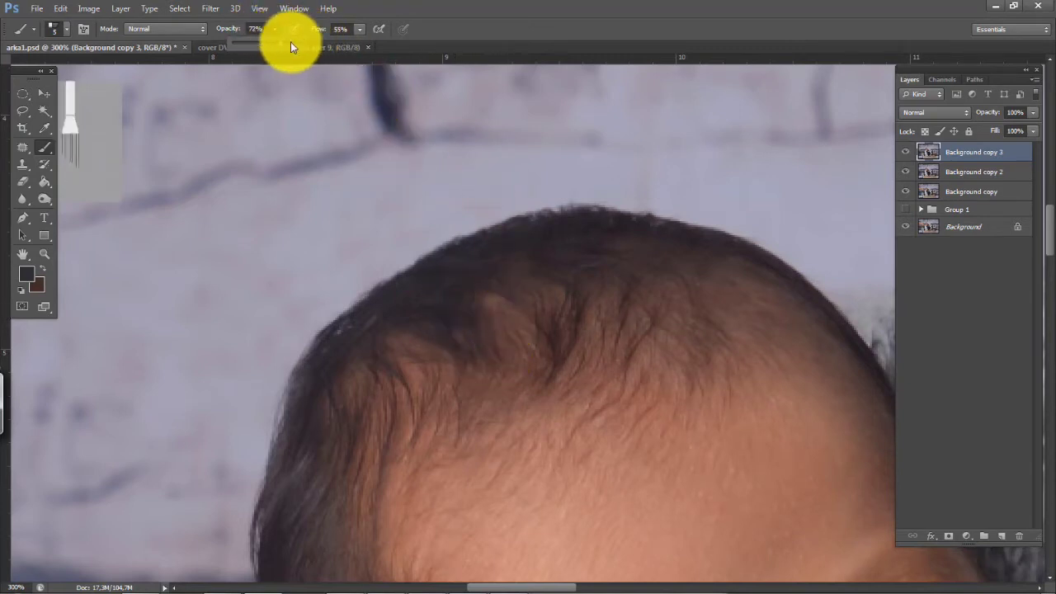
pyautogui.click(360, 29)
pyautogui.click(365, 43)
# Paint fine dark hair strokes over the baby's crown and front hairline with a 3 px bristle brush, resampling dark hair tones
pyautogui.click(402, 341)
pyautogui.moveTo(437, 328)
pyautogui.mouseDown()
pyautogui.moveTo(419, 349)
pyautogui.moveTo(436, 325)
pyautogui.moveTo(440, 338)
pyautogui.mouseUp()
pyautogui.keyDown('alt'); pyautogui.click(446, 306); pyautogui.keyUp('alt')
pyautogui.moveTo(452, 284)
pyautogui.mouseDown()
pyautogui.moveTo(425, 294)
pyautogui.moveTo(460, 313)
pyautogui.moveTo(476, 344)
pyautogui.moveTo(401, 311)
pyautogui.moveTo(422, 324)
pyautogui.moveTo(415, 342)
pyautogui.moveTo(389, 310)
pyautogui.moveTo(455, 332)
pyautogui.moveTo(395, 331)
pyautogui.moveTo(408, 324)
pyautogui.moveTo(451, 354)
pyautogui.moveTo(371, 319)
pyautogui.moveTo(439, 329)
pyautogui.moveTo(421, 359)
pyautogui.moveTo(381, 318)
pyautogui.moveTo(419, 357)
pyautogui.moveTo(395, 300)
pyautogui.moveTo(468, 338)
pyautogui.moveTo(488, 294)
pyautogui.moveTo(473, 317)
pyautogui.moveTo(530, 285)
pyautogui.moveTo(505, 302)
pyautogui.moveTo(539, 322)
pyautogui.moveTo(541, 268)
pyautogui.moveTo(553, 341)
pyautogui.moveTo(570, 328)
pyautogui.moveTo(559, 272)
pyautogui.moveTo(548, 273)
pyautogui.moveTo(551, 348)
pyautogui.moveTo(536, 259)
pyautogui.moveTo(532, 288)
pyautogui.moveTo(547, 325)
pyautogui.moveTo(527, 266)
pyautogui.moveTo(521, 275)
pyautogui.moveTo(534, 346)
pyautogui.moveTo(533, 299)
pyautogui.moveTo(514, 271)
pyautogui.moveTo(526, 351)
pyautogui.moveTo(513, 246)
pyautogui.moveTo(530, 329)
pyautogui.moveTo(523, 250)
pyautogui.moveTo(540, 333)
pyautogui.moveTo(553, 271)
pyautogui.moveTo(536, 338)
pyautogui.moveTo(512, 267)
pyautogui.moveTo(505, 347)
pyautogui.moveTo(509, 300)
pyautogui.moveTo(487, 277)
pyautogui.moveTo(498, 275)
pyautogui.moveTo(492, 341)
pyautogui.moveTo(490, 250)
pyautogui.moveTo(474, 329)
pyautogui.moveTo(504, 278)
pyautogui.moveTo(503, 246)
pyautogui.moveTo(492, 345)
pyautogui.moveTo(576, 109)
pyautogui.moveTo(344, 338)
pyautogui.mouseUp()
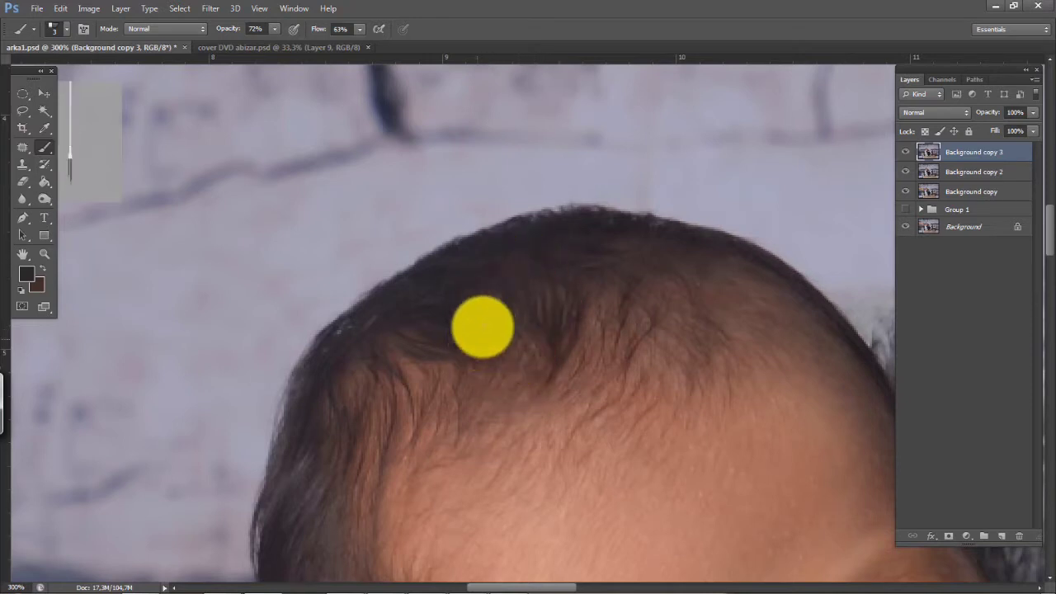
pyautogui.click(455, 314)
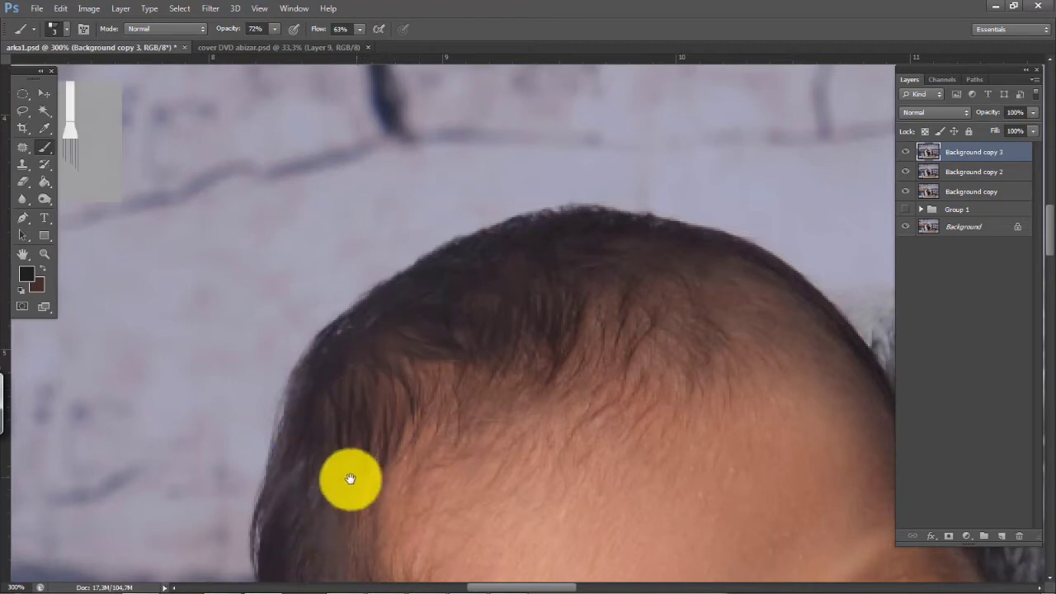
pyautogui.moveTo(349, 478); pyautogui.dragTo(405, 341)
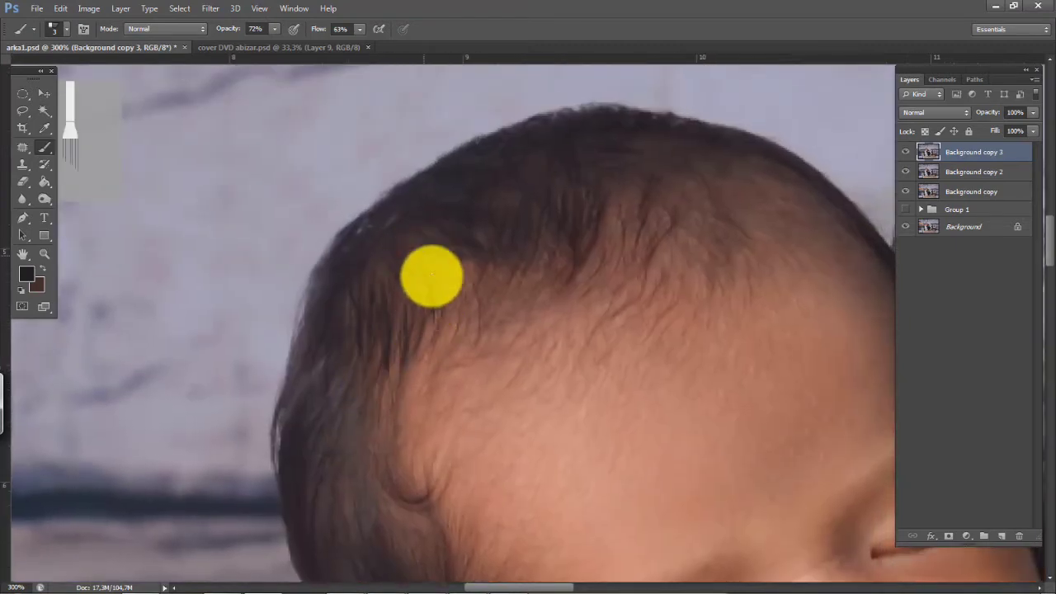
pyautogui.moveTo(397, 348); pyautogui.dragTo(380, 435)
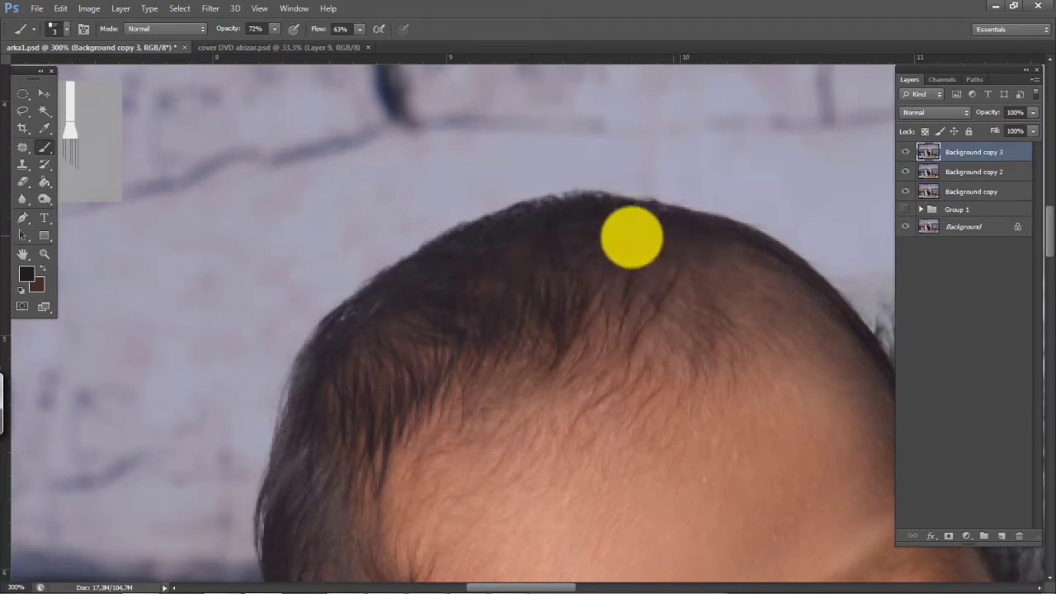
# Compare the painted hair with the Background copy 3 layer hidden and shown, both close up and across the wider photo
pyautogui.hotkey('ctrl', '-')
pyautogui.hotkey('ctrl', '-')
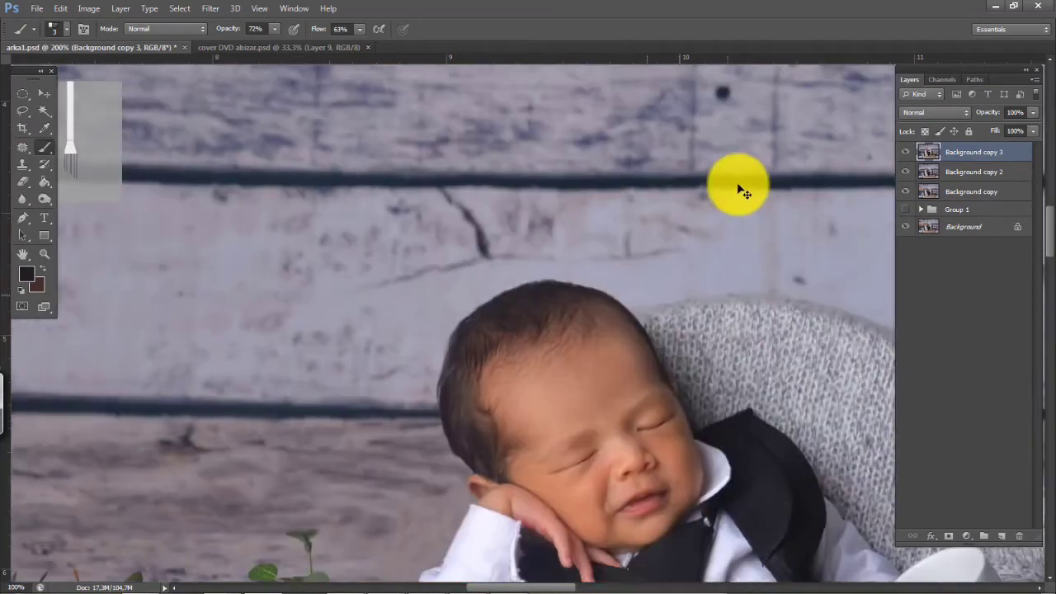
pyautogui.hotkey('ctrl', '-')
pyautogui.hotkey('ctrl', '-')
pyautogui.hotkey('ctrl', '+')
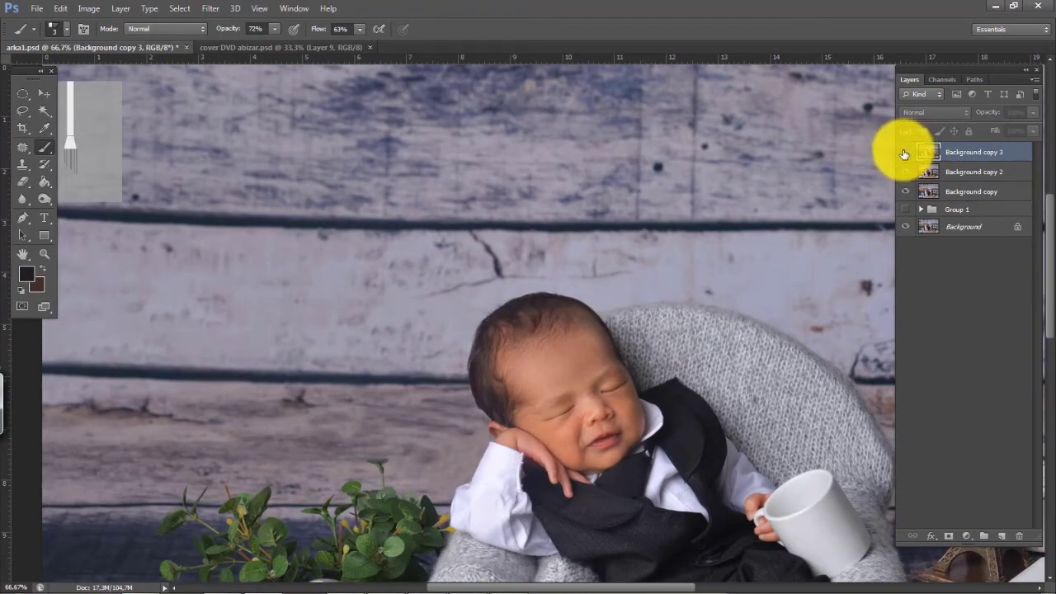
pyautogui.hotkey('ctrl', '+')
pyautogui.hotkey('ctrl', '+')
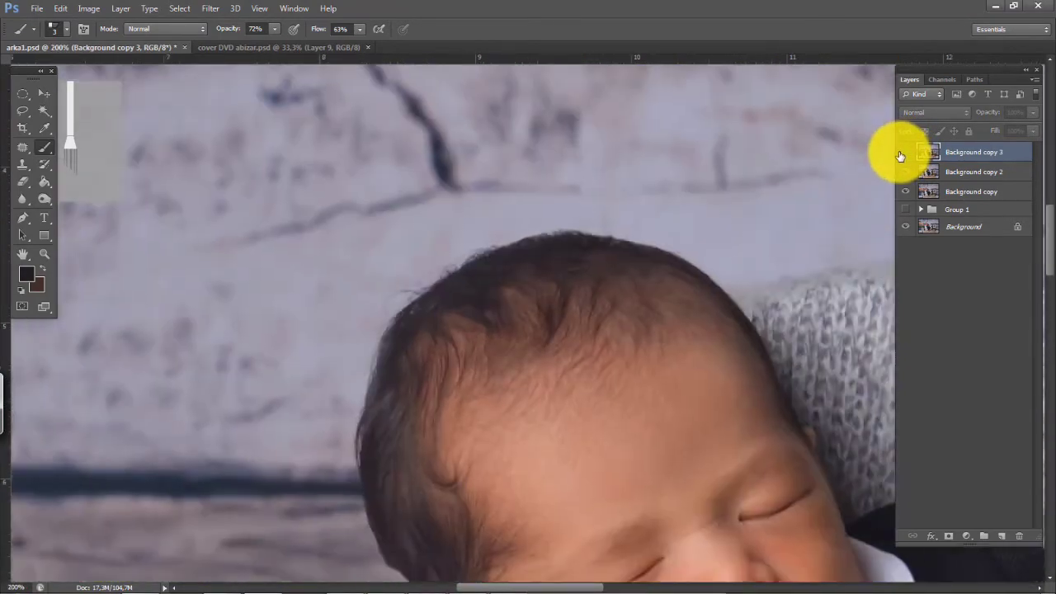
pyautogui.hotkey('ctrl', '-')
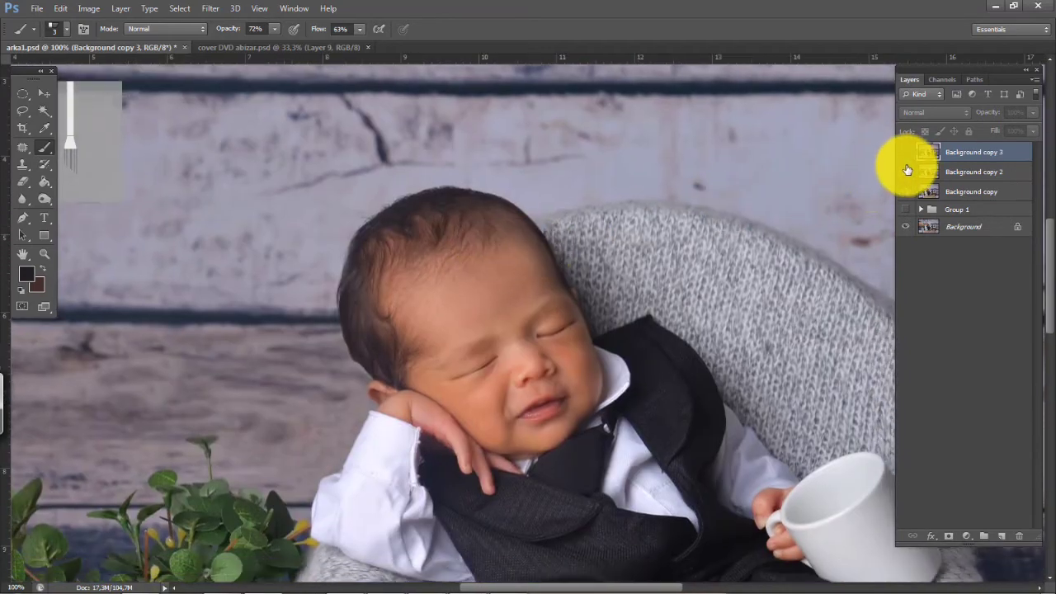
pyautogui.hotkey('ctrl', '+')
pyautogui.moveTo(589, 236); pyautogui.dragTo(713, 313)
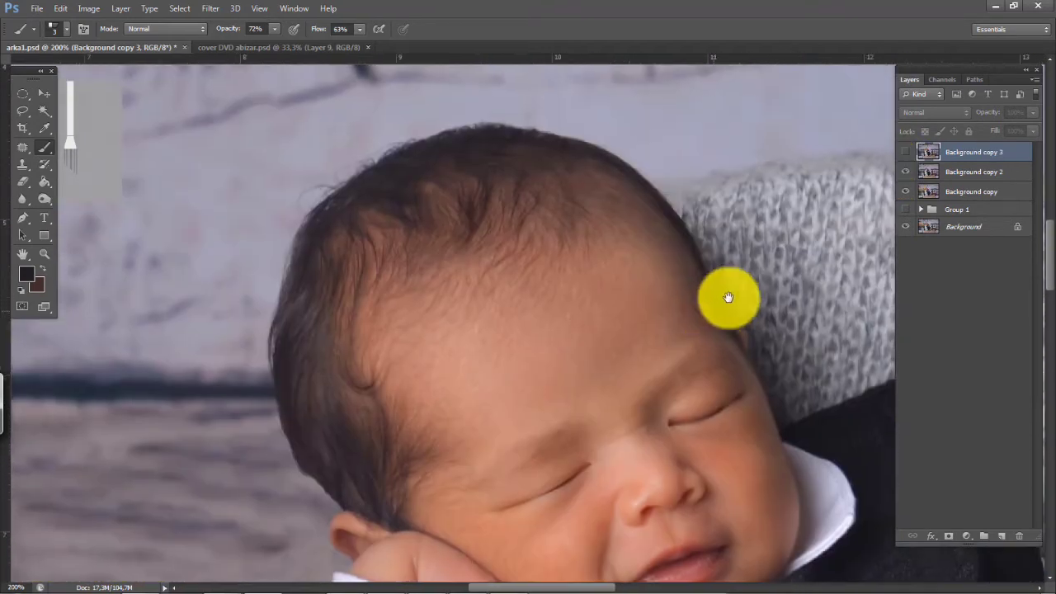
pyautogui.click(908, 154)
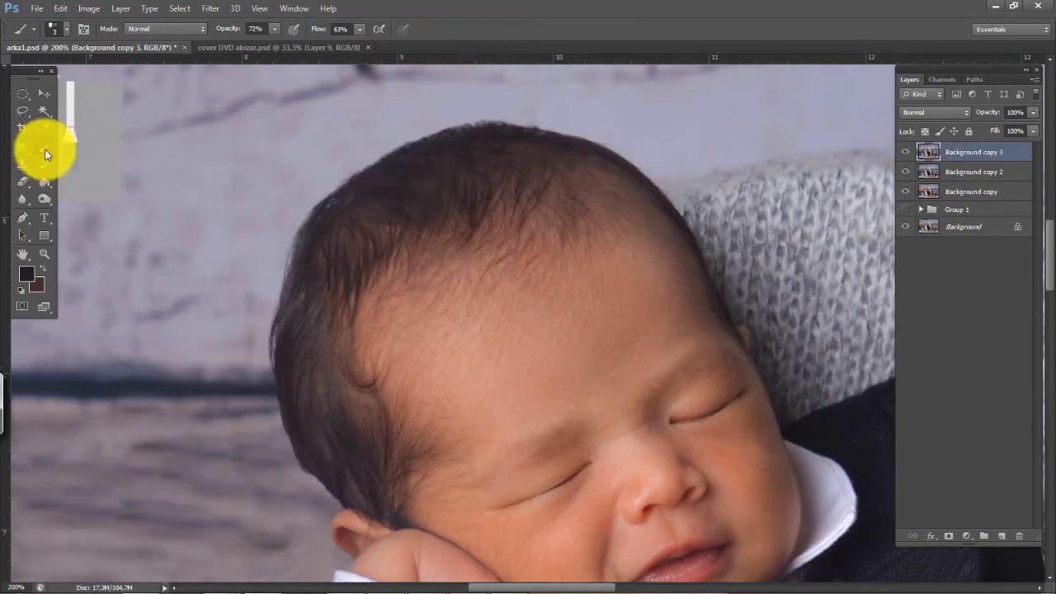
# Paint more dark hair strokes along the baby's temple, side hair above the ear and front hairline
pyautogui.moveTo(427, 207)
pyautogui.mouseDown()
pyautogui.moveTo(426, 241)
pyautogui.moveTo(433, 197)
pyautogui.moveTo(422, 235)
pyautogui.moveTo(435, 199)
pyautogui.moveTo(400, 229)
pyautogui.moveTo(399, 255)
pyautogui.moveTo(401, 223)
pyautogui.moveTo(389, 285)
pyautogui.moveTo(402, 217)
pyautogui.moveTo(377, 312)
pyautogui.mouseUp()
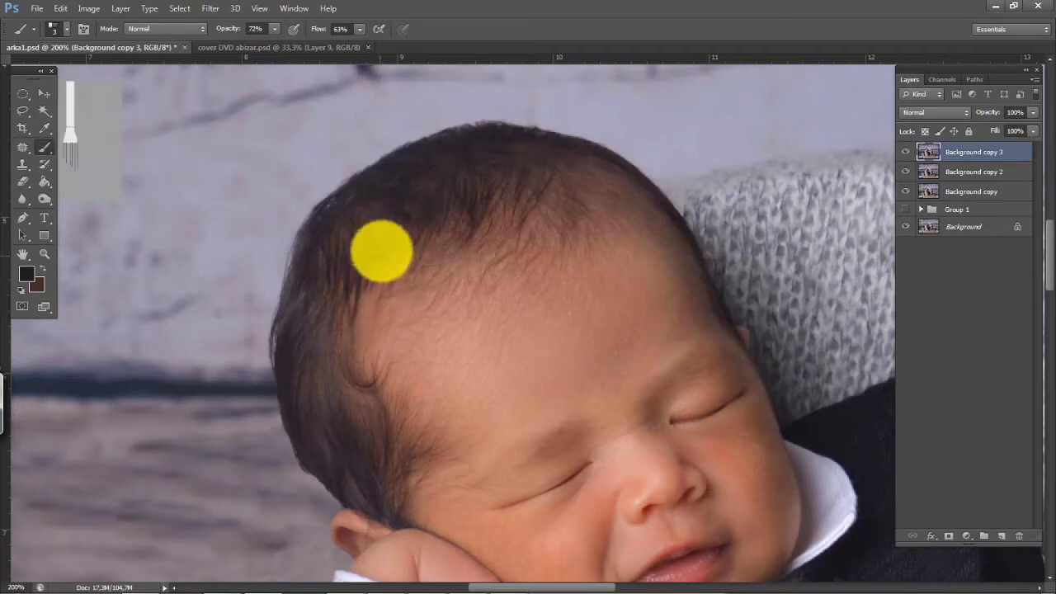
pyautogui.moveTo(382, 250)
pyautogui.mouseDown()
pyautogui.moveTo(369, 323)
pyautogui.moveTo(366, 307)
pyautogui.moveTo(356, 340)
pyautogui.moveTo(370, 382)
pyautogui.mouseUp()
pyautogui.moveTo(385, 332)
pyautogui.mouseDown()
pyautogui.moveTo(362, 392)
pyautogui.moveTo(375, 439)
pyautogui.moveTo(381, 408)
pyautogui.moveTo(368, 412)
pyautogui.moveTo(367, 441)
pyautogui.mouseUp()
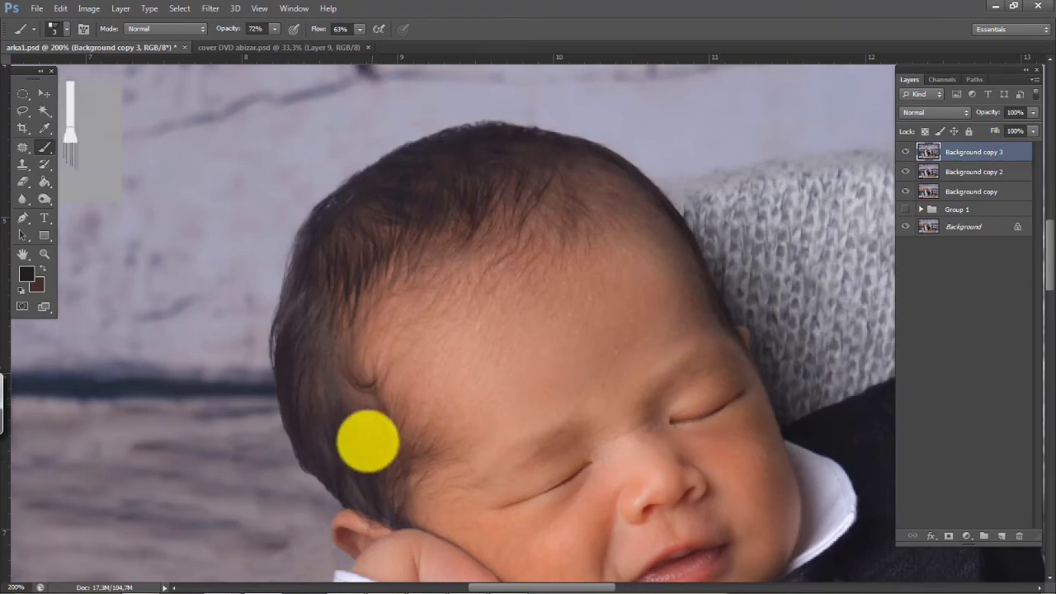
pyautogui.moveTo(363, 403); pyautogui.dragTo(371, 463)
pyautogui.moveTo(347, 379)
pyautogui.mouseDown()
pyautogui.moveTo(366, 455)
pyautogui.moveTo(335, 390)
pyautogui.moveTo(330, 423)
pyautogui.mouseUp()
pyautogui.moveTo(324, 353)
pyautogui.mouseDown()
pyautogui.moveTo(319, 366)
pyautogui.moveTo(361, 431)
pyautogui.mouseUp()
pyautogui.moveTo(358, 384)
pyautogui.mouseDown()
pyautogui.moveTo(371, 451)
pyautogui.moveTo(352, 377)
pyautogui.moveTo(372, 437)
pyautogui.moveTo(368, 387)
pyautogui.moveTo(384, 457)
pyautogui.mouseUp()
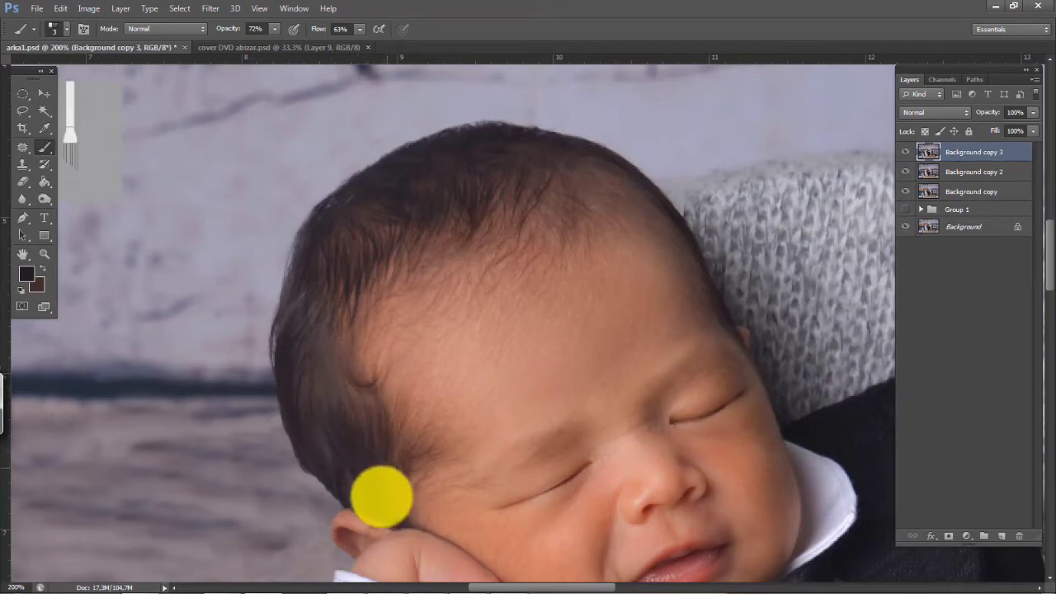
pyautogui.moveTo(374, 495)
pyautogui.mouseDown()
pyautogui.moveTo(346, 470)
pyautogui.moveTo(372, 514)
pyautogui.moveTo(345, 467)
pyautogui.moveTo(374, 516)
pyautogui.moveTo(336, 452)
pyautogui.moveTo(364, 504)
pyautogui.mouseUp()
pyautogui.moveTo(332, 467)
pyautogui.mouseDown()
pyautogui.moveTo(397, 243)
pyautogui.moveTo(396, 260)
pyautogui.moveTo(425, 206)
pyautogui.moveTo(398, 269)
pyautogui.moveTo(436, 204)
pyautogui.moveTo(419, 260)
pyautogui.moveTo(463, 203)
pyautogui.moveTo(442, 251)
pyautogui.moveTo(490, 192)
pyautogui.moveTo(491, 221)
pyautogui.moveTo(530, 178)
pyautogui.moveTo(516, 212)
pyautogui.moveTo(563, 155)
pyautogui.moveTo(556, 175)
pyautogui.moveTo(577, 173)
pyautogui.moveTo(551, 206)
pyautogui.moveTo(571, 151)
pyautogui.moveTo(541, 201)
pyautogui.moveTo(567, 152)
pyautogui.moveTo(419, 215)
pyautogui.moveTo(366, 202)
pyautogui.mouseUp()
pyautogui.moveTo(368, 239)
pyautogui.mouseDown()
pyautogui.moveTo(371, 206)
pyautogui.moveTo(350, 273)
pyautogui.mouseUp()
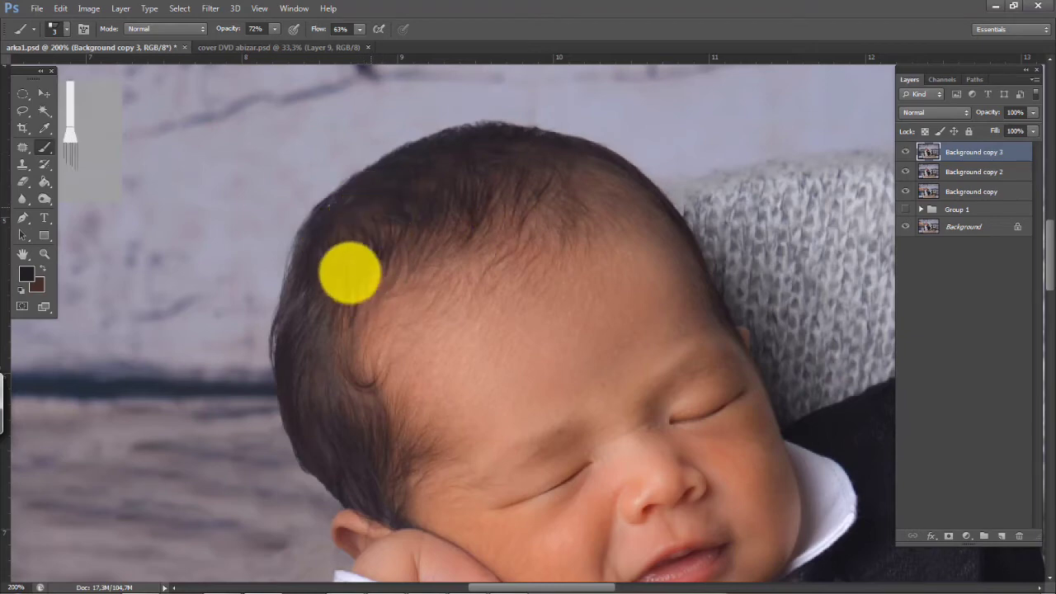
pyautogui.moveTo(356, 317)
pyautogui.mouseDown()
pyautogui.moveTo(344, 319)
pyautogui.moveTo(353, 273)
pyautogui.moveTo(372, 285)
pyautogui.moveTo(421, 224)
pyautogui.mouseUp()
pyautogui.moveTo(432, 188)
pyautogui.mouseDown()
pyautogui.moveTo(418, 241)
pyautogui.moveTo(425, 171)
pyautogui.moveTo(415, 174)
pyautogui.moveTo(444, 226)
pyautogui.moveTo(459, 171)
pyautogui.moveTo(433, 245)
pyautogui.moveTo(443, 199)
pyautogui.moveTo(427, 232)
pyautogui.moveTo(385, 208)
pyautogui.moveTo(383, 248)
pyautogui.moveTo(385, 212)
pyautogui.moveTo(360, 231)
pyautogui.moveTo(369, 294)
pyautogui.mouseUp()
# Review the whole photo and compare the hair retouch with the Background copy 3 layer hidden and shown
pyautogui.hotkey('ctrl', '-')
pyautogui.hotkey('ctrl', '-')
pyautogui.hotkey('ctrl', '-')
pyautogui.hotkey('ctrl', '-')
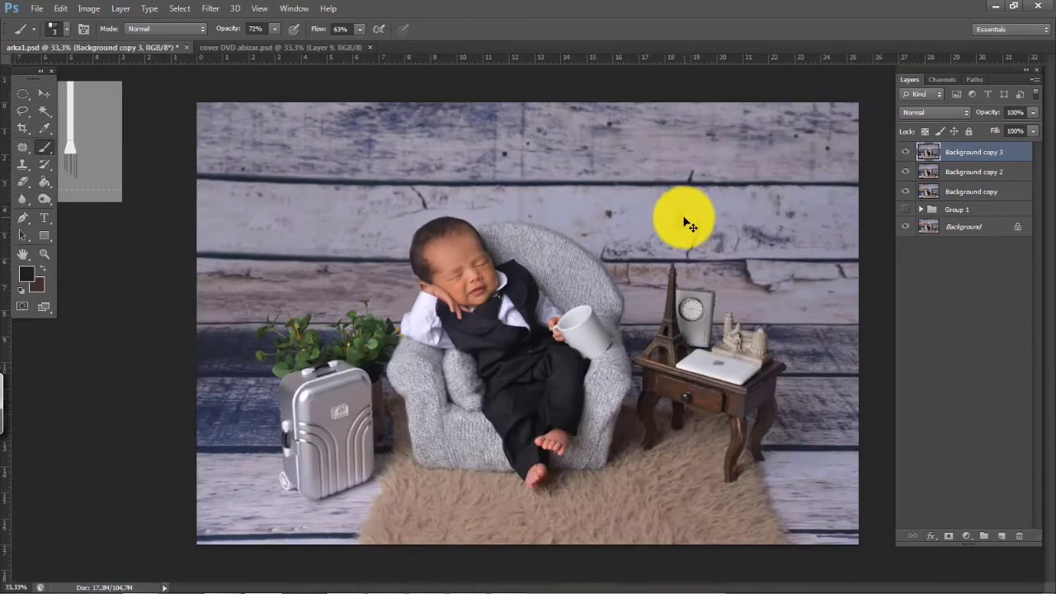
pyautogui.hotkey('ctrl', '+')
pyautogui.moveTo(428, 241); pyautogui.dragTo(466, 283)
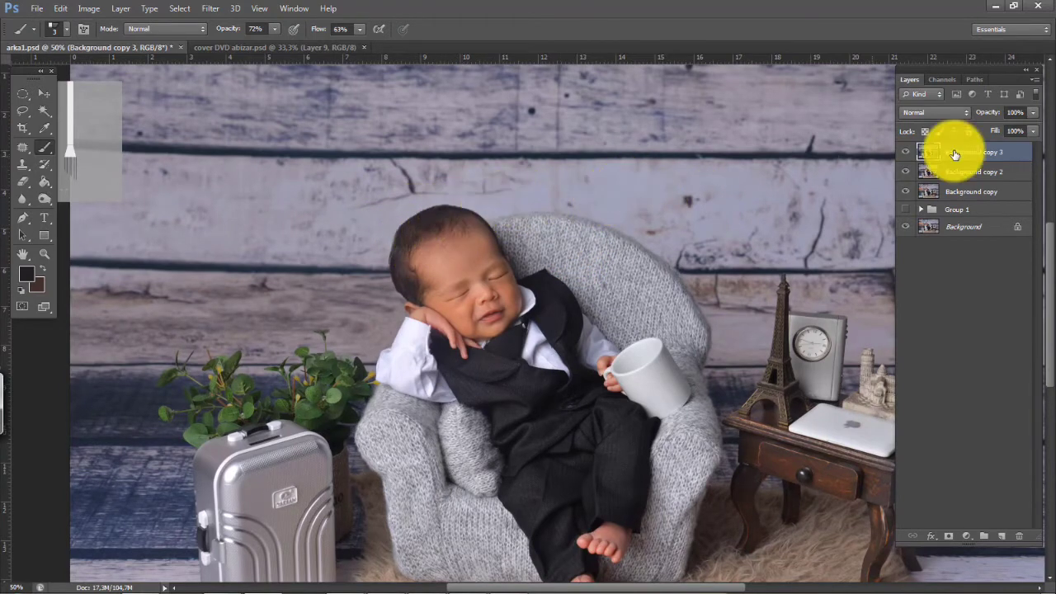
pyautogui.click(907, 153)
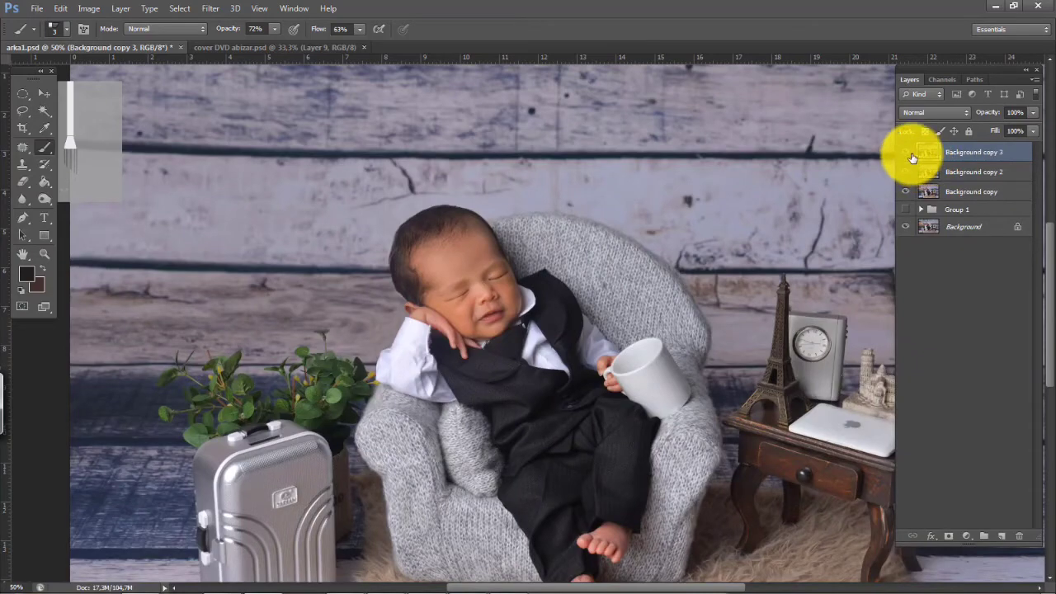
# Add a new layer and draw an elliptical selection about 2.02 cm wide and 0.66 cm high across the mug's opening
pyautogui.hotkey('ctrl', '+')
pyautogui.hotkey('ctrl', '+')
pyautogui.hotkey('ctrl', '+')
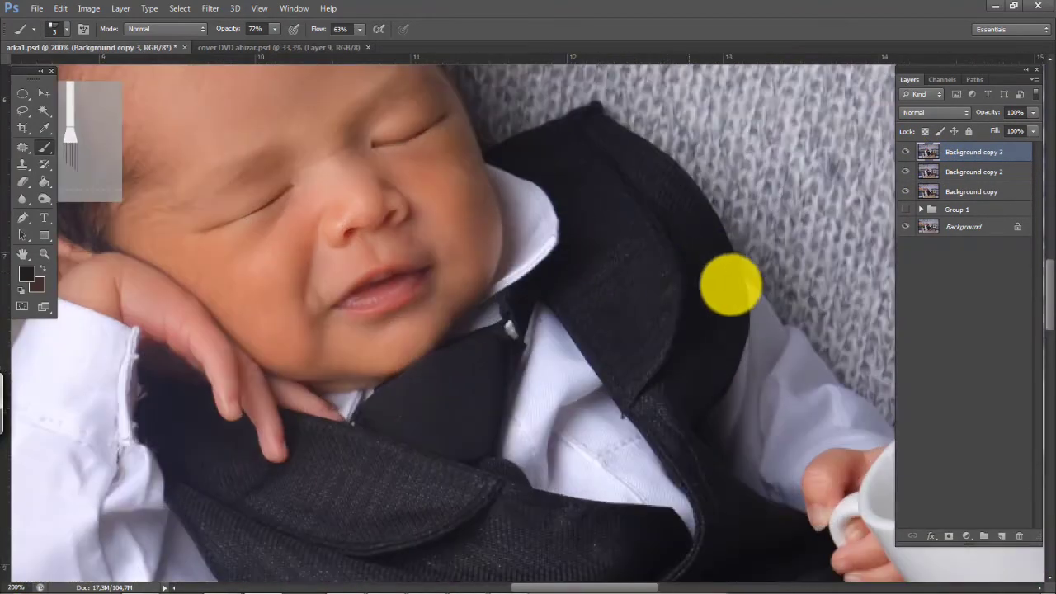
pyautogui.moveTo(711, 303); pyautogui.dragTo(355, 151)
pyautogui.moveTo(424, 211); pyautogui.dragTo(365, 181)
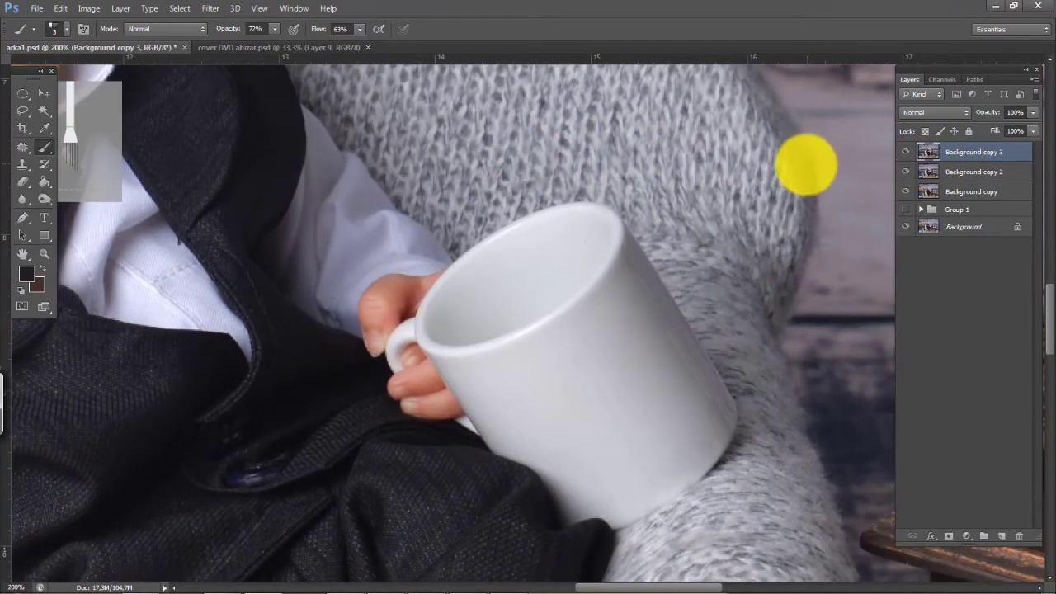
pyautogui.click(1003, 536)
pyautogui.click(23, 94)
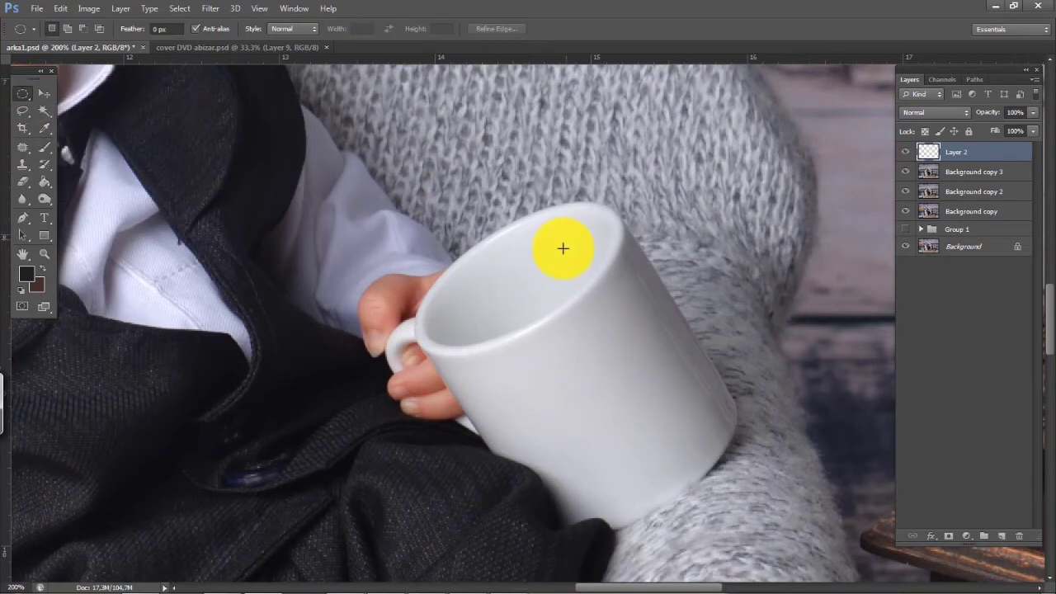
pyautogui.moveTo(513, 298); pyautogui.dragTo(680, 350)
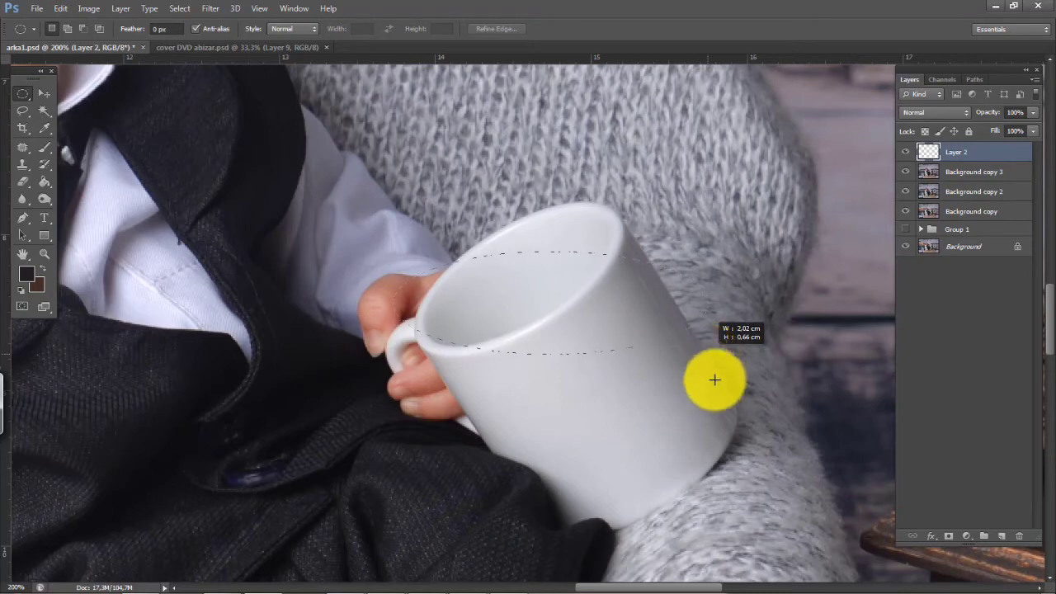
pyautogui.moveTo(715, 380); pyautogui.dragTo(714, 380)
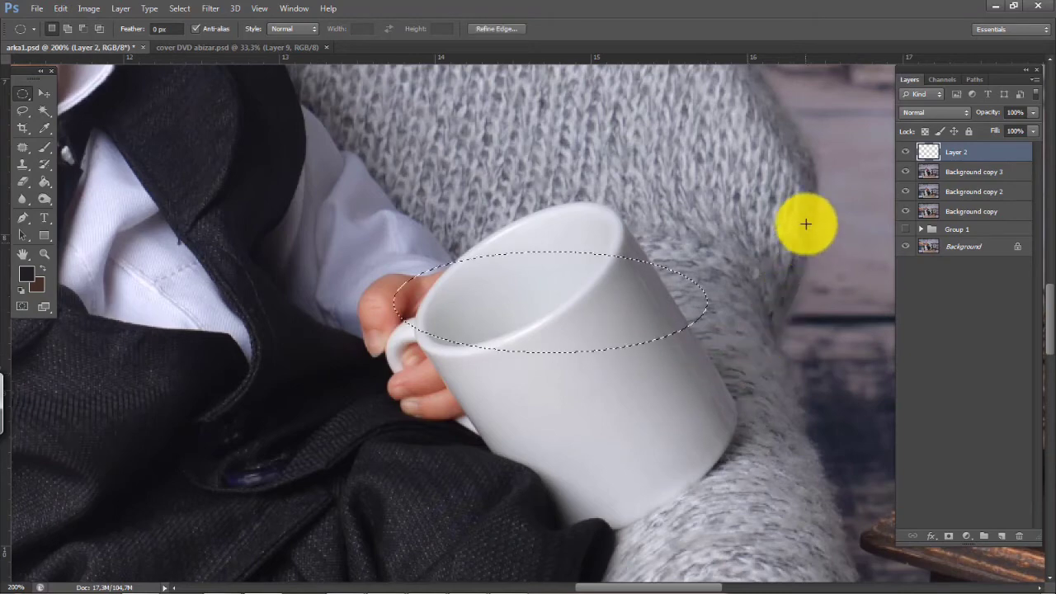
# Fill the elliptical selection with the dark brown colour and deselect it
pyautogui.click(45, 182)
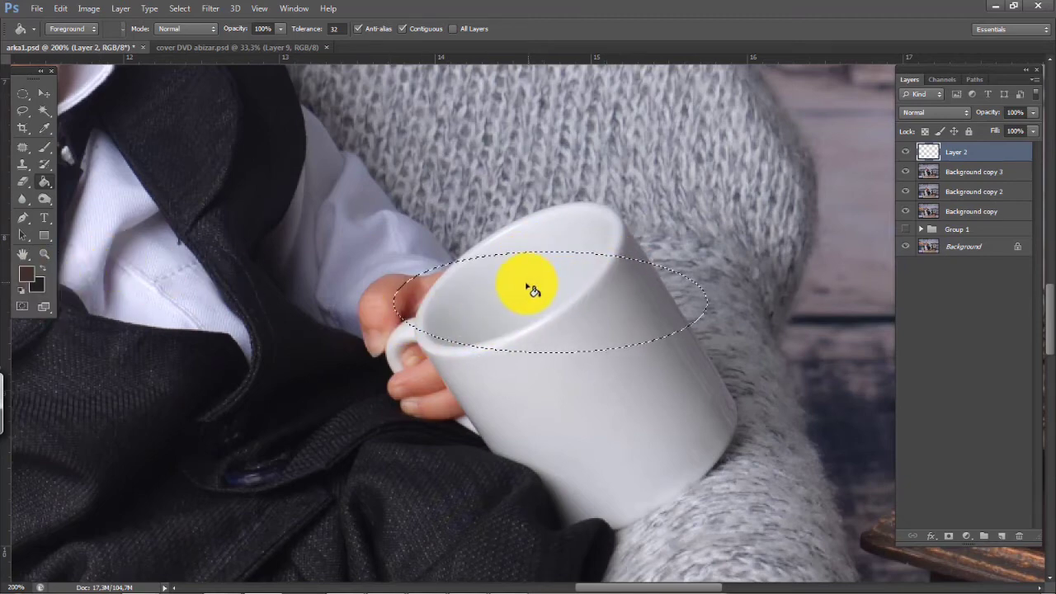
pyautogui.click(544, 288)
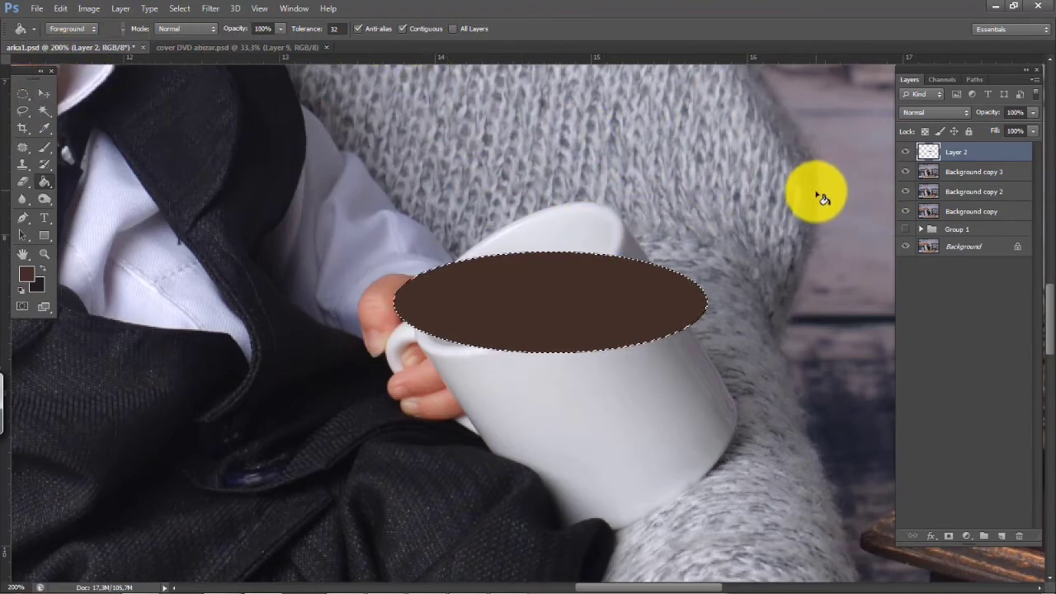
pyautogui.hotkey('ctrl', 'd')
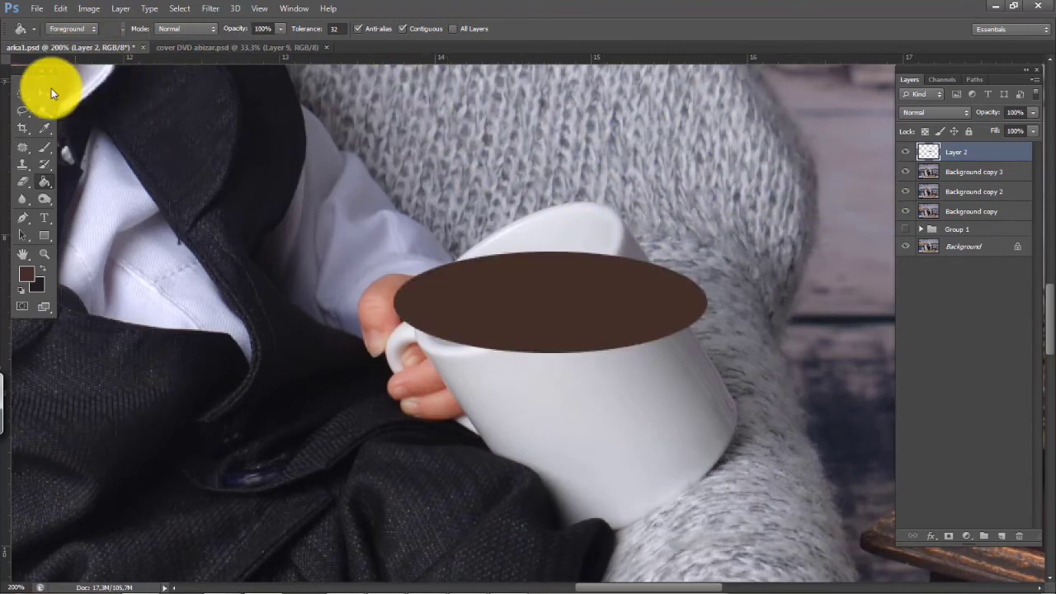
pyautogui.click(22, 97)
pyautogui.click(21, 97)
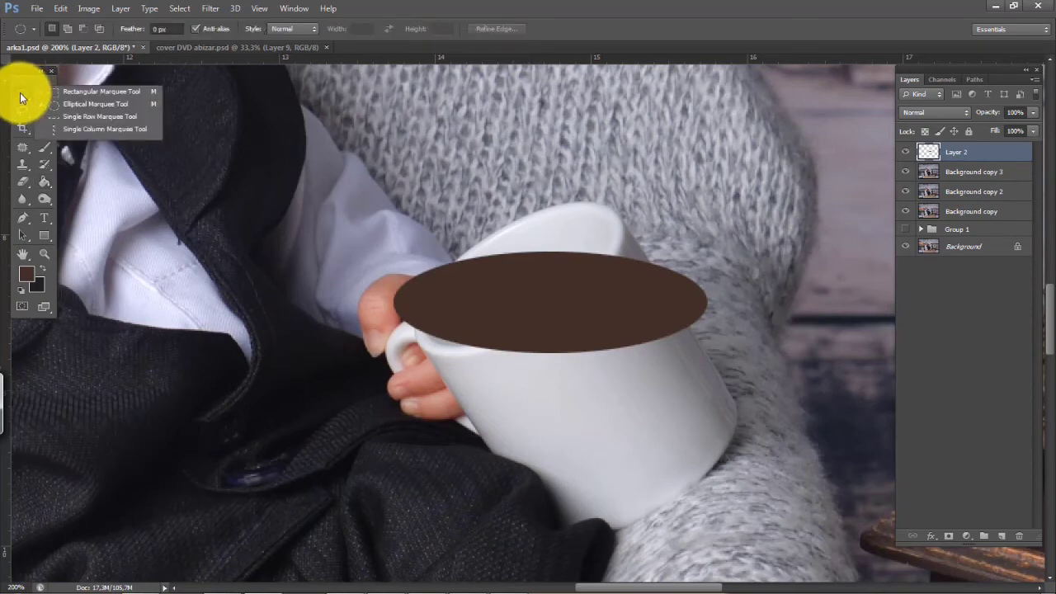
pyautogui.click(95, 104)
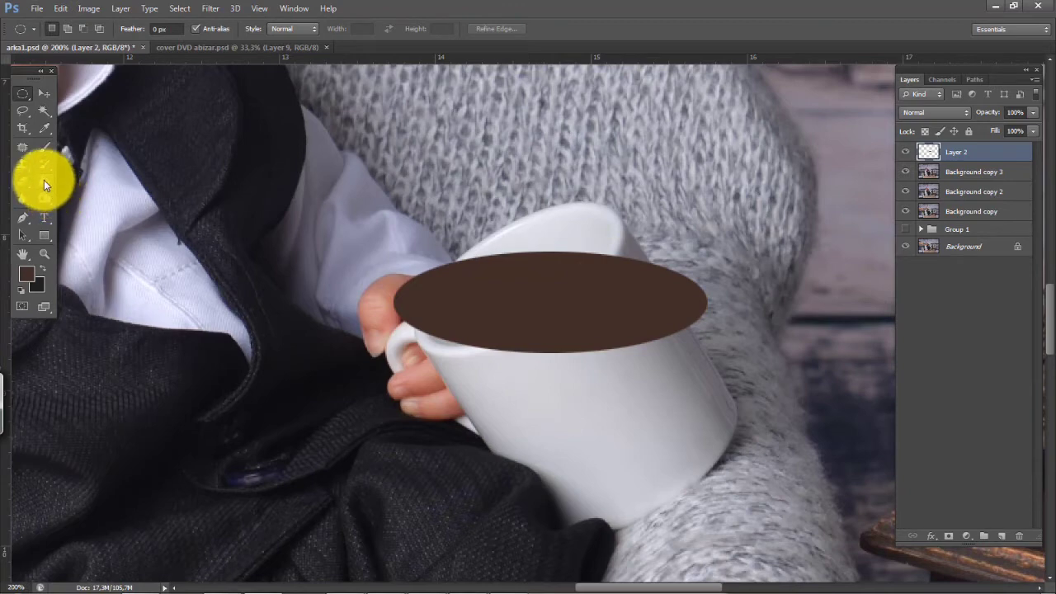
# Move the brown ellipse onto the mug's opening and rotate it counter-clockwise until it matches the tilt of the drink's surface
pyautogui.click(44, 93)
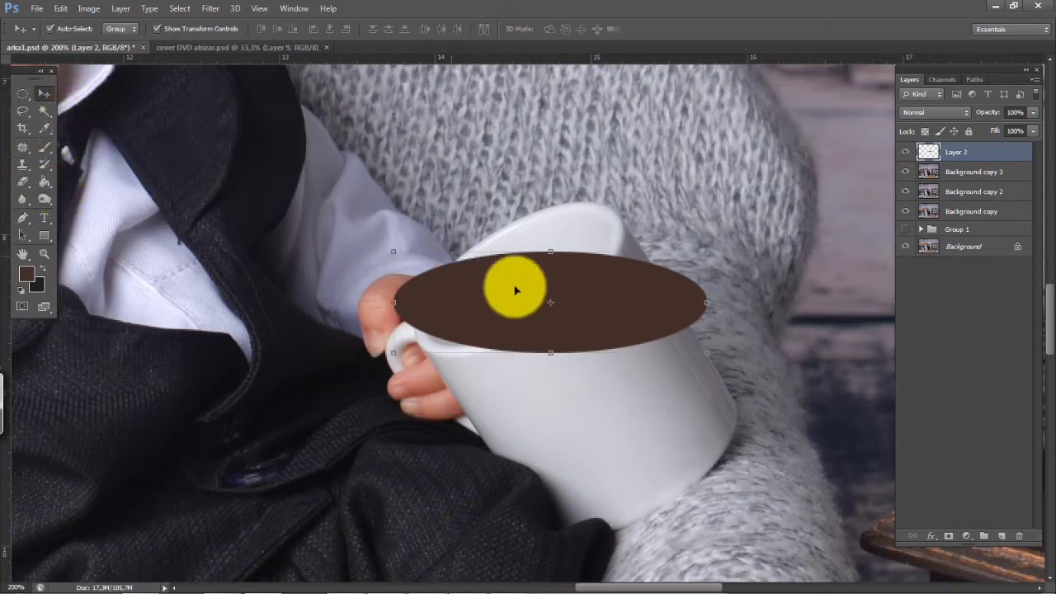
pyautogui.moveTo(514, 289); pyautogui.dragTo(674, 320)
pyautogui.hotkey('ctrl', 't')
pyautogui.moveTo(766, 266); pyautogui.dragTo(761, 255)
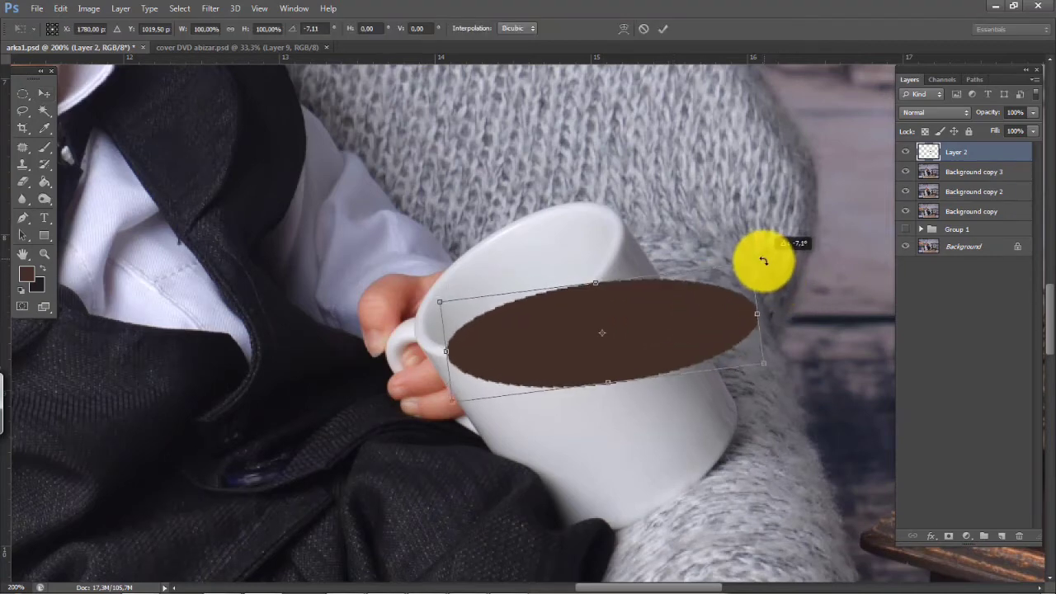
pyautogui.moveTo(669, 297)
pyautogui.mouseDown()
pyautogui.moveTo(699, 294)
pyautogui.moveTo(685, 299)
pyautogui.mouseUp()
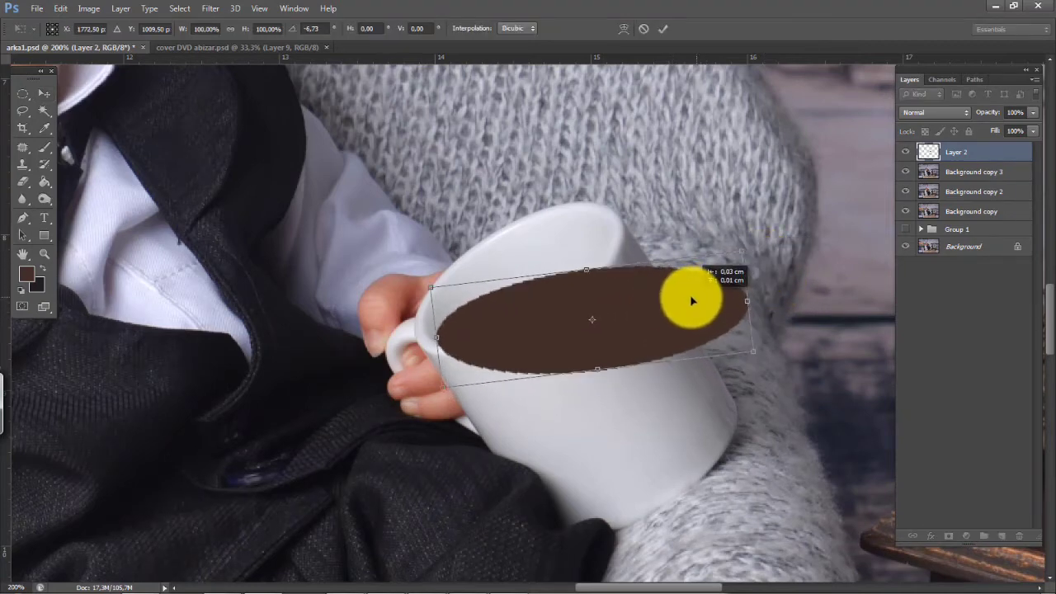
pyautogui.moveTo(792, 259); pyautogui.dragTo(783, 255)
pyautogui.moveTo(689, 299); pyautogui.dragTo(692, 295)
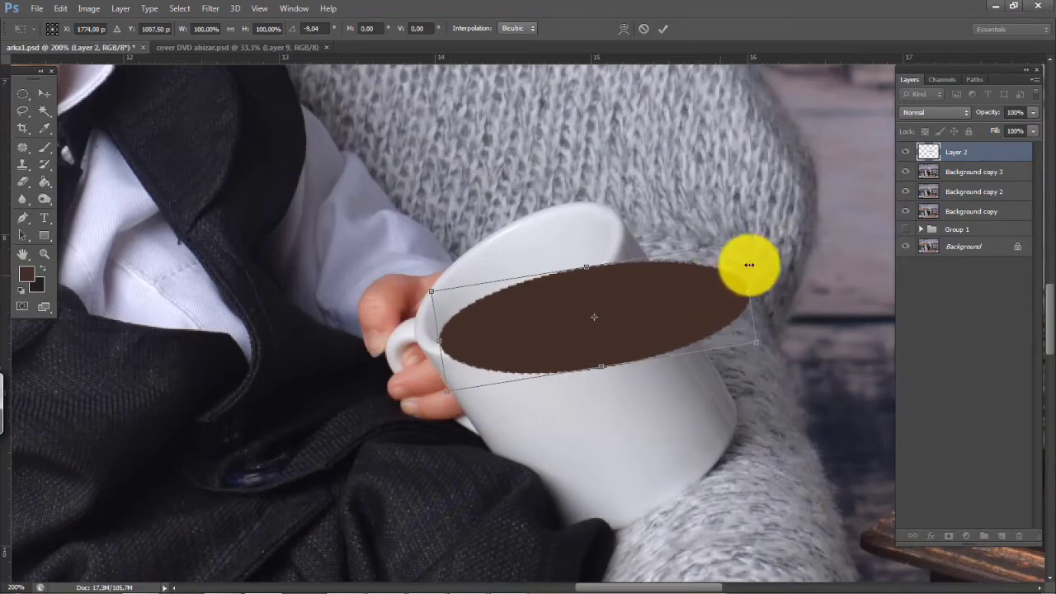
pyautogui.moveTo(763, 250)
pyautogui.mouseDown()
pyautogui.moveTo(766, 239)
pyautogui.moveTo(754, 258)
pyautogui.mouseUp()
pyautogui.moveTo(617, 293); pyautogui.dragTo(627, 285)
pyautogui.press('Return')
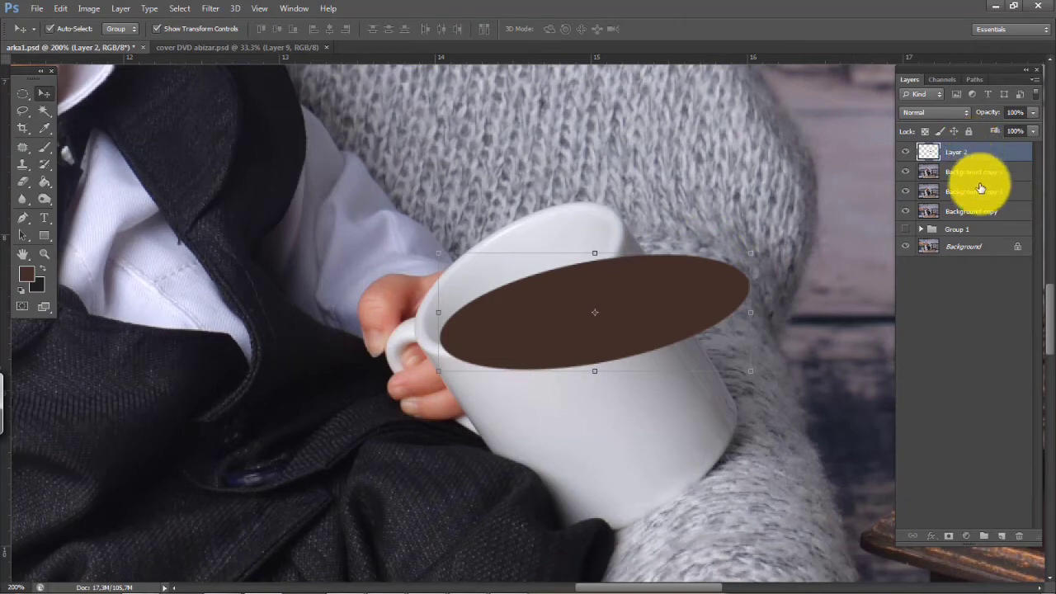
# Draw an elliptical selection about 1.91 cm wide and 1.47 cm high along the mug's front rim and mask Layer 2 with it
pyautogui.click(23, 94)
pyautogui.moveTo(257, 151); pyautogui.dragTo(611, 356)
pyautogui.moveTo(547, 373); pyautogui.dragTo(615, 334)
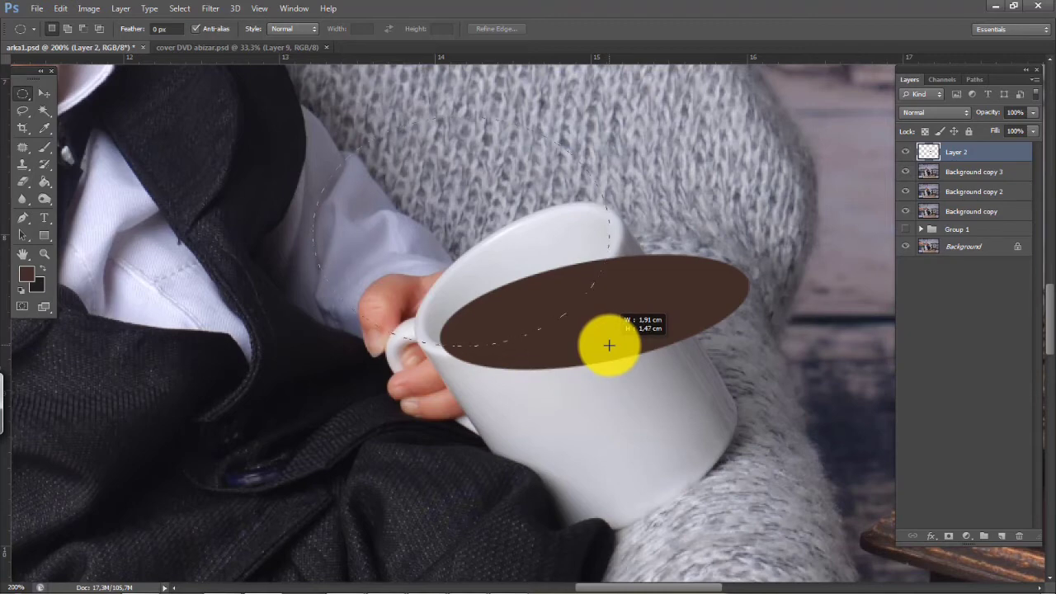
pyautogui.moveTo(615, 340); pyautogui.dragTo(612, 342)
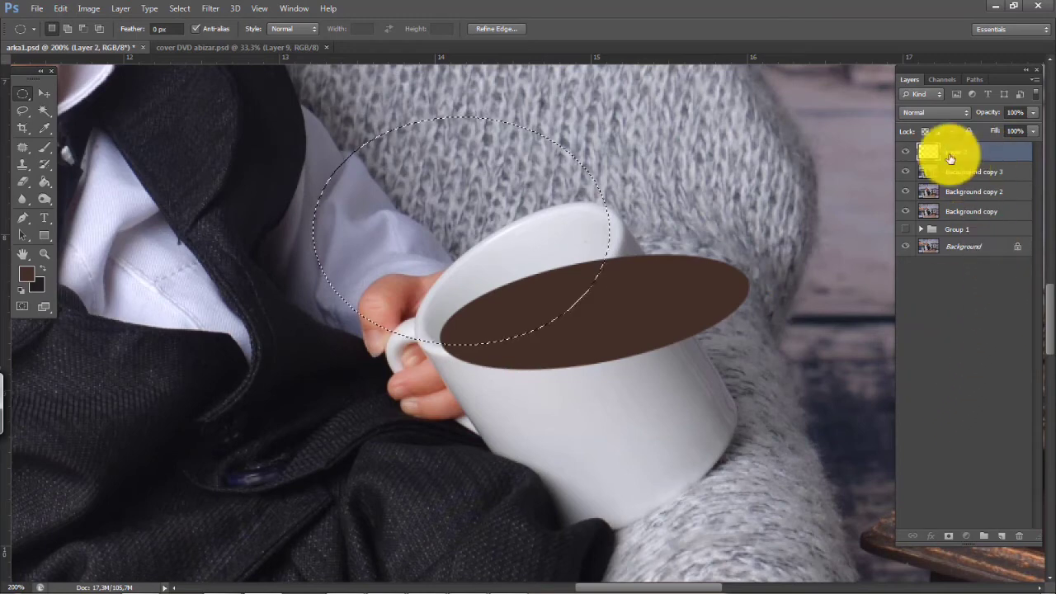
pyautogui.click(951, 538)
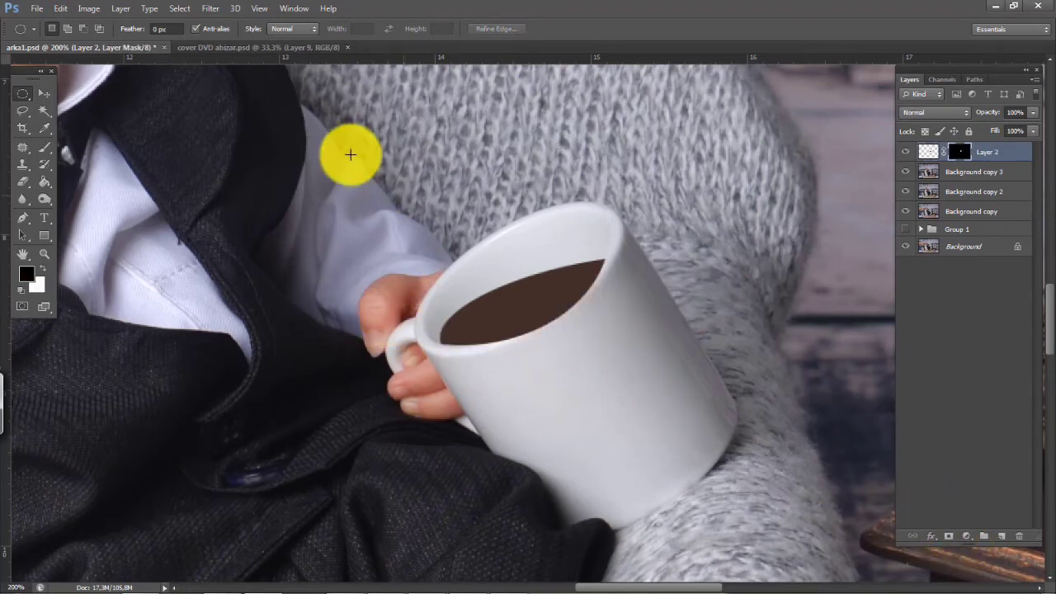
# Choose a soft round brush, enlarge it and paint black on Layer 2's mask along the drink's front edge
pyautogui.click(45, 147)
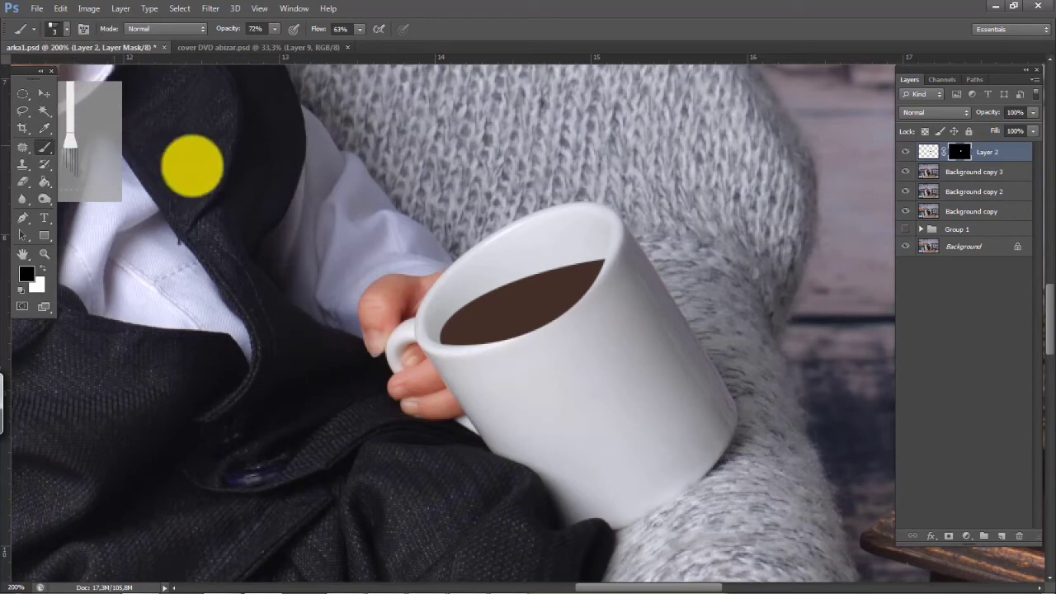
pyautogui.rightClick(401, 221)
pyautogui.click(419, 282)
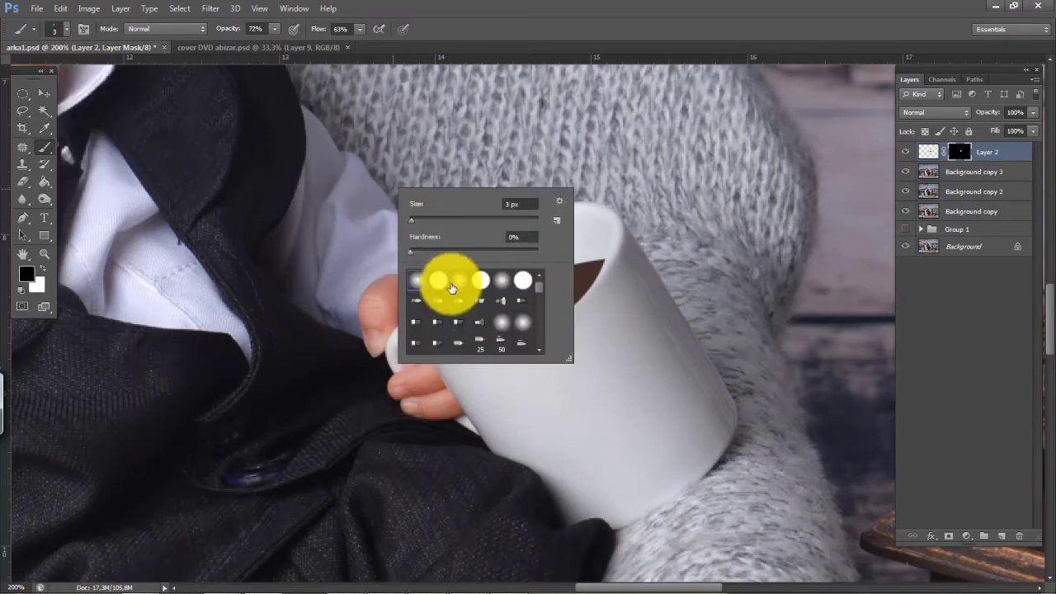
pyautogui.click(628, 271)
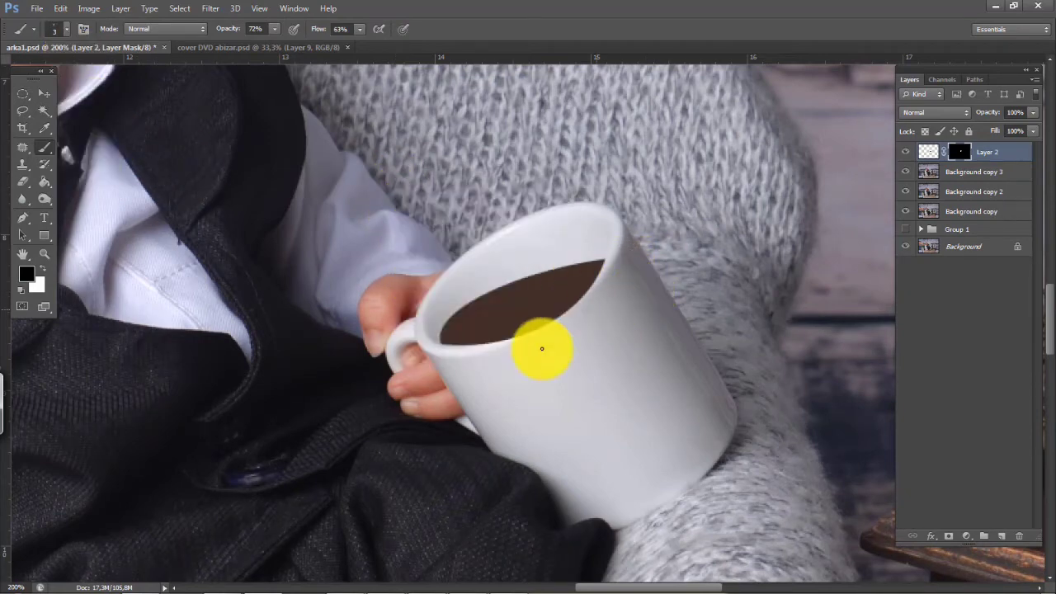
pyautogui.scroll(1, 511, 301)
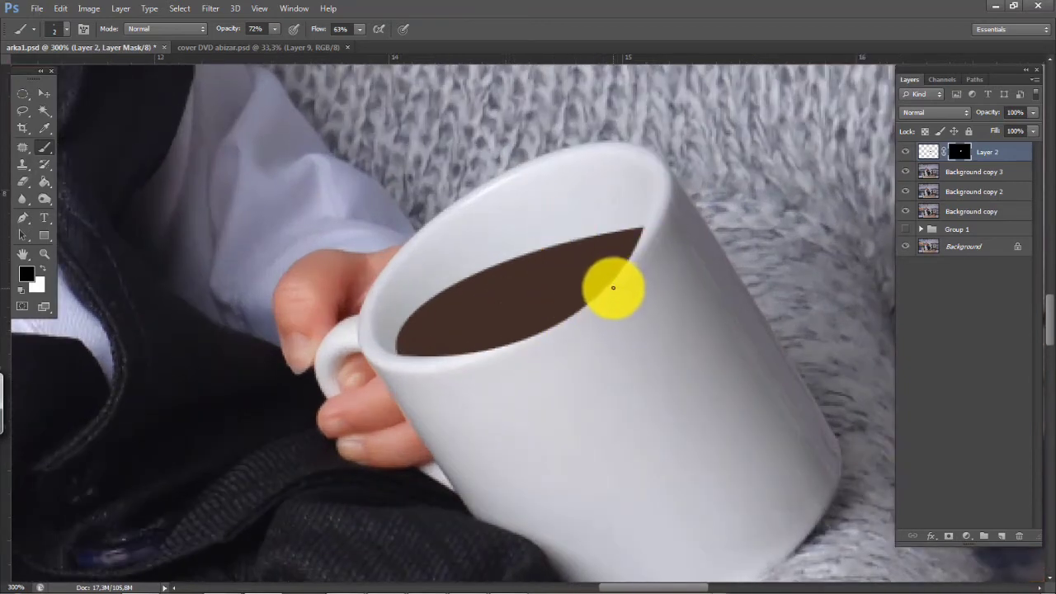
pyautogui.press(']')
pyautogui.press(']')
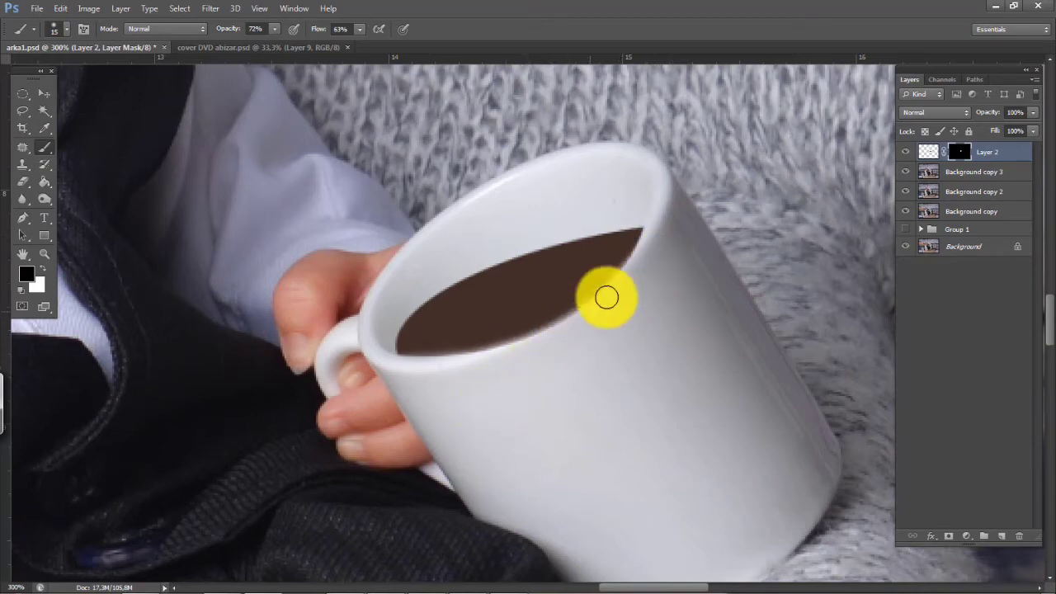
# Reduce the mask brush to 7 px and increase its hardness
pyautogui.press('[')
pyautogui.press('[')
pyautogui.press('[')
pyautogui.press('[')
pyautogui.rightClick(660, 267)
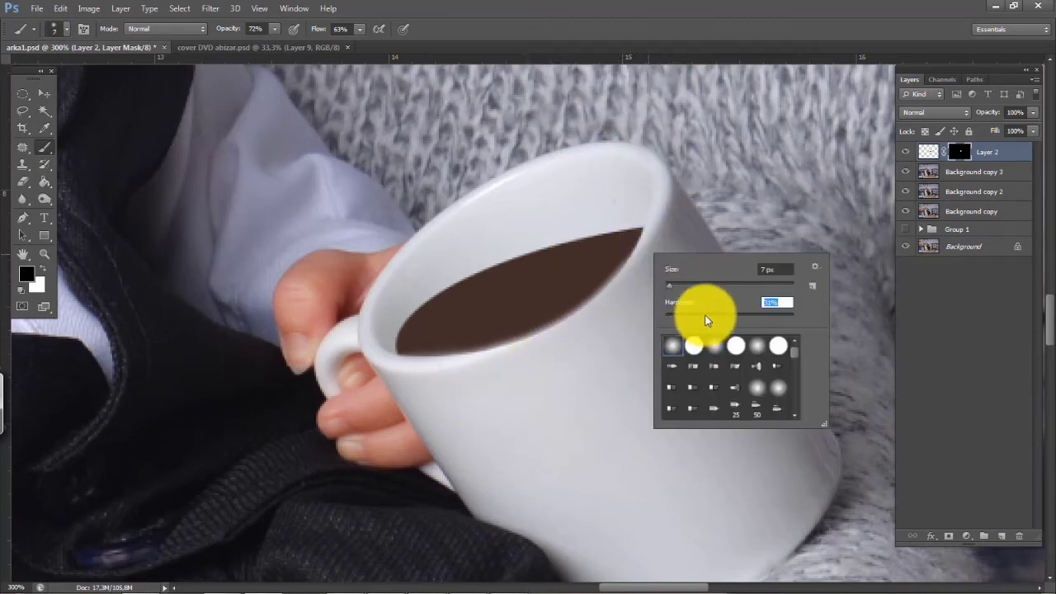
pyautogui.moveTo(705, 316); pyautogui.dragTo(727, 317)
pyautogui.click(634, 294)
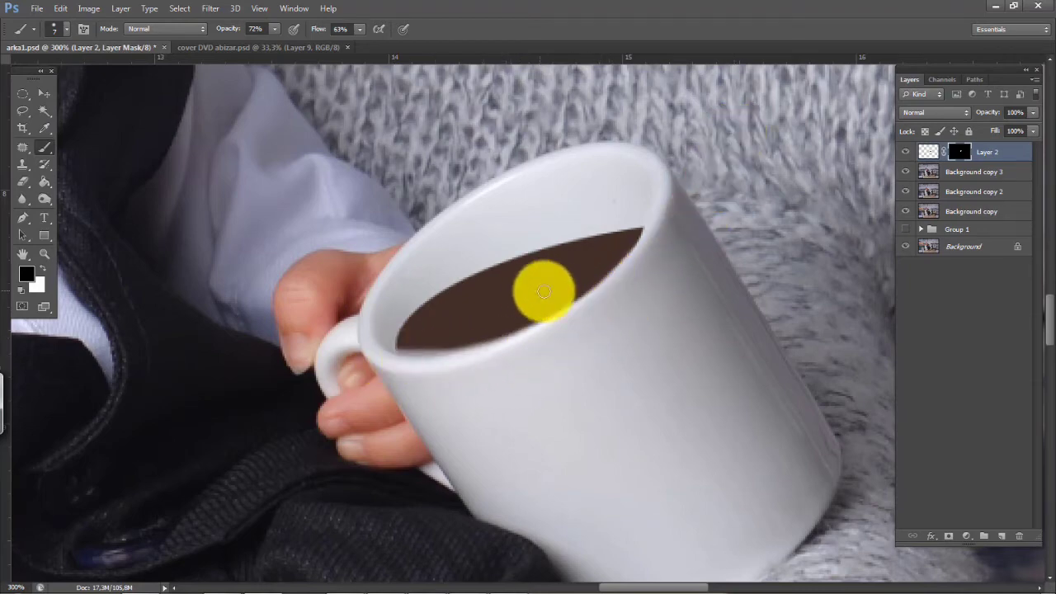
# Restore and trim the drink's edge along the mug's front rim by painting white and black on Layer 2's mask
pyautogui.press('x')
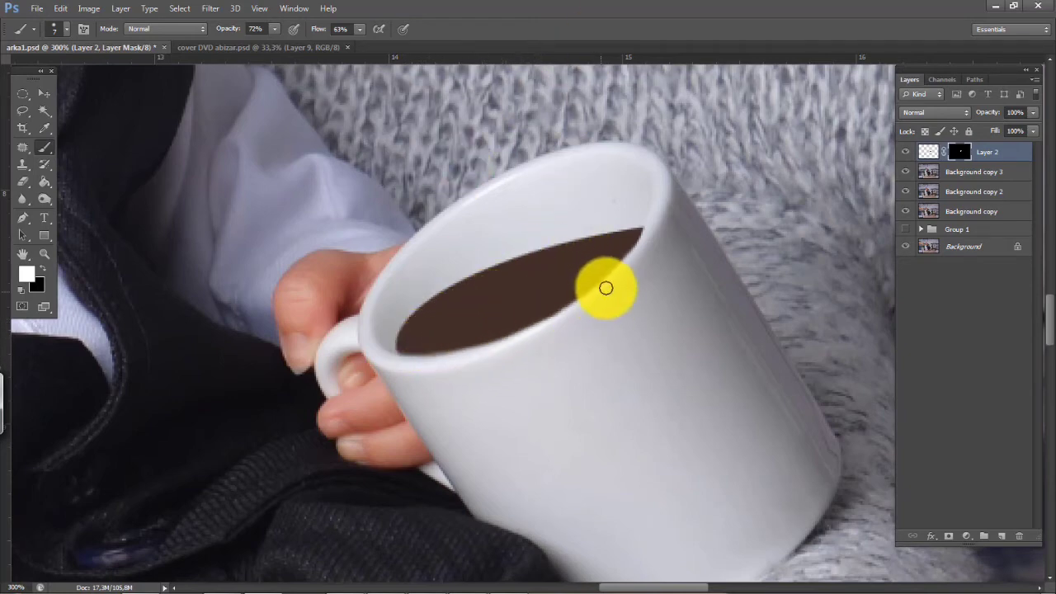
pyautogui.press('x')
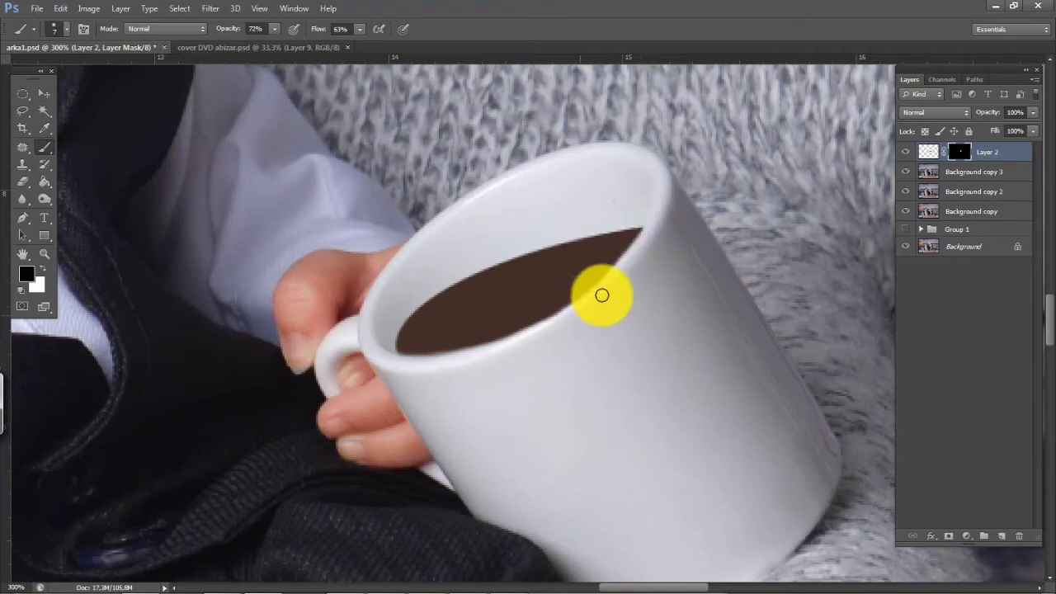
pyautogui.moveTo(624, 269)
pyautogui.mouseDown()
pyautogui.moveTo(565, 322)
pyautogui.moveTo(516, 345)
pyautogui.moveTo(623, 281)
pyautogui.moveTo(524, 338)
pyautogui.moveTo(579, 314)
pyautogui.moveTo(549, 333)
pyautogui.moveTo(461, 363)
pyautogui.moveTo(539, 336)
pyautogui.moveTo(434, 366)
pyautogui.moveTo(516, 341)
pyautogui.moveTo(447, 362)
pyautogui.moveTo(608, 291)
pyautogui.moveTo(512, 344)
pyautogui.moveTo(603, 294)
pyautogui.moveTo(526, 335)
pyautogui.moveTo(602, 292)
pyautogui.moveTo(555, 320)
pyautogui.moveTo(386, 359)
pyautogui.moveTo(537, 323)
pyautogui.moveTo(655, 254)
pyautogui.moveTo(439, 358)
pyautogui.moveTo(661, 238)
pyautogui.moveTo(529, 323)
pyautogui.moveTo(410, 352)
pyautogui.moveTo(708, 251)
pyautogui.moveTo(671, 262)
pyautogui.moveTo(643, 242)
pyautogui.mouseUp()
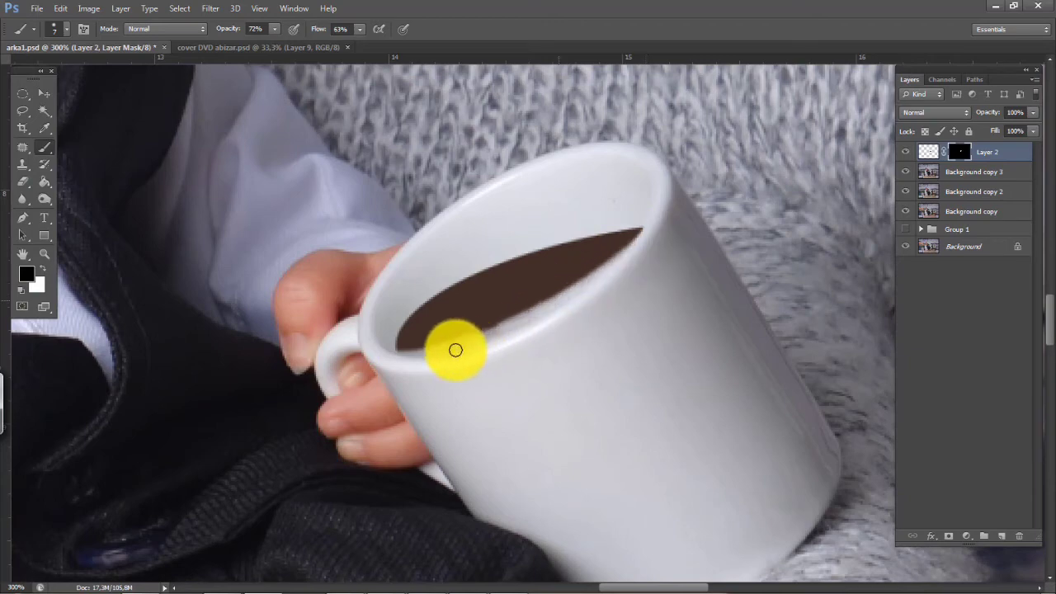
pyautogui.moveTo(455, 350); pyautogui.dragTo(646, 267)
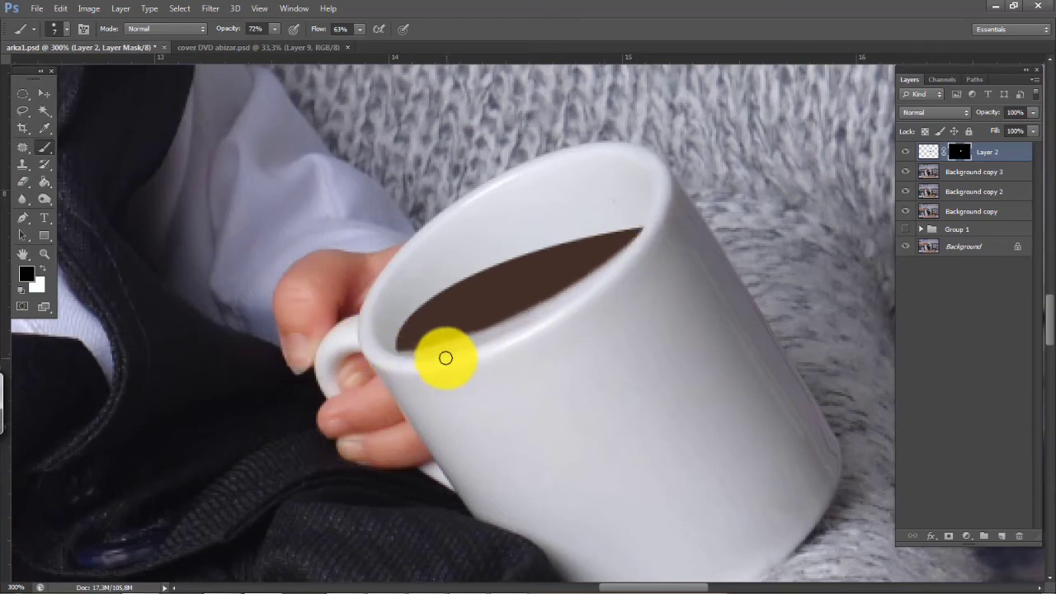
# Draw a larger elliptical selection about 2.30 cm wide and 1.85 cm high whose lower curve follows the mug's inner front rim
pyautogui.click(23, 94)
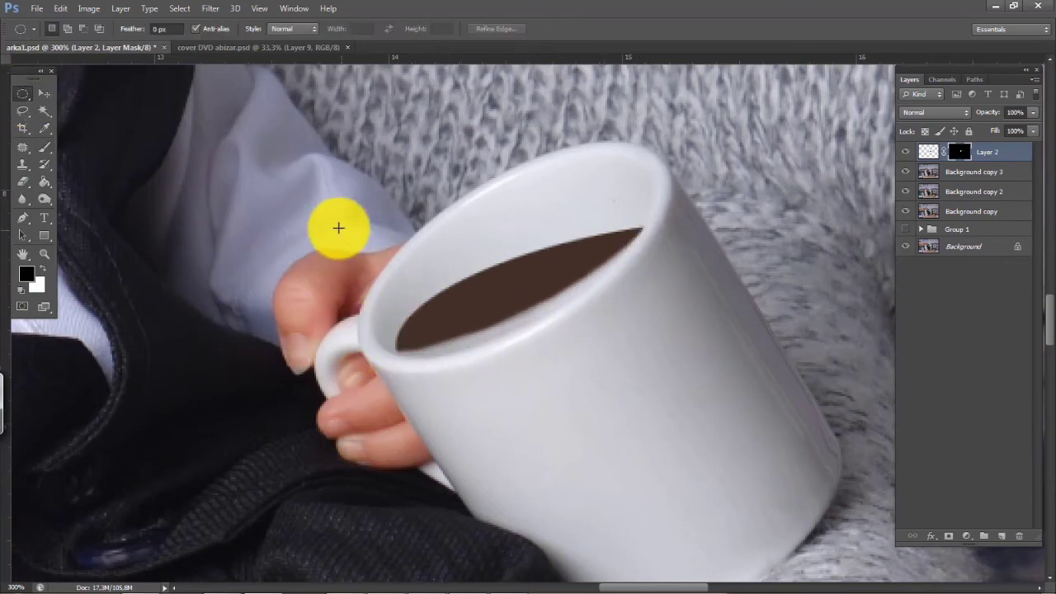
pyautogui.moveTo(339, 226)
pyautogui.mouseDown()
pyautogui.moveTo(636, 318)
pyautogui.moveTo(577, 344)
pyautogui.moveTo(587, 210)
pyautogui.moveTo(568, 245)
pyautogui.moveTo(599, 207)
pyautogui.moveTo(575, 307)
pyautogui.mouseUp()
pyautogui.moveTo(575, 212); pyautogui.dragTo(615, 343)
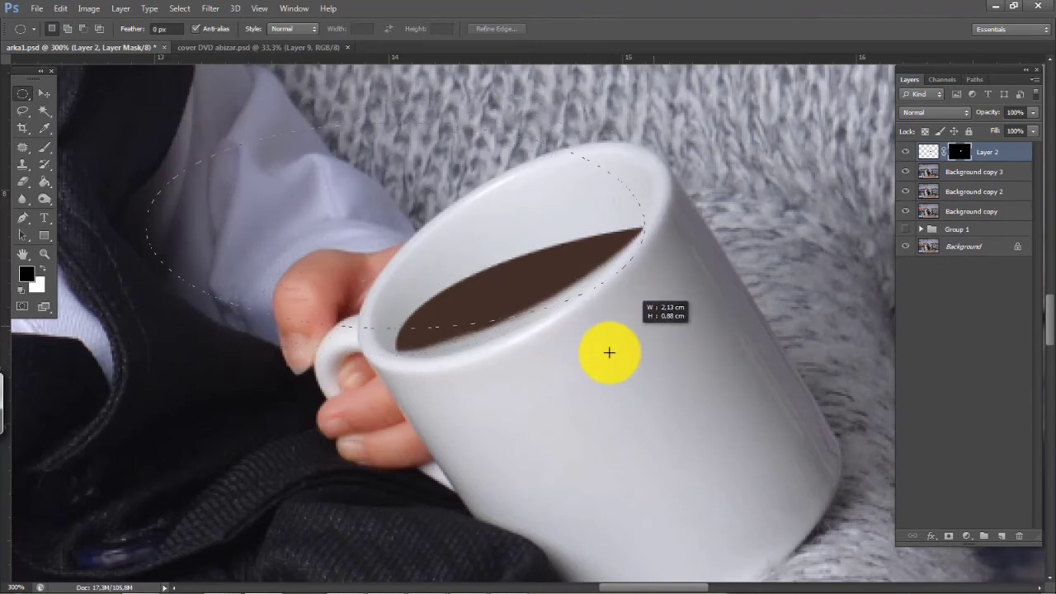
pyautogui.moveTo(518, 434); pyautogui.dragTo(633, 337)
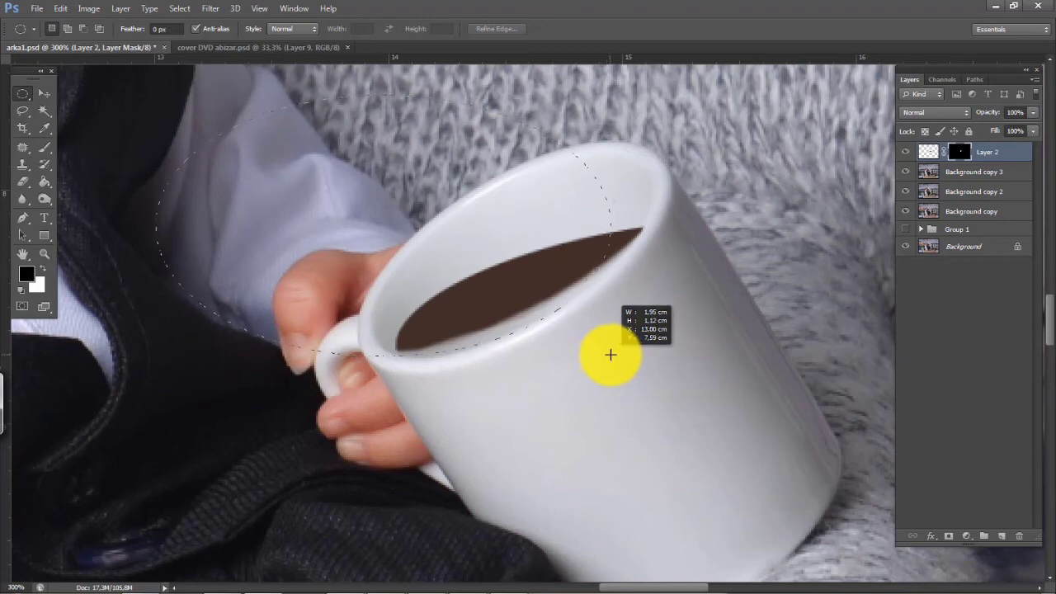
pyautogui.moveTo(639, 352); pyautogui.dragTo(684, 362)
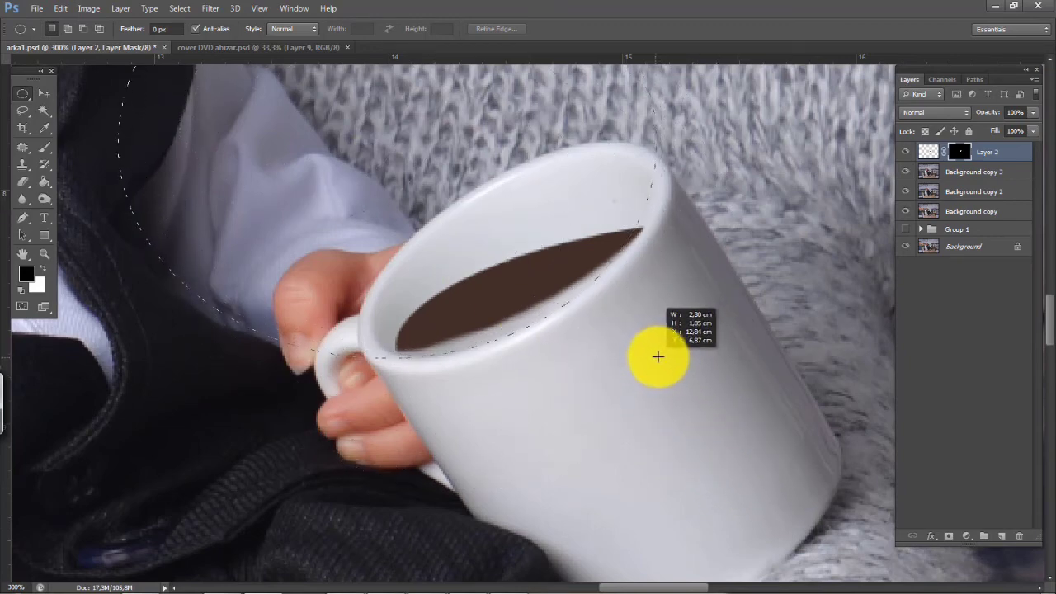
pyautogui.moveTo(659, 356); pyautogui.dragTo(660, 357)
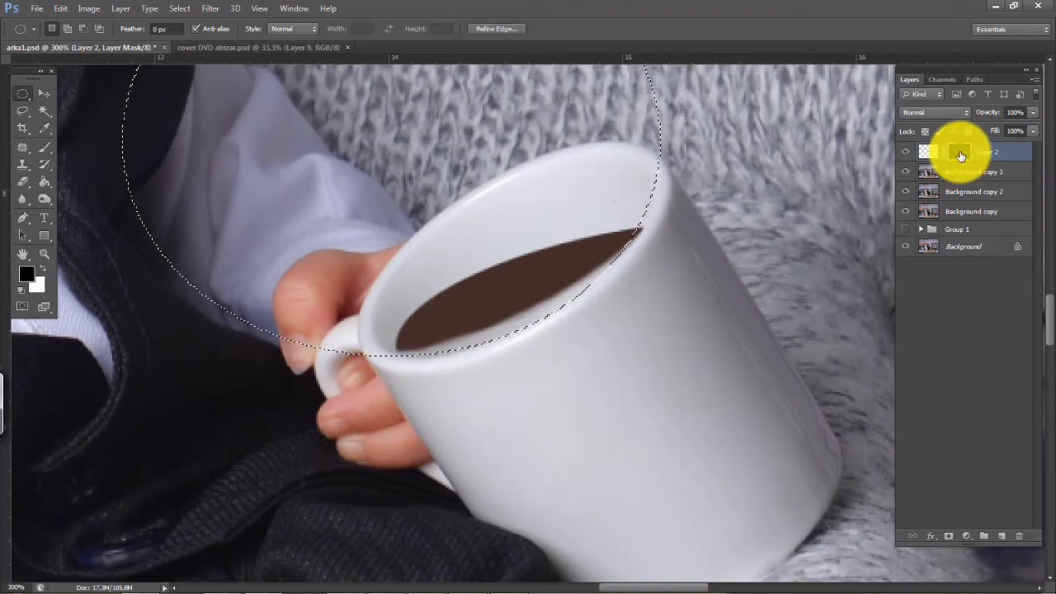
# Paint white on Layer 2's mask inside the selection with a 9 px brush to extend the drink to the rim, and deselect
pyautogui.click(44, 147)
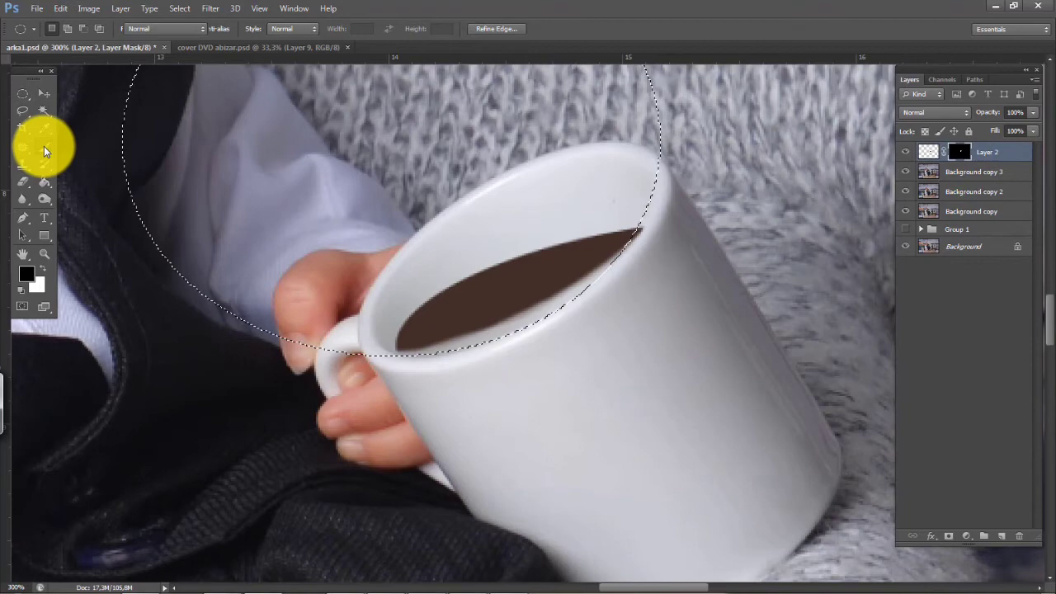
pyautogui.click(43, 269)
pyautogui.press(']')
pyautogui.press(']')
pyautogui.press(']')
pyautogui.press(']')
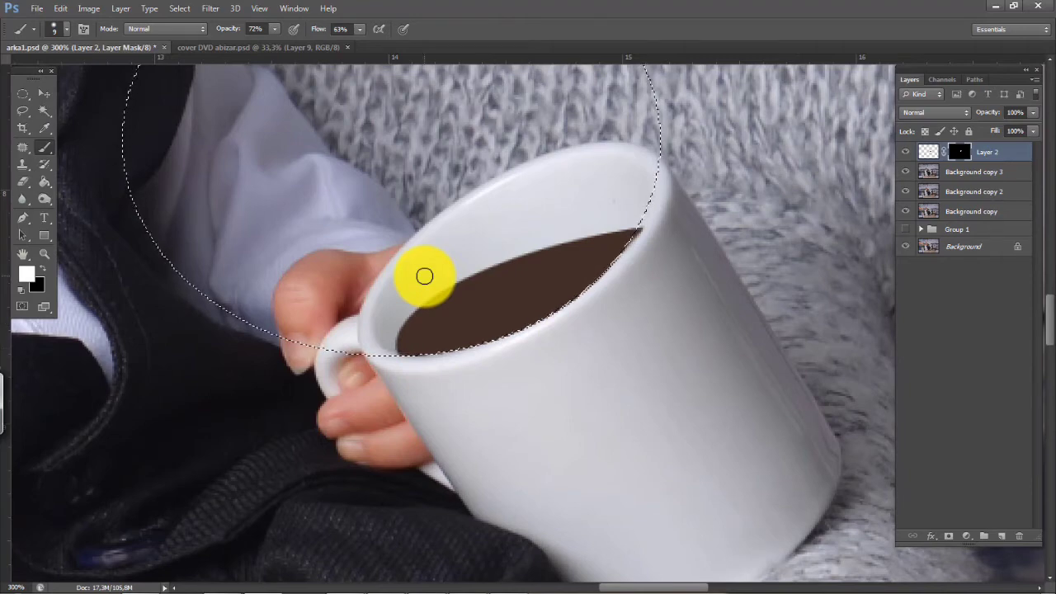
pyautogui.hotkey('ctrl', 'd')
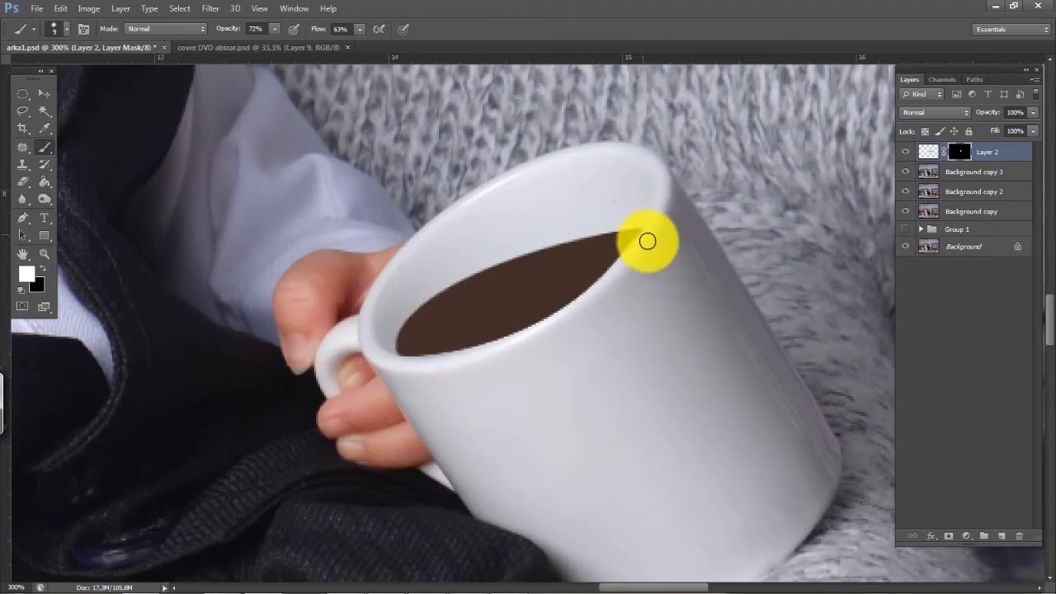
# Examine how the drink looks in the whole photo and inspect its edge along the mug's rim up close
pyautogui.hotkey('ctrl', '-')
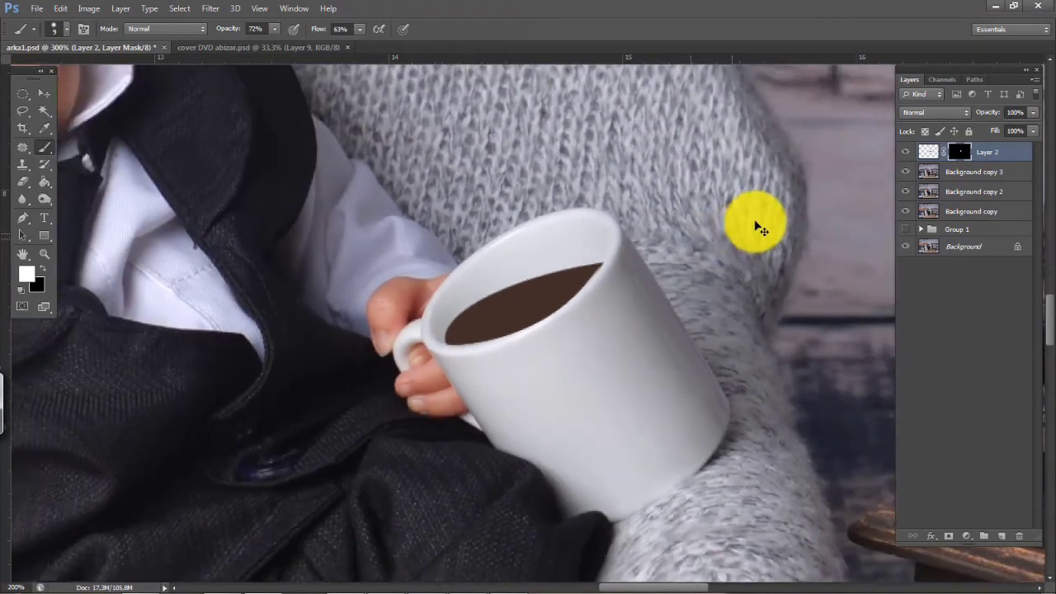
pyautogui.hotkey('ctrl', '-')
pyautogui.hotkey('ctrl', '-')
pyautogui.hotkey('ctrl', '-')
pyautogui.hotkey('ctrl', '-')
pyautogui.hotkey('ctrl', '+')
pyautogui.hotkey('ctrl', '+')
pyautogui.hotkey('ctrl', '+')
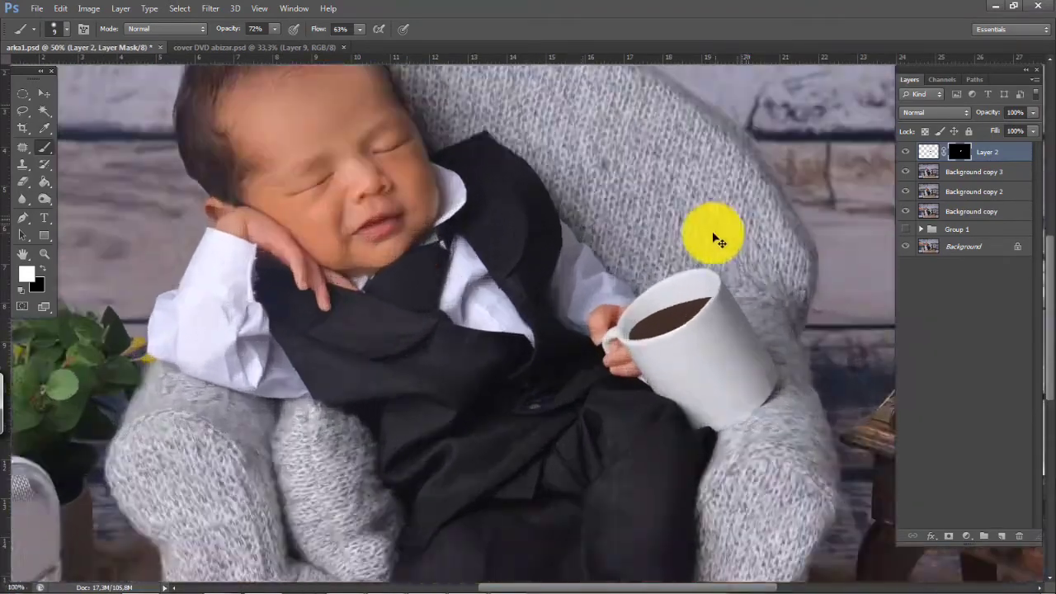
pyautogui.hotkey('ctrl', '+')
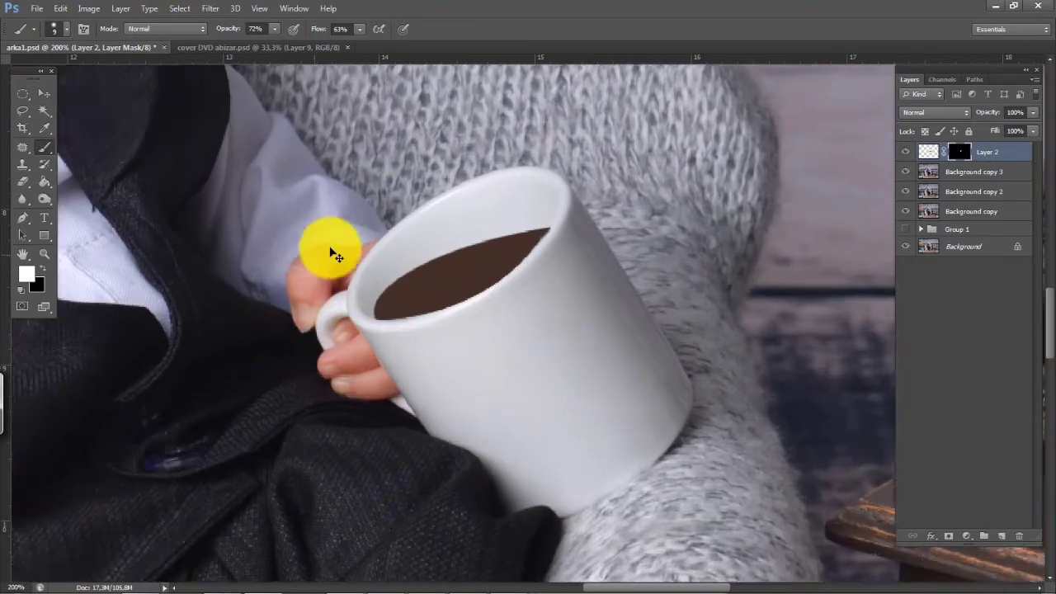
pyautogui.hotkey('ctrl', '+')
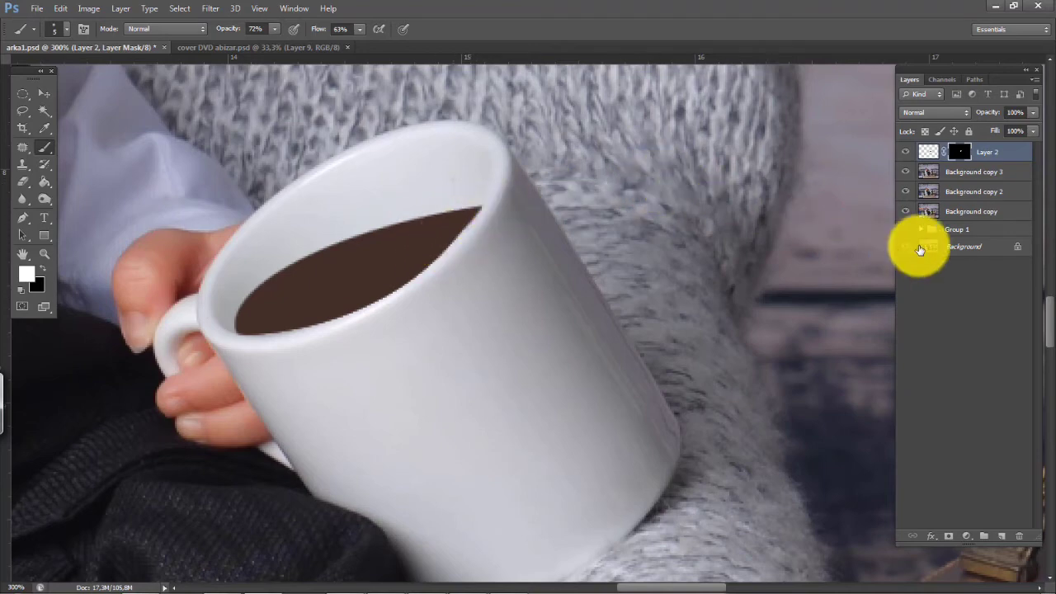
# Duplicate Layer 2 and try the Multiply and Overlay blend modes on the copy to deepen the drink's brown
pyautogui.click(992, 154)
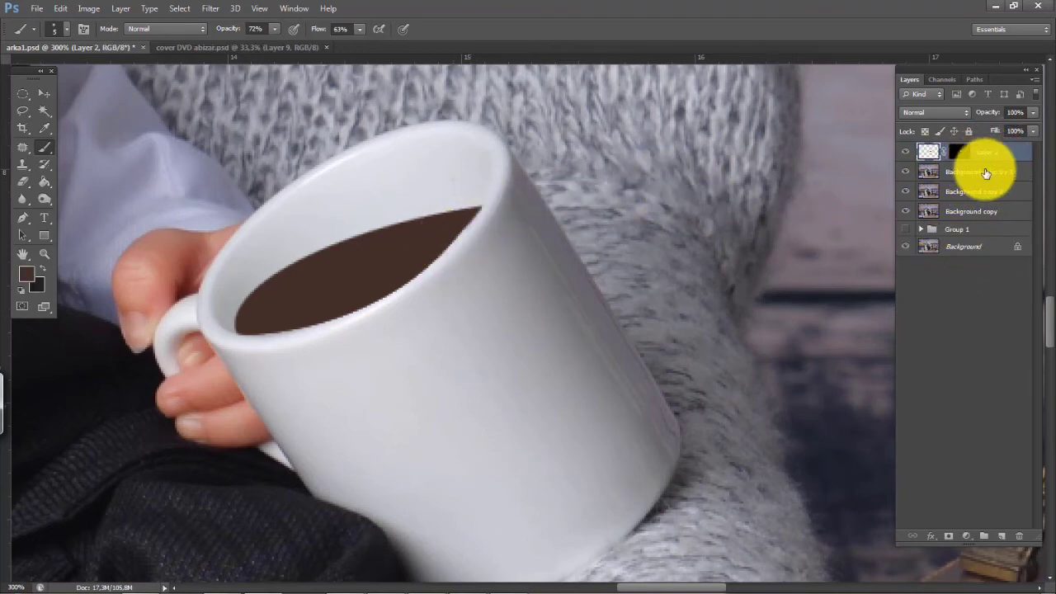
pyautogui.moveTo(990, 160); pyautogui.dragTo(1001, 535)
pyautogui.click(934, 113)
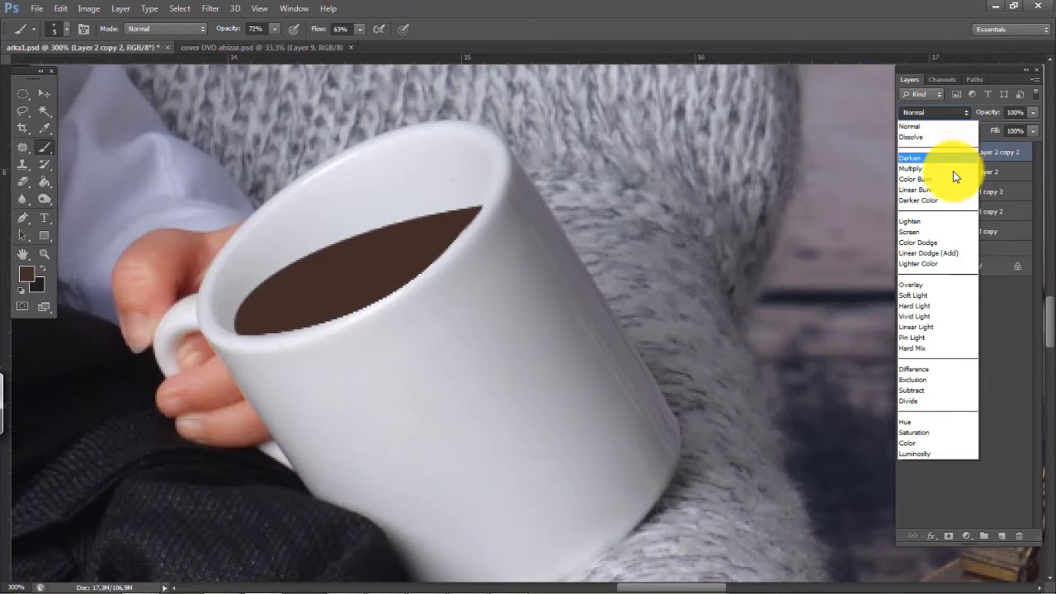
pyautogui.click(926, 170)
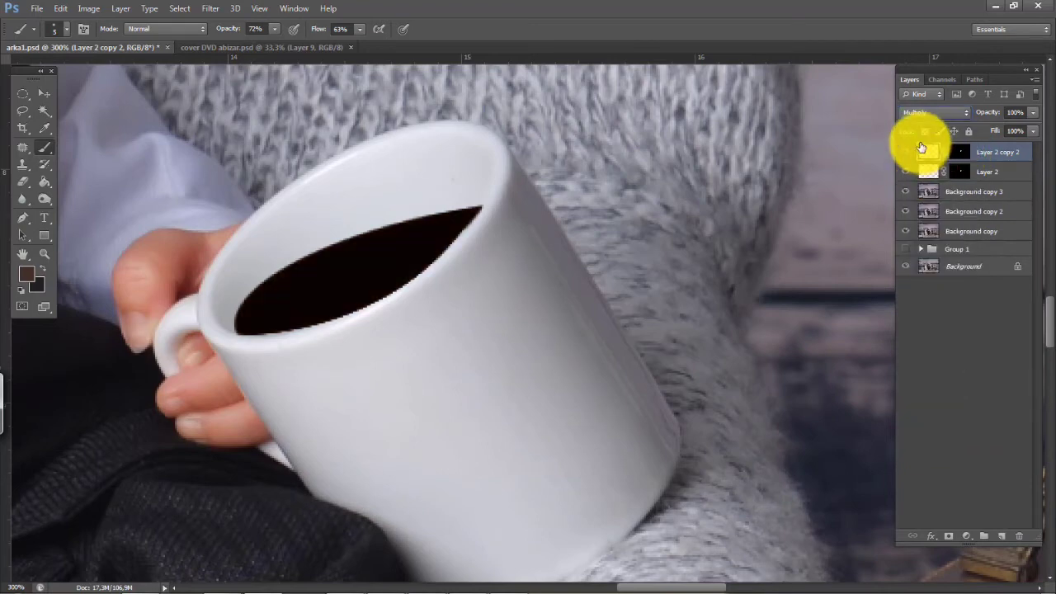
pyautogui.click(932, 113)
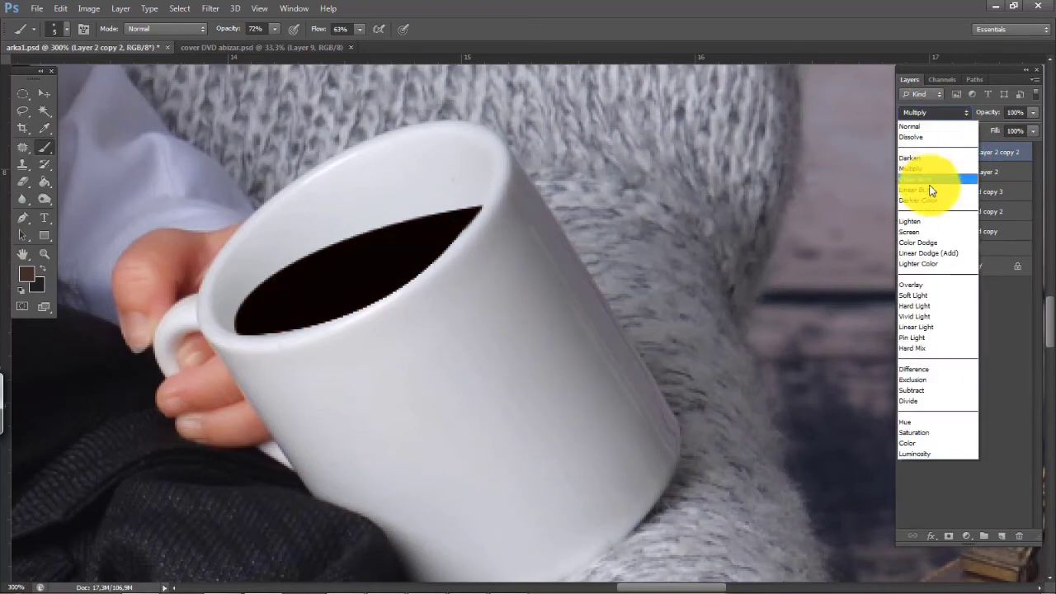
pyautogui.click(921, 288)
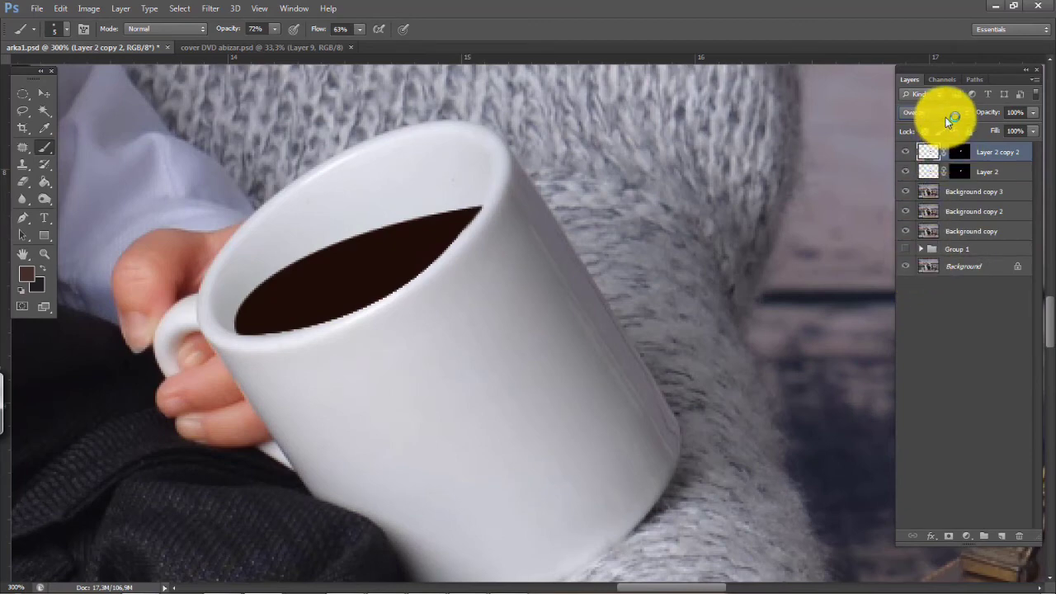
# Set the duplicated drink layer's blend mode to Soft Light and its opacity to 49%
pyautogui.click(944, 111)
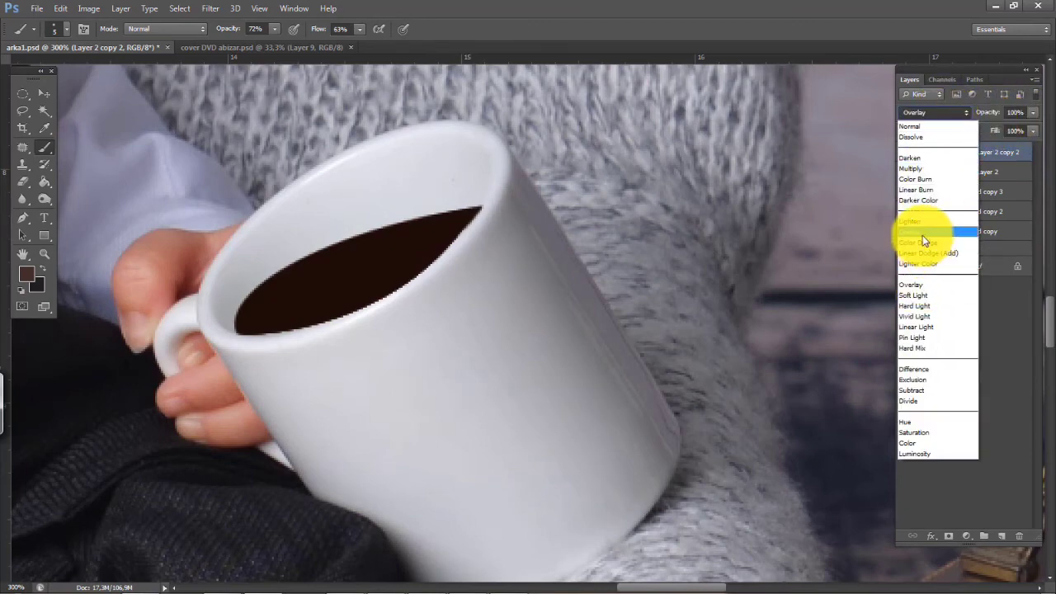
pyautogui.click(917, 295)
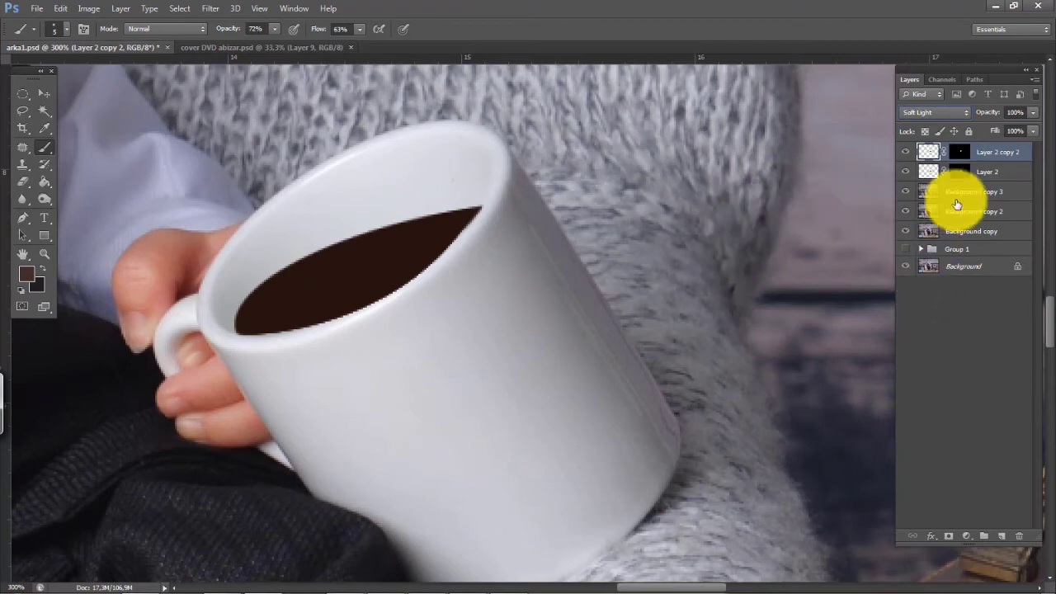
pyautogui.click(1033, 113)
pyautogui.moveTo(1020, 126); pyautogui.dragTo(1006, 126)
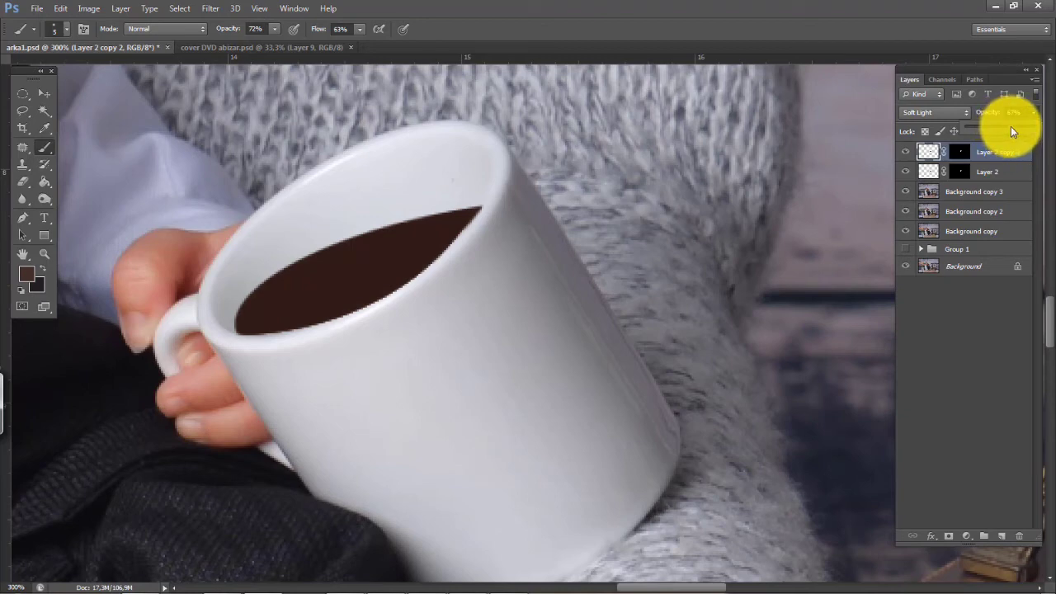
pyautogui.moveTo(1003, 127); pyautogui.dragTo(1000, 127)
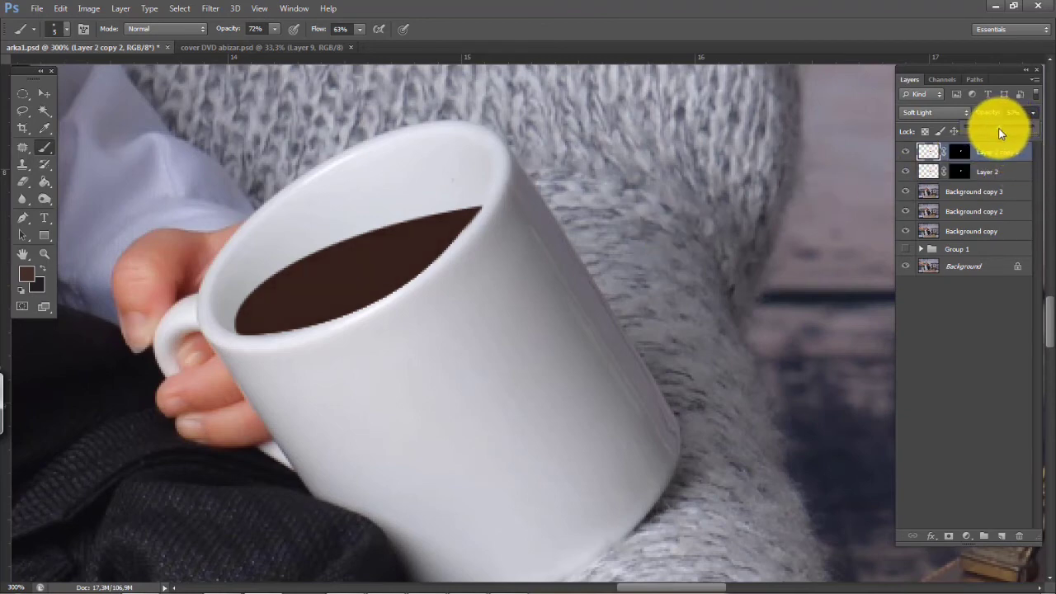
pyautogui.click(1002, 536)
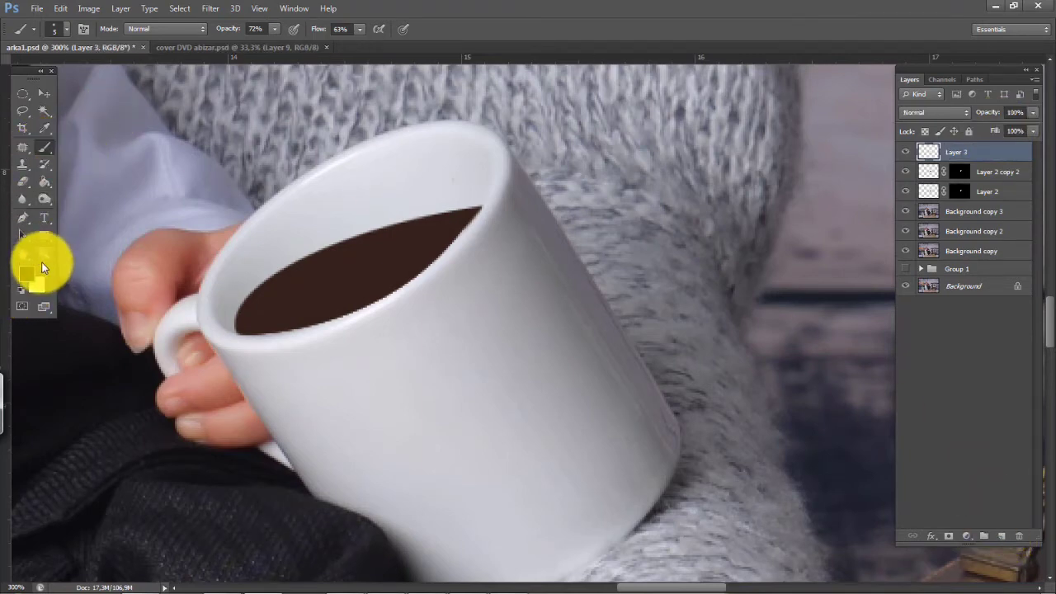
pyautogui.press('z')
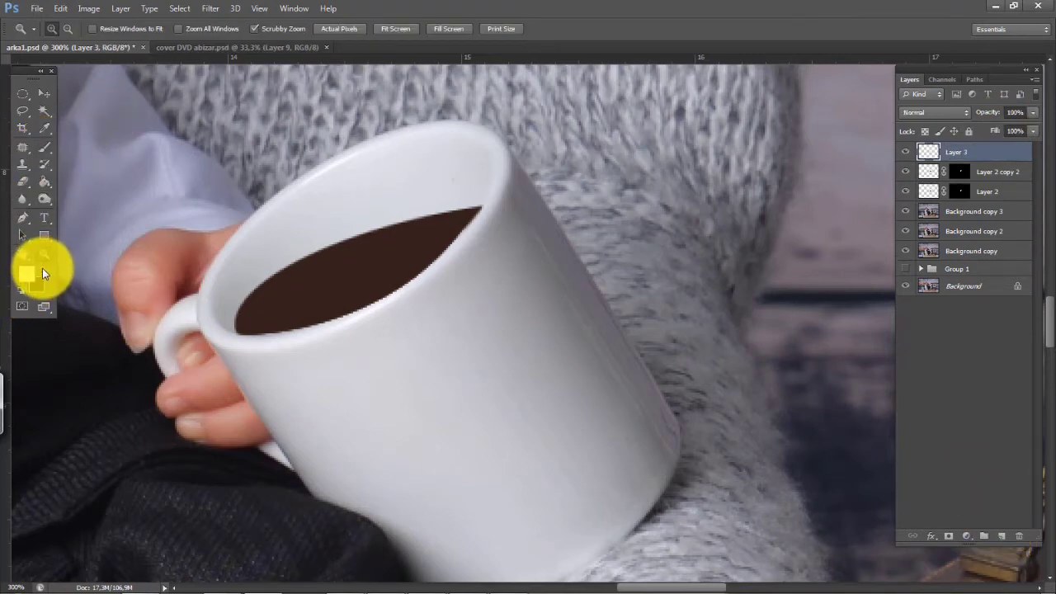
pyautogui.click(43, 148)
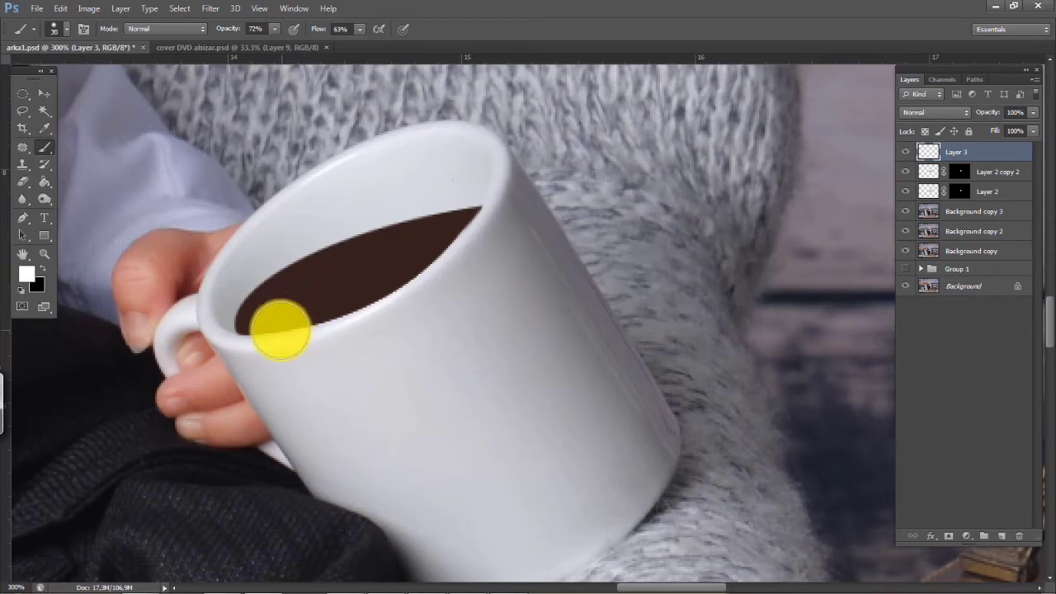
pyautogui.moveTo(280, 329); pyautogui.dragTo(429, 239)
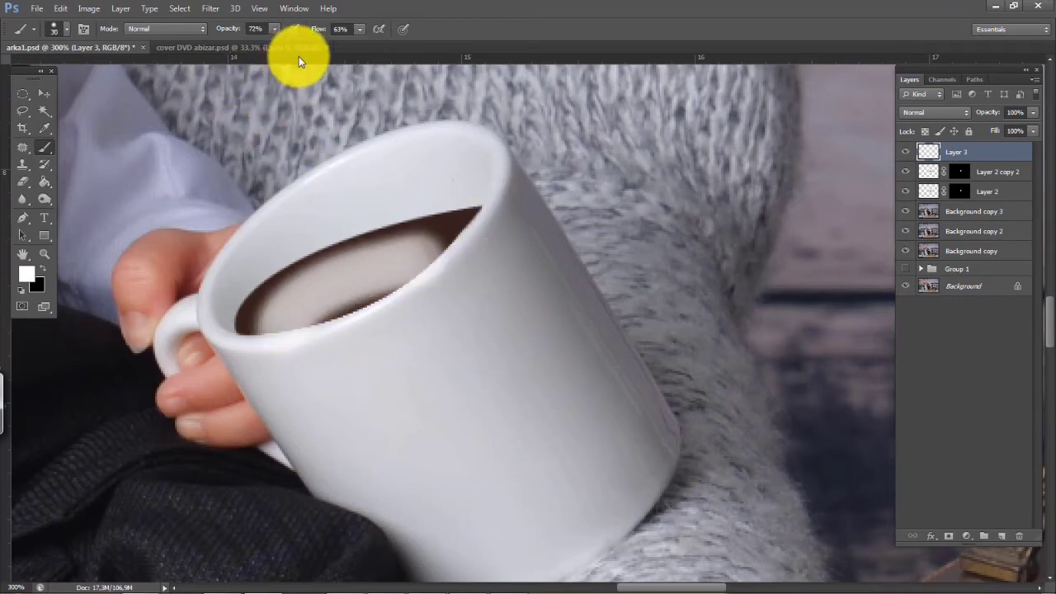
pyautogui.hotkey('ctrl', 'z')
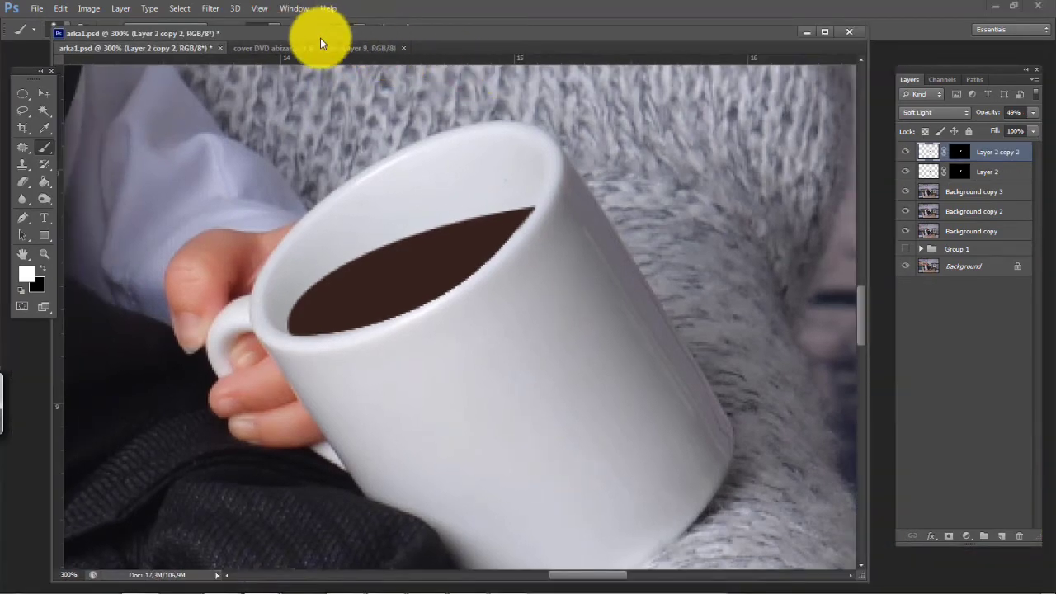
pyautogui.moveTo(322, 36); pyautogui.dragTo(310, 47)
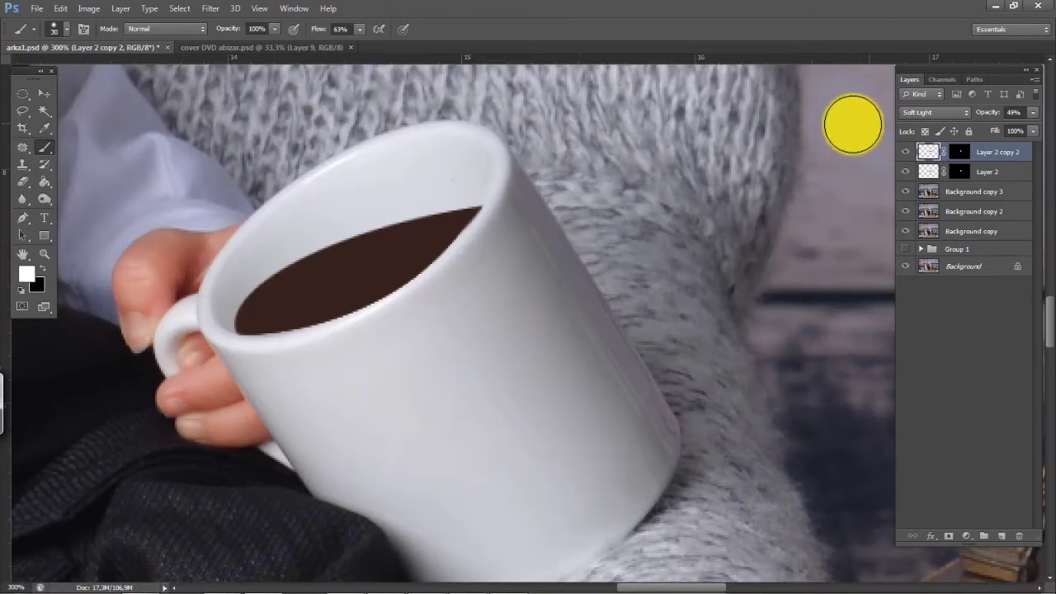
# Add a new layer and paint a broad white band across the drink with a 30 px brush at 100% opacity and flow
pyautogui.click(1000, 537)
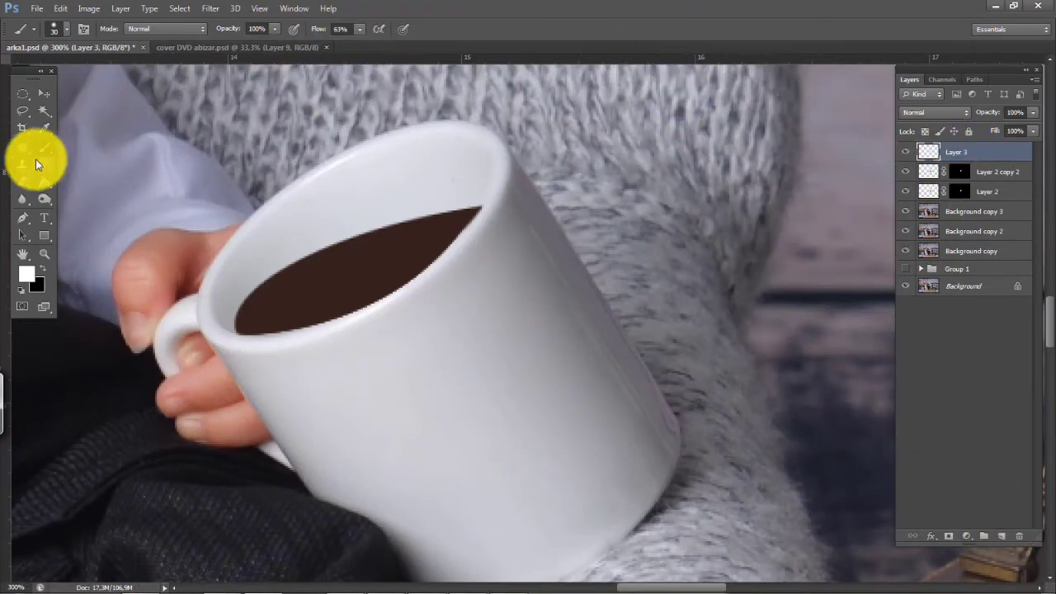
pyautogui.click(275, 28)
pyautogui.click(360, 28)
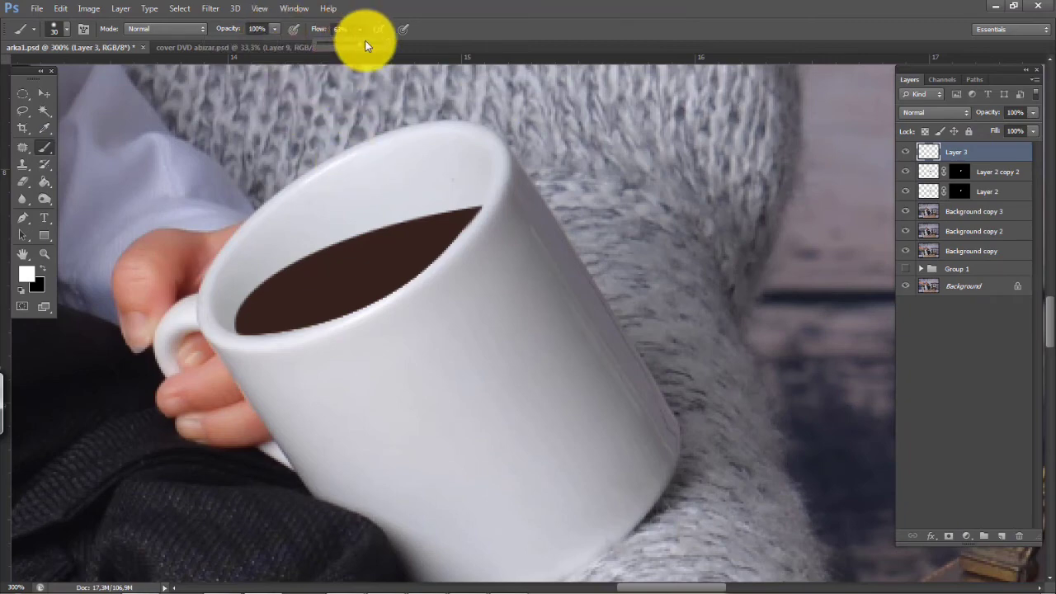
pyautogui.moveTo(363, 44); pyautogui.dragTo(412, 45)
pyautogui.moveTo(274, 322)
pyautogui.mouseDown()
pyautogui.moveTo(312, 289)
pyautogui.moveTo(415, 256)
pyautogui.moveTo(521, 256)
pyautogui.moveTo(369, 286)
pyautogui.moveTo(268, 341)
pyautogui.moveTo(338, 222)
pyautogui.mouseUp()
pyautogui.hotkey('ctrl', 'z')
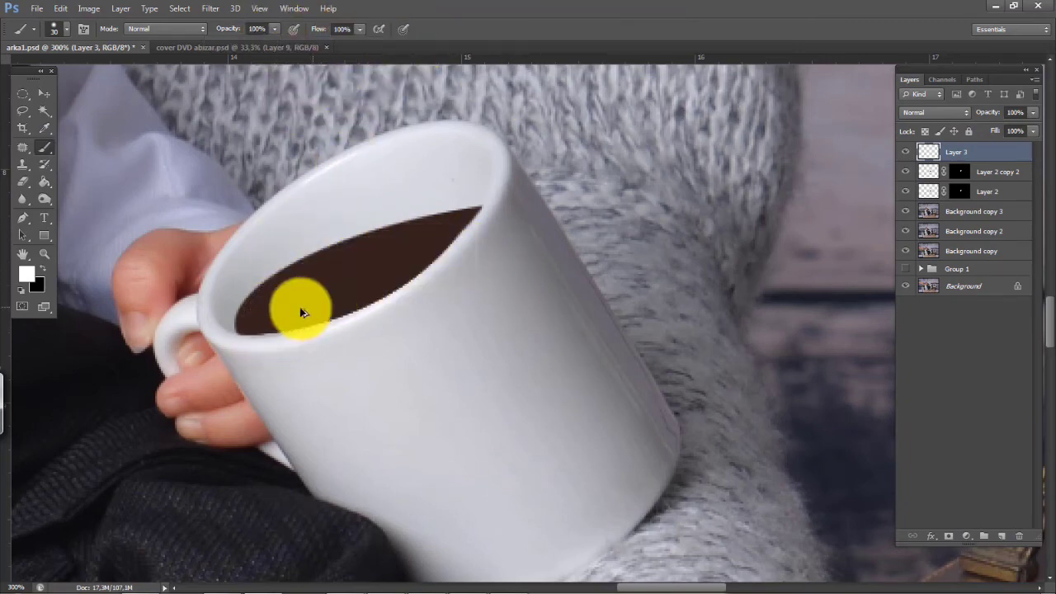
pyautogui.click(278, 330)
pyautogui.keyDown('shift'); pyautogui.click(478, 243); pyautogui.keyUp('shift')
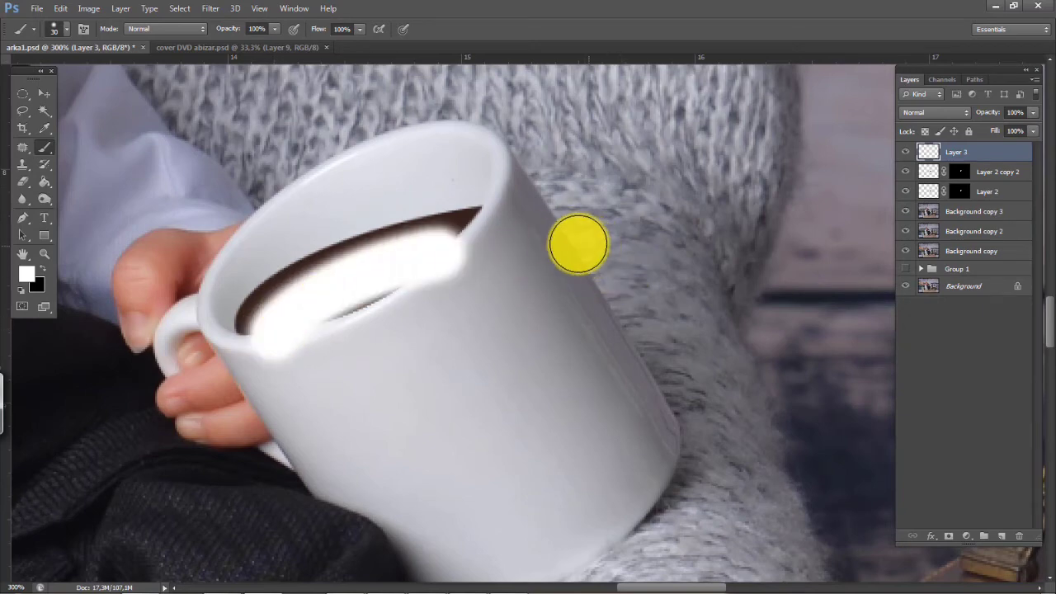
pyautogui.moveTo(278, 331)
pyautogui.mouseDown()
pyautogui.moveTo(358, 282)
pyautogui.moveTo(436, 259)
pyautogui.mouseUp()
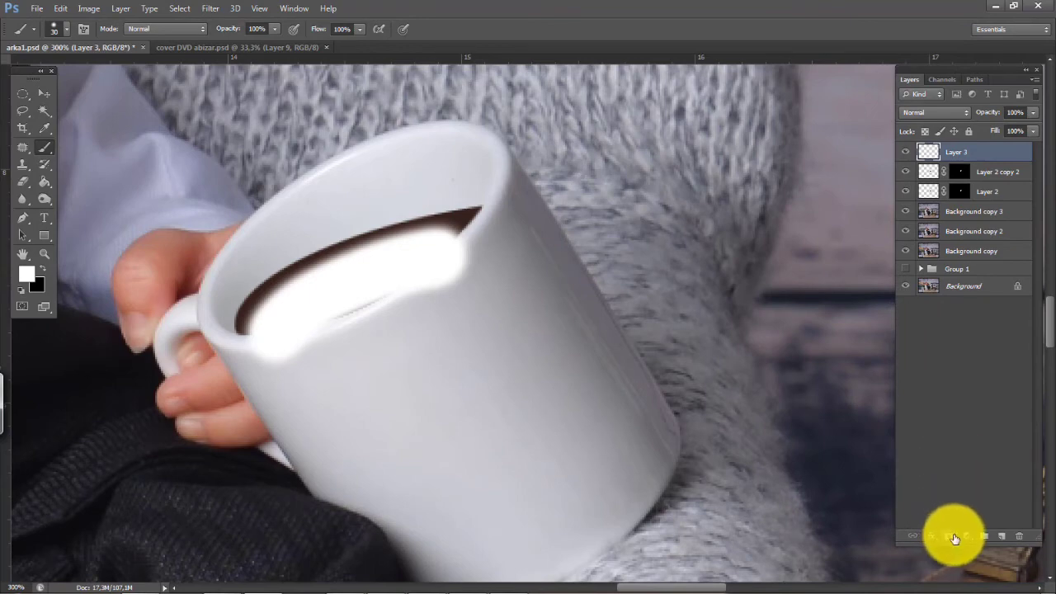
# Add a mask to Layer 3 and paint black with a 25 px brush to clear the white spilling over the mug's front rim
pyautogui.click(948, 536)
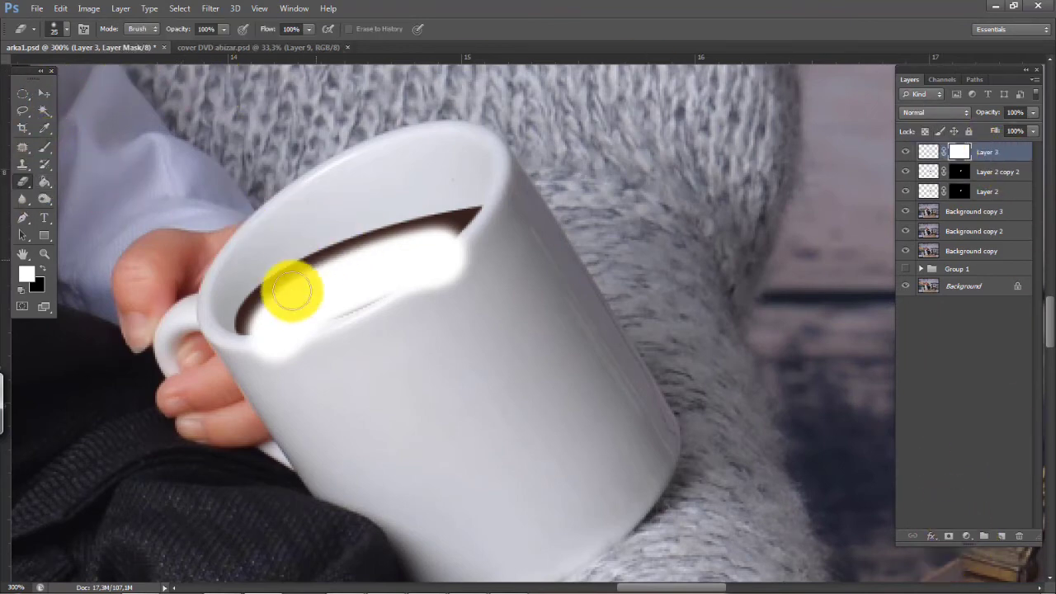
pyautogui.click(45, 145)
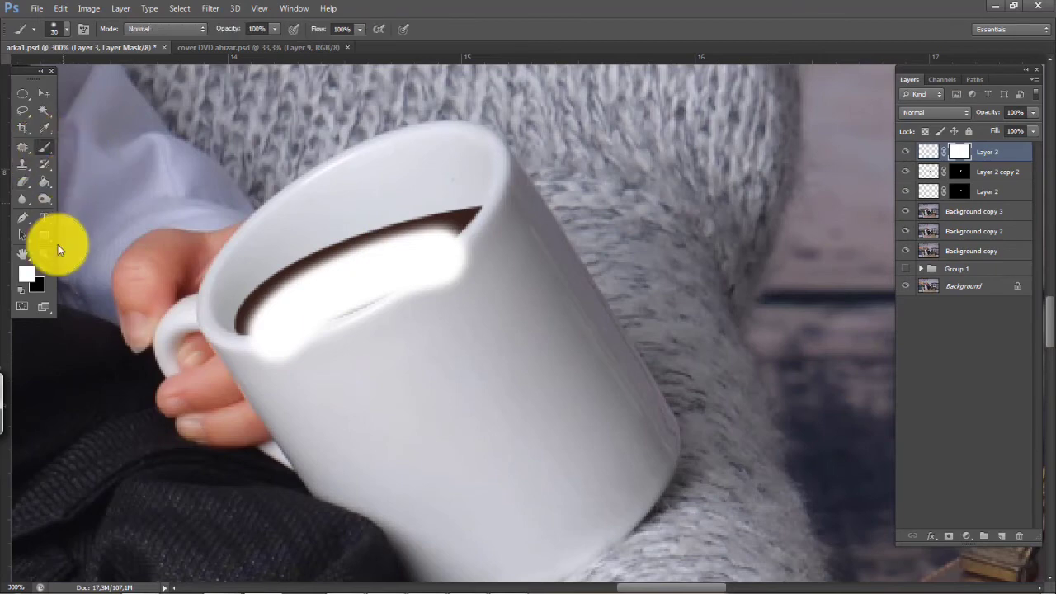
pyautogui.click(44, 266)
pyautogui.click(192, 328)
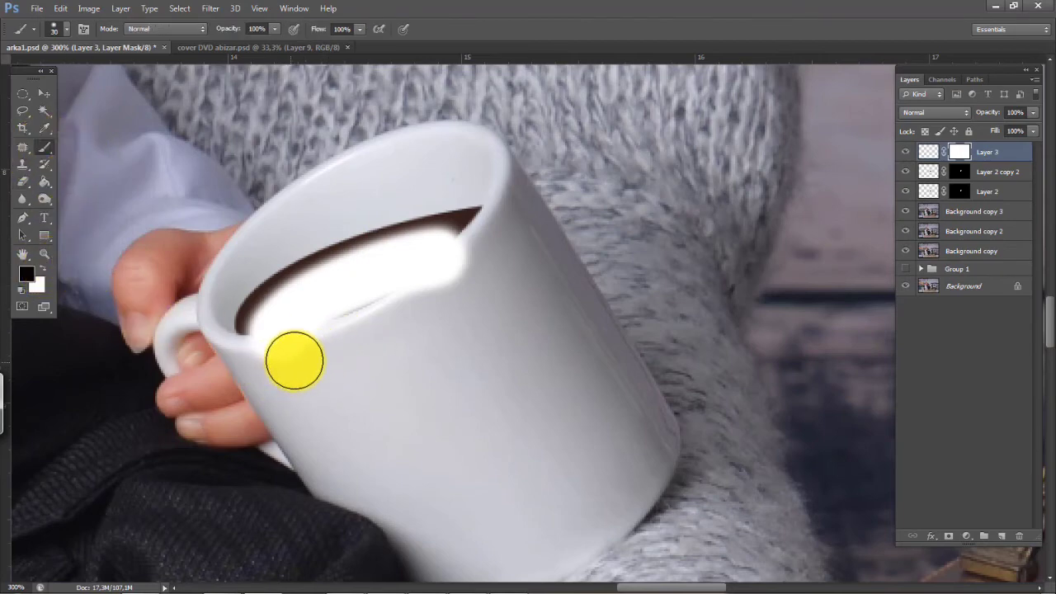
pyautogui.press(']')
pyautogui.press(']')
pyautogui.press(']')
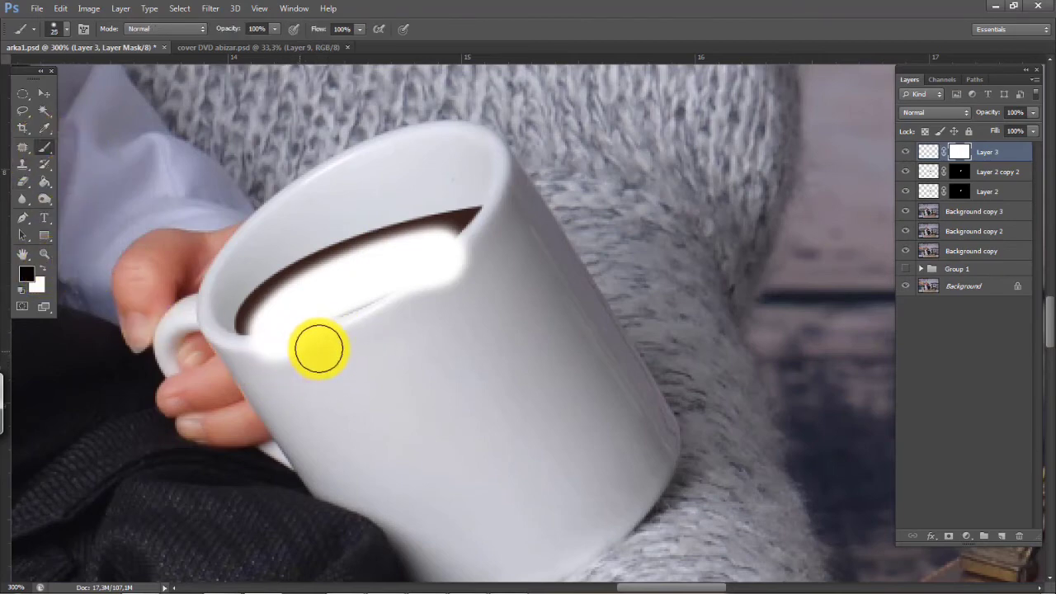
pyautogui.moveTo(253, 367)
pyautogui.mouseDown()
pyautogui.moveTo(319, 351)
pyautogui.moveTo(242, 362)
pyautogui.moveTo(347, 349)
pyautogui.moveTo(405, 325)
pyautogui.mouseUp()
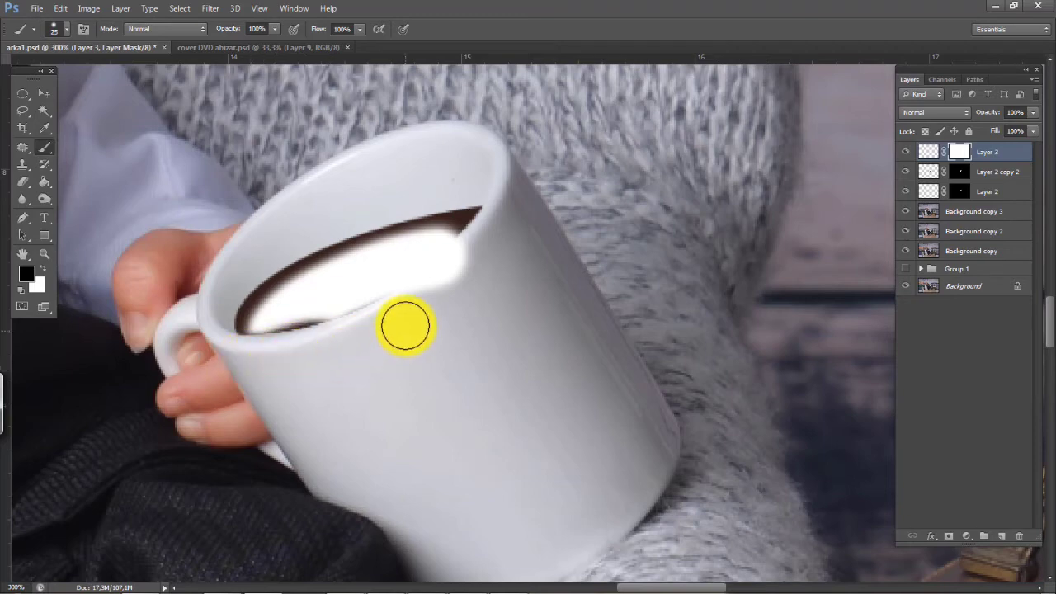
# Mask away more of the white on the drink's front side, leaving a thin curved highlight near its back edge
pyautogui.rightClick(484, 263)
pyautogui.moveTo(519, 331); pyautogui.dragTo(515, 328)
pyautogui.moveTo(479, 282)
pyautogui.mouseDown()
pyautogui.moveTo(301, 360)
pyautogui.moveTo(510, 293)
pyautogui.moveTo(359, 306)
pyautogui.moveTo(296, 370)
pyautogui.moveTo(466, 283)
pyautogui.moveTo(292, 353)
pyautogui.moveTo(530, 243)
pyautogui.moveTo(302, 345)
pyautogui.moveTo(526, 254)
pyautogui.moveTo(509, 237)
pyautogui.moveTo(378, 285)
pyautogui.moveTo(280, 389)
pyautogui.moveTo(395, 304)
pyautogui.moveTo(523, 244)
pyautogui.moveTo(482, 241)
pyautogui.moveTo(363, 287)
pyautogui.moveTo(295, 361)
pyautogui.moveTo(360, 309)
pyautogui.moveTo(337, 302)
pyautogui.moveTo(304, 385)
pyautogui.moveTo(367, 300)
pyautogui.moveTo(513, 254)
pyautogui.mouseUp()
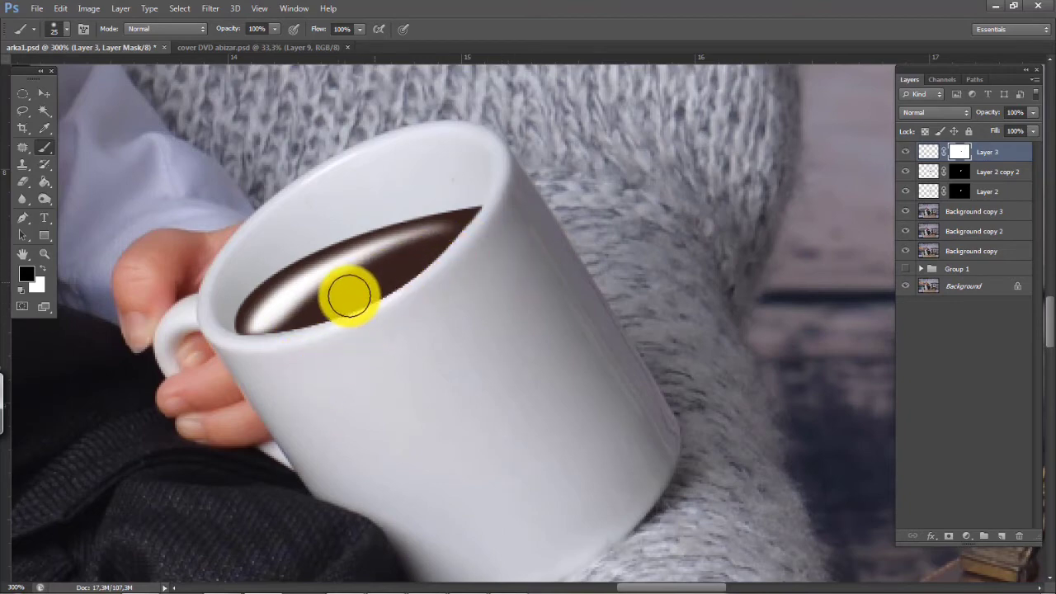
pyautogui.hotkey('ctrl', 'z')
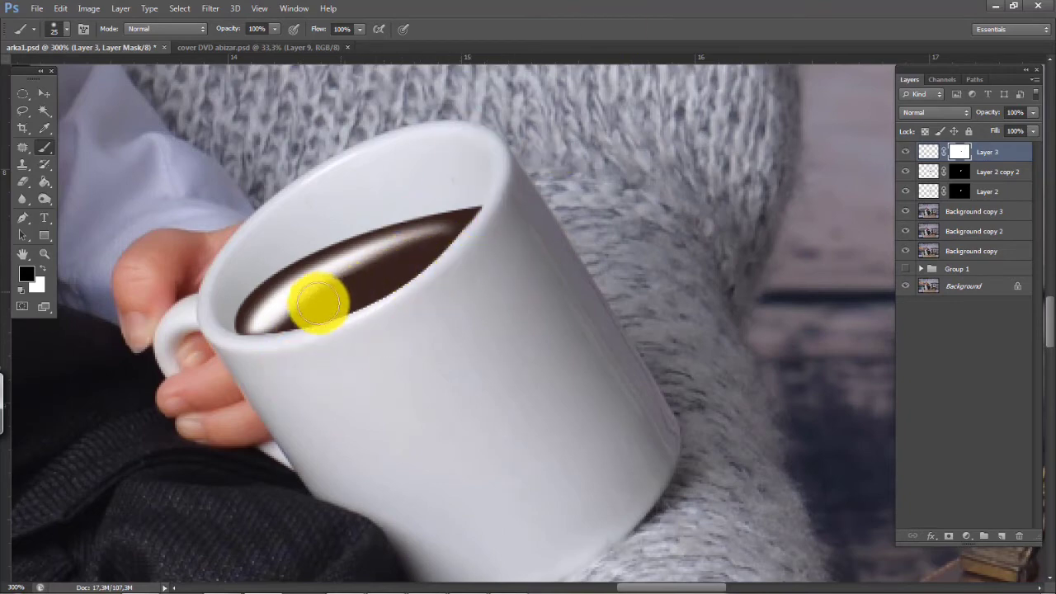
pyautogui.moveTo(293, 334)
pyautogui.mouseDown()
pyautogui.moveTo(562, 260)
pyautogui.moveTo(342, 307)
pyautogui.moveTo(302, 326)
pyautogui.moveTo(554, 262)
pyautogui.moveTo(369, 293)
pyautogui.mouseUp()
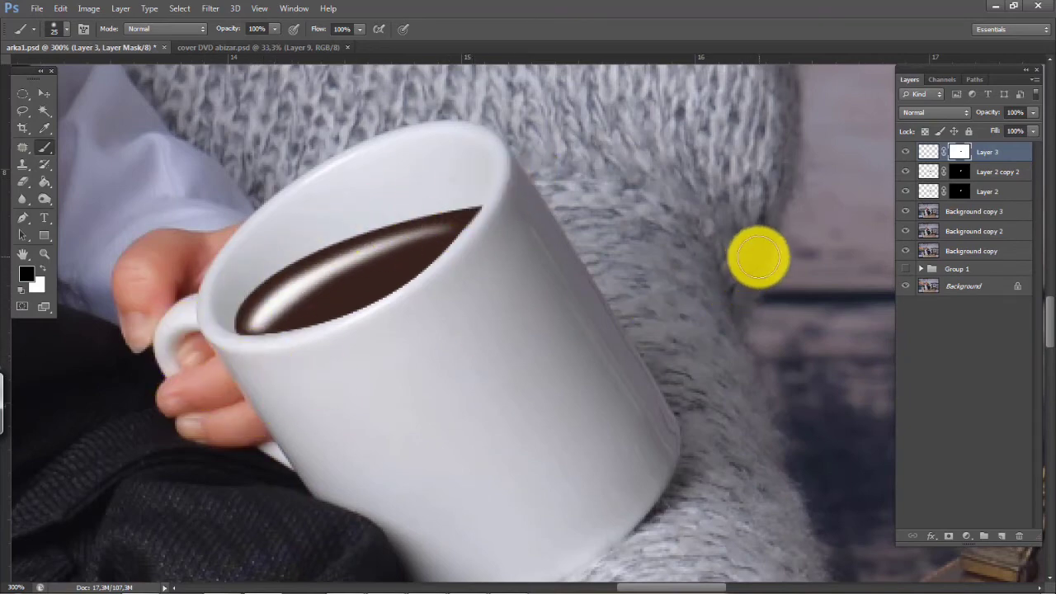
# Check the highlight in the wider photo and up close, and lower Layer 3's opacity to 77%
pyautogui.hotkey('ctrl', '-')
pyautogui.hotkey('ctrl', '-')
pyautogui.hotkey('ctrl', '-')
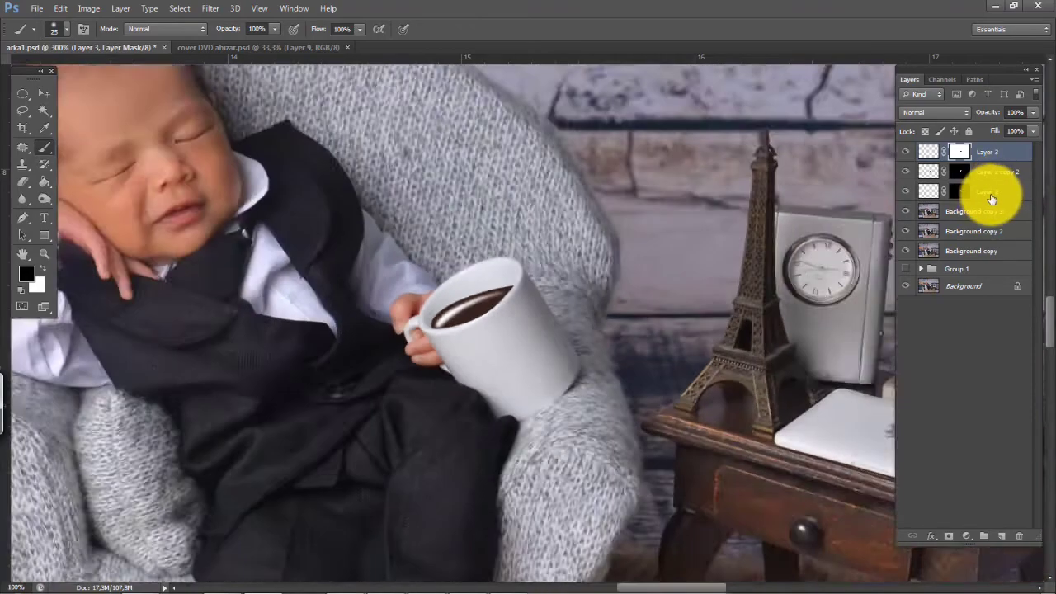
pyautogui.hotkey('ctrl', '+')
pyautogui.hotkey('ctrl', '+')
pyautogui.hotkey('ctrl', '+')
pyautogui.hotkey('ctrl', '+')
pyautogui.hotkey('ctrl', '+')
pyautogui.hotkey('ctrl', '+')
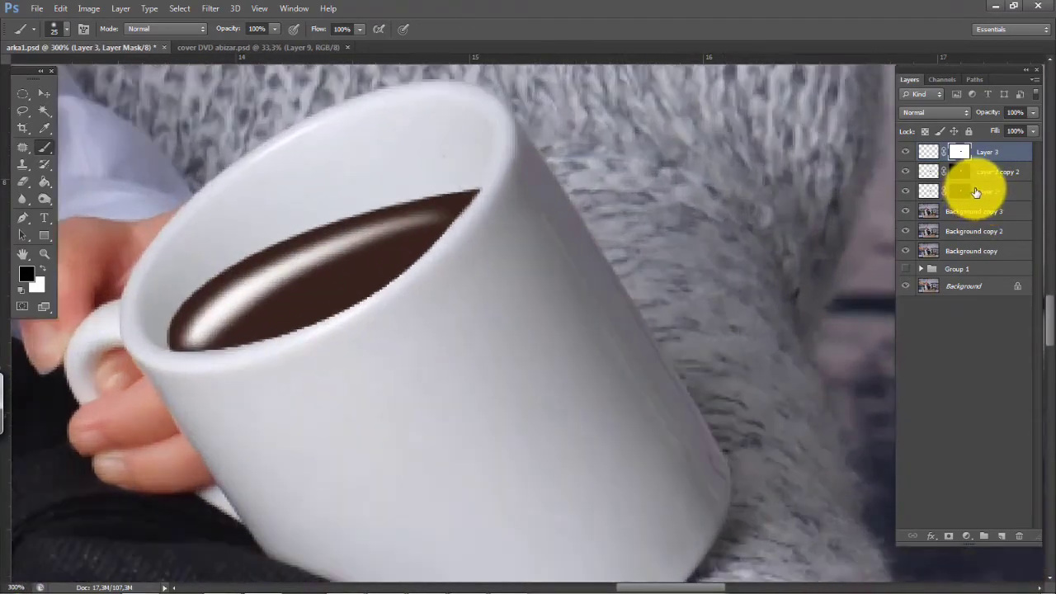
pyautogui.click(1033, 113)
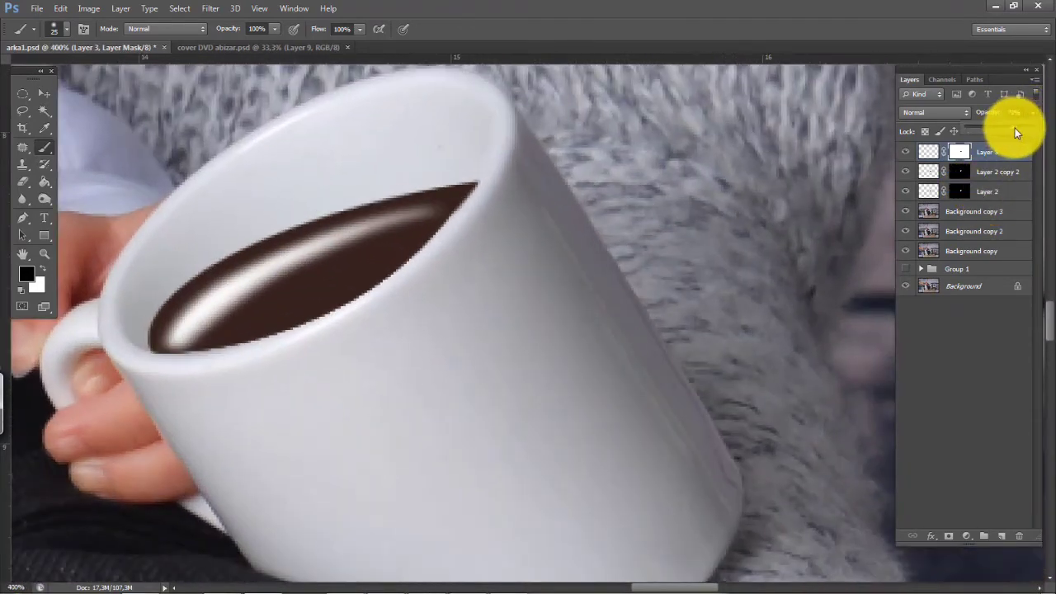
pyautogui.moveTo(1015, 128); pyautogui.dragTo(1021, 128)
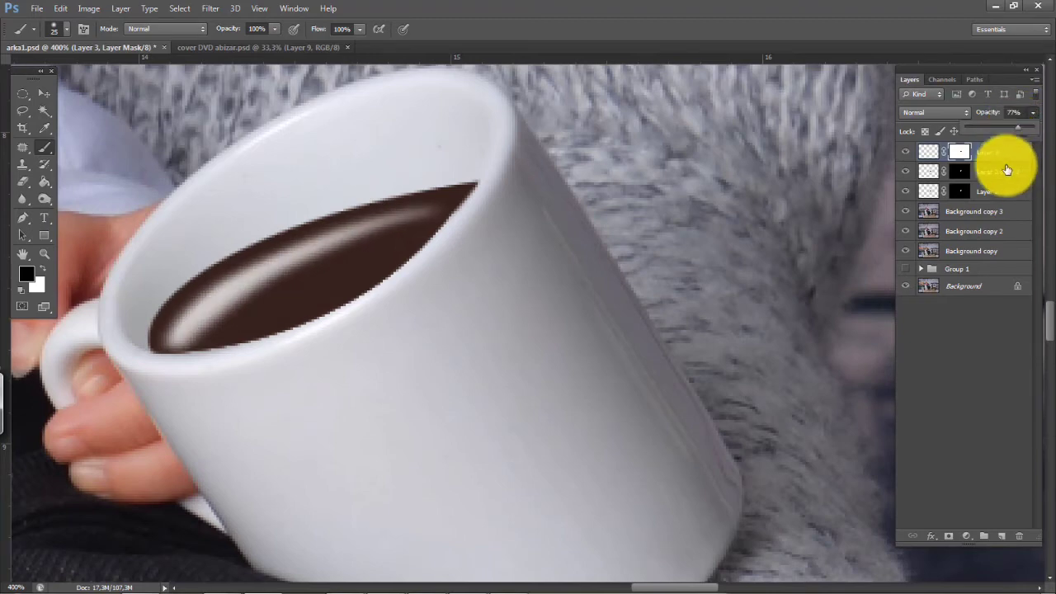
# Duplicate the highlight on Layer 3 and offset it to form a second curved reflection on the drink
pyautogui.click(1002, 157)
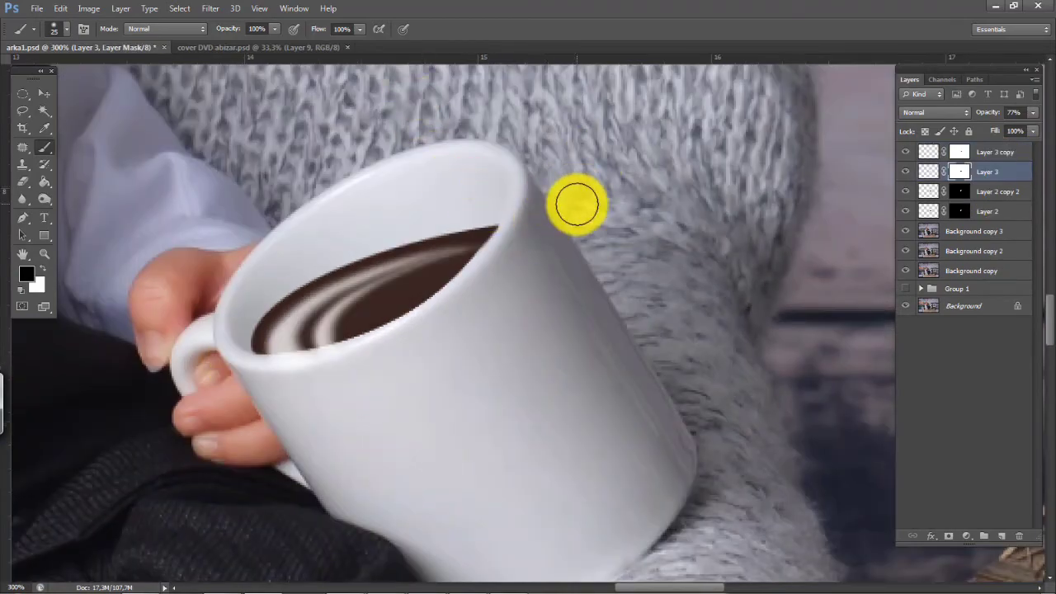
pyautogui.scroll(-5, 577, 200)
pyautogui.scroll(-2, 695, 269)
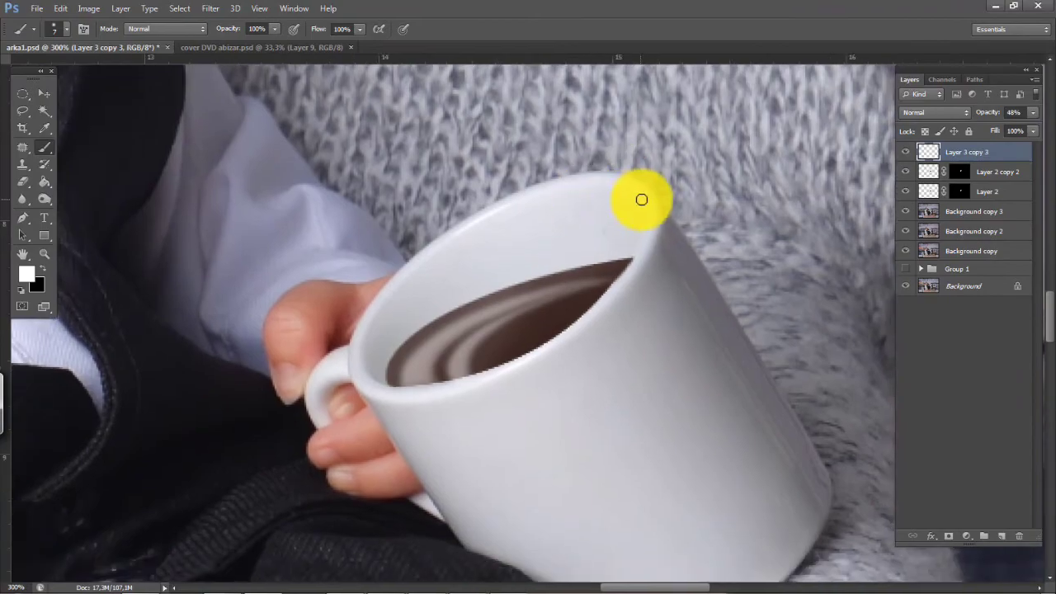
pyautogui.scroll(-4, 660, 202)
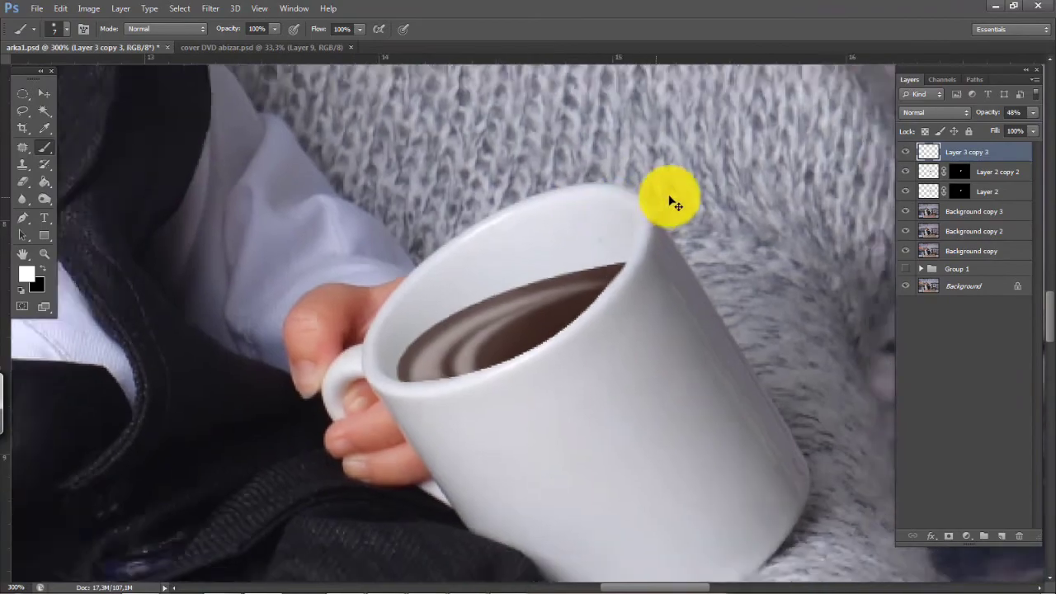
# Check the drink's reflections in the mug within the full photo and up close
pyautogui.scroll(1, 835, 187)
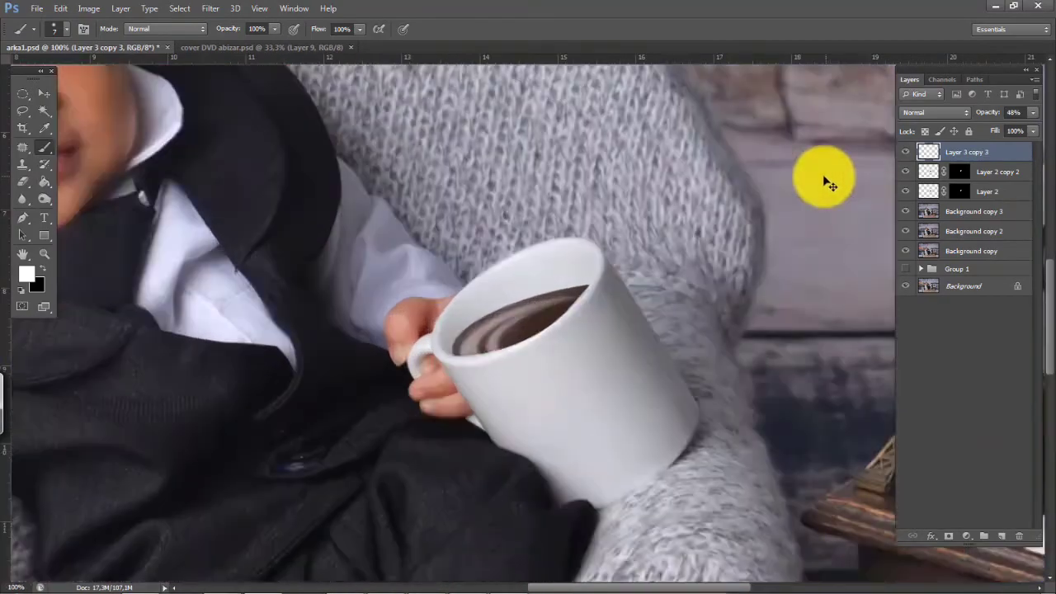
pyautogui.scroll(-3, 820, 172)
pyautogui.scroll(-1, 825, 172)
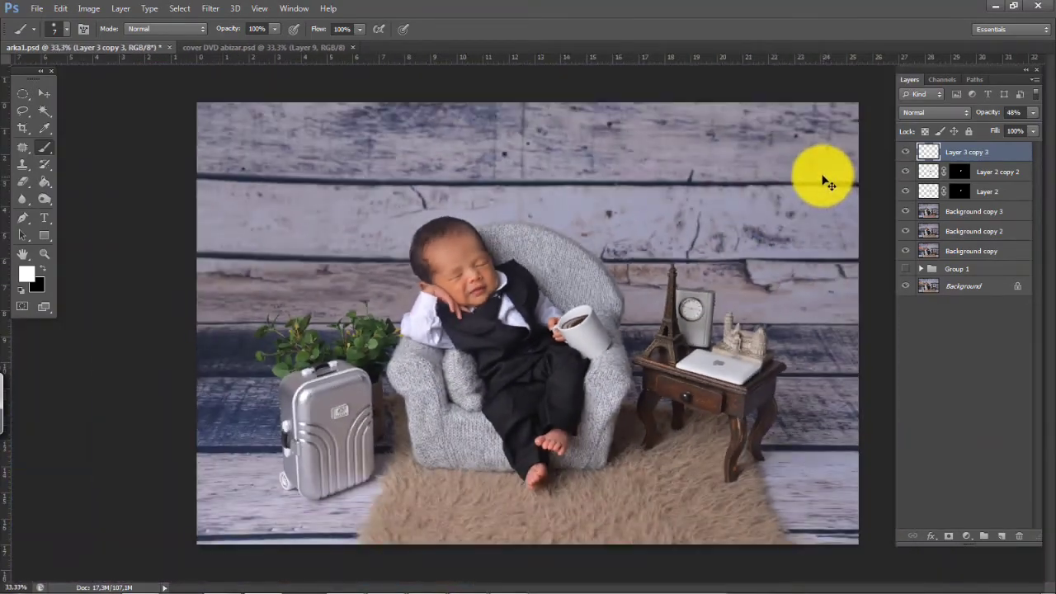
pyautogui.scroll(2, 823, 177)
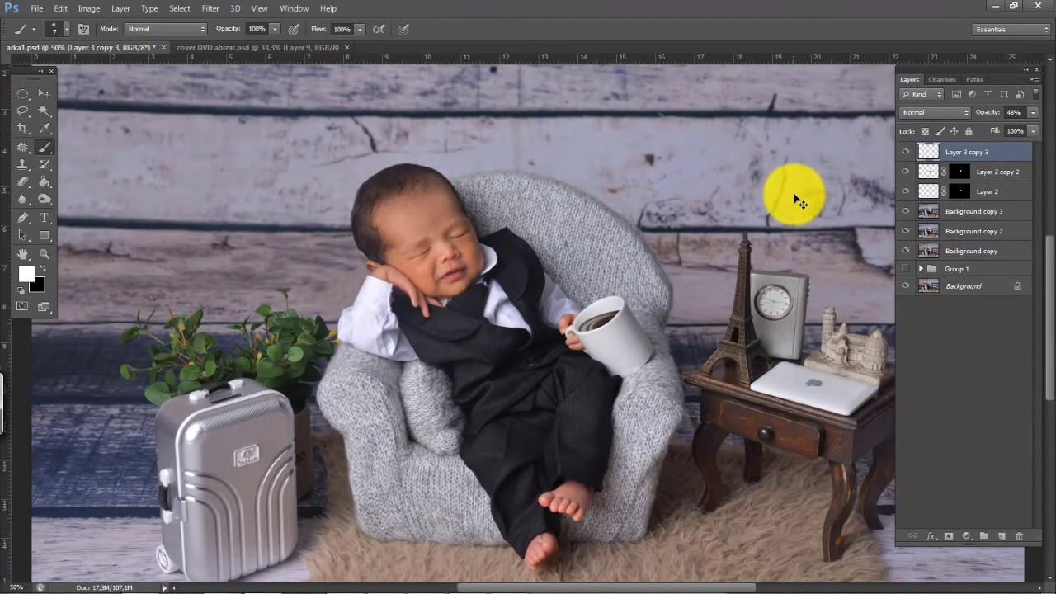
pyautogui.scroll(-1, 796, 203)
pyautogui.scroll(2, 778, 210)
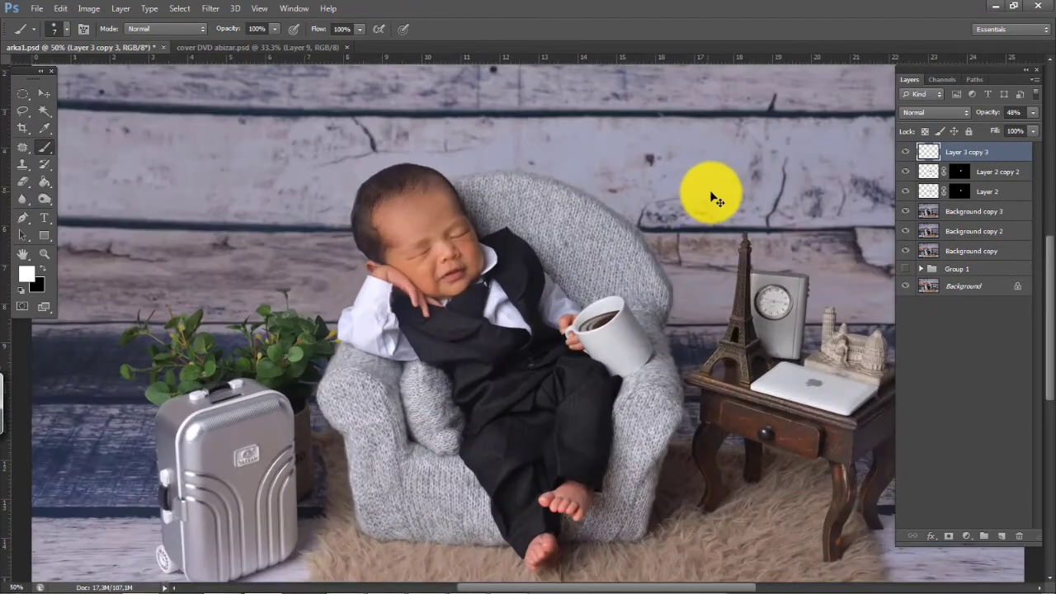
pyautogui.scroll(-1, 707, 195)
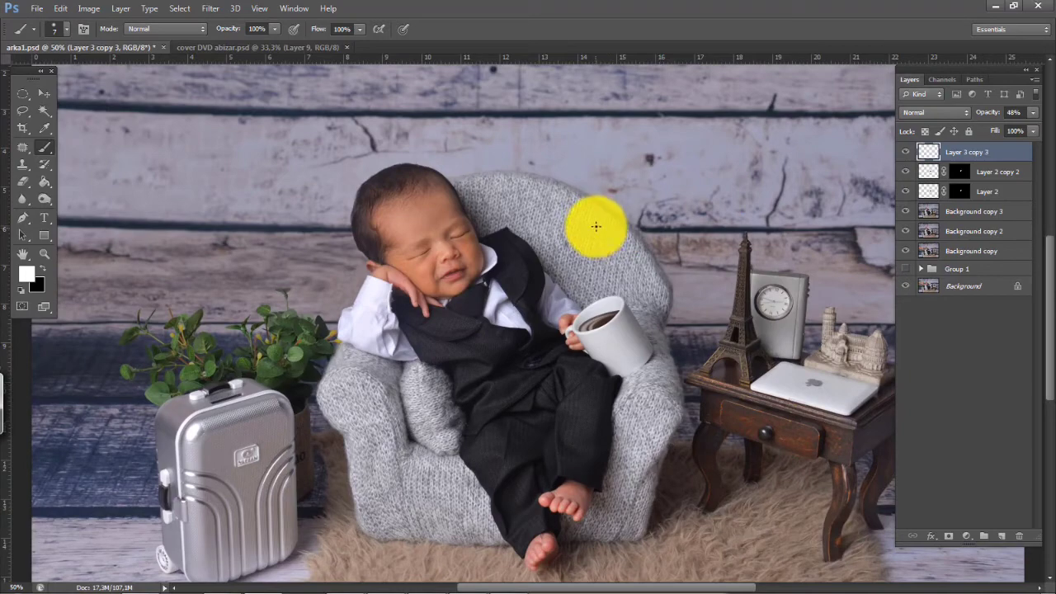
pyautogui.moveTo(612, 259); pyautogui.dragTo(524, 241)
pyautogui.scroll(4, 524, 241)
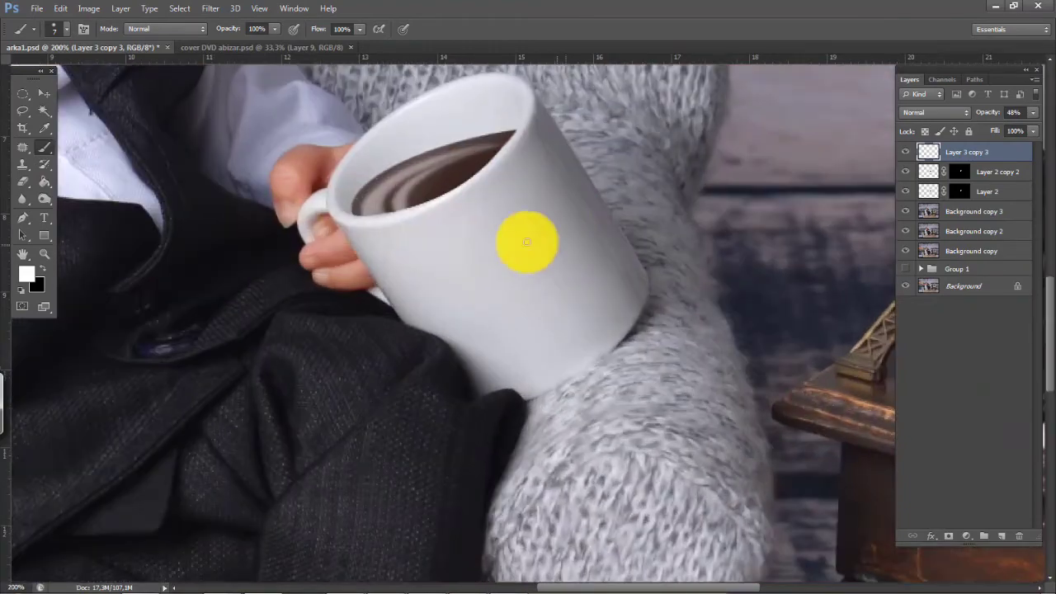
pyautogui.moveTo(590, 358); pyautogui.dragTo(483, 194)
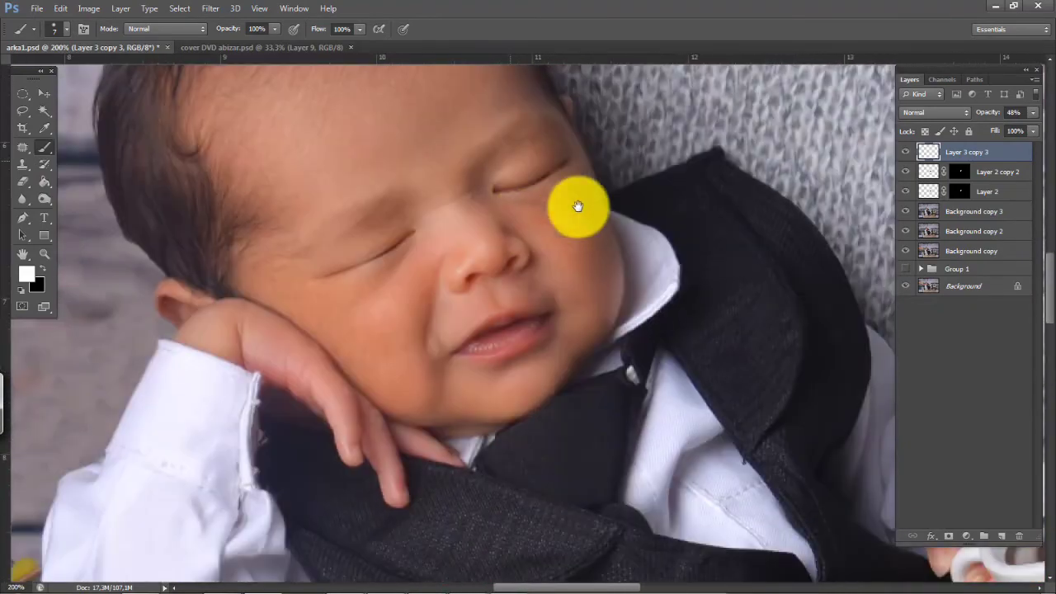
# Duplicate the layers from Background copy 2 up to Layer 3 copy 3 and merge the duplicates into one layer
pyautogui.click(977, 211)
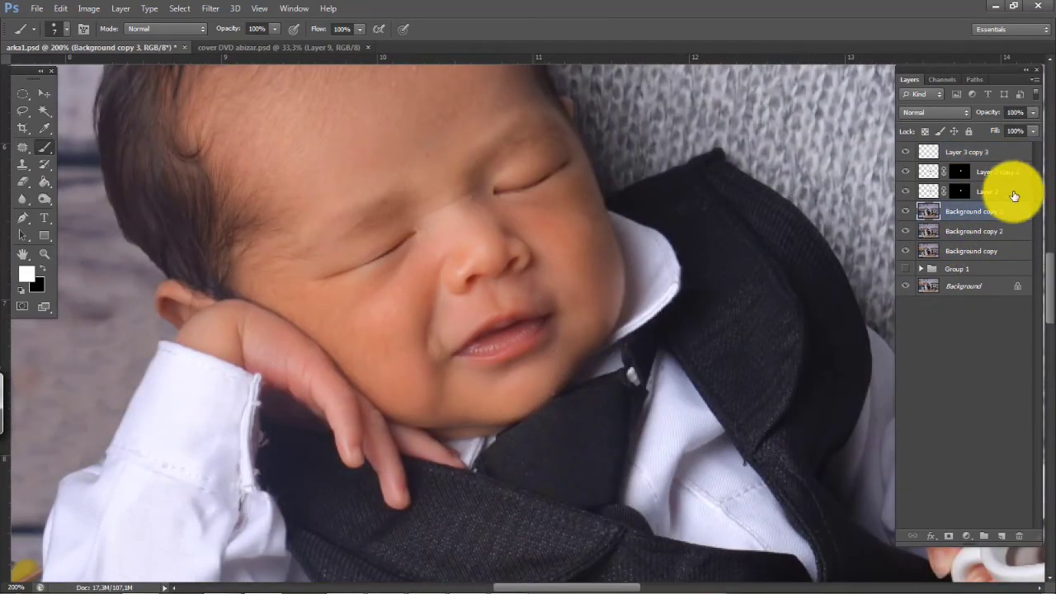
pyautogui.click(977, 231)
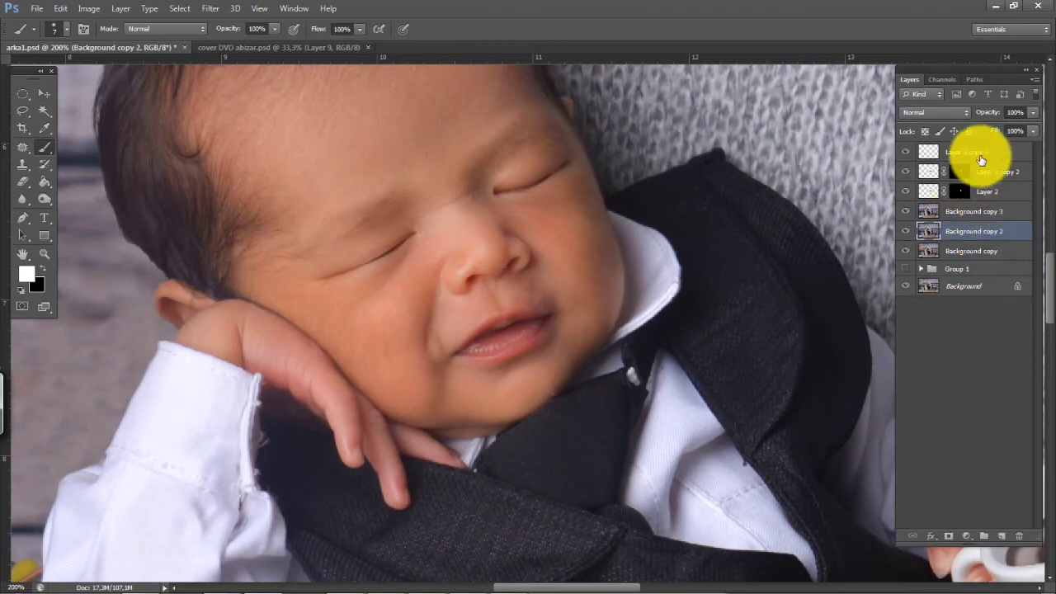
pyautogui.keyDown('shift'); pyautogui.click(981, 156); pyautogui.keyUp('shift')
pyautogui.moveTo(995, 236); pyautogui.dragTo(1003, 532)
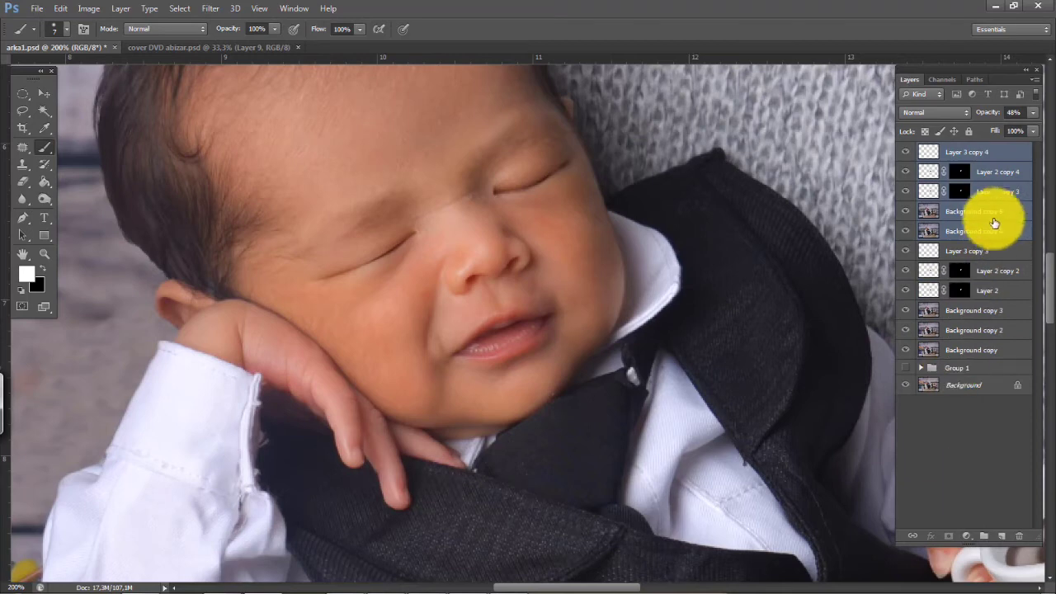
pyautogui.rightClick(973, 211)
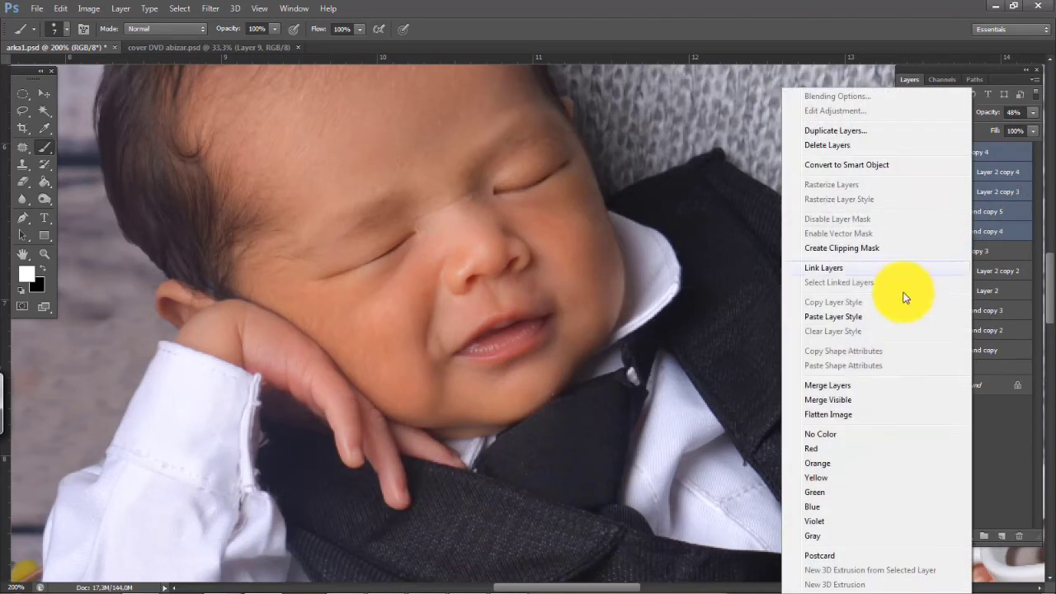
pyautogui.click(849, 379)
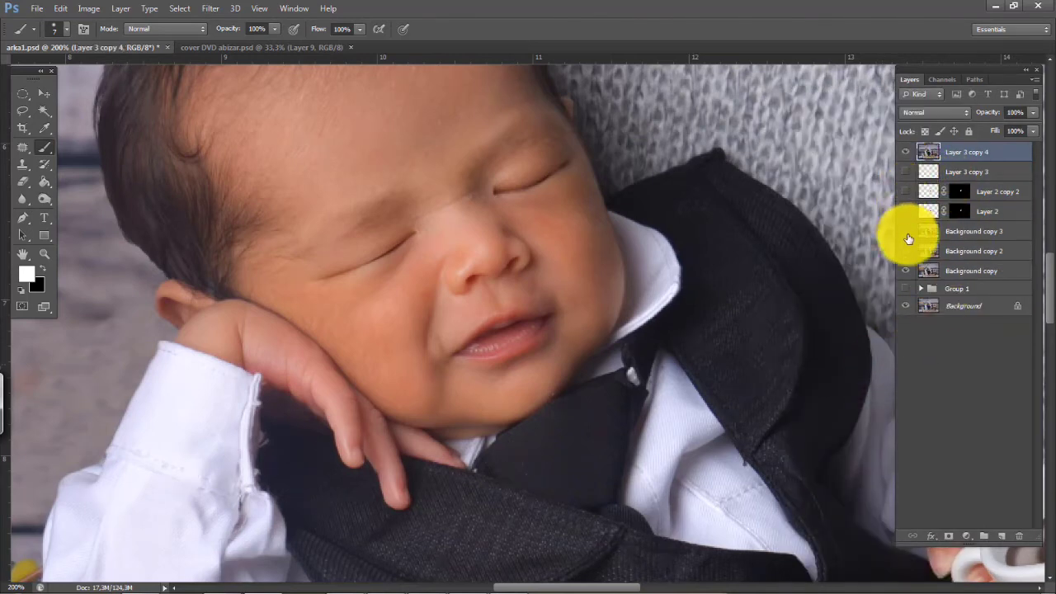
# Hide Layer 3 copy 3, Layer 2 copy 2, Layer 2, Background copy 2 and Background copy beneath the merged layer
pyautogui.click(906, 270)
pyautogui.hotkey('ctrl', '-')
pyautogui.hotkey('ctrl', '-')
pyautogui.hotkey('ctrl', '-')
pyautogui.hotkey('ctrl', '-')
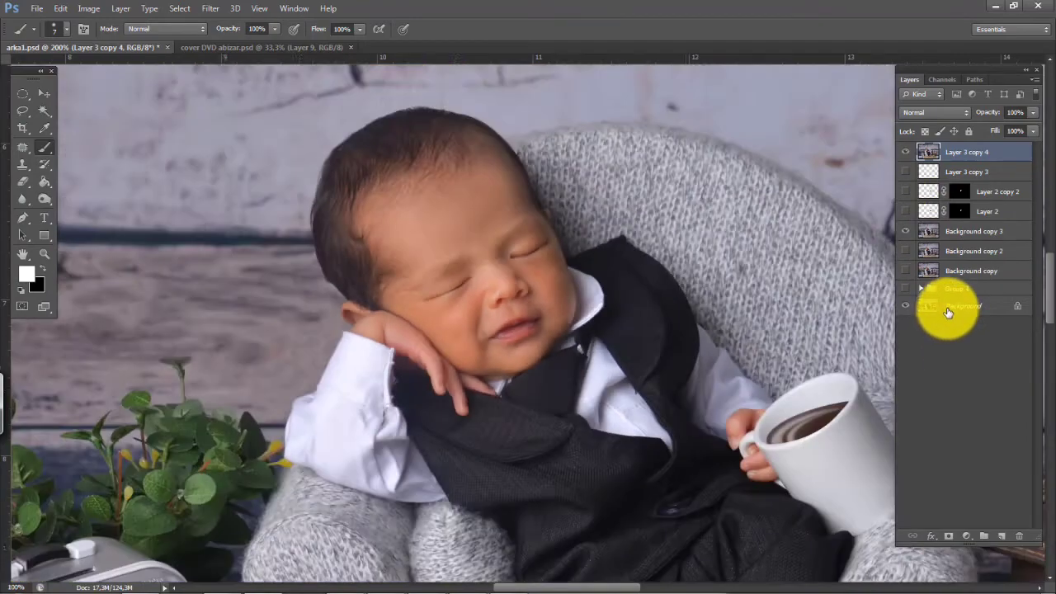
pyautogui.hotkey('ctrl', '+')
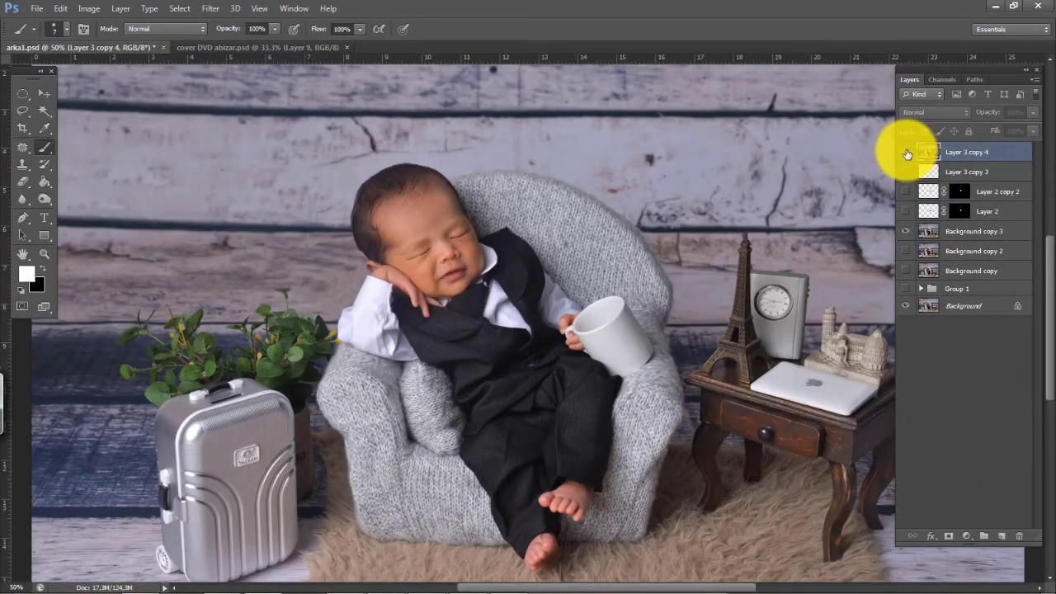
# Compare the photo with the merged layer hidden and shown, and inspect the suit and mug up close
pyautogui.click(906, 152)
pyautogui.hotkey('ctrl', '+')
pyautogui.hotkey('ctrl', '+')
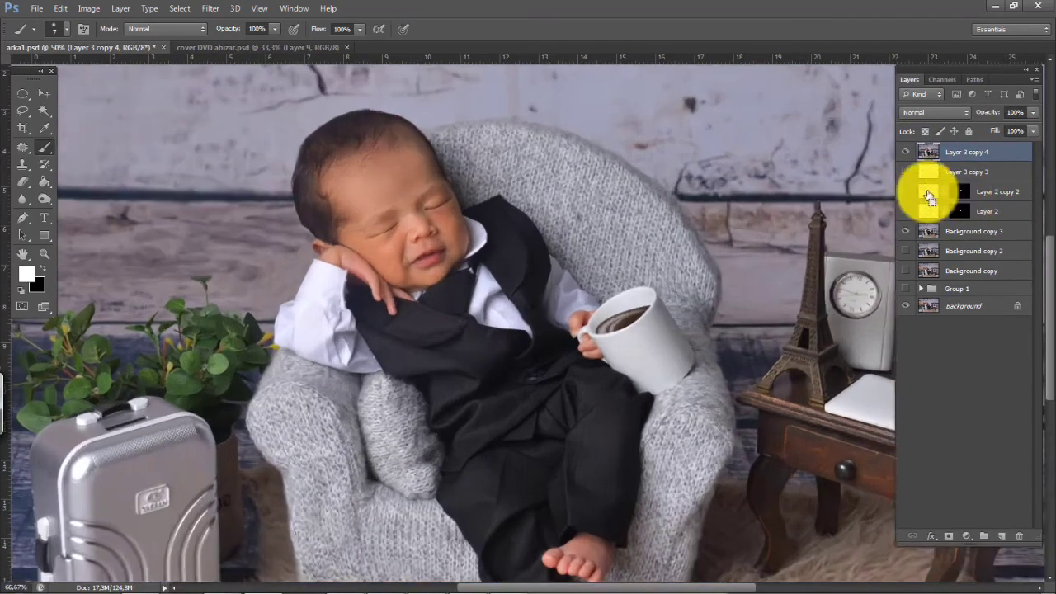
pyautogui.hotkey('ctrl', '+')
pyautogui.moveTo(554, 190); pyautogui.dragTo(539, 292)
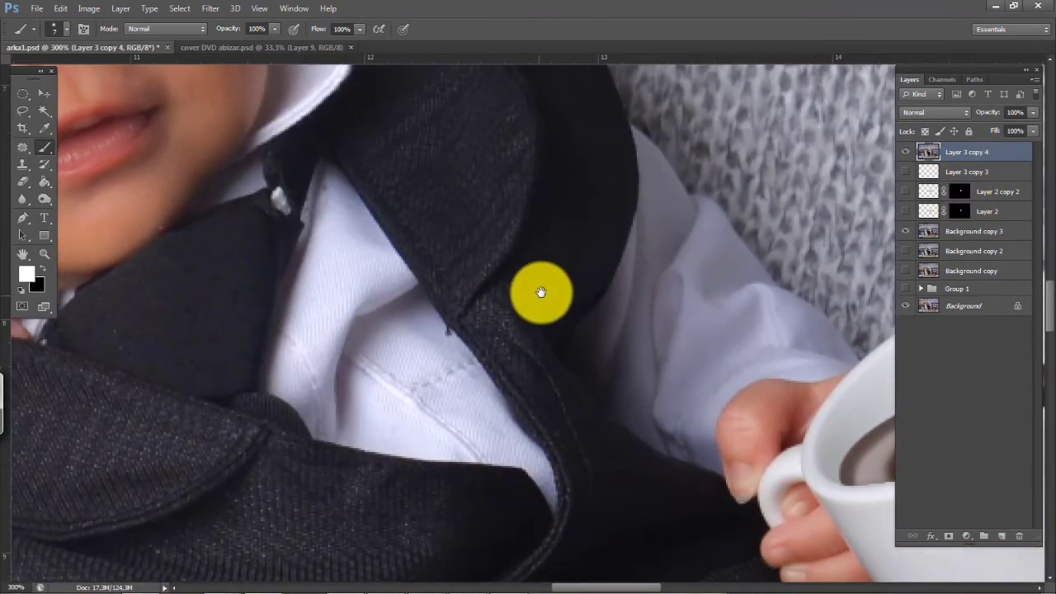
pyautogui.hotkey('ctrl', '-')
pyautogui.hotkey('ctrl', '-')
pyautogui.hotkey('ctrl', '-')
pyautogui.hotkey('ctrl', '-')
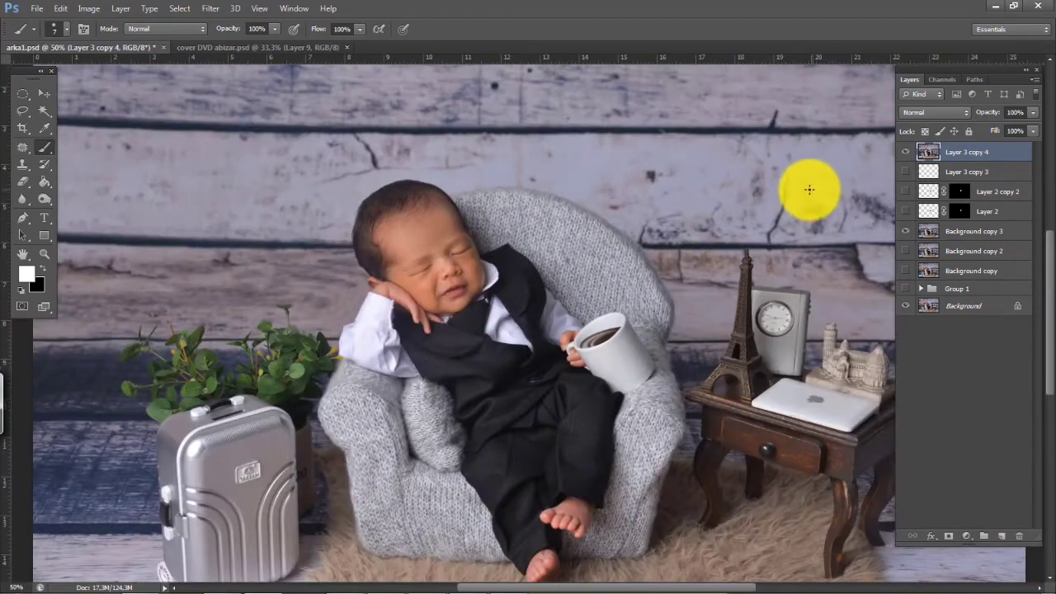
# Hide Background copy 3 and switch the merged layer off and on to compare the retouched photo with the original
pyautogui.click(905, 152)
pyautogui.click(905, 231)
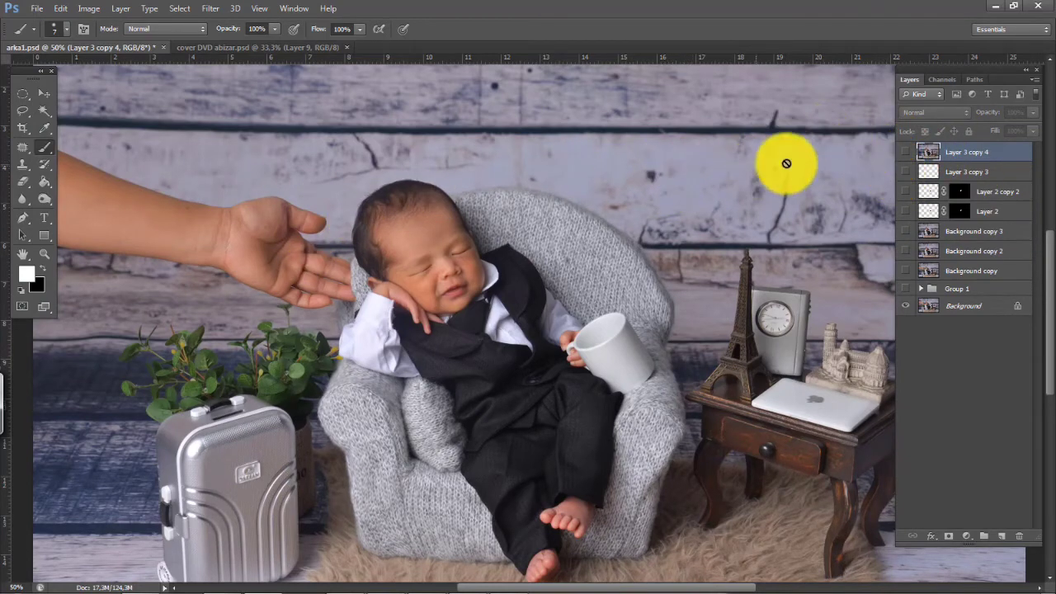
pyautogui.click(907, 153)
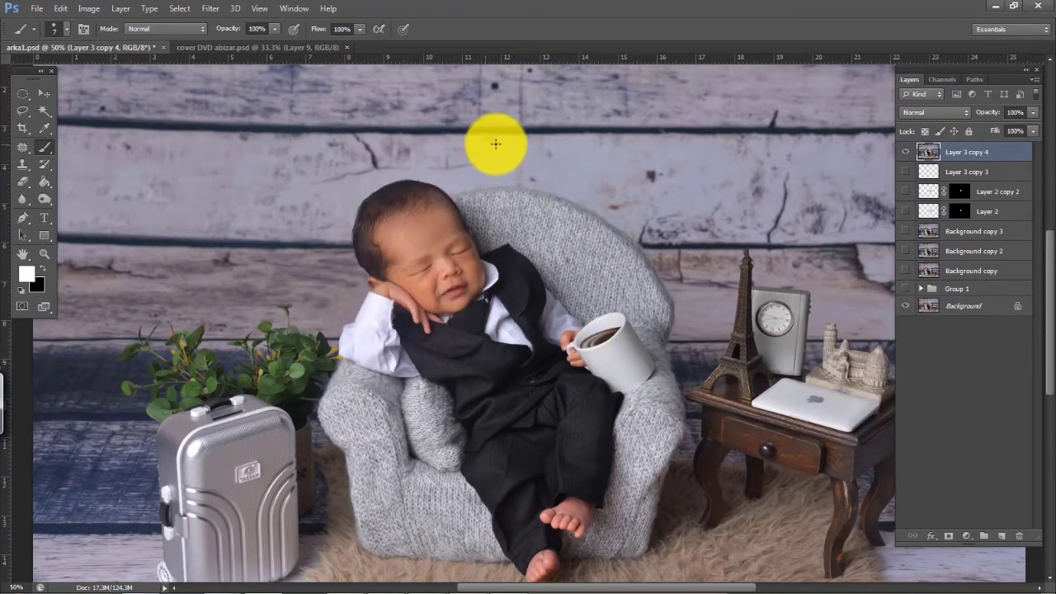
# Inspect the baby's face up close and duplicate the merged layer Layer 3 copy 4
pyautogui.hotkey('ctrl', '+')
pyautogui.hotkey('ctrl', '+')
pyautogui.hotkey('ctrl', '+')
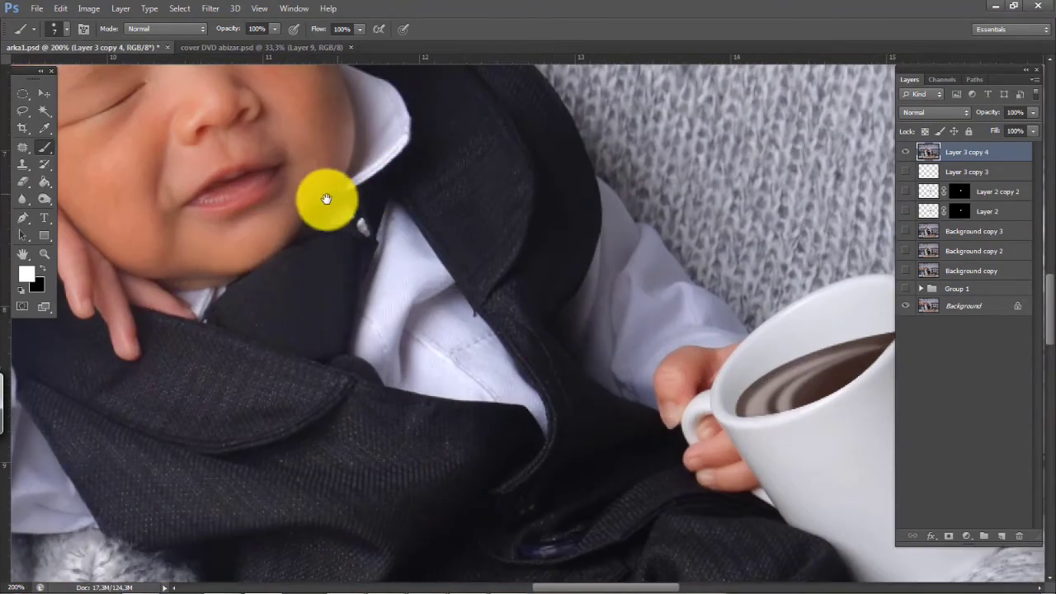
pyautogui.moveTo(260, 137); pyautogui.dragTo(535, 313)
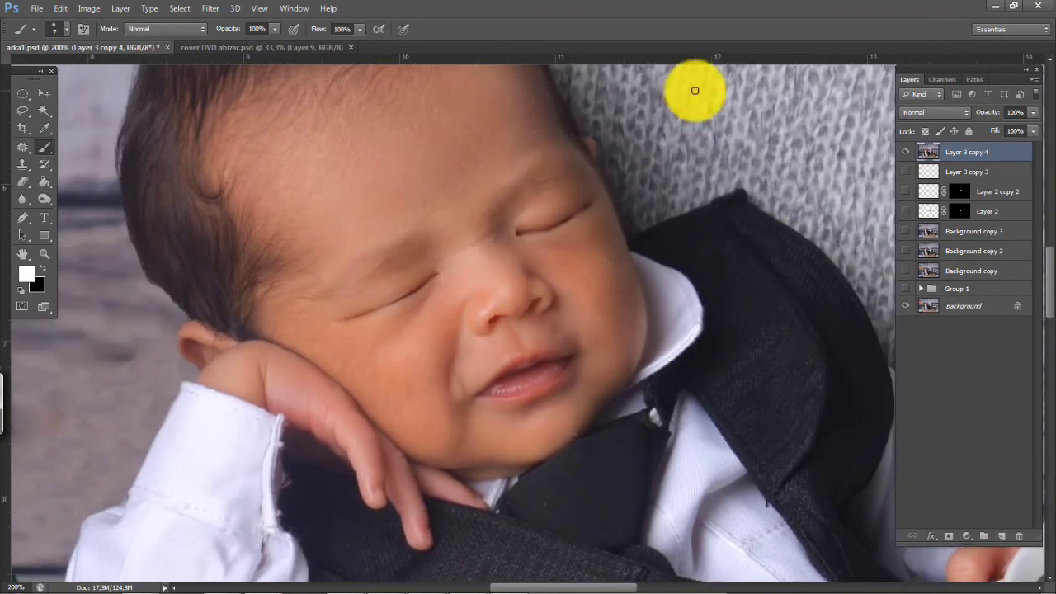
pyautogui.moveTo(979, 157); pyautogui.dragTo(1002, 538)
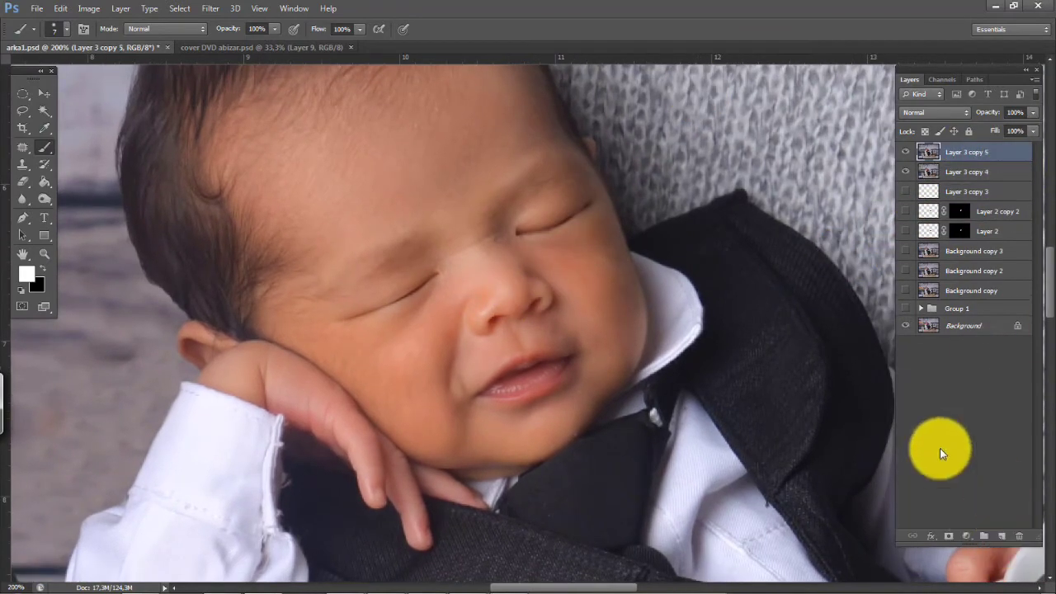
# Darken the lash lines of both closed eyes with the Burn tool, using a 3 px brush, Midtones range and 19% exposure
pyautogui.click(45, 200)
pyautogui.hotkey('ctrl', '+')
pyautogui.hotkey('ctrl', '+')
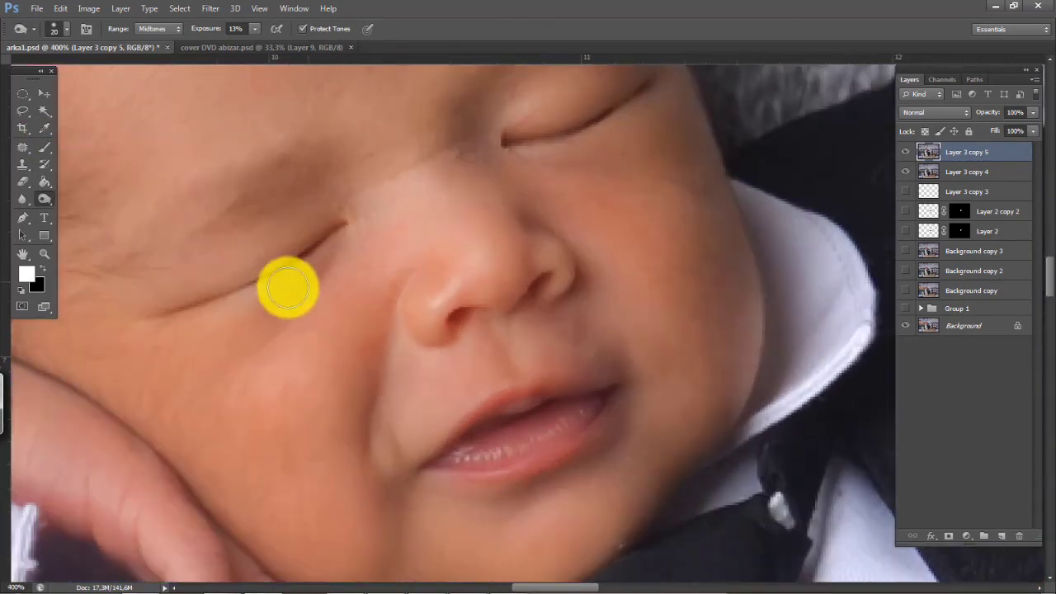
pyautogui.moveTo(286, 305); pyautogui.dragTo(339, 339)
pyautogui.press('[')
pyautogui.press('[')
pyautogui.press('[')
pyautogui.press('[')
pyautogui.press('[')
pyautogui.press('[')
pyautogui.press('[')
pyautogui.press('[')
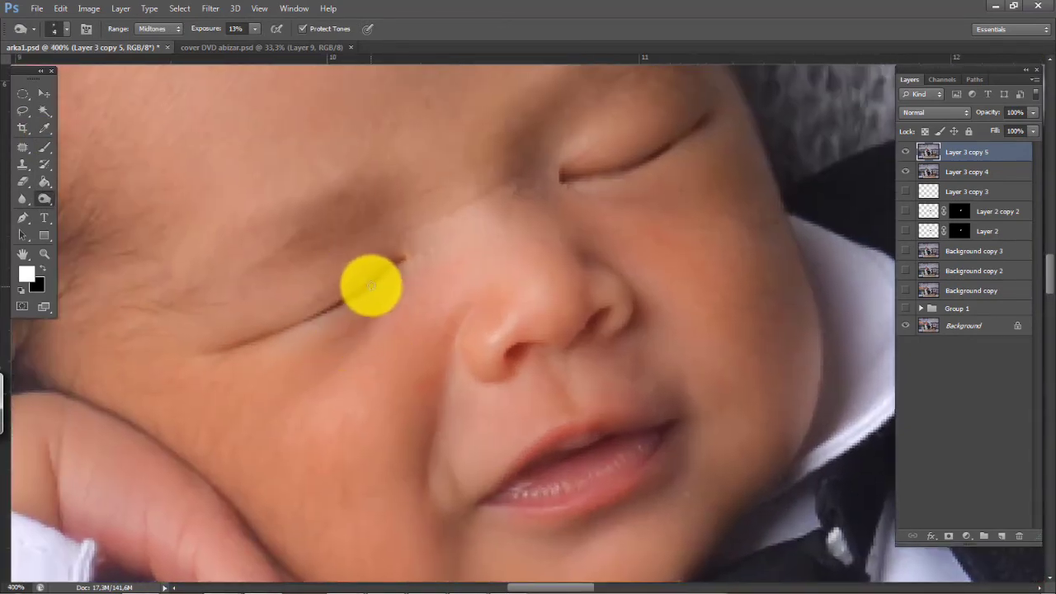
pyautogui.press('[')
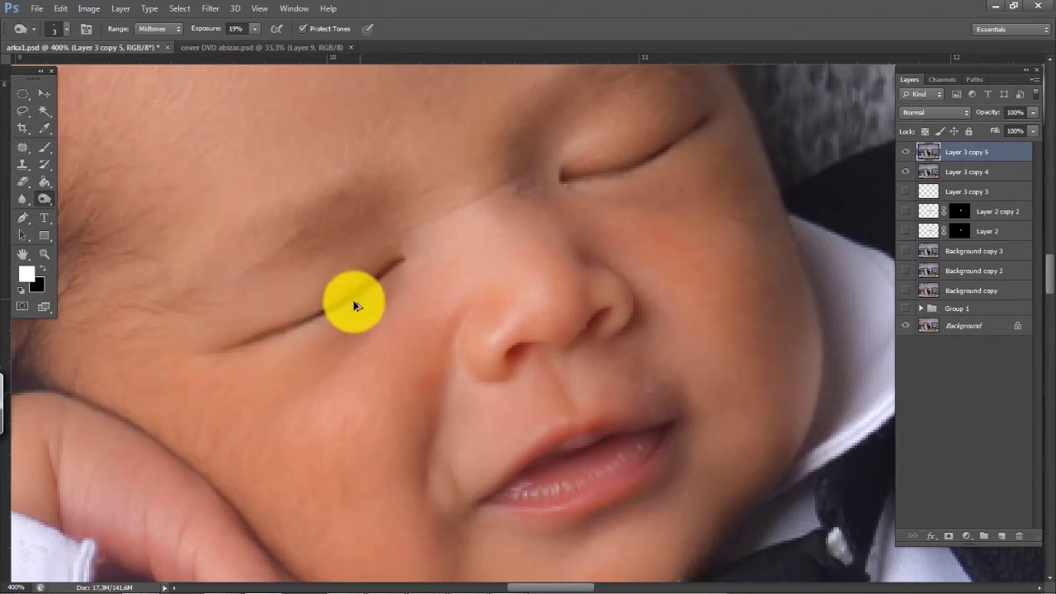
pyautogui.moveTo(326, 316)
pyautogui.mouseDown()
pyautogui.moveTo(286, 329)
pyautogui.moveTo(345, 302)
pyautogui.moveTo(259, 340)
pyautogui.mouseUp()
pyautogui.moveTo(368, 292)
pyautogui.mouseDown()
pyautogui.moveTo(399, 263)
pyautogui.moveTo(298, 323)
pyautogui.mouseUp()
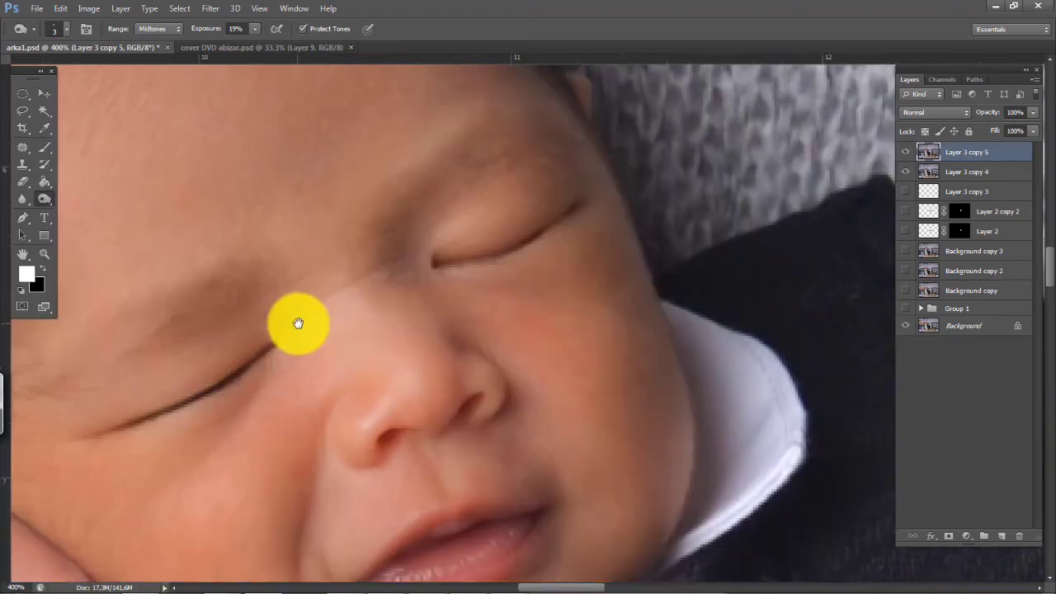
pyautogui.moveTo(472, 268)
pyautogui.mouseDown()
pyautogui.moveTo(501, 258)
pyautogui.moveTo(449, 268)
pyautogui.moveTo(539, 243)
pyautogui.moveTo(572, 213)
pyautogui.moveTo(482, 269)
pyautogui.moveTo(568, 217)
pyautogui.mouseUp()
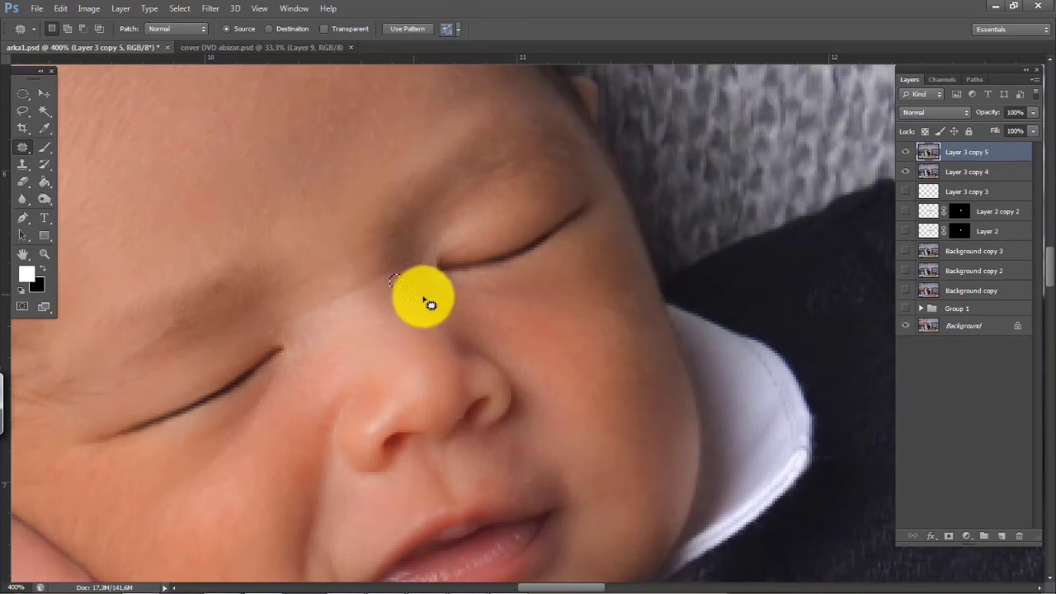
# Patch the uneven skin on the nose bridge and between the eyebrows with clean nearby skin
pyautogui.click(23, 151)
pyautogui.click(90, 169)
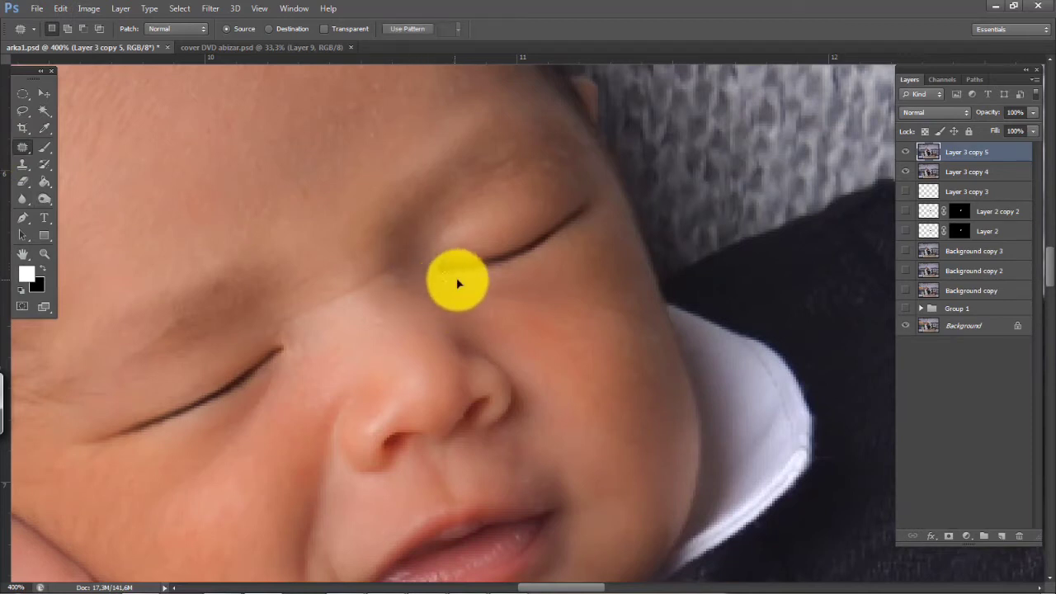
pyautogui.hotkey('ctrl', 'd')
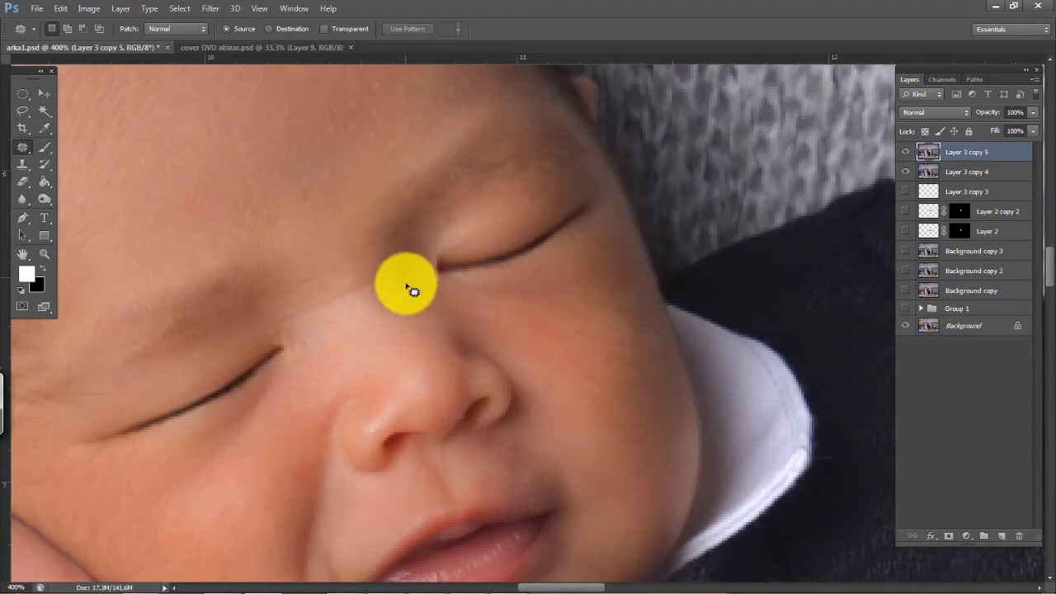
pyautogui.moveTo(418, 286); pyautogui.dragTo(405, 255)
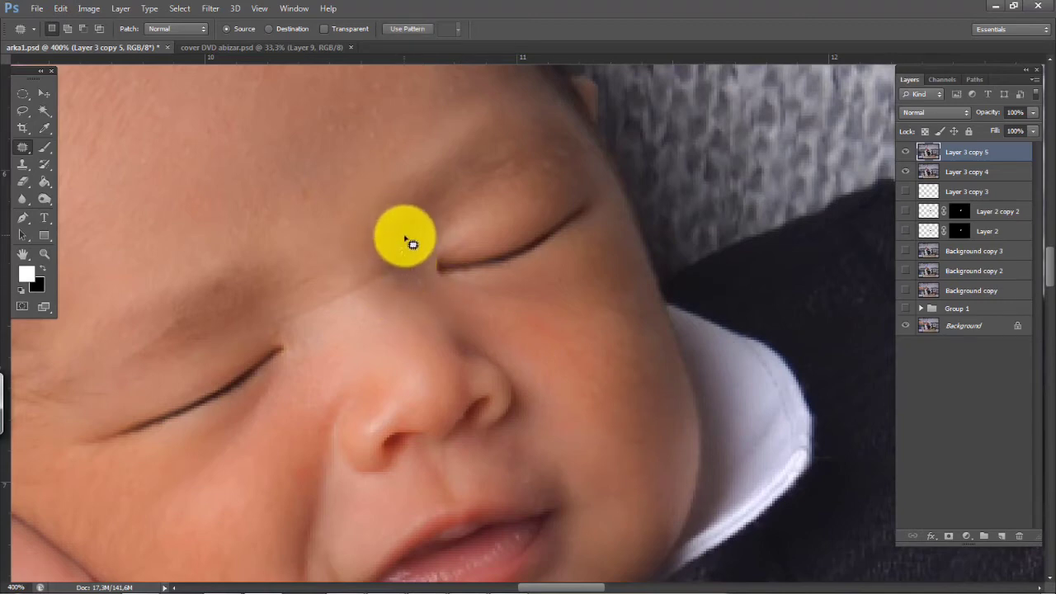
pyautogui.moveTo(414, 248); pyautogui.dragTo(364, 265)
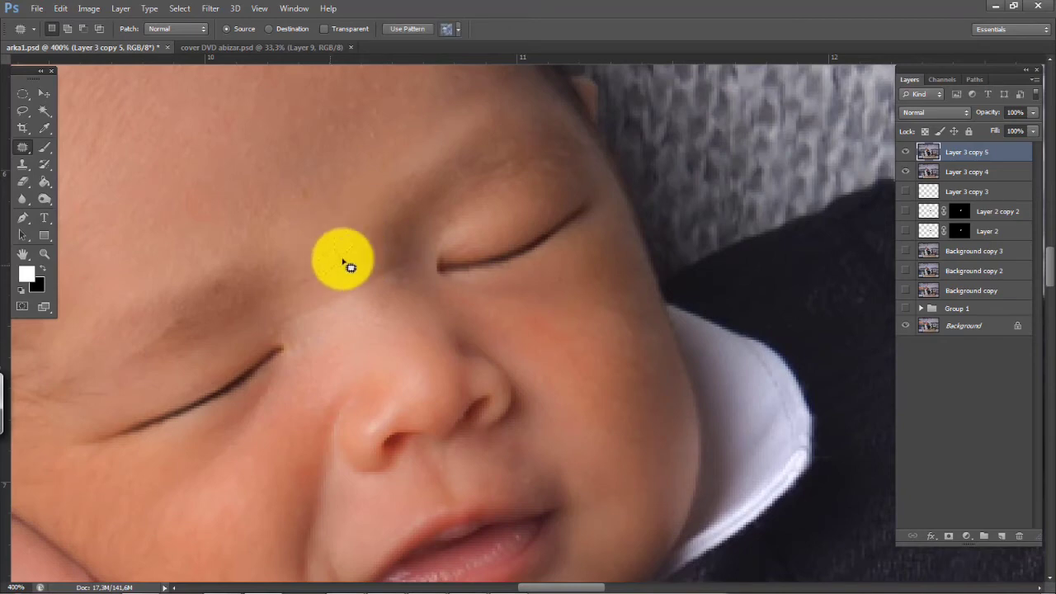
pyautogui.hotkey('ctrl', 'd')
# Patch the skin at the other eye's inner corner and the small area beneath the nostril
pyautogui.moveTo(284, 332); pyautogui.dragTo(242, 218)
pyautogui.hotkey('ctrl', 'd')
pyautogui.moveTo(268, 368)
pyautogui.mouseDown()
pyautogui.moveTo(278, 285)
pyautogui.moveTo(269, 276)
pyautogui.mouseUp()
pyautogui.moveTo(265, 292)
pyautogui.mouseDown()
pyautogui.moveTo(256, 244)
pyautogui.moveTo(279, 242)
pyautogui.mouseUp()
pyautogui.hotkey('ctrl', 'd')
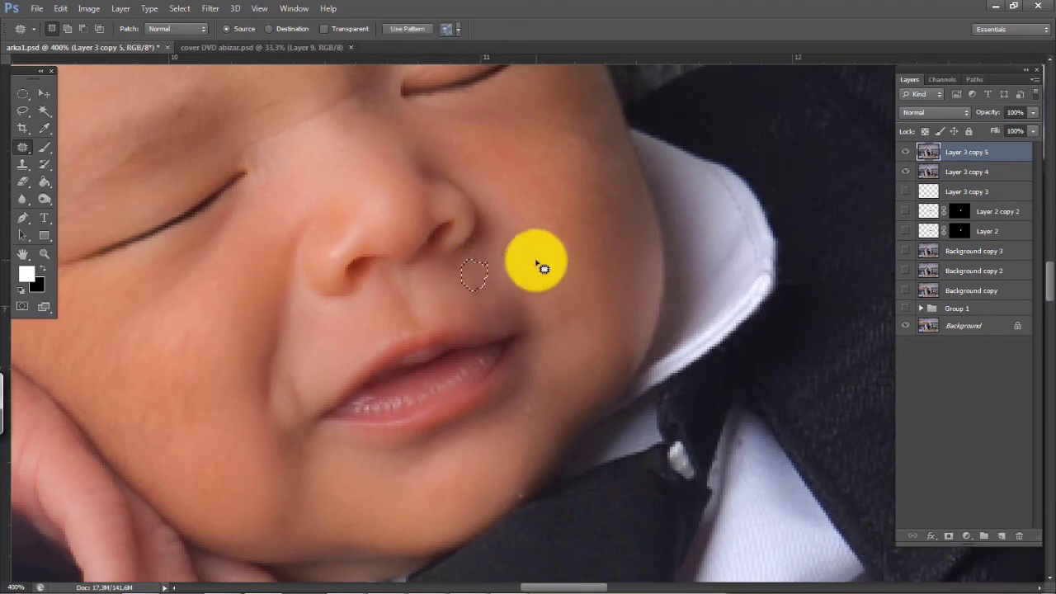
pyautogui.hotkey('ctrl', 'd')
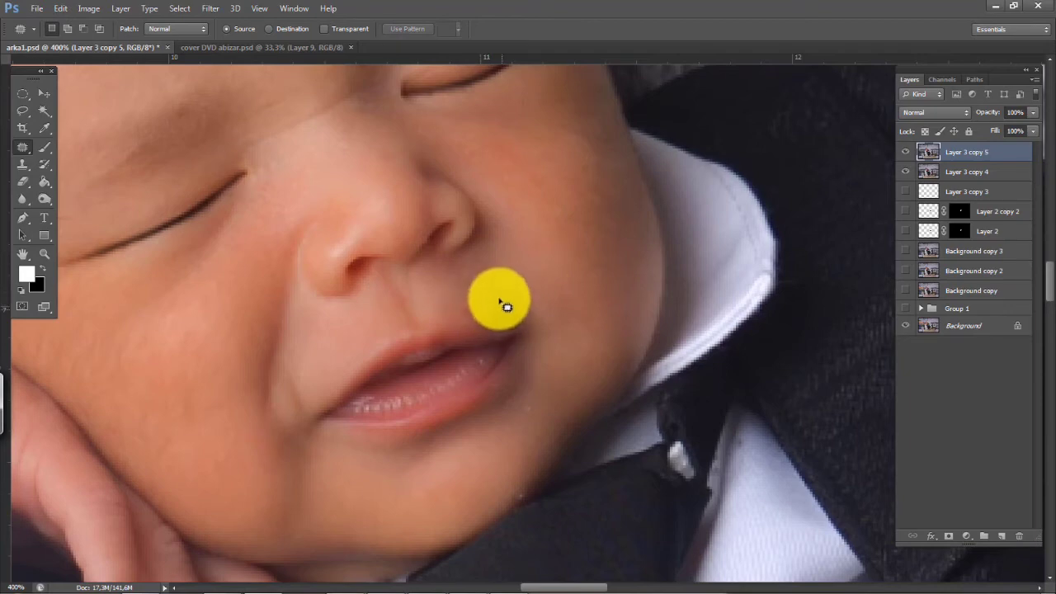
# Patch the blotchy skin between the nostril and the corner of the mouth in several small areas
pyautogui.moveTo(499, 302); pyautogui.dragTo(498, 298)
pyautogui.moveTo(492, 304)
pyautogui.mouseDown()
pyautogui.moveTo(520, 280)
pyautogui.moveTo(474, 290)
pyautogui.mouseUp()
pyautogui.moveTo(474, 290)
pyautogui.mouseDown()
pyautogui.moveTo(516, 273)
pyautogui.moveTo(512, 304)
pyautogui.mouseUp()
pyautogui.hotkey('ctrl', 'd')
pyautogui.moveTo(511, 304); pyautogui.dragTo(521, 255)
pyautogui.hotkey('ctrl', 'd')
pyautogui.moveTo(471, 289); pyautogui.dragTo(477, 290)
pyautogui.moveTo(477, 290)
pyautogui.mouseDown()
pyautogui.moveTo(524, 280)
pyautogui.moveTo(501, 309)
pyautogui.mouseUp()
pyautogui.hotkey('ctrl', 'd')
pyautogui.moveTo(501, 309); pyautogui.dragTo(521, 286)
pyautogui.hotkey('ctrl', 'd')
pyautogui.moveTo(465, 314); pyautogui.dragTo(486, 298)
pyautogui.moveTo(487, 299); pyautogui.dragTo(521, 291)
pyautogui.hotkey('ctrl', 'd')
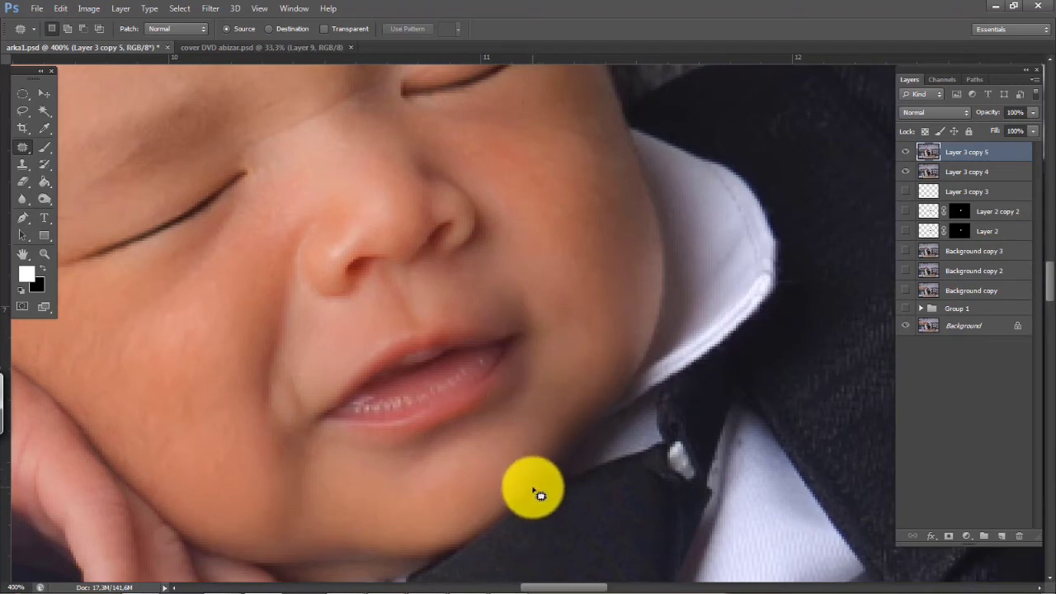
# Patch the light spot on the jaw edge next to the dark vest
pyautogui.moveTo(520, 489)
pyautogui.mouseDown()
pyautogui.moveTo(560, 446)
pyautogui.moveTo(530, 481)
pyautogui.moveTo(536, 456)
pyautogui.mouseUp()
pyautogui.hotkey('ctrl', 'd')
pyautogui.hotkey('ctrl', 'd')
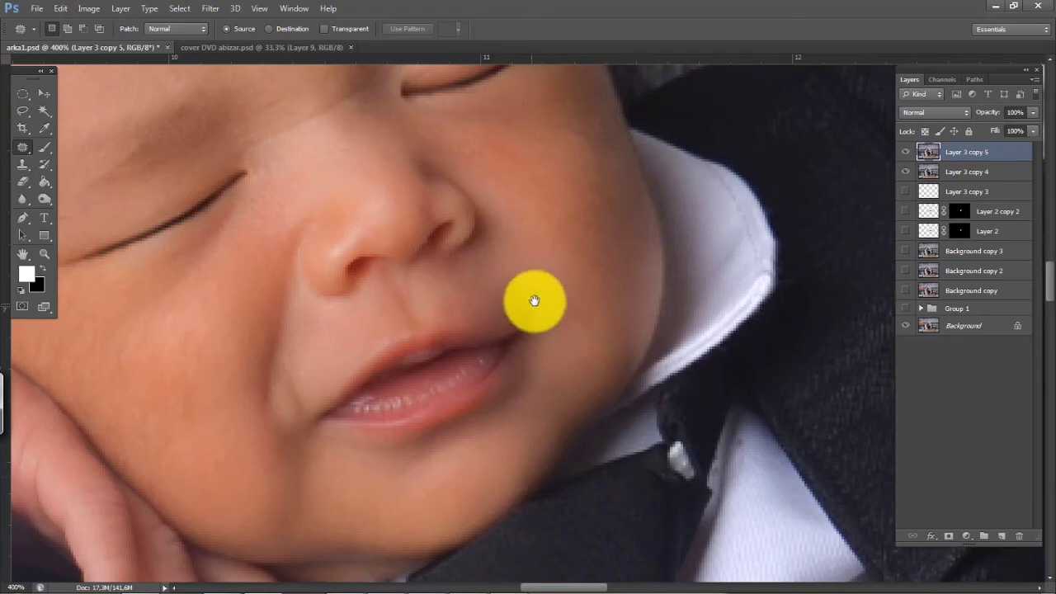
# Patch the small light spots on the baby's forehead with clean nearby skin
pyautogui.moveTo(534, 302); pyautogui.dragTo(536, 412)
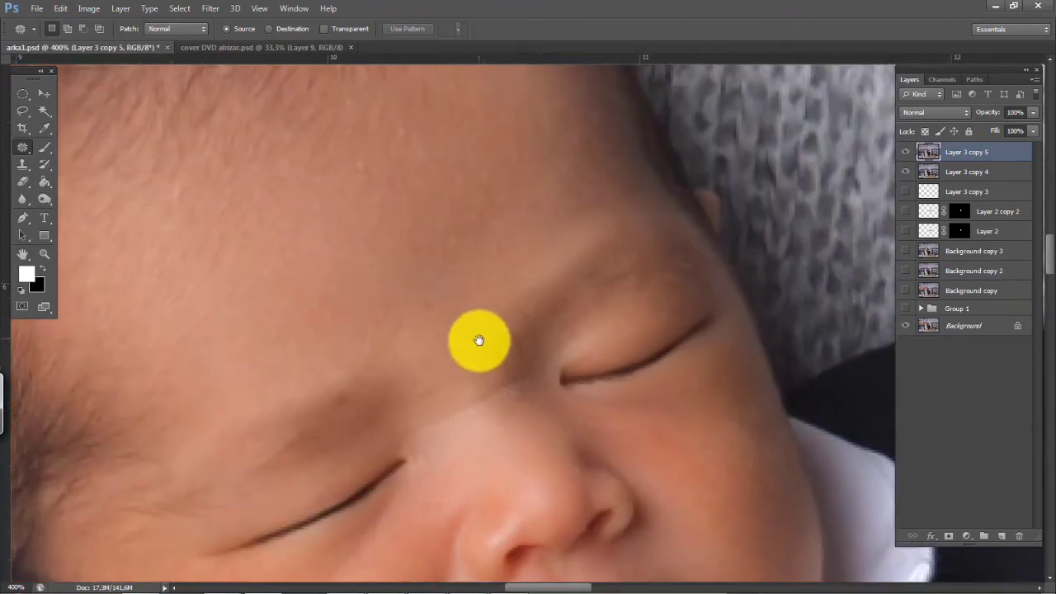
pyautogui.moveTo(478, 340); pyautogui.dragTo(508, 386)
pyautogui.moveTo(476, 316); pyautogui.dragTo(486, 374)
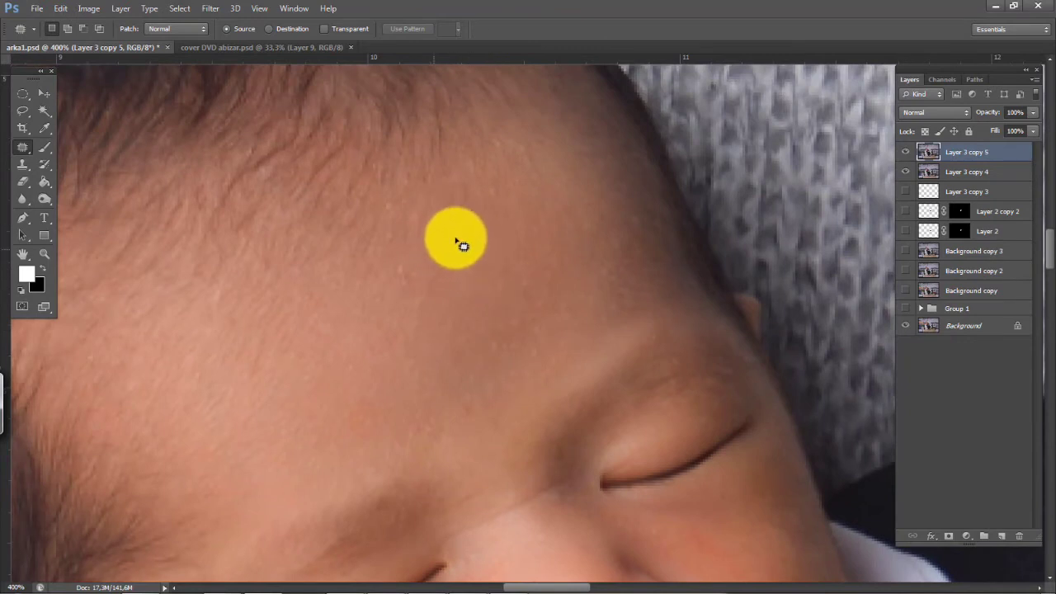
pyautogui.moveTo(430, 262)
pyautogui.mouseDown()
pyautogui.moveTo(395, 263)
pyautogui.moveTo(400, 211)
pyautogui.mouseUp()
pyautogui.hotkey('ctrl', 'd')
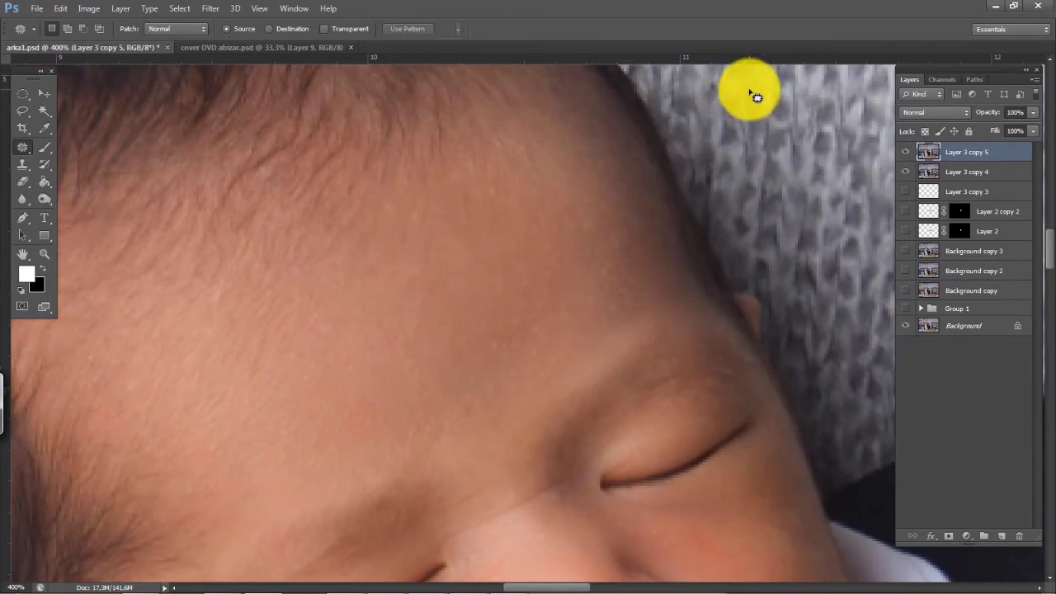
# Patch the blemished skin on top of the upper foot with clean skin from the same foot
pyautogui.scroll(-2, 603, 242)
pyautogui.scroll(1, 558, 259)
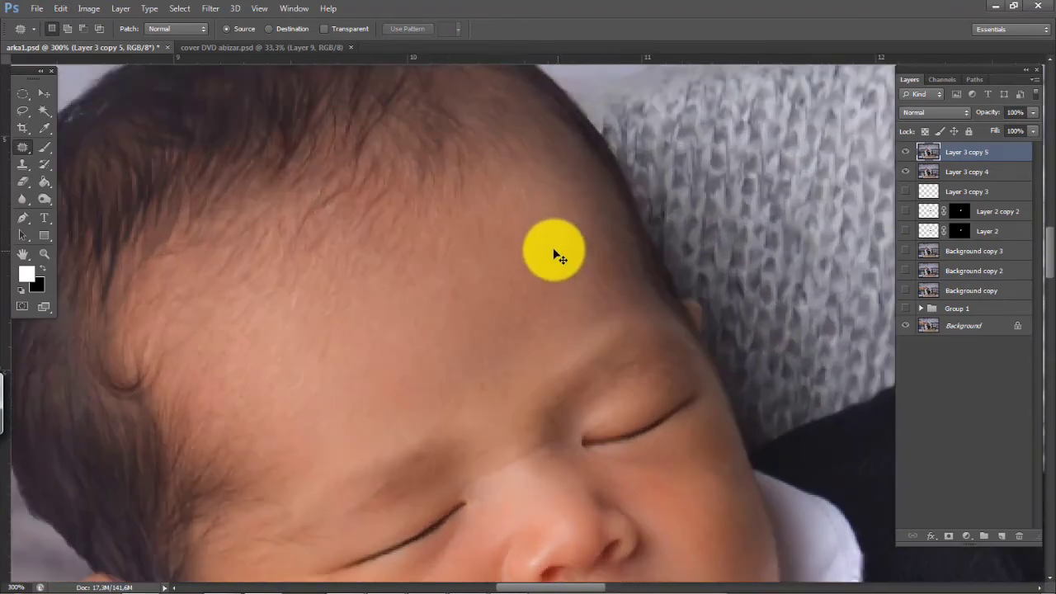
pyautogui.scroll(-5, 487, 203)
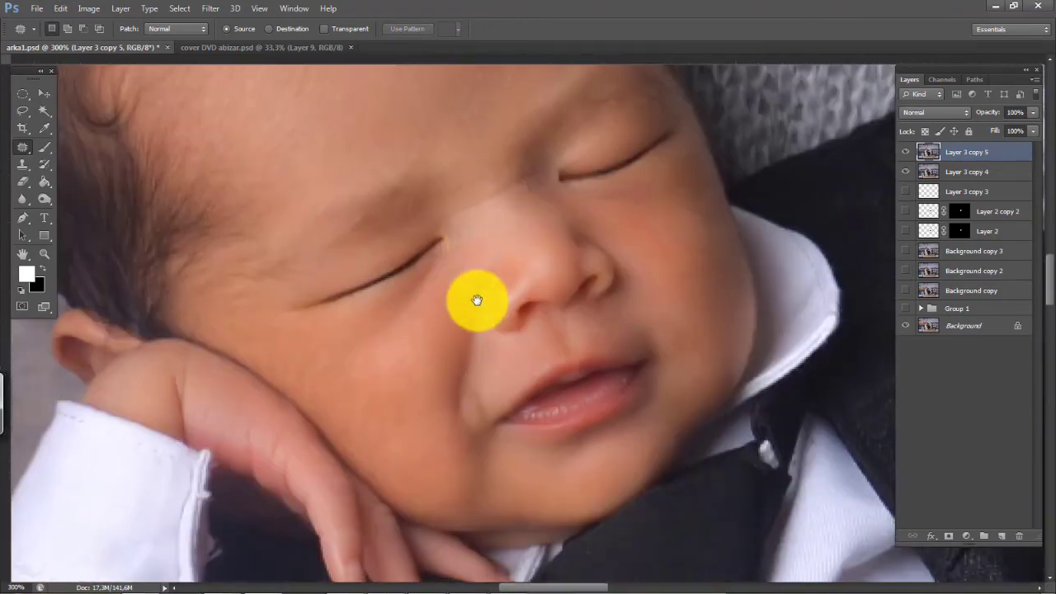
pyautogui.scroll(-10, 471, 200)
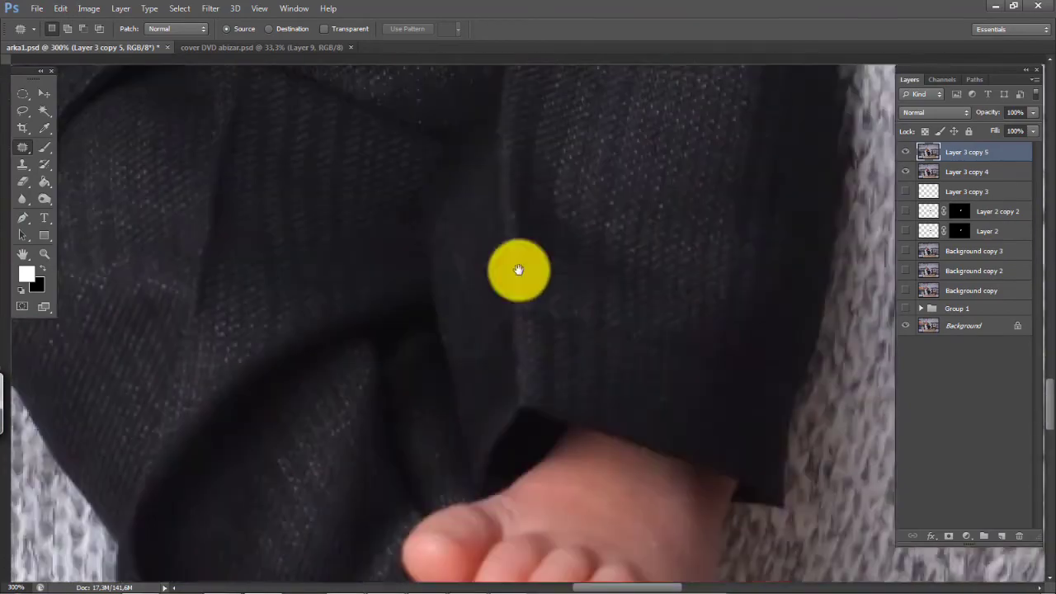
pyautogui.moveTo(518, 270); pyautogui.dragTo(513, 348)
pyautogui.hotkey('ctrl', '+')
pyautogui.moveTo(445, 360)
pyautogui.mouseDown()
pyautogui.moveTo(436, 361)
pyautogui.moveTo(466, 338)
pyautogui.mouseUp()
pyautogui.hotkey('ctrl', 'd')
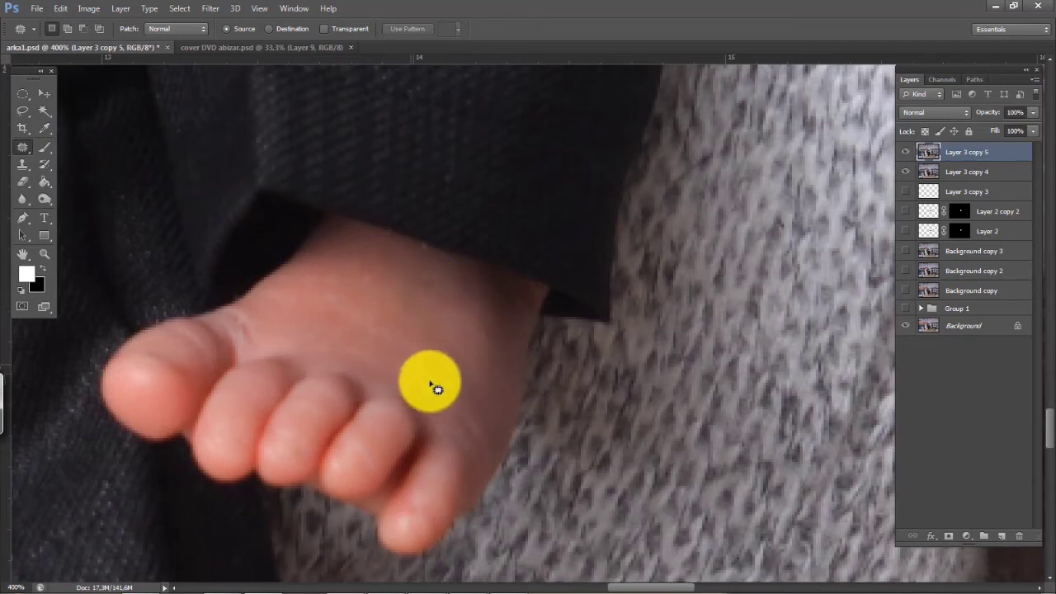
# Patch the light spot beside the trouser hem and the crease near the big toe on the upper foot
pyautogui.moveTo(436, 264); pyautogui.dragTo(462, 312)
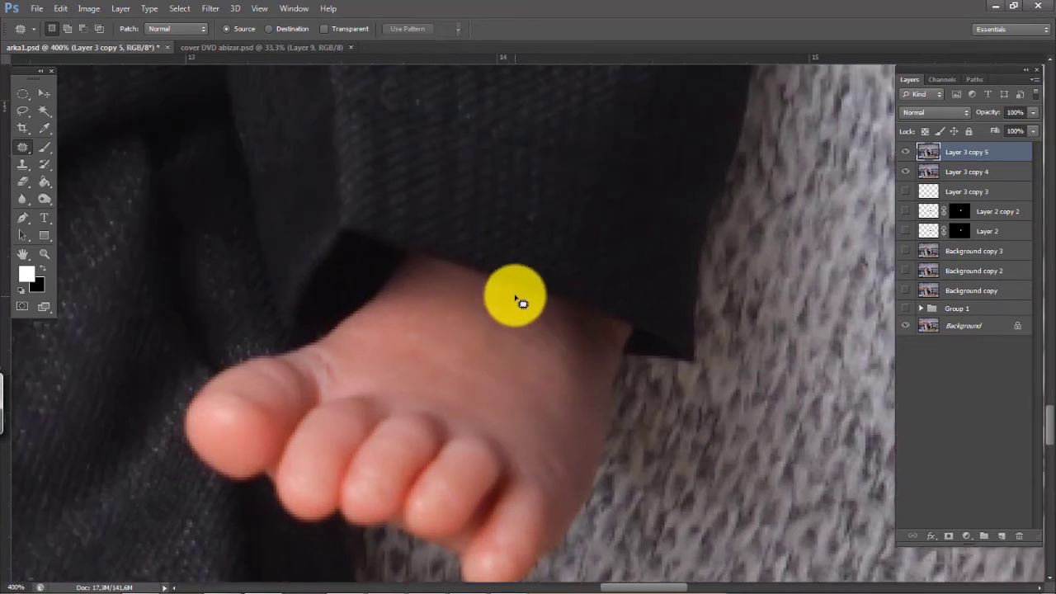
pyautogui.moveTo(520, 292); pyautogui.dragTo(526, 299)
pyautogui.hotkey('ctrl', 'd')
pyautogui.moveTo(455, 373); pyautogui.dragTo(566, 267)
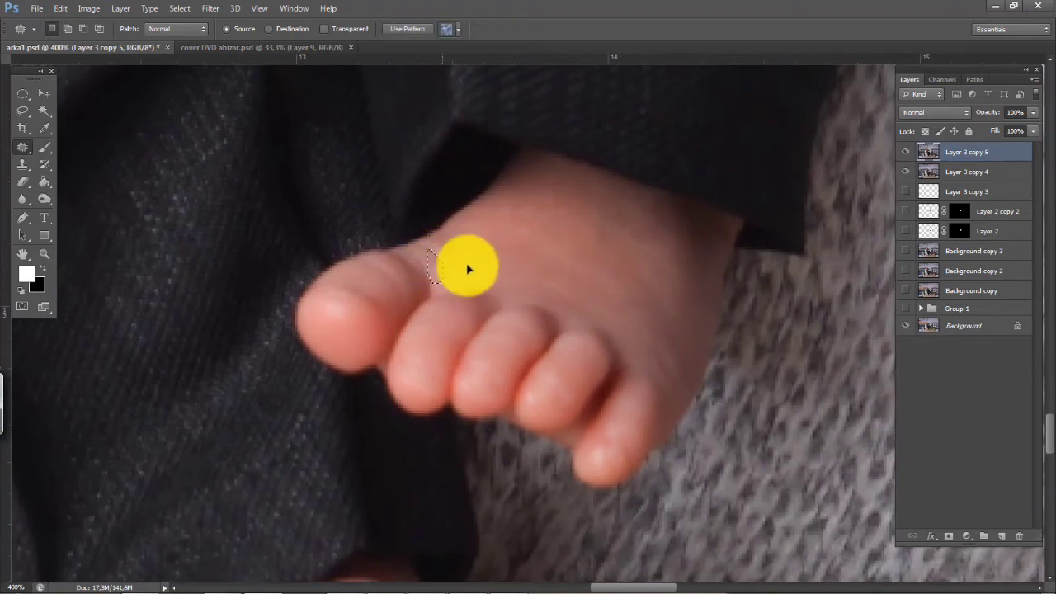
pyautogui.moveTo(601, 236); pyautogui.dragTo(598, 239)
pyautogui.click(577, 216)
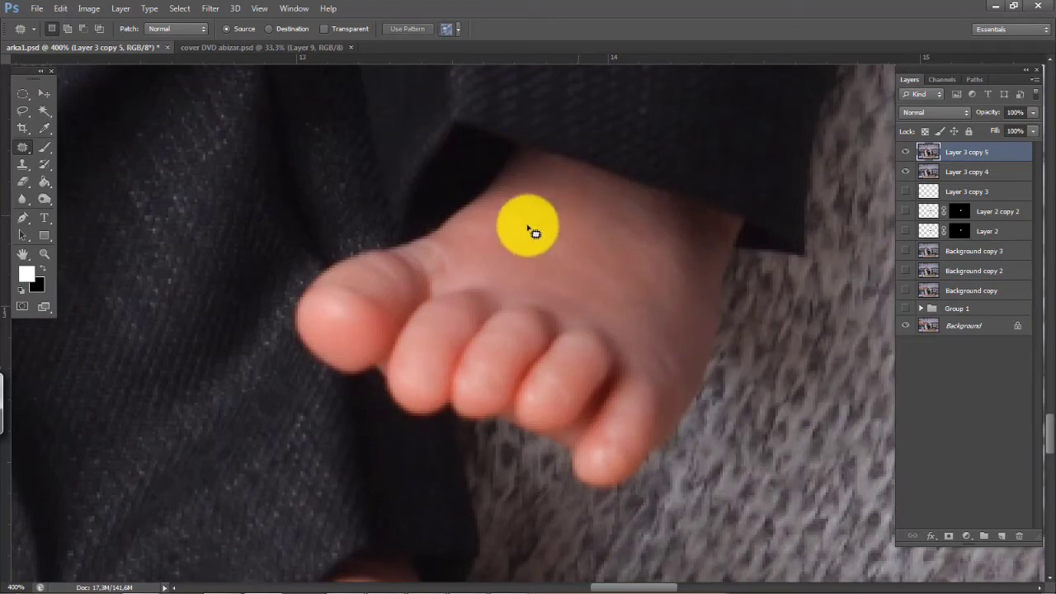
# Patch the dark crease behind the big toe of the lower foot with smooth nearby skin
pyautogui.moveTo(471, 311); pyautogui.dragTo(704, 193)
pyautogui.moveTo(485, 405); pyautogui.dragTo(544, 222)
pyautogui.moveTo(571, 281); pyautogui.dragTo(568, 280)
pyautogui.scroll(1, 621, 273)
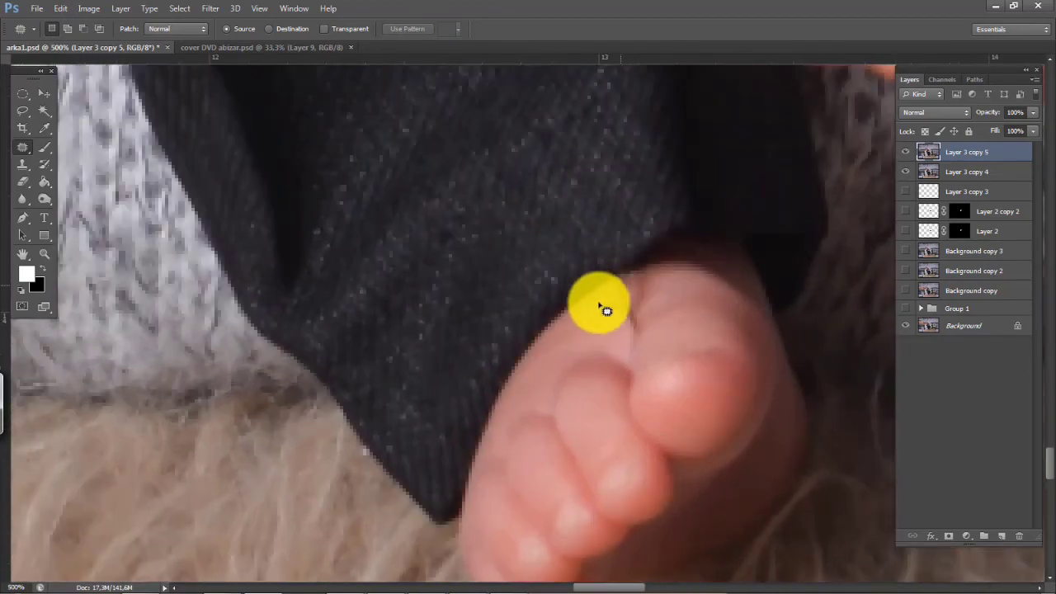
pyautogui.scroll(1, 565, 316)
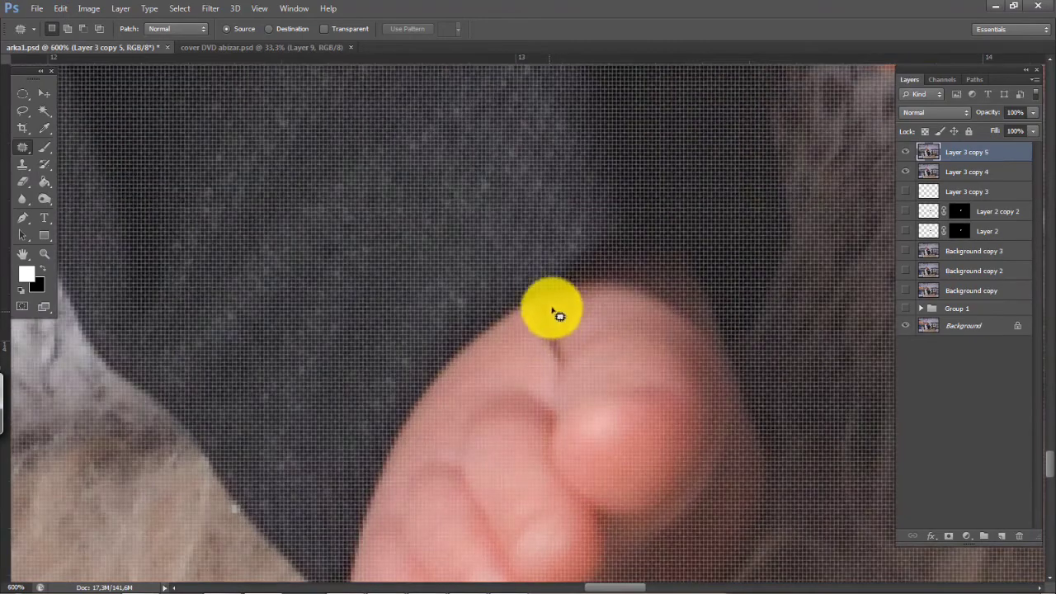
pyautogui.moveTo(525, 352); pyautogui.dragTo(511, 365)
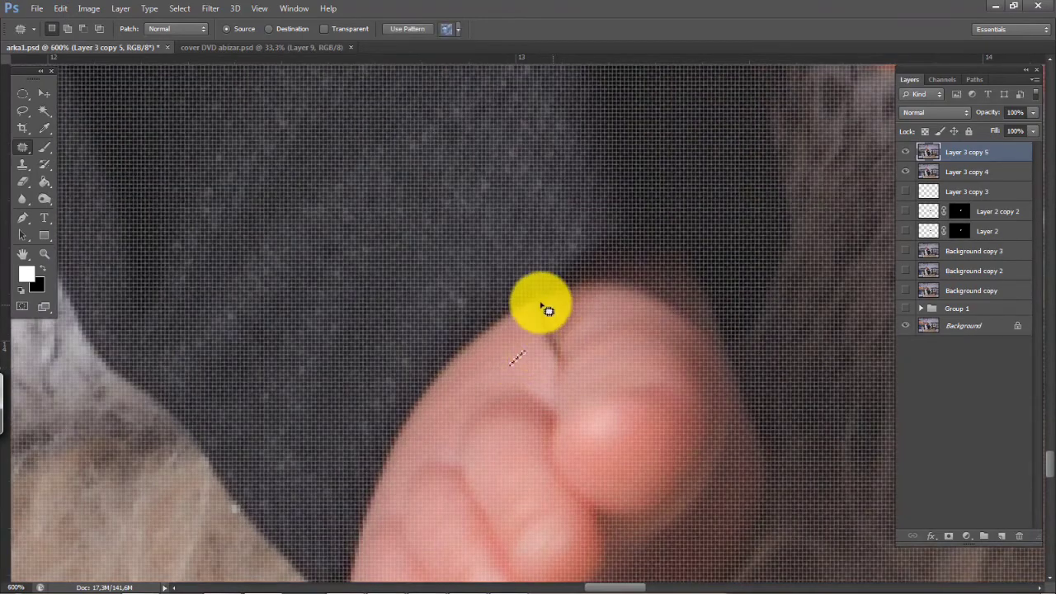
pyautogui.moveTo(541, 305)
pyautogui.mouseDown()
pyautogui.moveTo(558, 323)
pyautogui.moveTo(516, 354)
pyautogui.mouseUp()
pyautogui.hotkey('ctrl', 'd')
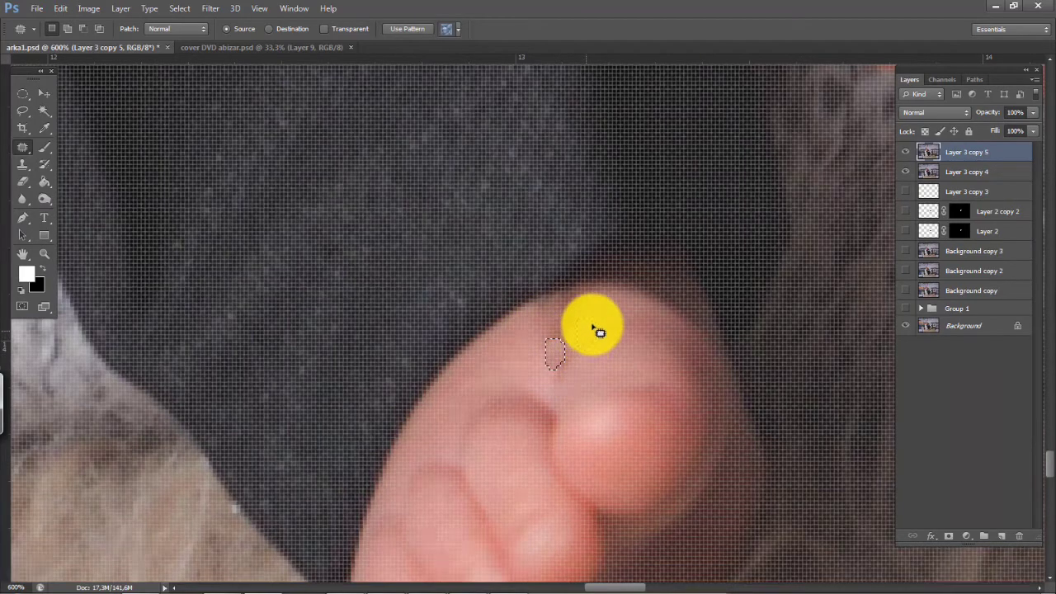
# Patch the remaining crease and the skin edge against the trouser hem on the lower foot
pyautogui.moveTo(571, 300)
pyautogui.mouseDown()
pyautogui.moveTo(578, 332)
pyautogui.moveTo(571, 302)
pyautogui.mouseUp()
pyautogui.moveTo(553, 325)
pyautogui.mouseDown()
pyautogui.moveTo(498, 360)
pyautogui.moveTo(510, 356)
pyautogui.mouseUp()
pyautogui.hotkey('ctrl', 'd')
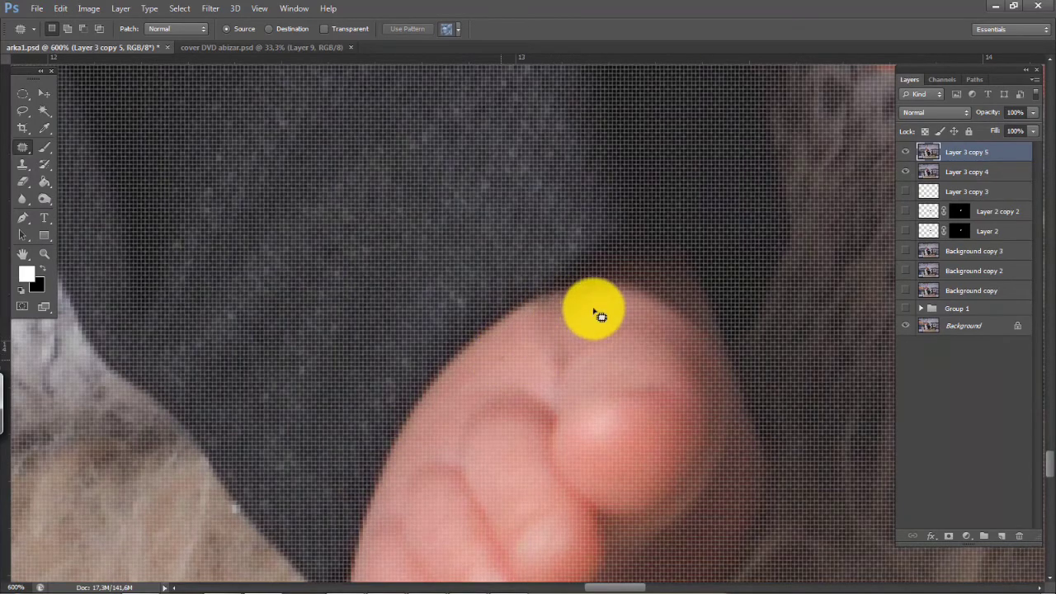
pyautogui.moveTo(566, 271)
pyautogui.mouseDown()
pyautogui.moveTo(583, 303)
pyautogui.moveTo(564, 267)
pyautogui.moveTo(508, 326)
pyautogui.mouseUp()
pyautogui.hotkey('ctrl', 'd')
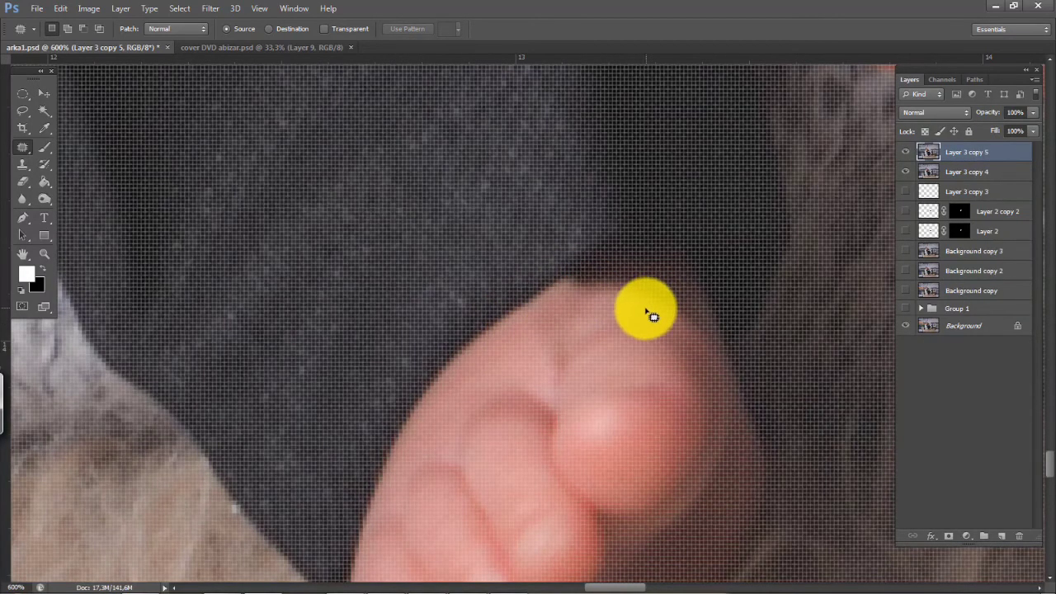
# Clone dark trouser fabric over the pointed skin edge above the lower foot's big toe with a soft 3 px Clone Stamp brush
pyautogui.hotkey('ctrl', '-')
pyautogui.hotkey('ctrl', '-')
pyautogui.hotkey('ctrl', '-')
pyautogui.hotkey('ctrl', '+')
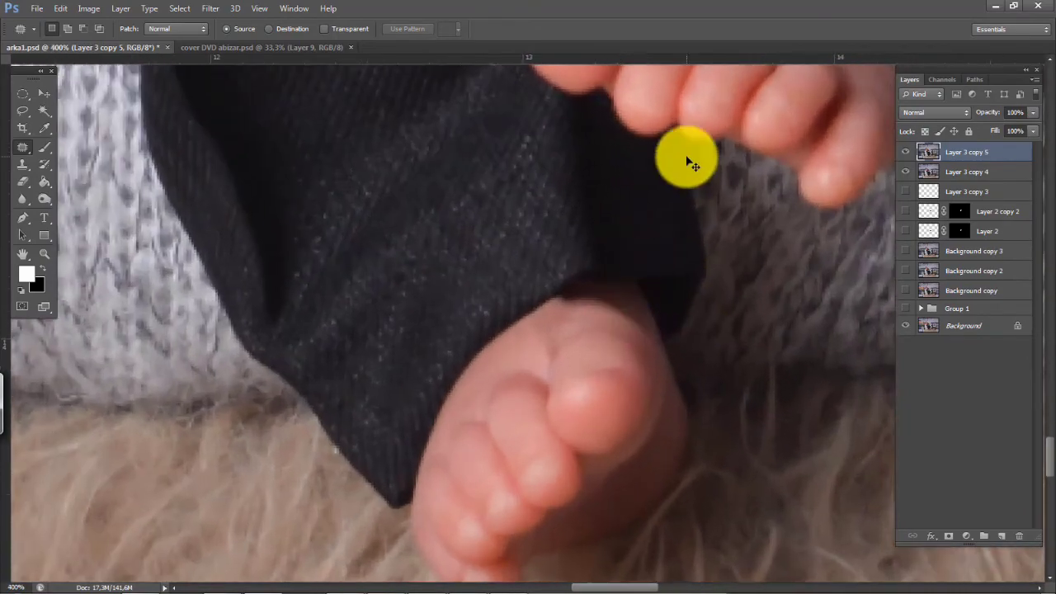
pyautogui.hotkey('ctrl', '+')
pyautogui.hotkey('ctrl', '+')
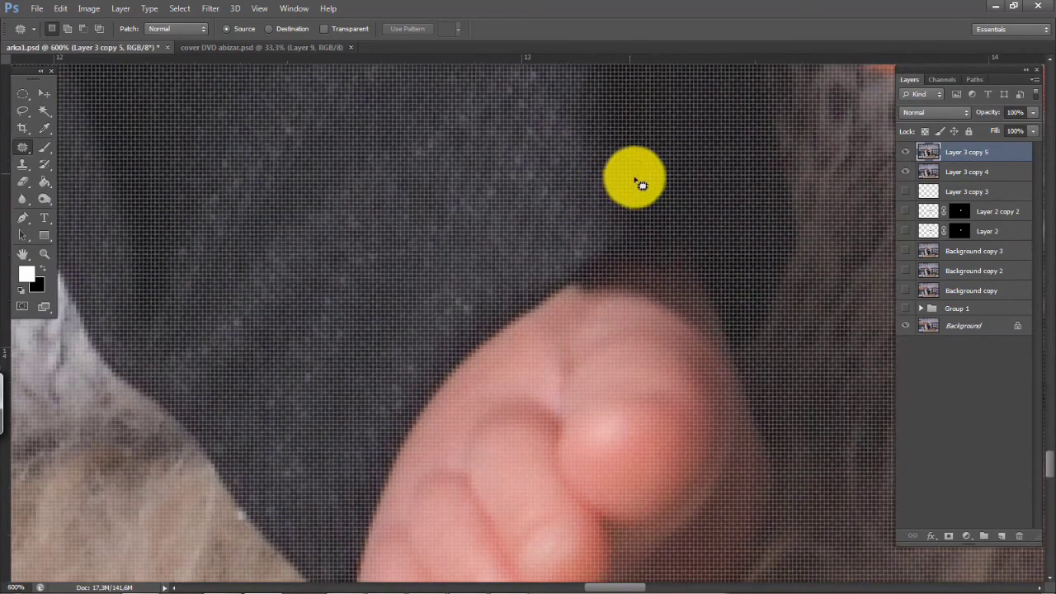
pyautogui.hotkey('ctrl', '-')
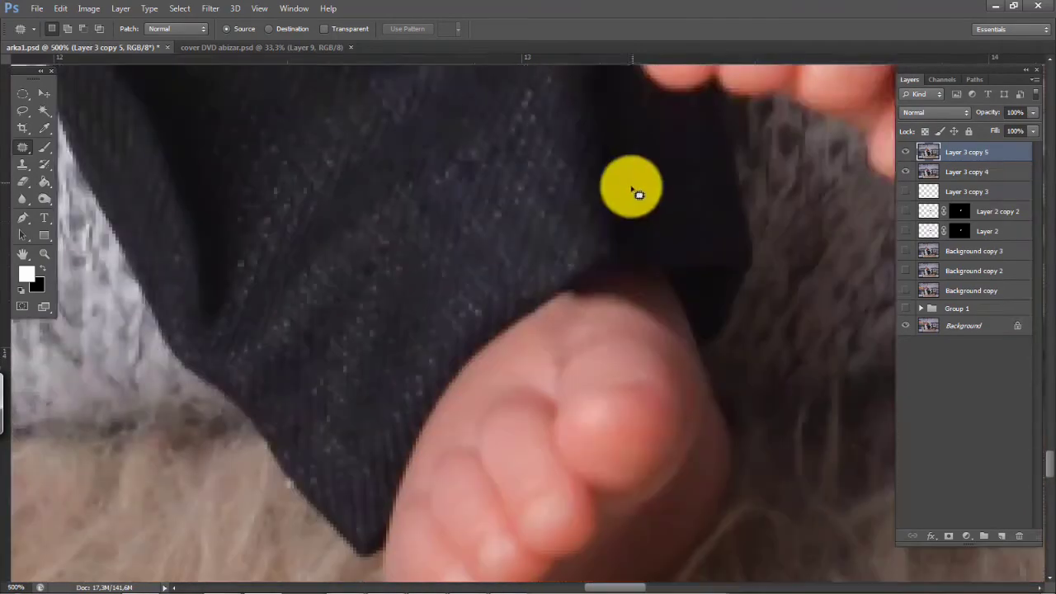
pyautogui.click(23, 163)
pyautogui.rightClick(611, 281)
pyautogui.click(639, 373)
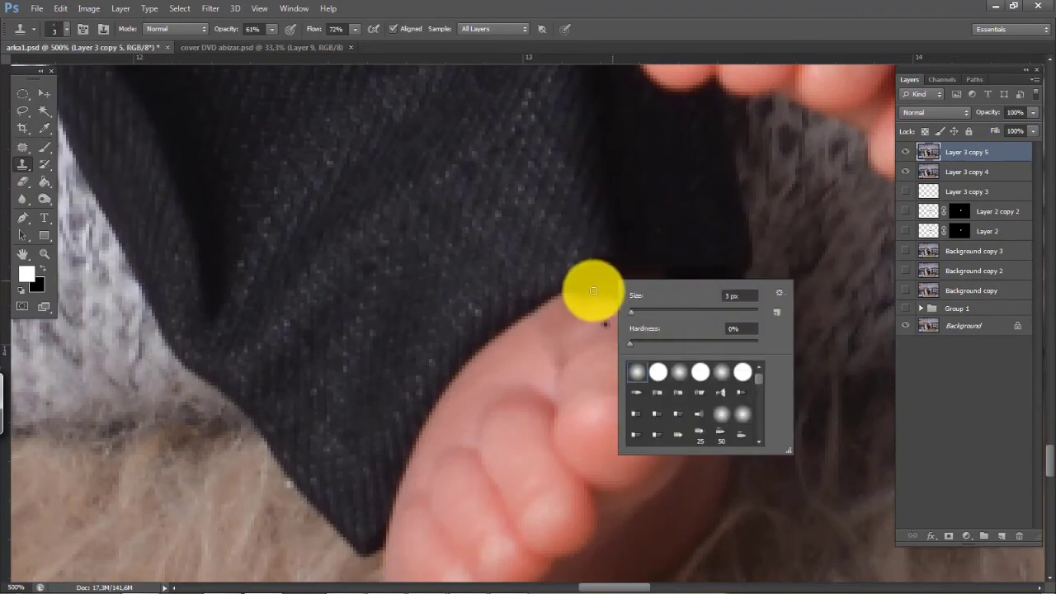
pyautogui.click(598, 289)
pyautogui.keyDown('alt'); pyautogui.click(587, 290); pyautogui.keyUp('alt')
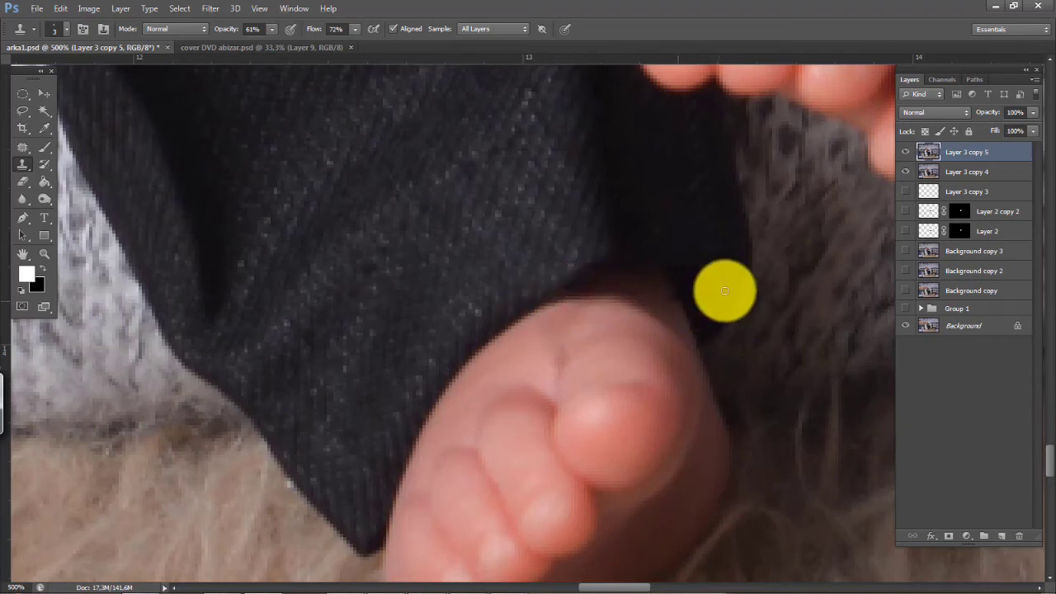
# Compare the photo with and without the retouched top layer, and inspect the whole image and the baby's face
pyautogui.click(910, 154)
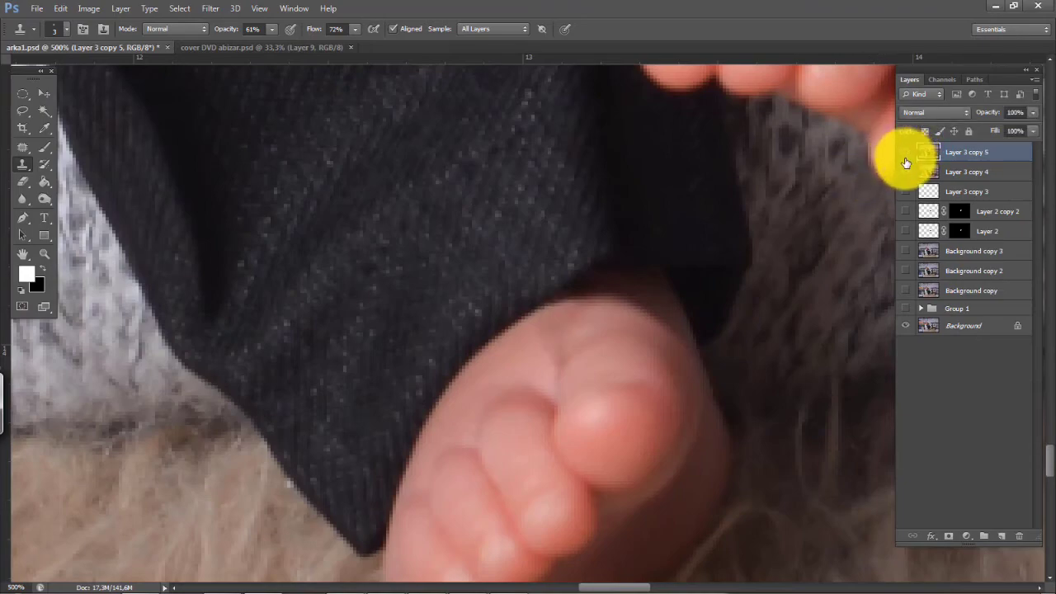
pyautogui.hotkey('ctrl', '-')
pyautogui.hotkey('ctrl', '-')
pyautogui.hotkey('ctrl', '-')
pyautogui.hotkey('ctrl', '-')
pyautogui.hotkey('ctrl', '-')
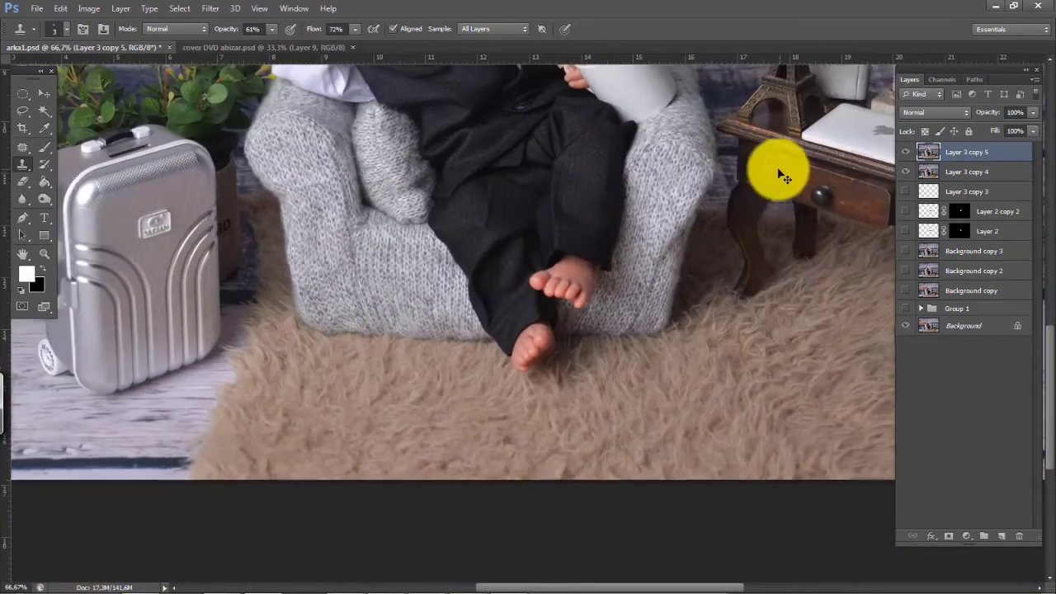
pyautogui.hotkey('ctrl', '-')
pyautogui.hotkey('ctrl', '+')
pyautogui.moveTo(438, 113); pyautogui.dragTo(467, 376)
pyautogui.moveTo(442, 193); pyautogui.dragTo(467, 433)
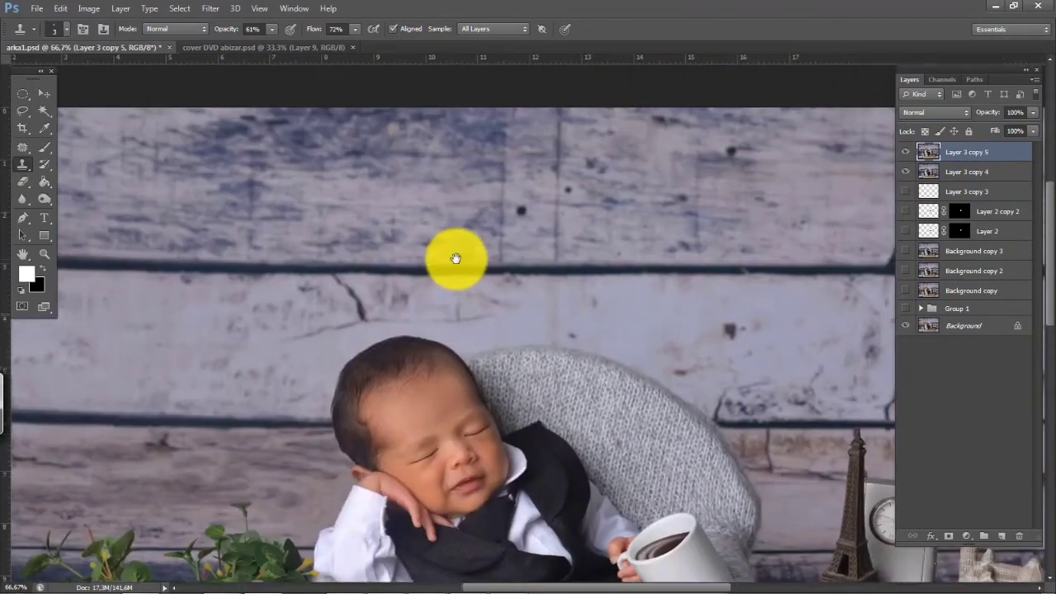
pyautogui.hotkey('ctrl', '+')
pyautogui.hotkey('ctrl', '+')
pyautogui.hotkey('ctrl', '+')
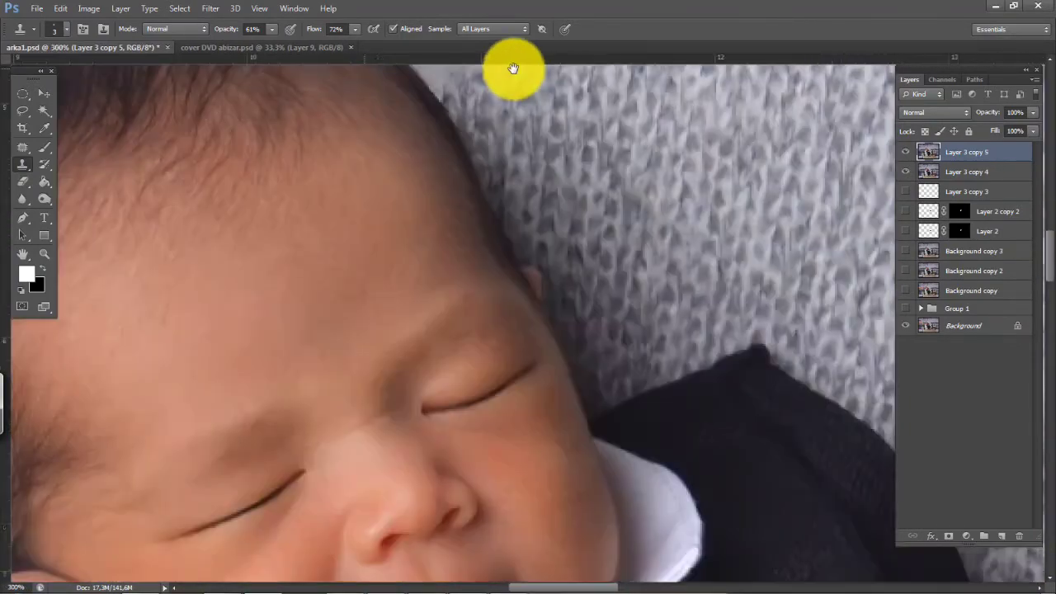
pyautogui.moveTo(456, 242); pyautogui.dragTo(432, 301)
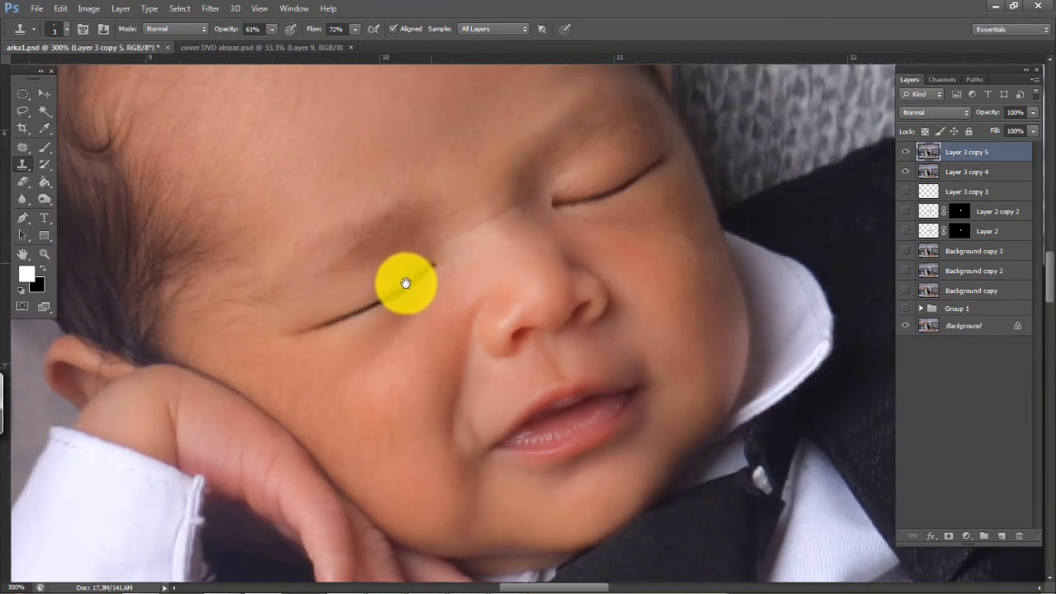
pyautogui.hotkey('ctrl', '-')
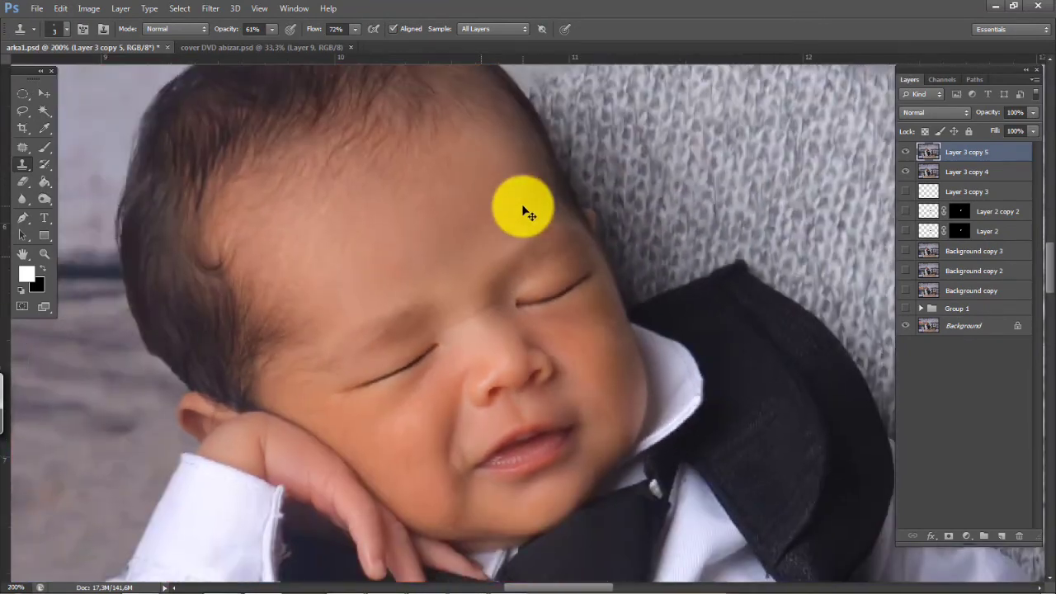
# Duplicate Layer 3 copy 5 and lighten the forehead with the Dodge tool at Midtones, 5% exposure and a 100 px brush
pyautogui.moveTo(969, 157); pyautogui.dragTo(1001, 536)
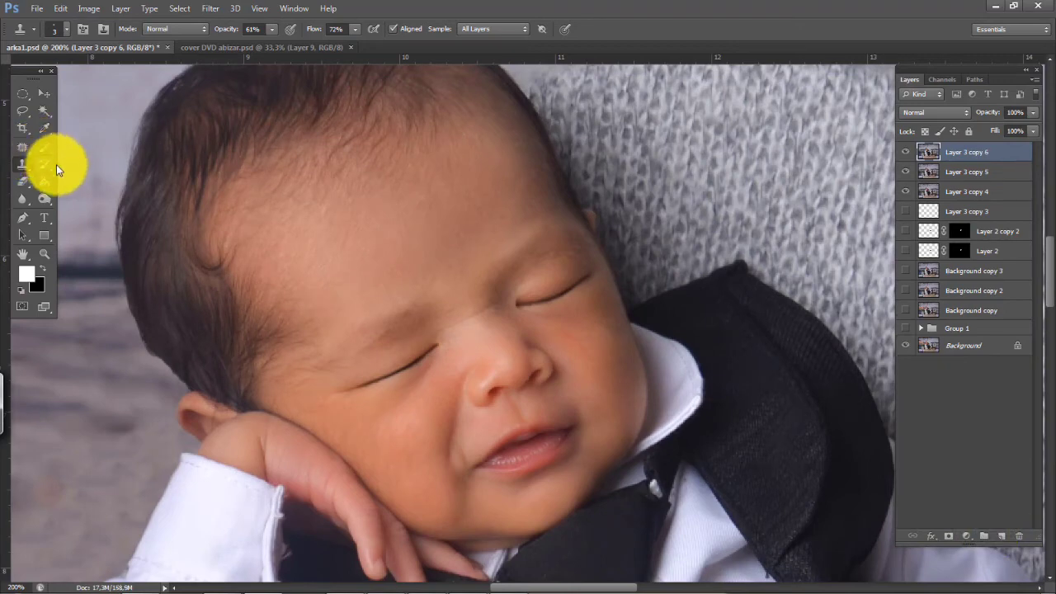
pyautogui.moveTo(42, 197); pyautogui.dragTo(102, 196)
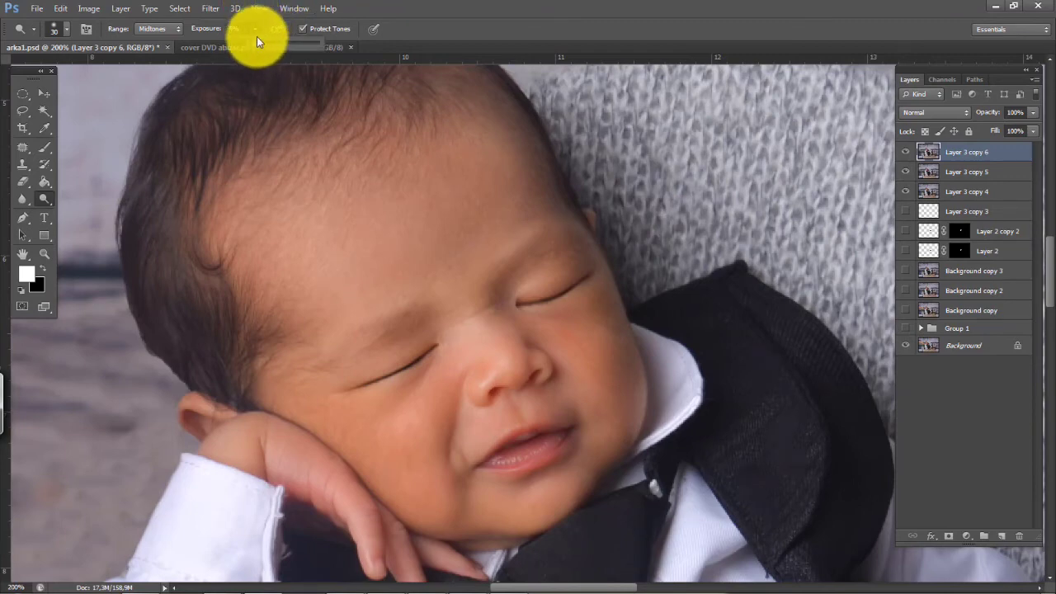
pyautogui.click(333, 261)
pyautogui.press(']')
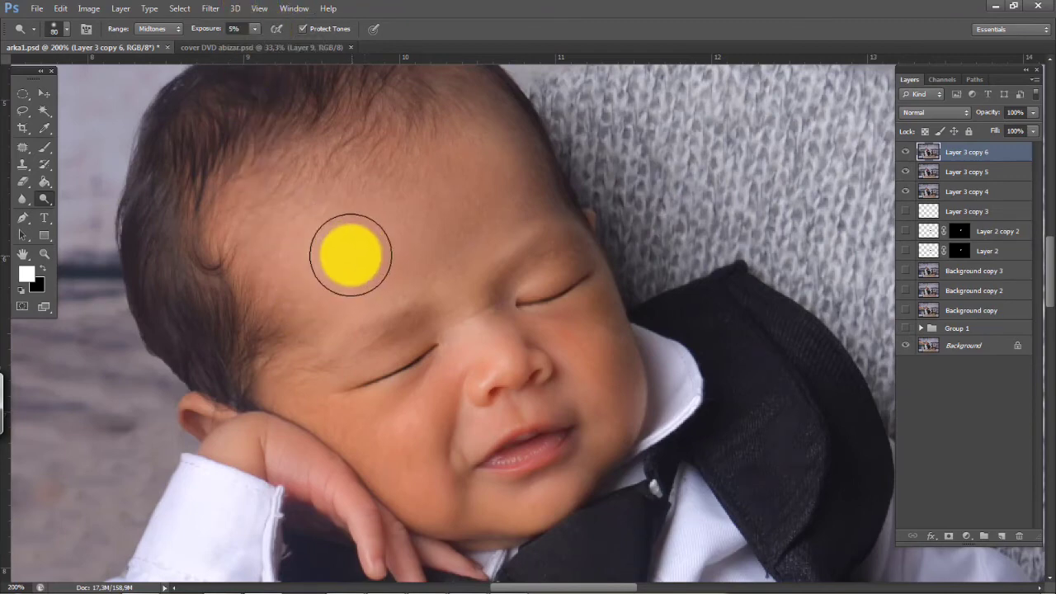
pyautogui.press(']')
pyautogui.press(']')
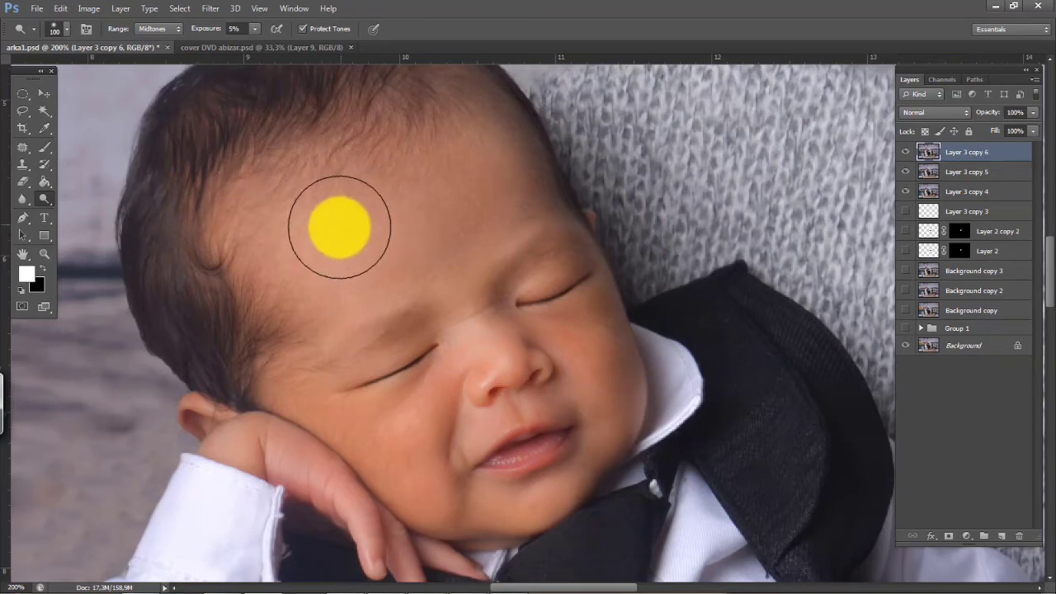
pyautogui.moveTo(339, 227)
pyautogui.mouseDown()
pyautogui.moveTo(389, 195)
pyautogui.moveTo(296, 236)
pyautogui.moveTo(346, 212)
pyautogui.moveTo(310, 253)
pyautogui.moveTo(343, 272)
pyautogui.moveTo(323, 303)
pyautogui.moveTo(425, 243)
pyautogui.moveTo(393, 261)
pyautogui.moveTo(438, 252)
pyautogui.moveTo(414, 175)
pyautogui.moveTo(408, 263)
pyautogui.moveTo(451, 214)
pyautogui.moveTo(454, 185)
pyautogui.moveTo(320, 269)
pyautogui.moveTo(228, 249)
pyautogui.moveTo(360, 314)
pyautogui.moveTo(292, 289)
pyautogui.moveTo(281, 364)
pyautogui.moveTo(315, 339)
pyautogui.moveTo(393, 165)
pyautogui.moveTo(371, 158)
pyautogui.moveTo(365, 189)
pyautogui.moveTo(482, 190)
pyautogui.moveTo(479, 241)
pyautogui.moveTo(446, 256)
pyautogui.moveTo(424, 162)
pyautogui.moveTo(465, 181)
pyautogui.moveTo(471, 212)
pyautogui.moveTo(453, 290)
pyautogui.moveTo(489, 171)
pyautogui.moveTo(500, 198)
pyautogui.moveTo(287, 195)
pyautogui.moveTo(361, 299)
pyautogui.moveTo(443, 153)
pyautogui.moveTo(318, 281)
pyautogui.moveTo(395, 279)
pyautogui.moveTo(539, 217)
pyautogui.moveTo(454, 171)
pyautogui.moveTo(476, 166)
pyautogui.moveTo(488, 272)
pyautogui.moveTo(452, 219)
pyautogui.moveTo(433, 300)
pyautogui.moveTo(467, 174)
pyautogui.moveTo(408, 138)
pyautogui.moveTo(324, 269)
pyautogui.moveTo(356, 240)
pyautogui.moveTo(492, 276)
pyautogui.moveTo(509, 202)
pyautogui.moveTo(449, 245)
pyautogui.mouseUp()
pyautogui.moveTo(449, 302)
pyautogui.mouseDown()
pyautogui.moveTo(471, 220)
pyautogui.moveTo(379, 289)
pyautogui.mouseUp()
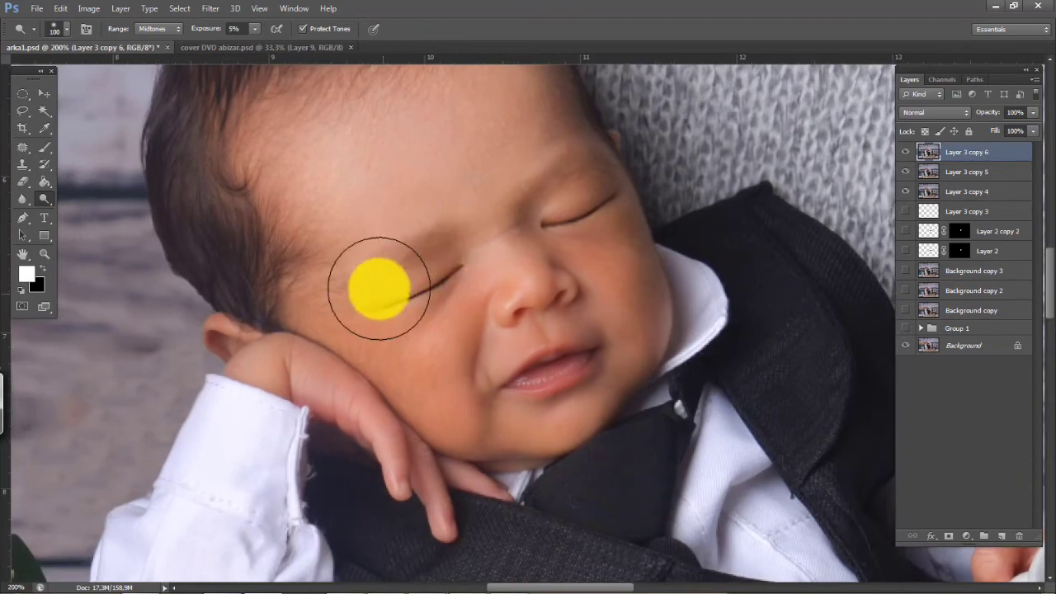
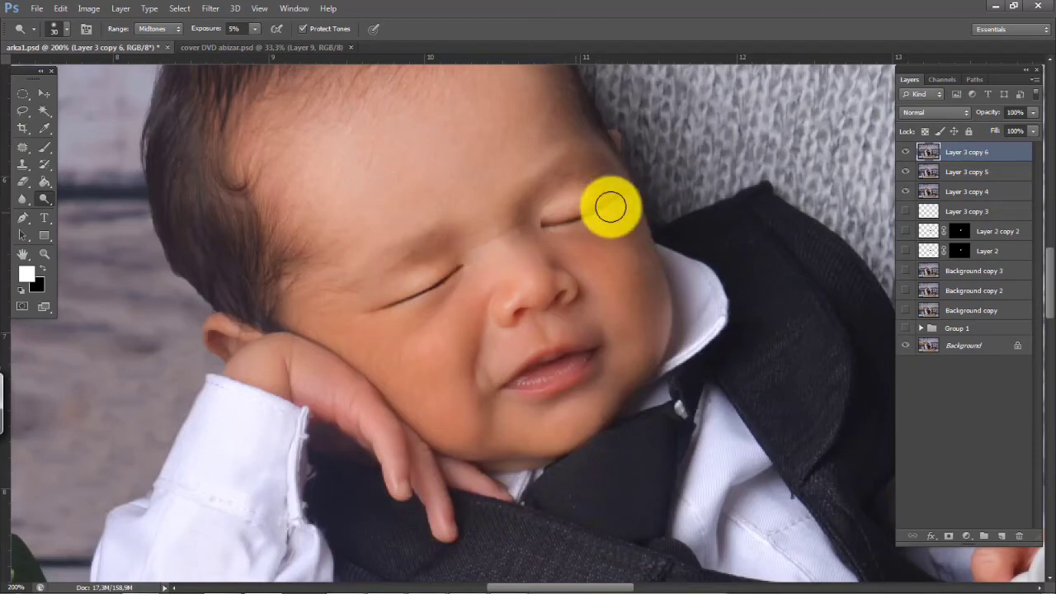
# Dodge the cheeks with a 70 px brush and the nose highlights with a 20 px brush
pyautogui.press(']')
pyautogui.press(']')
pyautogui.press(']')
pyautogui.press(']')
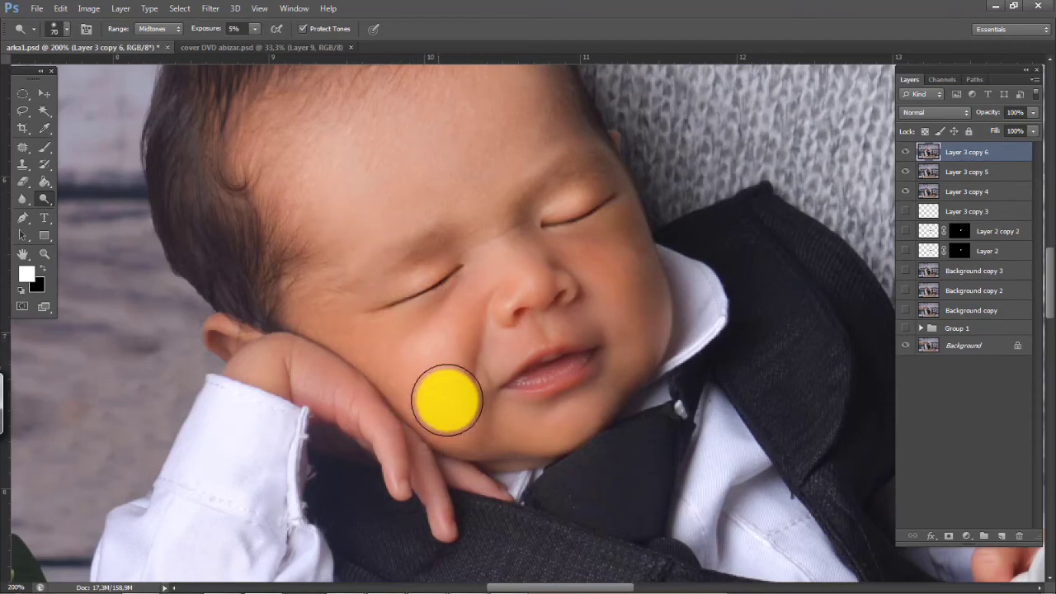
pyautogui.press('[')
pyautogui.press('[')
pyautogui.press('[')
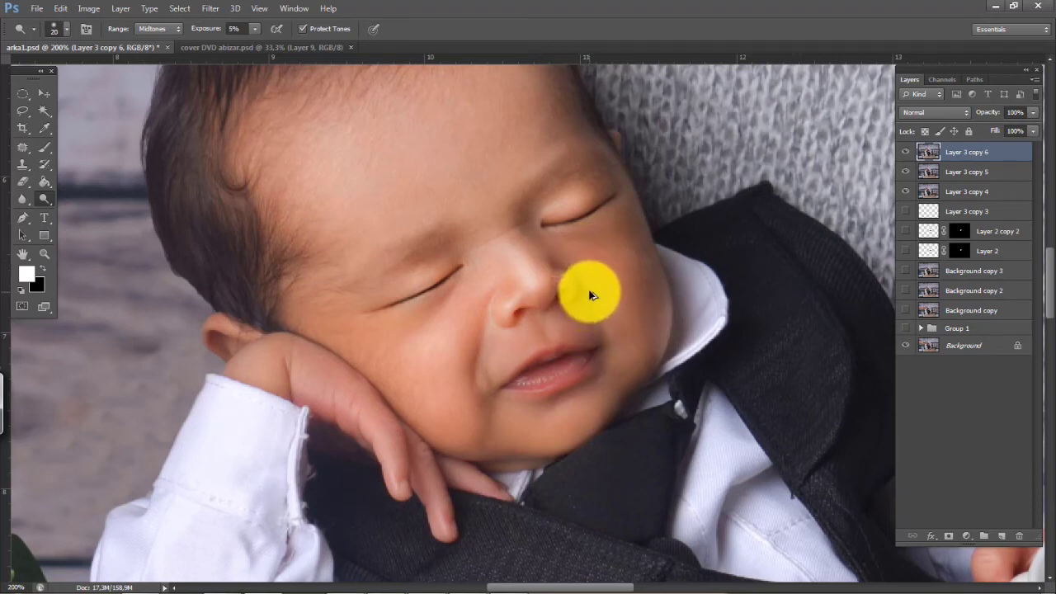
# Dodge beside the nose and above the upper lip with a 35 px brush, and lighten the chin with a 60 px brush
pyautogui.moveTo(573, 265)
pyautogui.mouseDown()
pyautogui.moveTo(555, 272)
pyautogui.moveTo(544, 282)
pyautogui.moveTo(536, 274)
pyautogui.moveTo(532, 287)
pyautogui.moveTo(513, 243)
pyautogui.moveTo(549, 283)
pyautogui.moveTo(508, 233)
pyautogui.moveTo(548, 292)
pyautogui.moveTo(541, 282)
pyautogui.moveTo(578, 288)
pyautogui.moveTo(569, 278)
pyautogui.moveTo(565, 295)
pyautogui.moveTo(555, 287)
pyautogui.moveTo(519, 226)
pyautogui.moveTo(584, 275)
pyautogui.moveTo(582, 307)
pyautogui.moveTo(545, 331)
pyautogui.moveTo(549, 319)
pyautogui.moveTo(510, 353)
pyautogui.moveTo(535, 333)
pyautogui.mouseUp()
pyautogui.press(']')
pyautogui.press(']')
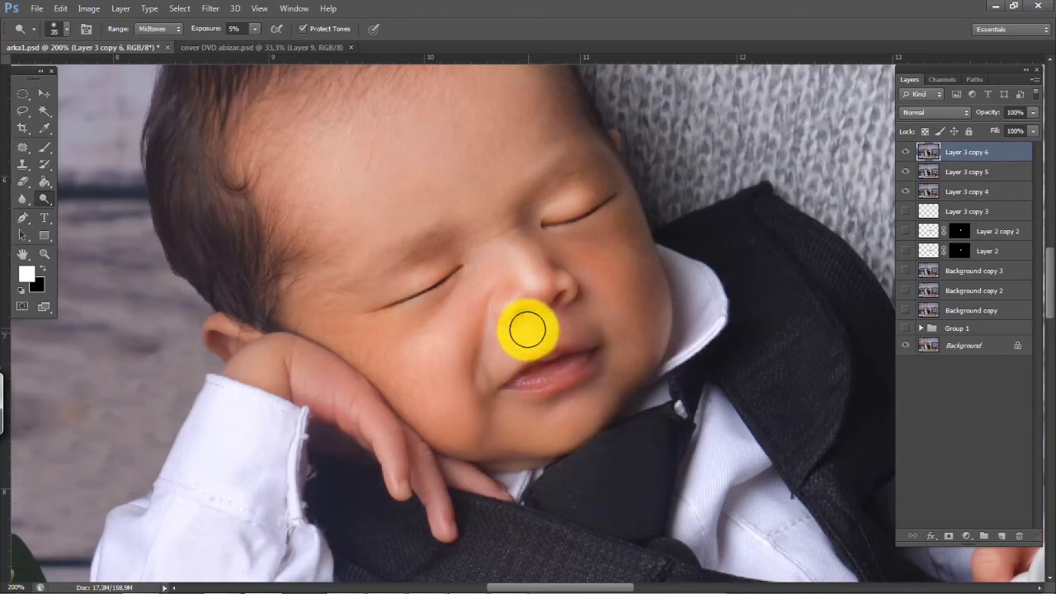
pyautogui.moveTo(527, 330)
pyautogui.mouseDown()
pyautogui.moveTo(514, 344)
pyautogui.moveTo(649, 311)
pyautogui.moveTo(518, 347)
pyautogui.moveTo(588, 326)
pyautogui.mouseUp()
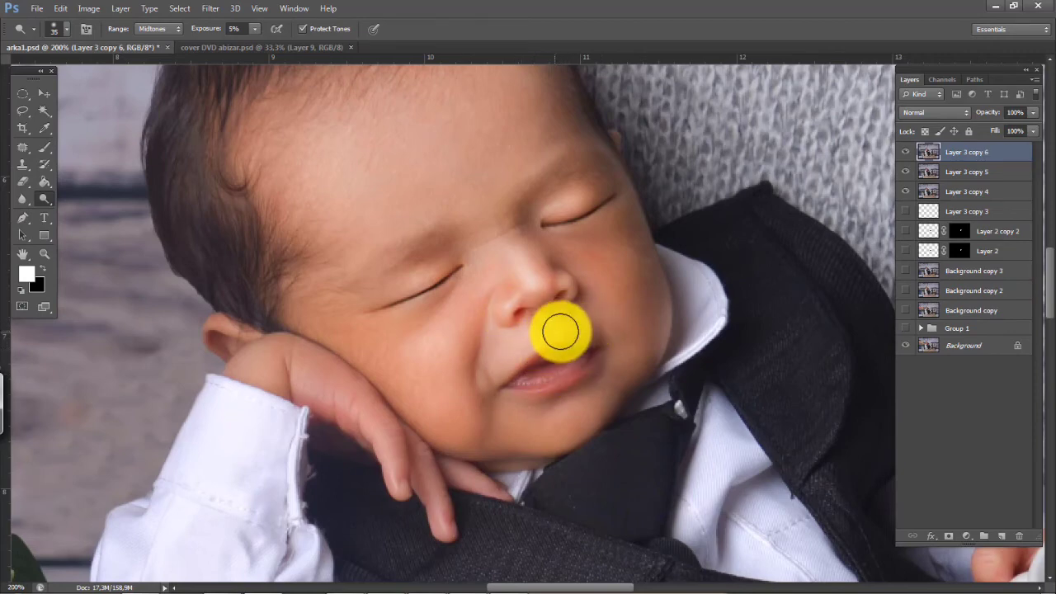
pyautogui.moveTo(565, 322)
pyautogui.mouseDown()
pyautogui.moveTo(596, 341)
pyautogui.moveTo(579, 331)
pyautogui.moveTo(597, 325)
pyautogui.moveTo(584, 326)
pyautogui.moveTo(626, 313)
pyautogui.moveTo(641, 290)
pyautogui.moveTo(618, 264)
pyautogui.moveTo(599, 262)
pyautogui.moveTo(630, 294)
pyautogui.moveTo(586, 250)
pyautogui.moveTo(632, 332)
pyautogui.moveTo(599, 255)
pyautogui.moveTo(577, 253)
pyautogui.moveTo(588, 260)
pyautogui.moveTo(591, 249)
pyautogui.moveTo(640, 299)
pyautogui.moveTo(640, 338)
pyautogui.moveTo(616, 350)
pyautogui.moveTo(630, 251)
pyautogui.moveTo(606, 234)
pyautogui.moveTo(576, 265)
pyautogui.moveTo(559, 256)
pyautogui.moveTo(652, 311)
pyautogui.moveTo(640, 325)
pyautogui.moveTo(623, 242)
pyautogui.moveTo(632, 275)
pyautogui.moveTo(605, 240)
pyautogui.moveTo(576, 274)
pyautogui.moveTo(617, 379)
pyautogui.moveTo(564, 432)
pyautogui.moveTo(567, 424)
pyautogui.moveTo(539, 434)
pyautogui.moveTo(572, 415)
pyautogui.moveTo(536, 434)
pyautogui.moveTo(555, 417)
pyautogui.moveTo(522, 451)
pyautogui.moveTo(516, 434)
pyautogui.moveTo(543, 434)
pyautogui.moveTo(497, 436)
pyautogui.moveTo(532, 406)
pyautogui.moveTo(457, 465)
pyautogui.moveTo(574, 433)
pyautogui.moveTo(585, 411)
pyautogui.moveTo(446, 427)
pyautogui.moveTo(535, 433)
pyautogui.moveTo(514, 420)
pyautogui.moveTo(684, 286)
pyautogui.moveTo(642, 340)
pyautogui.moveTo(613, 223)
pyautogui.moveTo(619, 299)
pyautogui.moveTo(644, 335)
pyautogui.moveTo(584, 221)
pyautogui.moveTo(587, 255)
pyautogui.moveTo(563, 258)
pyautogui.moveTo(659, 227)
pyautogui.moveTo(596, 219)
pyautogui.moveTo(556, 252)
pyautogui.moveTo(721, 289)
pyautogui.moveTo(622, 225)
pyautogui.moveTo(626, 376)
pyautogui.moveTo(576, 326)
pyautogui.moveTo(572, 345)
pyautogui.moveTo(710, 380)
pyautogui.moveTo(663, 371)
pyautogui.mouseUp()
pyautogui.hotkey('ctrl', '-')
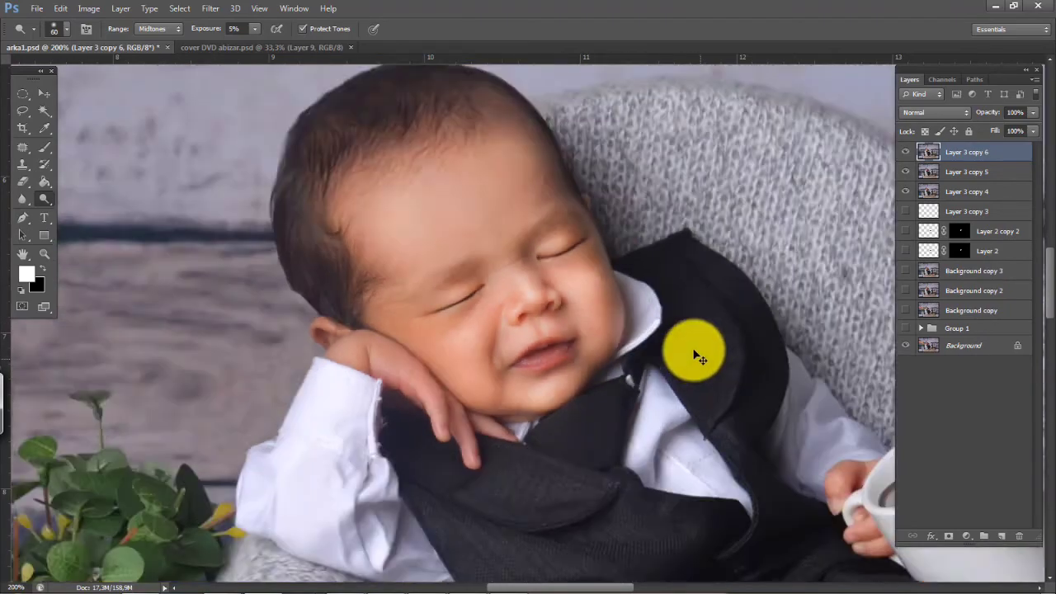
# Dodge small highlights around the baby's nose and mouth with a 30 px brush at 5% exposure
pyautogui.hotkey('ctrl', '-')
pyautogui.hotkey('ctrl', '+')
pyautogui.moveTo(526, 330)
pyautogui.mouseDown()
pyautogui.moveTo(449, 334)
pyautogui.moveTo(424, 318)
pyautogui.moveTo(480, 372)
pyautogui.moveTo(415, 311)
pyautogui.moveTo(469, 317)
pyautogui.moveTo(513, 296)
pyautogui.moveTo(433, 311)
pyautogui.moveTo(428, 298)
pyautogui.moveTo(454, 358)
pyautogui.moveTo(424, 345)
pyautogui.moveTo(473, 379)
pyautogui.moveTo(462, 394)
pyautogui.moveTo(427, 352)
pyautogui.moveTo(457, 377)
pyautogui.moveTo(461, 396)
pyautogui.moveTo(438, 356)
pyautogui.moveTo(396, 346)
pyautogui.moveTo(401, 336)
pyautogui.moveTo(394, 351)
pyautogui.moveTo(392, 338)
pyautogui.moveTo(423, 338)
pyautogui.moveTo(479, 407)
pyautogui.moveTo(482, 396)
pyautogui.moveTo(491, 428)
pyautogui.moveTo(472, 384)
pyautogui.moveTo(484, 419)
pyautogui.moveTo(498, 392)
pyautogui.moveTo(518, 411)
pyautogui.moveTo(485, 380)
pyautogui.moveTo(588, 302)
pyautogui.moveTo(560, 261)
pyautogui.moveTo(590, 335)
pyautogui.moveTo(532, 190)
pyautogui.moveTo(555, 247)
pyautogui.moveTo(546, 216)
pyautogui.moveTo(556, 246)
pyautogui.moveTo(544, 228)
pyautogui.moveTo(549, 201)
pyautogui.moveTo(581, 344)
pyautogui.moveTo(523, 415)
pyautogui.moveTo(527, 308)
pyautogui.moveTo(585, 334)
pyautogui.moveTo(534, 306)
pyautogui.mouseUp()
pyautogui.press('[')
pyautogui.press('[')
pyautogui.press('[')
pyautogui.press('[')
pyautogui.press('[')
pyautogui.press('[')
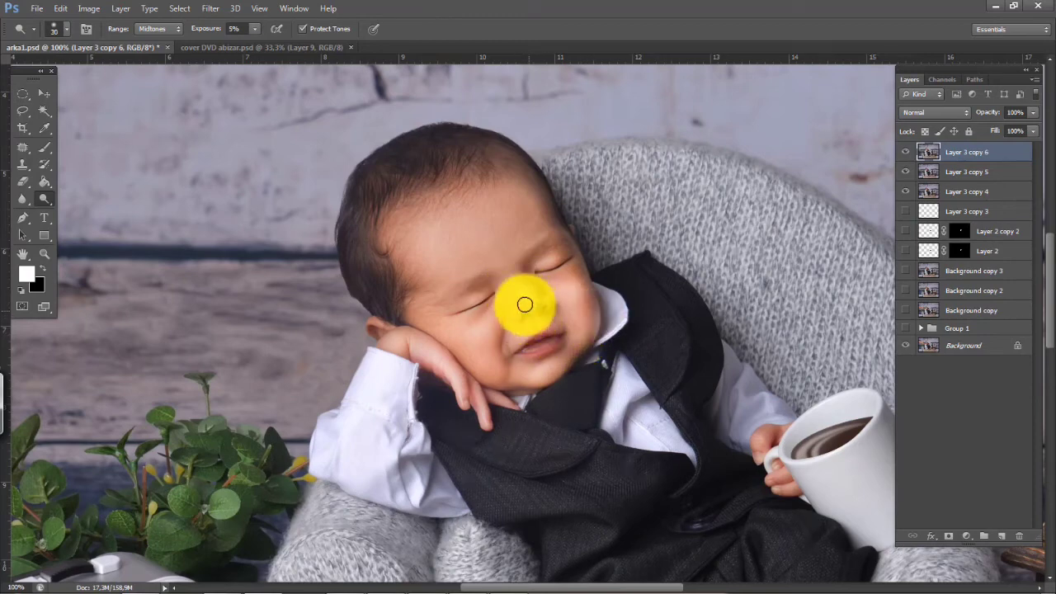
pyautogui.moveTo(526, 334)
pyautogui.mouseDown()
pyautogui.moveTo(518, 309)
pyautogui.moveTo(562, 301)
pyautogui.moveTo(544, 291)
pyautogui.moveTo(689, 293)
pyautogui.moveTo(561, 357)
pyautogui.moveTo(477, 352)
pyautogui.moveTo(458, 320)
pyautogui.moveTo(498, 329)
pyautogui.moveTo(502, 314)
pyautogui.moveTo(500, 385)
pyautogui.moveTo(494, 320)
pyautogui.moveTo(508, 303)
pyautogui.moveTo(524, 308)
pyautogui.moveTo(500, 323)
pyautogui.moveTo(485, 369)
pyautogui.moveTo(504, 339)
pyautogui.moveTo(497, 366)
pyautogui.moveTo(557, 403)
pyautogui.moveTo(510, 381)
pyautogui.moveTo(514, 373)
pyautogui.moveTo(516, 393)
pyautogui.moveTo(547, 381)
pyautogui.moveTo(519, 386)
pyautogui.moveTo(522, 368)
pyautogui.moveTo(569, 370)
pyautogui.moveTo(508, 343)
pyautogui.moveTo(513, 335)
pyautogui.moveTo(514, 391)
pyautogui.moveTo(560, 367)
pyautogui.moveTo(568, 324)
pyautogui.moveTo(556, 329)
pyautogui.moveTo(586, 340)
pyautogui.moveTo(616, 334)
pyautogui.moveTo(460, 300)
pyautogui.moveTo(450, 311)
pyautogui.moveTo(519, 293)
pyautogui.moveTo(510, 278)
pyautogui.moveTo(546, 289)
pyautogui.moveTo(527, 265)
pyautogui.moveTo(504, 269)
pyautogui.moveTo(556, 281)
pyautogui.moveTo(533, 275)
pyautogui.moveTo(555, 324)
pyautogui.moveTo(533, 265)
pyautogui.moveTo(562, 300)
pyautogui.moveTo(589, 308)
pyautogui.moveTo(570, 292)
pyautogui.mouseUp()
# Dodge the baby's fingers holding the mug with a 50 px brush
pyautogui.press(']')
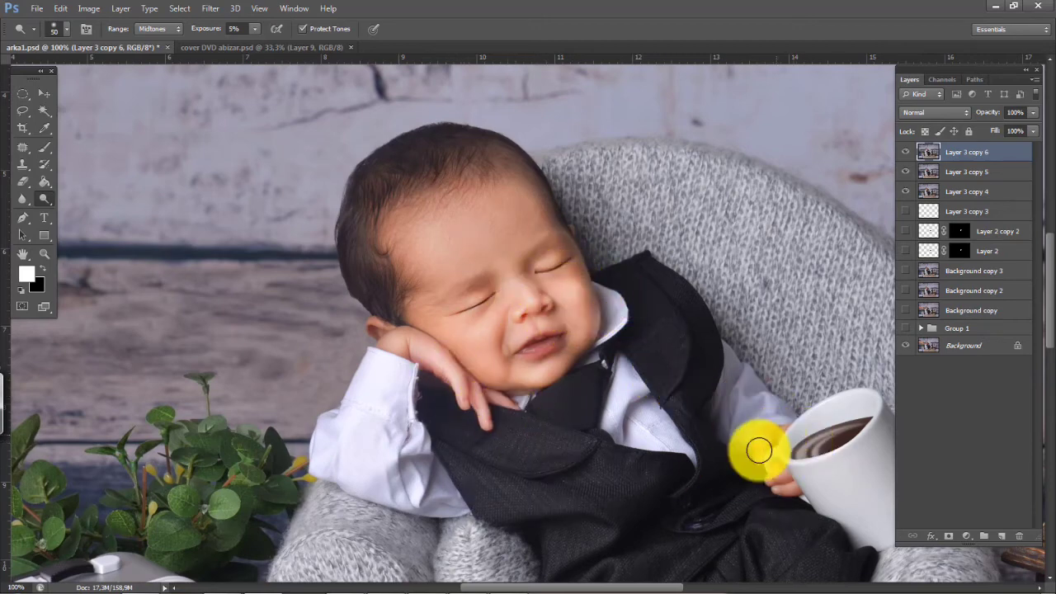
pyautogui.moveTo(781, 430); pyautogui.dragTo(789, 481)
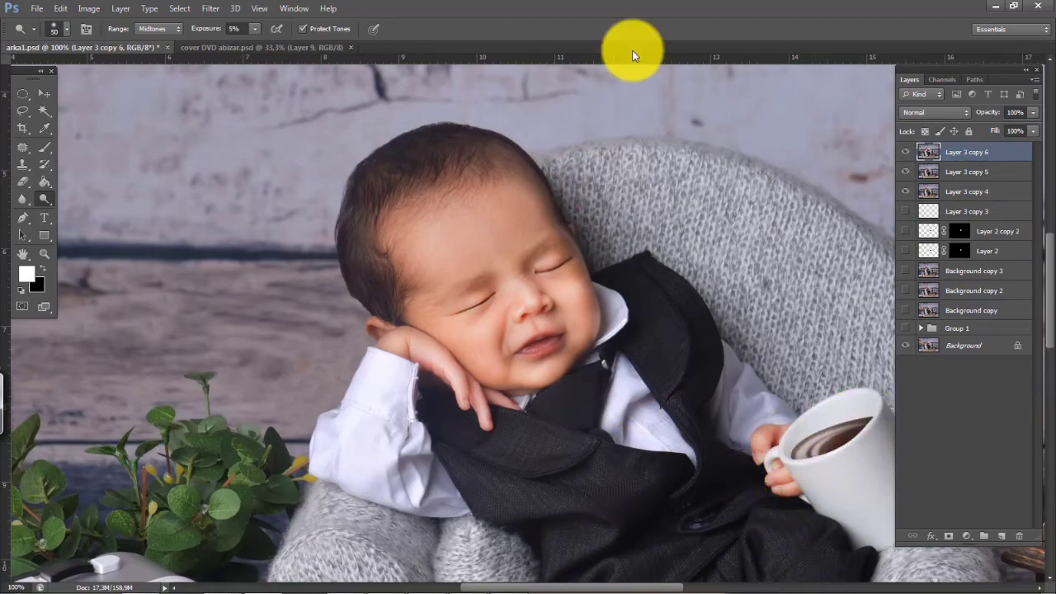
pyautogui.hotkey('ctrl', '-')
pyautogui.hotkey('ctrl', '-')
pyautogui.hotkey('ctrl', '-')
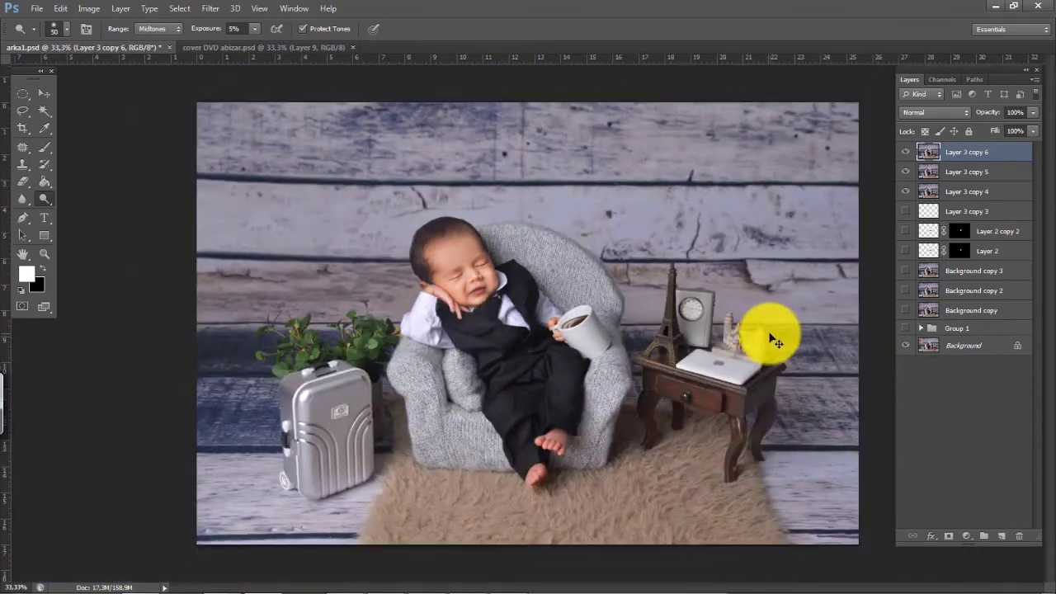
# Dodge the toes and skin of both feet with a 30 px brush at 19% exposure
pyautogui.hotkey('ctrl', '+')
pyautogui.hotkey('ctrl', '+')
pyautogui.hotkey('ctrl', '+')
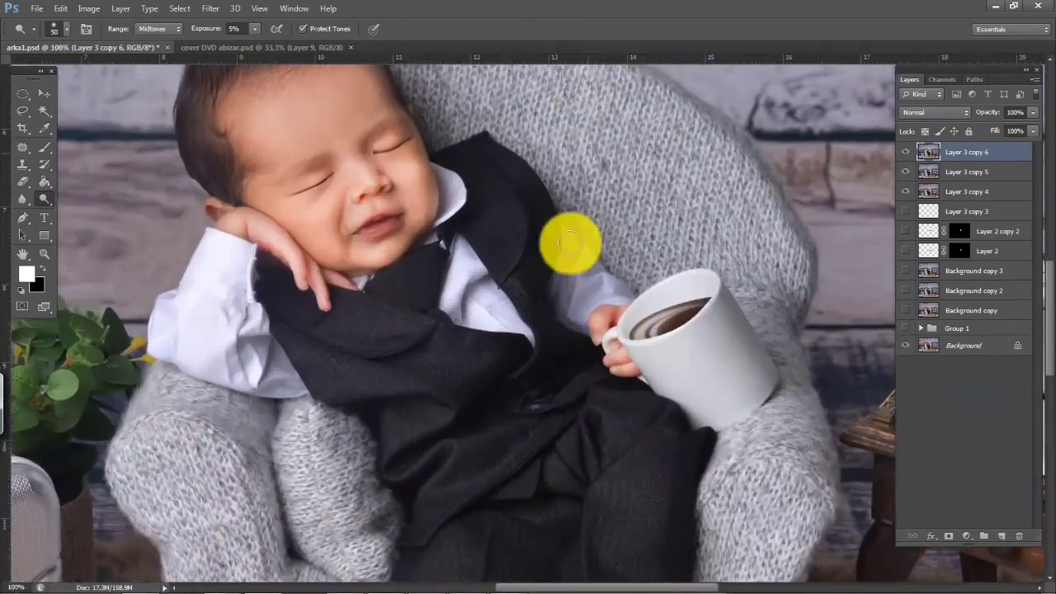
pyautogui.moveTo(485, 245); pyautogui.dragTo(466, 157)
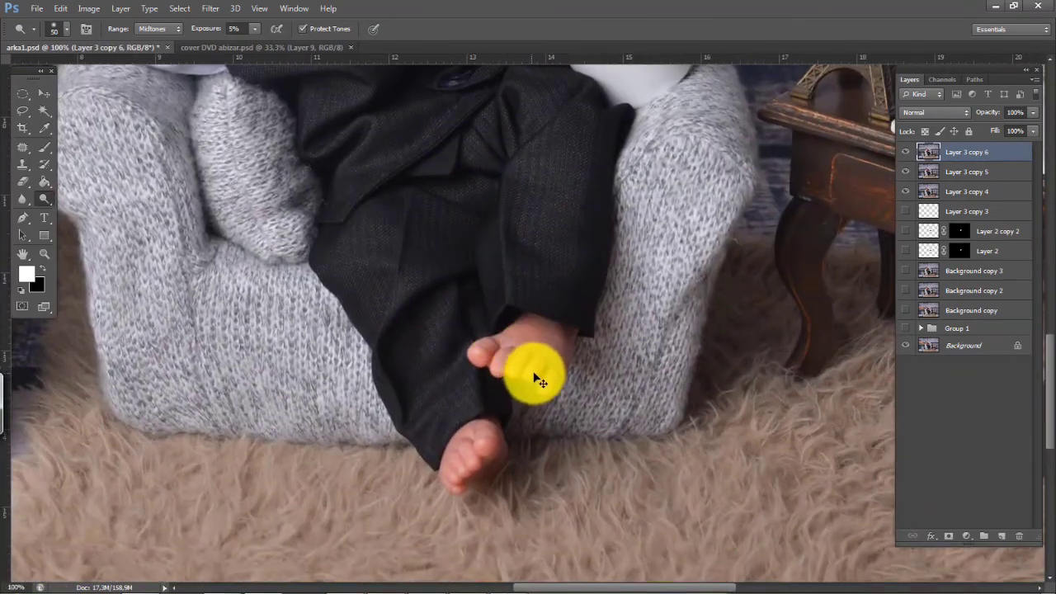
pyautogui.hotkey('ctrl', '+')
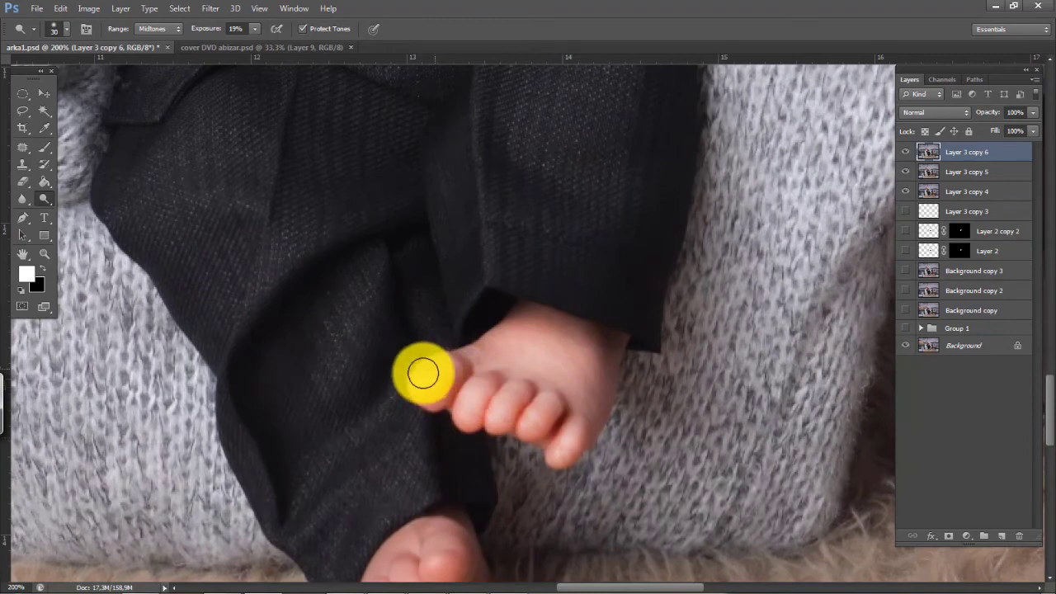
pyautogui.moveTo(531, 407); pyautogui.dragTo(535, 245)
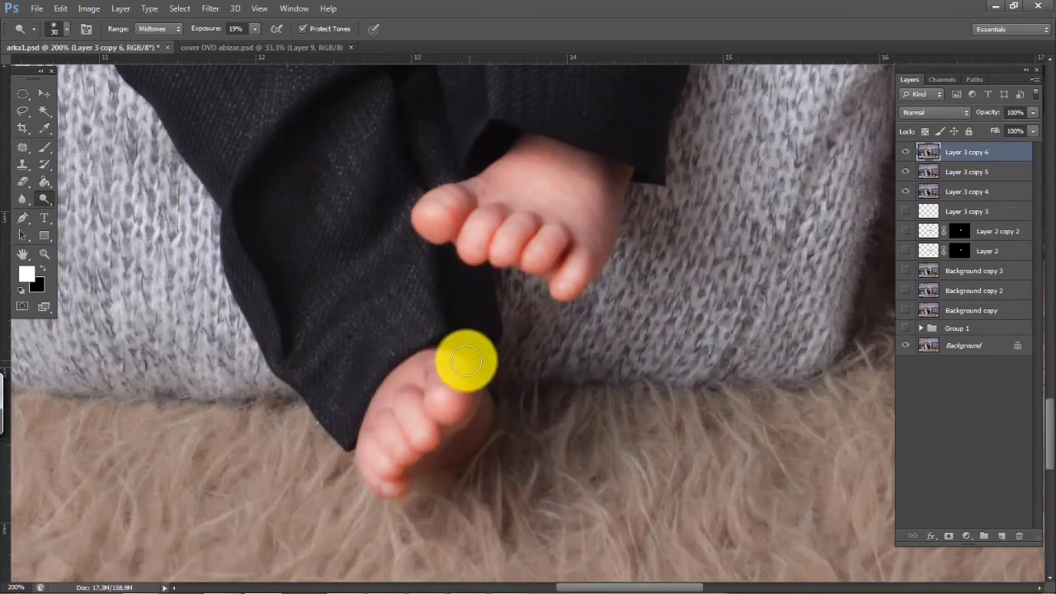
pyautogui.scroll(-5, 499, 355)
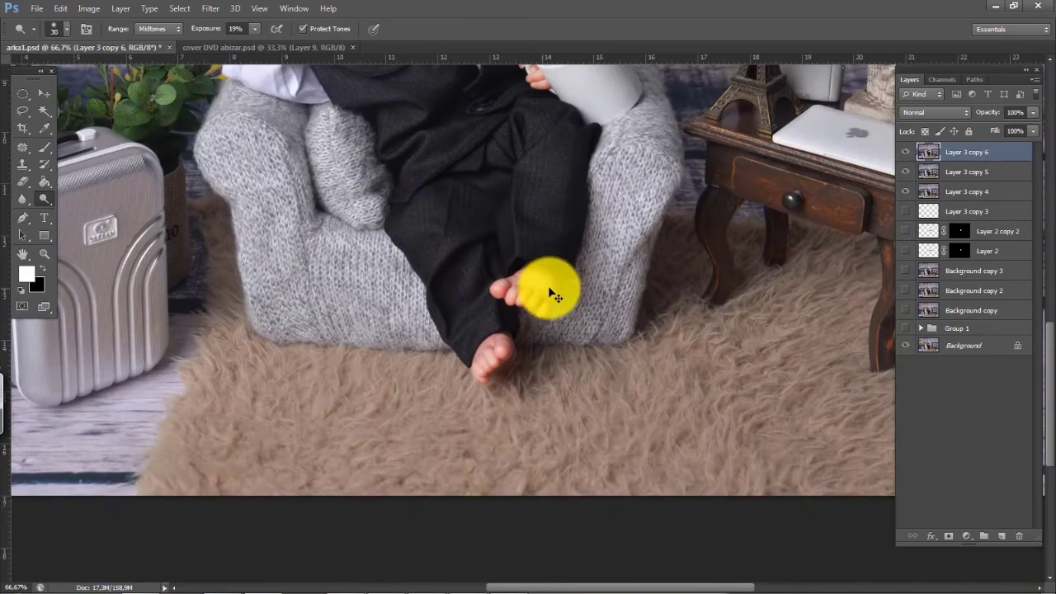
# Dodge the upper forehead near the hairline with a 90 px brush at 19% exposure
pyautogui.hotkey('ctrl', '-')
pyautogui.hotkey('ctrl', '+')
pyautogui.hotkey('ctrl', '+')
pyautogui.hotkey('ctrl', '+')
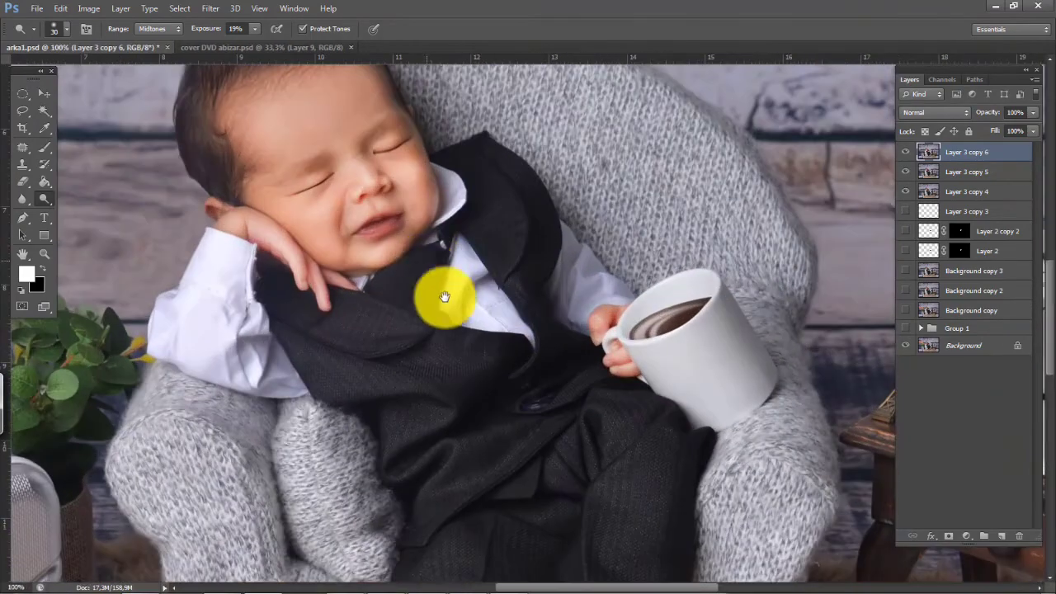
pyautogui.moveTo(441, 291); pyautogui.dragTo(509, 349)
pyautogui.hotkey('ctrl', '+')
pyautogui.moveTo(487, 311); pyautogui.dragTo(569, 414)
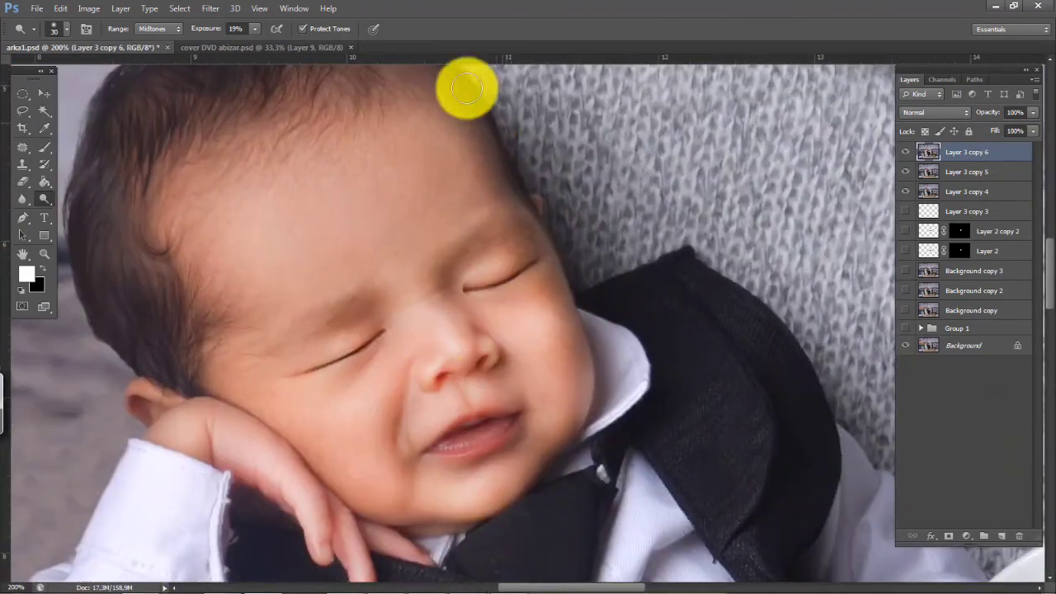
pyautogui.click(254, 41)
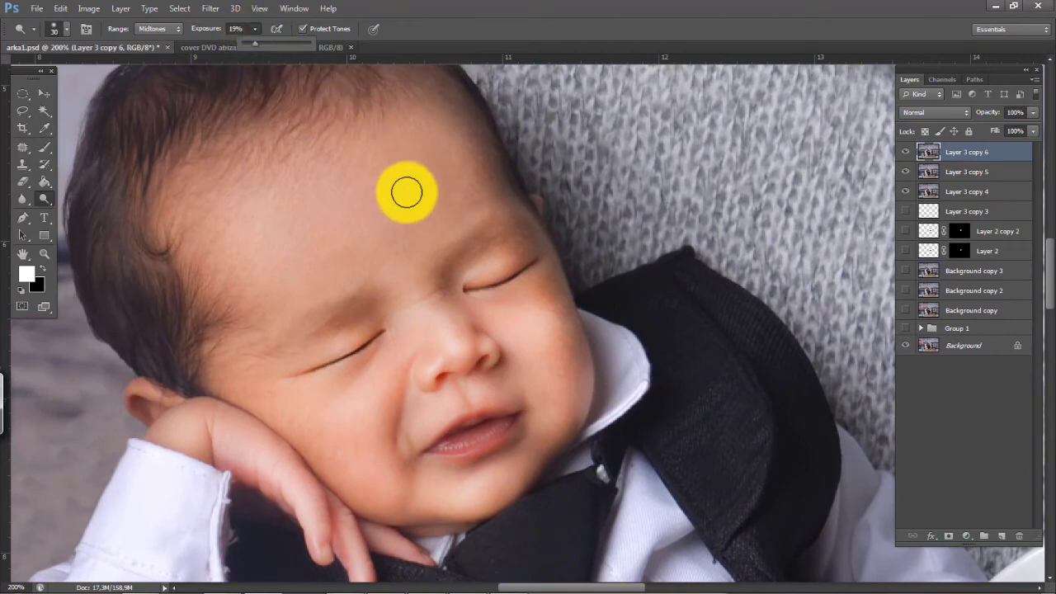
pyautogui.click(408, 191)
pyautogui.press(']')
pyautogui.press(']')
pyautogui.press(']')
pyautogui.press(']')
pyautogui.press(']')
pyautogui.press(']')
pyautogui.moveTo(400, 107)
pyautogui.mouseDown()
pyautogui.moveTo(194, 305)
pyautogui.moveTo(198, 232)
pyautogui.moveTo(442, 122)
pyautogui.moveTo(459, 152)
pyautogui.mouseUp()
# Dodge the dark vest and trousers with the 90 px brush at 19% exposure to bring out the fabric
pyautogui.hotkey('ctrl', '0')
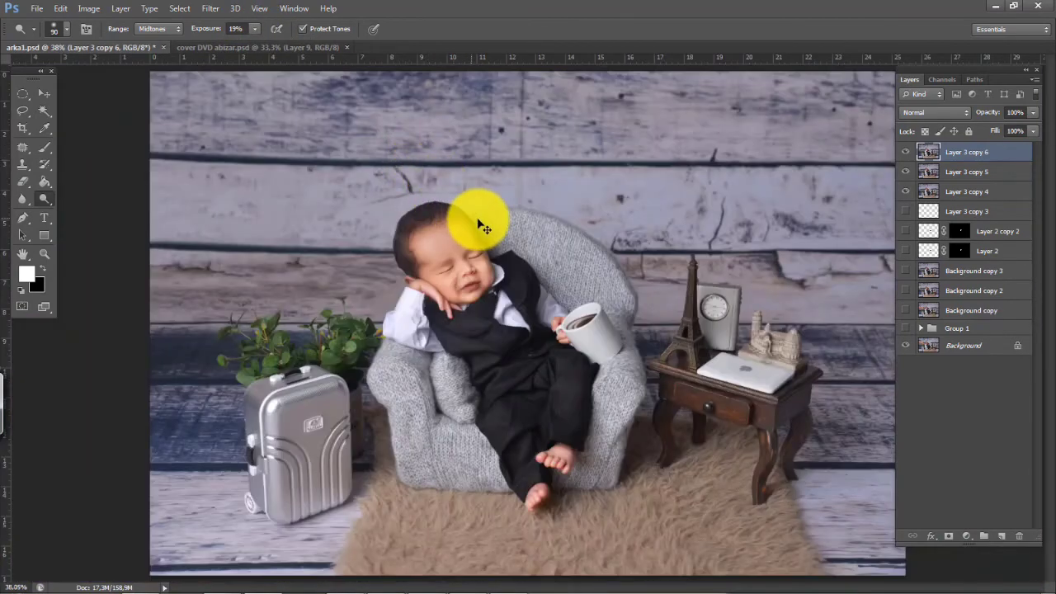
pyautogui.hotkey('ctrl', '+')
pyautogui.hotkey('ctrl', '+')
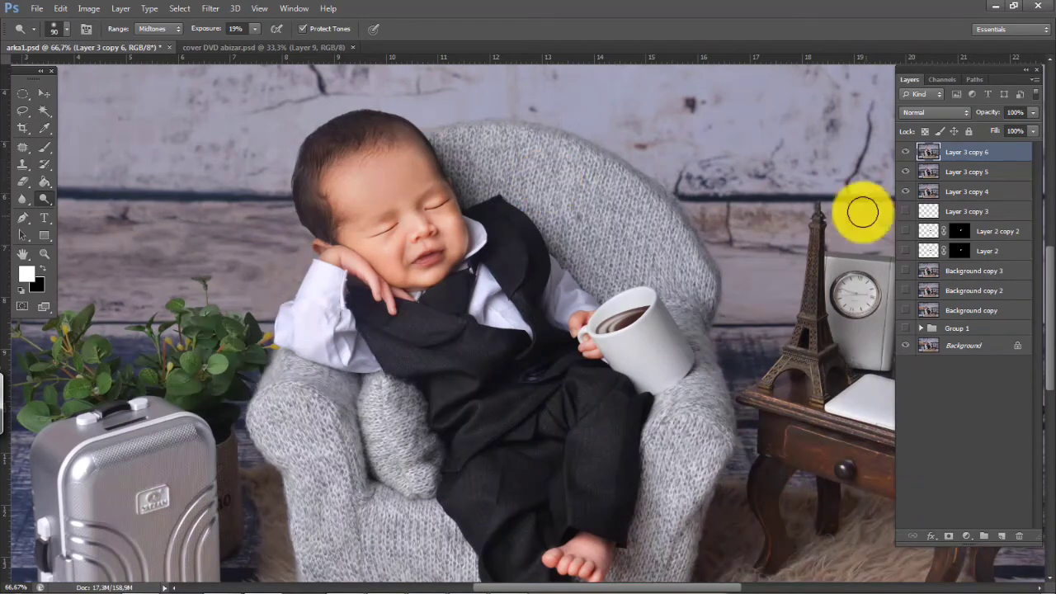
pyautogui.moveTo(524, 333); pyautogui.dragTo(417, 299)
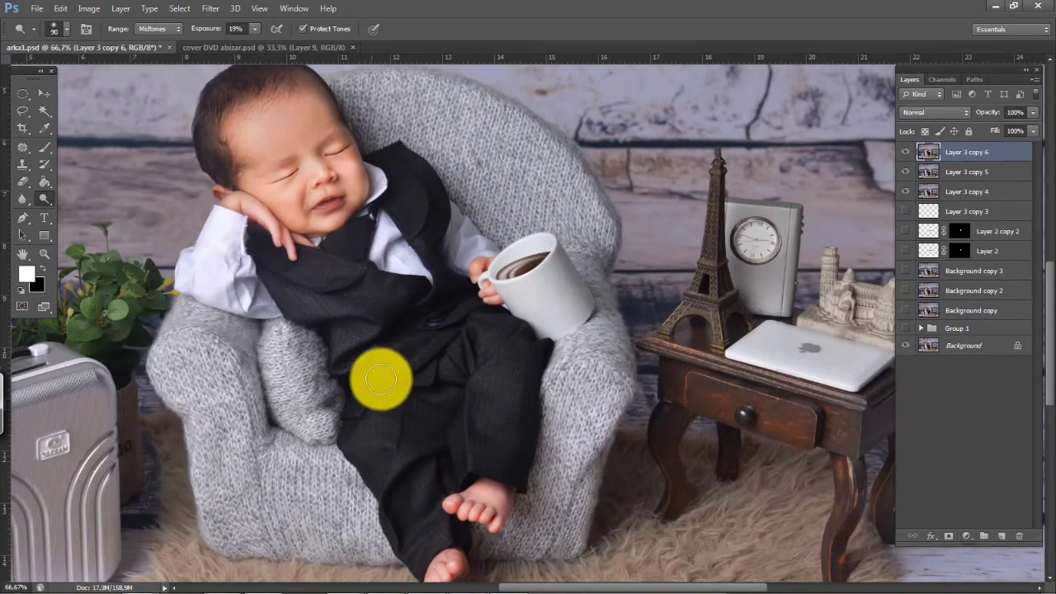
pyautogui.moveTo(381, 380)
pyautogui.mouseDown()
pyautogui.moveTo(368, 384)
pyautogui.moveTo(360, 358)
pyautogui.moveTo(448, 379)
pyautogui.moveTo(368, 331)
pyautogui.moveTo(410, 286)
pyautogui.moveTo(318, 305)
pyautogui.moveTo(512, 368)
pyautogui.moveTo(503, 427)
pyautogui.moveTo(481, 440)
pyautogui.moveTo(495, 325)
pyautogui.moveTo(476, 459)
pyautogui.moveTo(391, 499)
pyautogui.moveTo(401, 471)
pyautogui.moveTo(424, 478)
pyautogui.moveTo(427, 537)
pyautogui.moveTo(384, 283)
pyautogui.mouseUp()
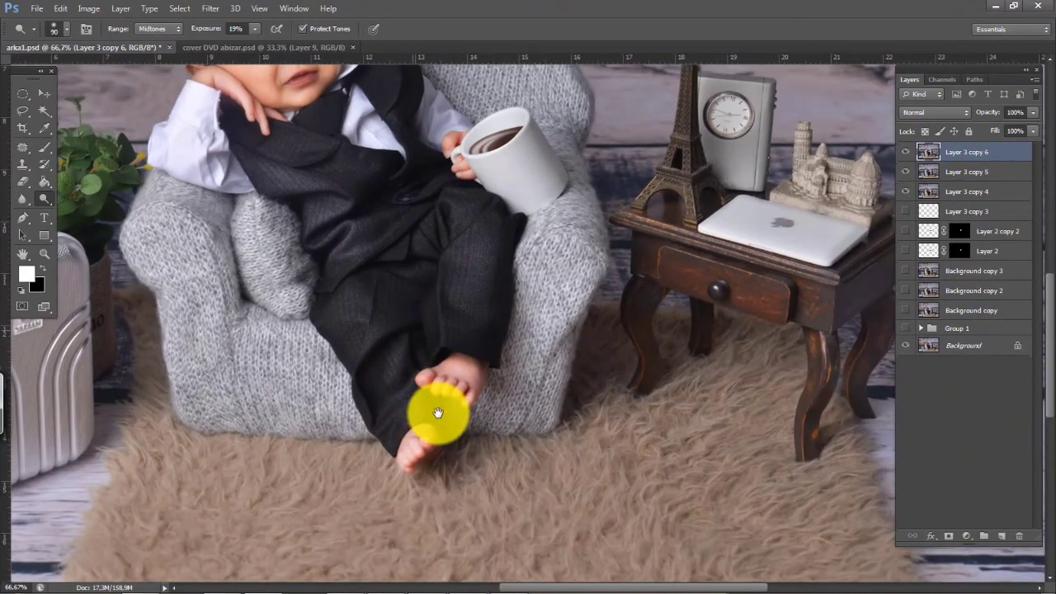
pyautogui.moveTo(438, 412); pyautogui.dragTo(415, 432)
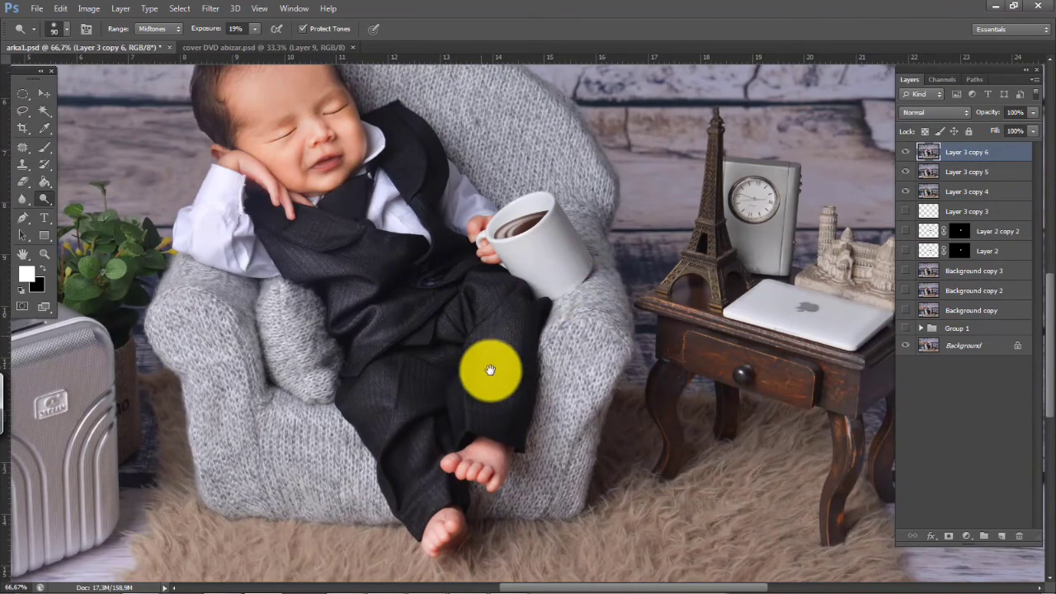
pyautogui.moveTo(490, 370); pyautogui.dragTo(510, 445)
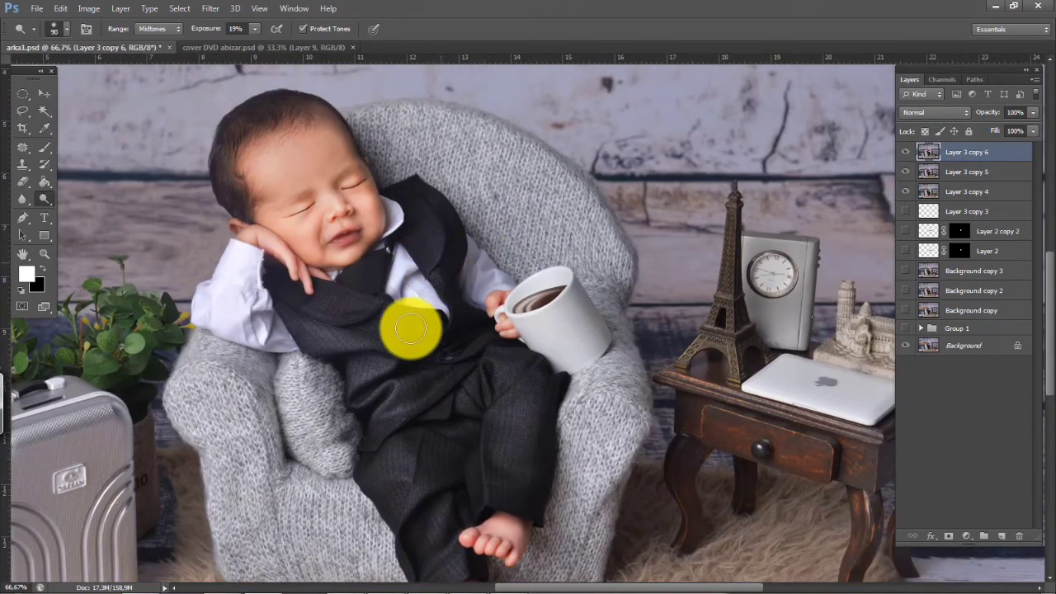
pyautogui.moveTo(488, 386); pyautogui.dragTo(505, 266)
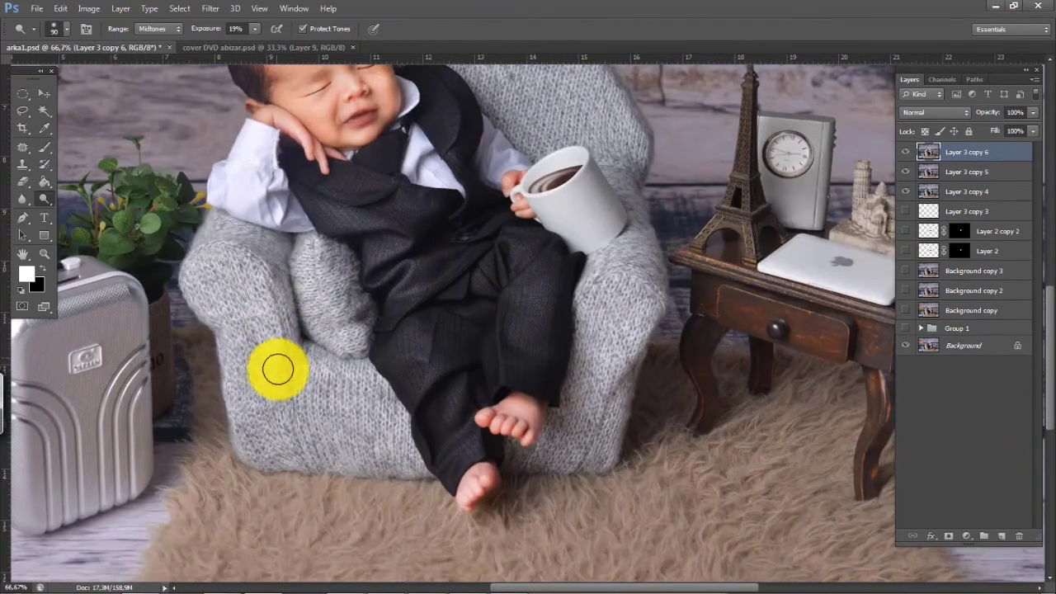
# Lighten the armchair's front and the armrest near the suitcase with the Dodge tool, enlarging the brush to 150 px
pyautogui.moveTo(278, 370)
pyautogui.mouseDown()
pyautogui.moveTo(269, 340)
pyautogui.moveTo(212, 293)
pyautogui.moveTo(264, 313)
pyautogui.moveTo(249, 351)
pyautogui.moveTo(259, 423)
pyautogui.moveTo(307, 362)
pyautogui.mouseUp()
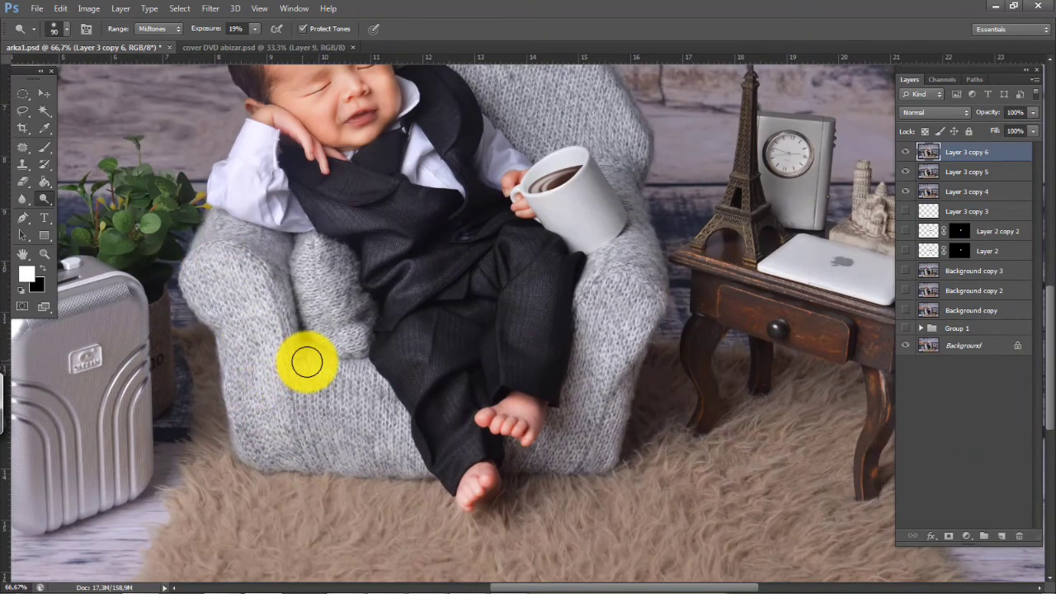
pyautogui.press(']')
pyautogui.press(']')
pyautogui.press(']')
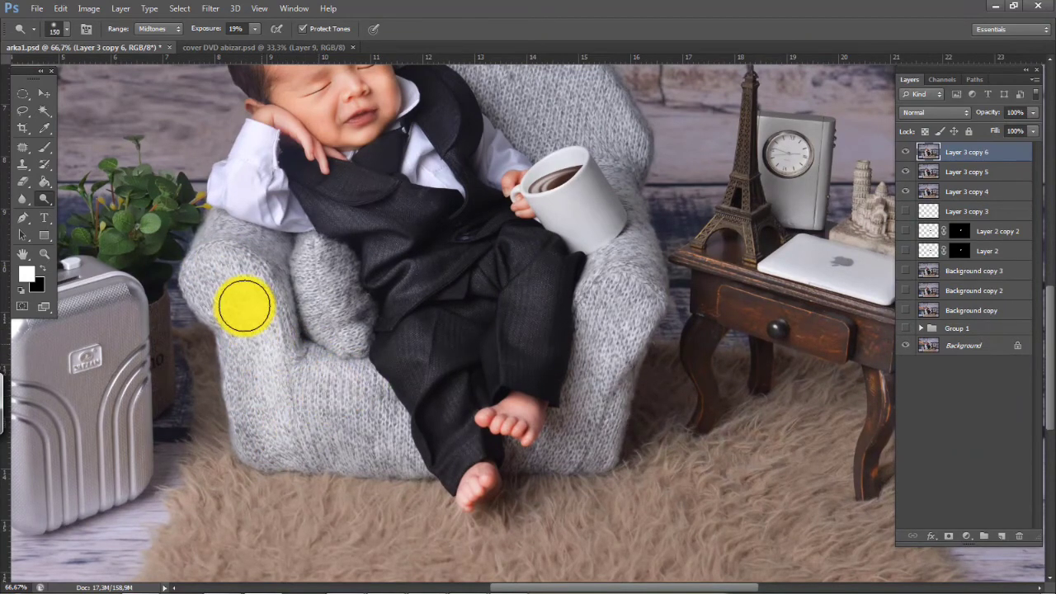
pyautogui.moveTo(244, 305)
pyautogui.mouseDown()
pyautogui.moveTo(274, 334)
pyautogui.moveTo(261, 300)
pyautogui.moveTo(206, 264)
pyautogui.moveTo(299, 326)
pyautogui.moveTo(288, 414)
pyautogui.moveTo(350, 430)
pyautogui.mouseUp()
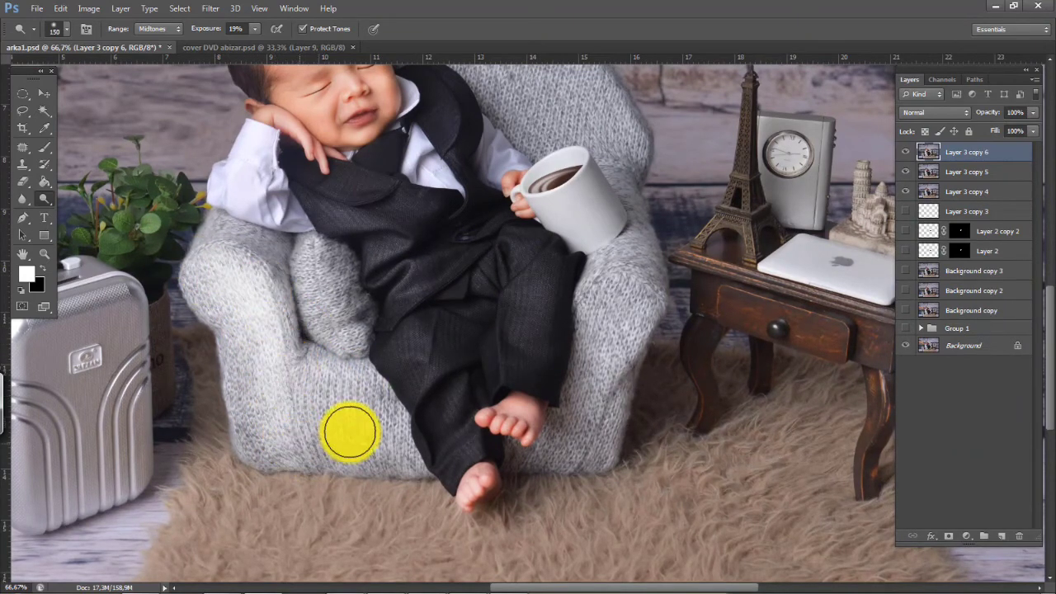
# Undo the most recent Dodge strokes on the armchair
pyautogui.hotkey('ctrl', 'alt', 'z')
pyautogui.hotkey('ctrl', 'alt', 'z')
pyautogui.hotkey('ctrl', 'alt', 'z')
pyautogui.hotkey('ctrl', 'alt', 'z')
pyautogui.hotkey('ctrl', 'alt', 'z')
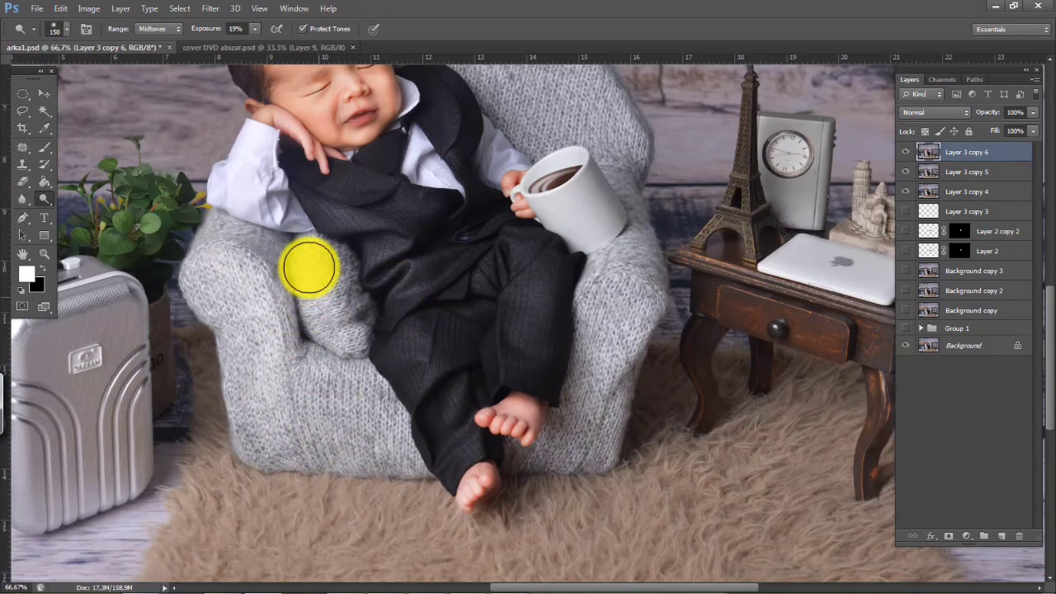
# Dodge more of the suit and the armchair with the 150 px brush at 19% exposure
pyautogui.moveTo(543, 334); pyautogui.dragTo(477, 412)
pyautogui.moveTo(517, 316); pyautogui.dragTo(554, 423)
pyautogui.moveTo(382, 200)
pyautogui.mouseDown()
pyautogui.moveTo(611, 318)
pyautogui.moveTo(400, 194)
pyautogui.moveTo(537, 290)
pyautogui.moveTo(558, 288)
pyautogui.moveTo(545, 298)
pyautogui.moveTo(452, 254)
pyautogui.moveTo(583, 342)
pyautogui.moveTo(467, 336)
pyautogui.moveTo(514, 229)
pyautogui.moveTo(344, 194)
pyautogui.moveTo(409, 212)
pyautogui.moveTo(419, 230)
pyautogui.moveTo(378, 221)
pyautogui.moveTo(584, 371)
pyautogui.moveTo(730, 346)
pyautogui.moveTo(717, 389)
pyautogui.moveTo(721, 363)
pyautogui.moveTo(740, 449)
pyautogui.moveTo(814, 459)
pyautogui.mouseUp()
pyautogui.scroll(-3, 605, 282)
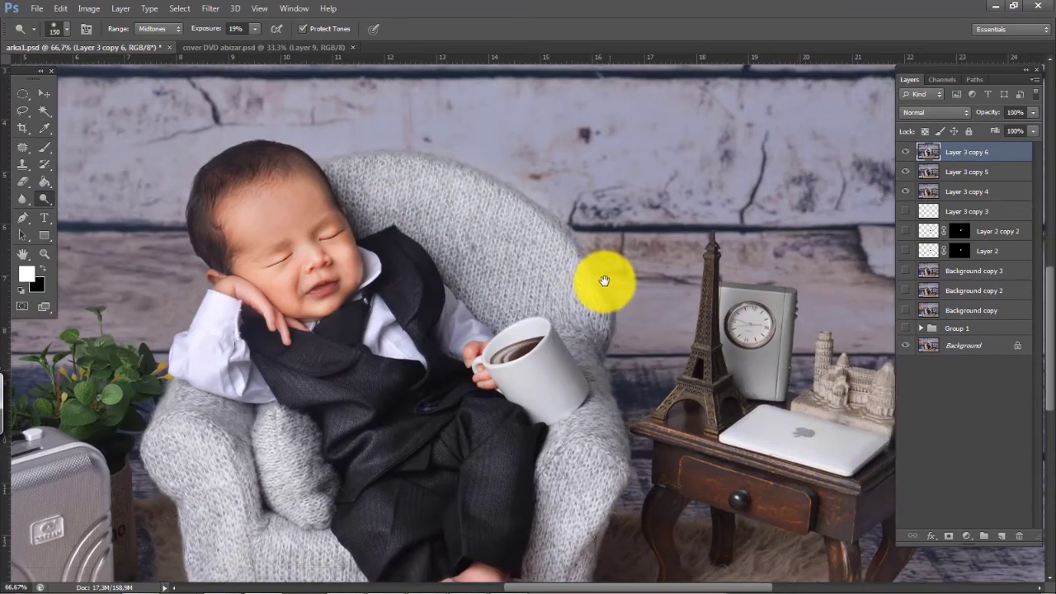
# Dodge the Eiffel Tower figurine on the side table up to its tip, reducing the brush to 35 px
pyautogui.moveTo(807, 280)
pyautogui.mouseDown()
pyautogui.moveTo(849, 297)
pyautogui.moveTo(688, 283)
pyautogui.moveTo(697, 172)
pyautogui.moveTo(698, 196)
pyautogui.moveTo(816, 317)
pyautogui.moveTo(771, 288)
pyautogui.moveTo(749, 252)
pyautogui.moveTo(709, 223)
pyautogui.mouseUp()
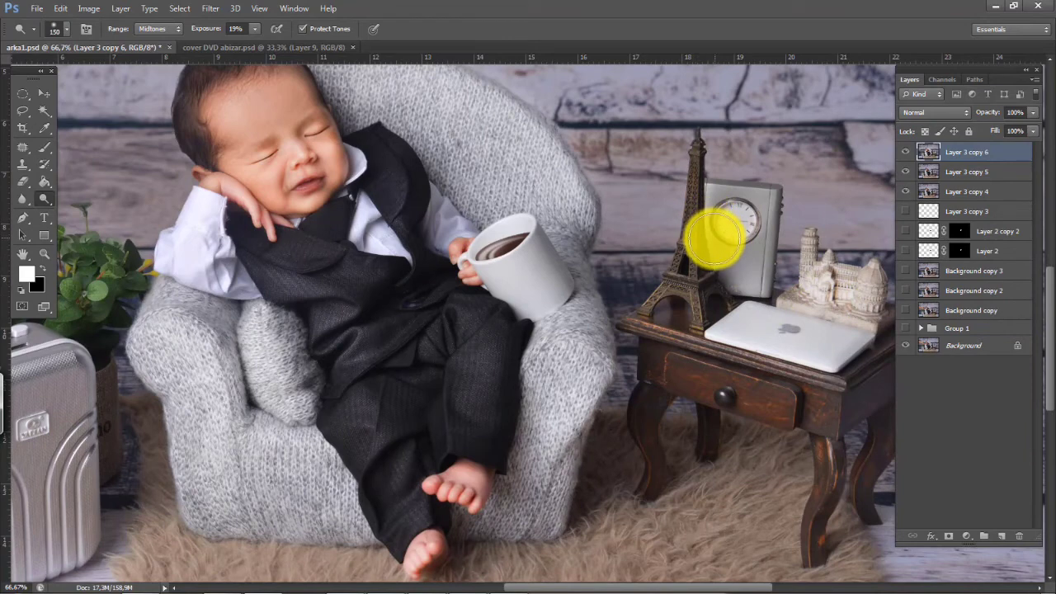
pyautogui.press('[')
pyautogui.press('[')
pyautogui.press('[')
pyautogui.press('[')
pyautogui.press('[')
pyautogui.press('[')
pyautogui.press('[')
pyautogui.press('[')
pyautogui.moveTo(697, 165)
pyautogui.mouseDown()
pyautogui.moveTo(675, 289)
pyautogui.moveTo(688, 224)
pyautogui.moveTo(670, 278)
pyautogui.moveTo(693, 274)
pyautogui.moveTo(678, 312)
pyautogui.moveTo(663, 293)
pyautogui.moveTo(676, 280)
pyautogui.moveTo(705, 315)
pyautogui.moveTo(694, 126)
pyautogui.moveTo(694, 183)
pyautogui.moveTo(707, 132)
pyautogui.mouseUp()
pyautogui.press('[')
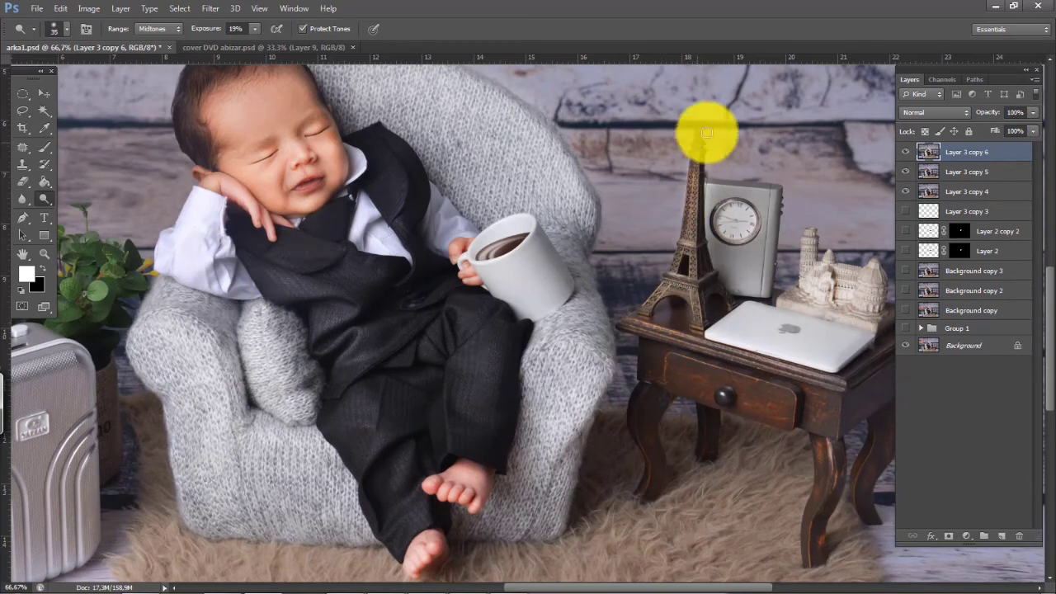
# Lighten the fur rug and the plant beside the armchair with a 300 px Dodge brush at 19% exposure
pyautogui.hotkey('ctrl', '-')
pyautogui.hotkey('ctrl', '-')
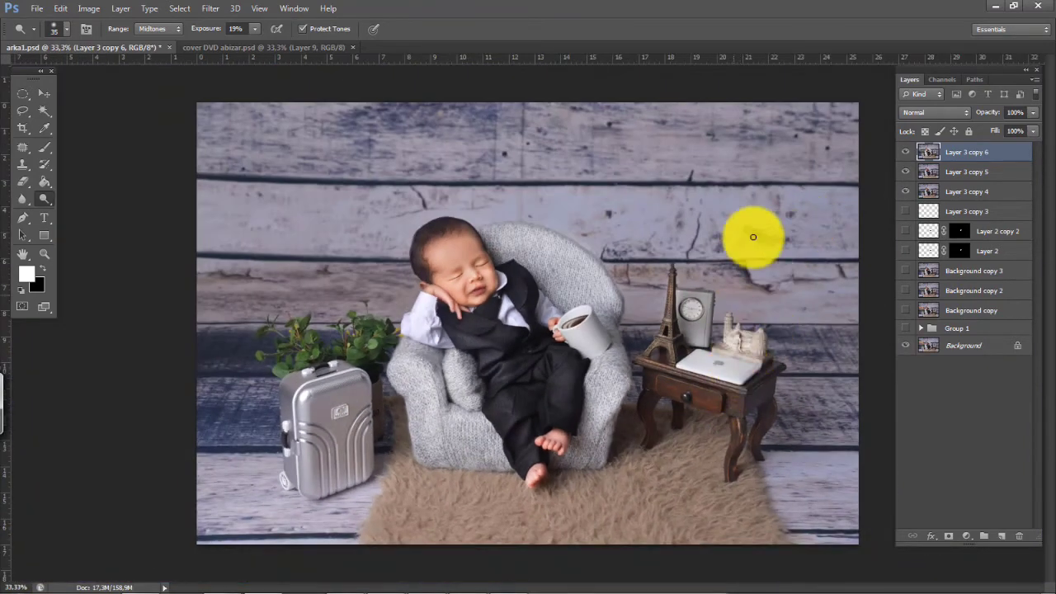
pyautogui.press(']')
pyautogui.press(']')
pyautogui.press(']')
pyautogui.press(']')
pyautogui.press(']')
pyautogui.press(']')
pyautogui.press(']')
pyautogui.press(']')
pyautogui.press(']')
pyautogui.press(']')
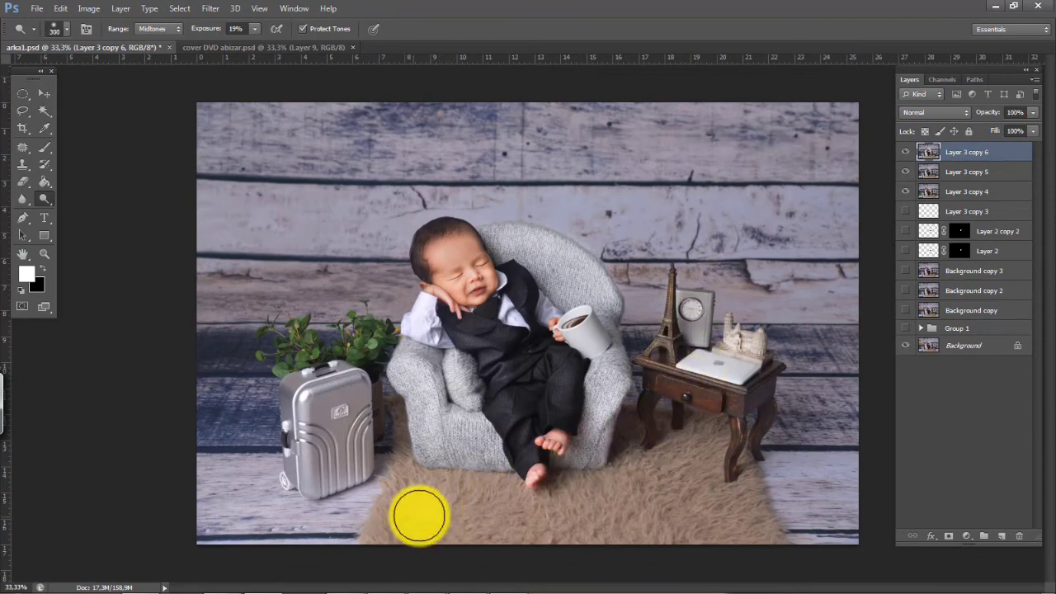
pyautogui.moveTo(404, 536)
pyautogui.mouseDown()
pyautogui.moveTo(611, 538)
pyautogui.moveTo(440, 521)
pyautogui.moveTo(635, 535)
pyautogui.moveTo(430, 516)
pyautogui.moveTo(564, 504)
pyautogui.moveTo(423, 511)
pyautogui.moveTo(693, 529)
pyautogui.moveTo(671, 522)
pyautogui.moveTo(682, 513)
pyautogui.moveTo(680, 521)
pyautogui.moveTo(673, 492)
pyautogui.moveTo(701, 506)
pyautogui.moveTo(547, 495)
pyautogui.moveTo(439, 504)
pyautogui.moveTo(383, 530)
pyautogui.moveTo(667, 541)
pyautogui.moveTo(834, 501)
pyautogui.moveTo(825, 489)
pyautogui.moveTo(450, 546)
pyautogui.moveTo(402, 539)
pyautogui.moveTo(526, 564)
pyautogui.moveTo(739, 550)
pyautogui.moveTo(714, 532)
pyautogui.moveTo(626, 551)
pyautogui.moveTo(759, 519)
pyautogui.moveTo(662, 495)
pyautogui.moveTo(712, 474)
pyautogui.moveTo(629, 460)
pyautogui.moveTo(720, 459)
pyautogui.moveTo(640, 477)
pyautogui.moveTo(696, 499)
pyautogui.moveTo(477, 500)
pyautogui.moveTo(598, 514)
pyautogui.moveTo(704, 480)
pyautogui.moveTo(687, 443)
pyautogui.moveTo(723, 449)
pyautogui.moveTo(631, 432)
pyautogui.moveTo(745, 479)
pyautogui.moveTo(695, 472)
pyautogui.moveTo(729, 521)
pyautogui.moveTo(702, 487)
pyautogui.moveTo(686, 529)
pyautogui.moveTo(743, 524)
pyautogui.moveTo(633, 557)
pyautogui.moveTo(782, 564)
pyautogui.moveTo(369, 531)
pyautogui.moveTo(409, 492)
pyautogui.moveTo(390, 480)
pyautogui.moveTo(348, 496)
pyautogui.moveTo(342, 341)
pyautogui.moveTo(353, 341)
pyautogui.moveTo(303, 370)
pyautogui.moveTo(347, 357)
pyautogui.moveTo(320, 389)
pyautogui.moveTo(292, 356)
pyautogui.moveTo(350, 353)
pyautogui.moveTo(358, 342)
pyautogui.moveTo(371, 354)
pyautogui.moveTo(380, 342)
pyautogui.moveTo(359, 351)
pyautogui.moveTo(374, 341)
pyautogui.moveTo(264, 439)
pyautogui.moveTo(289, 359)
pyautogui.moveTo(757, 348)
pyautogui.moveTo(490, 462)
pyautogui.moveTo(651, 305)
pyautogui.moveTo(297, 356)
pyautogui.moveTo(372, 341)
pyautogui.moveTo(377, 401)
pyautogui.mouseUp()
# Toggle the visibility of Layer 3 copy 6 to compare the photo with and without the dodging
pyautogui.click(906, 151)
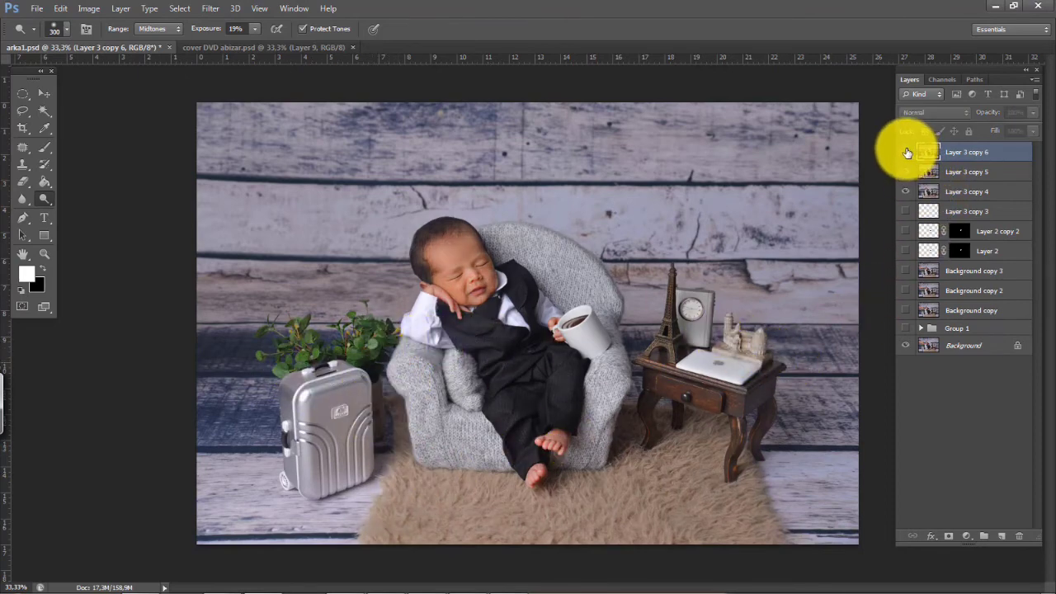
pyautogui.click(906, 153)
pyautogui.click(908, 154)
pyautogui.click(909, 153)
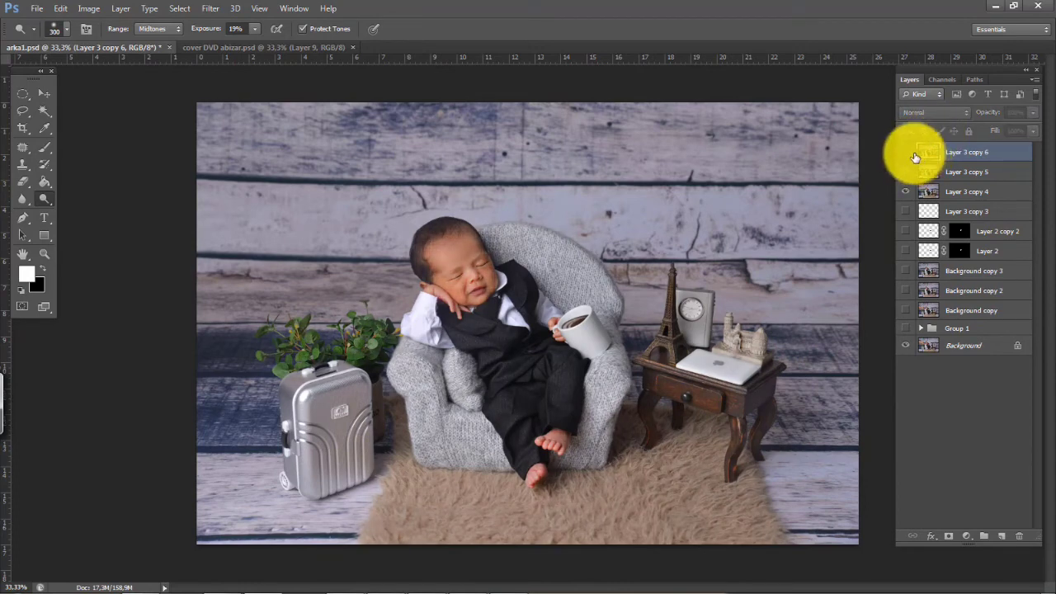
pyautogui.click(908, 154)
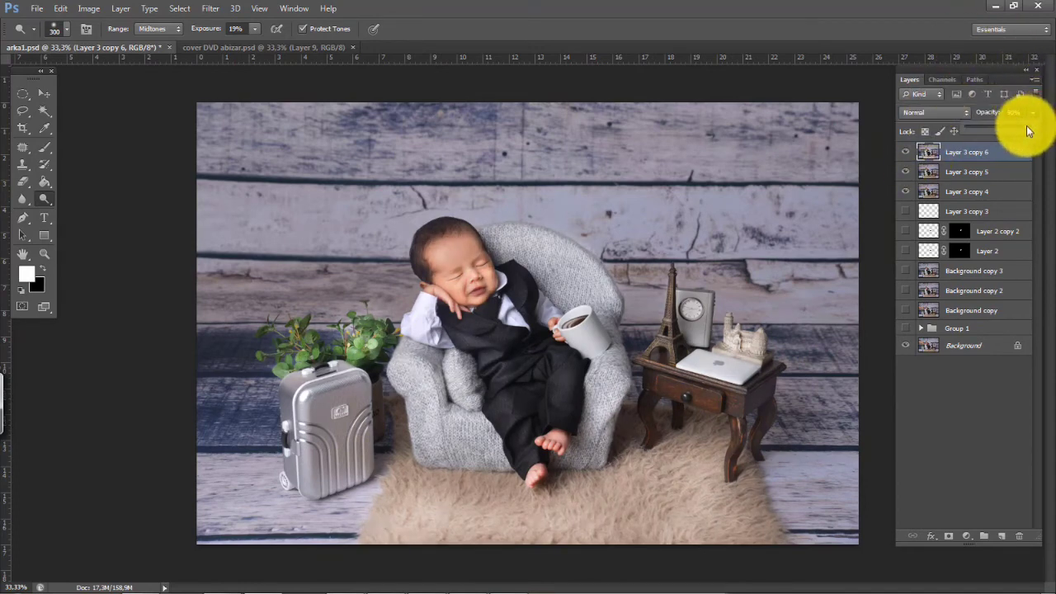
# Lower the opacity of Layer 3 copy 6 to 71%, comparing the photo with the layer hidden and shown
pyautogui.moveTo(1027, 130); pyautogui.dragTo(1015, 129)
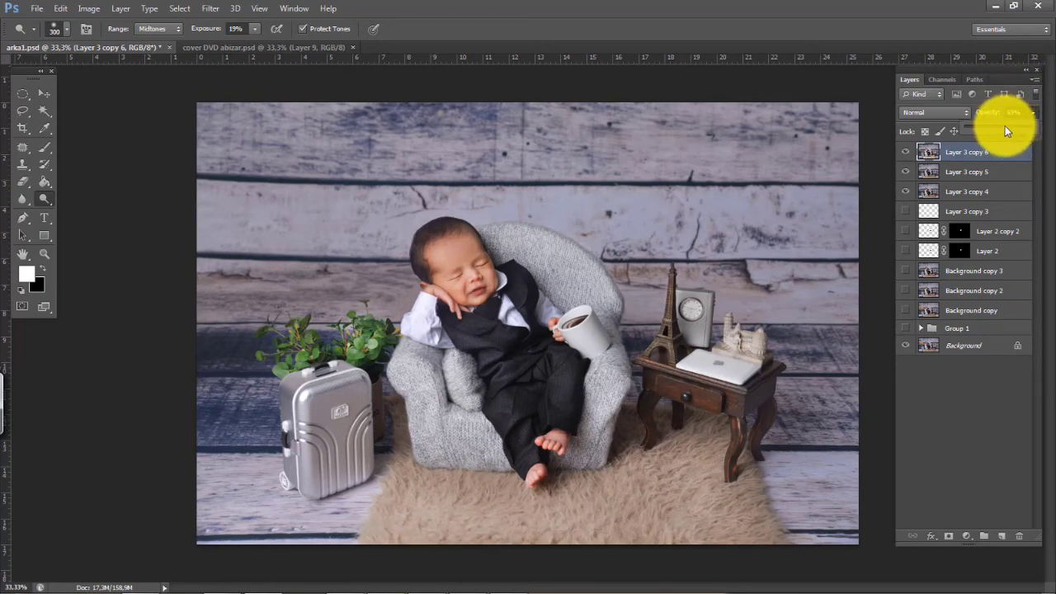
pyautogui.moveTo(1006, 130); pyautogui.dragTo(932, 130)
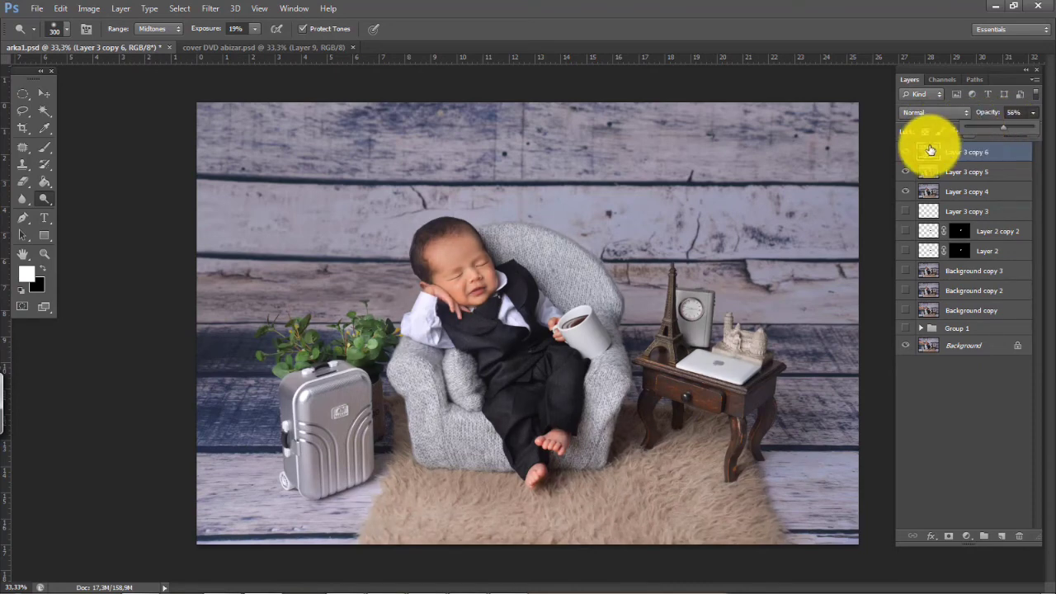
pyautogui.click(913, 153)
pyautogui.click(907, 156)
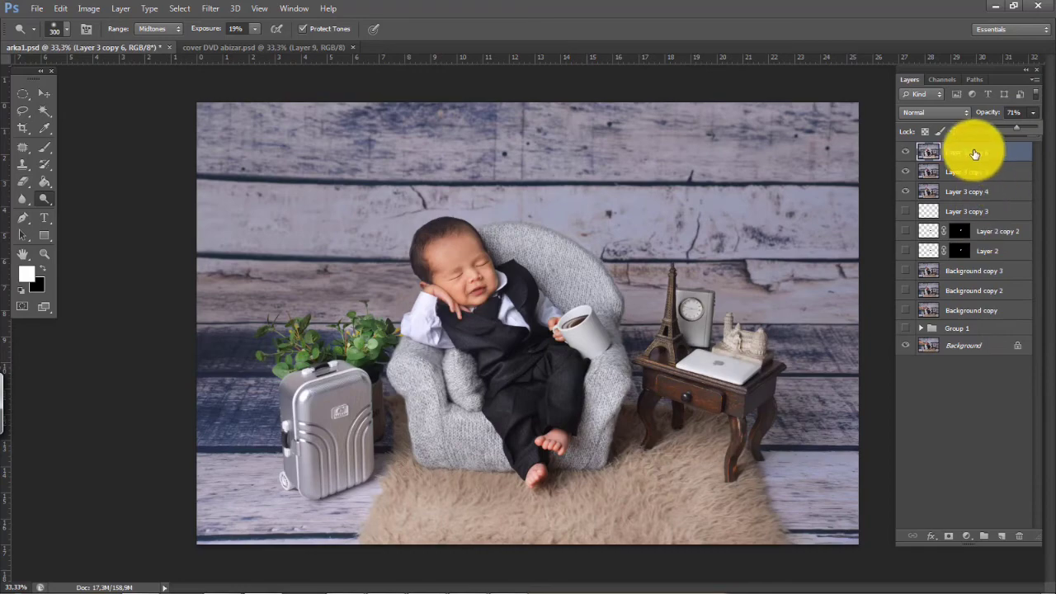
# Merge duplicates of Layer 3 copy 5 and Layer 3 copy 6 into one layer, and duplicate the merged layer
pyautogui.keyDown('shift'); pyautogui.click(982, 172); pyautogui.keyUp('shift')
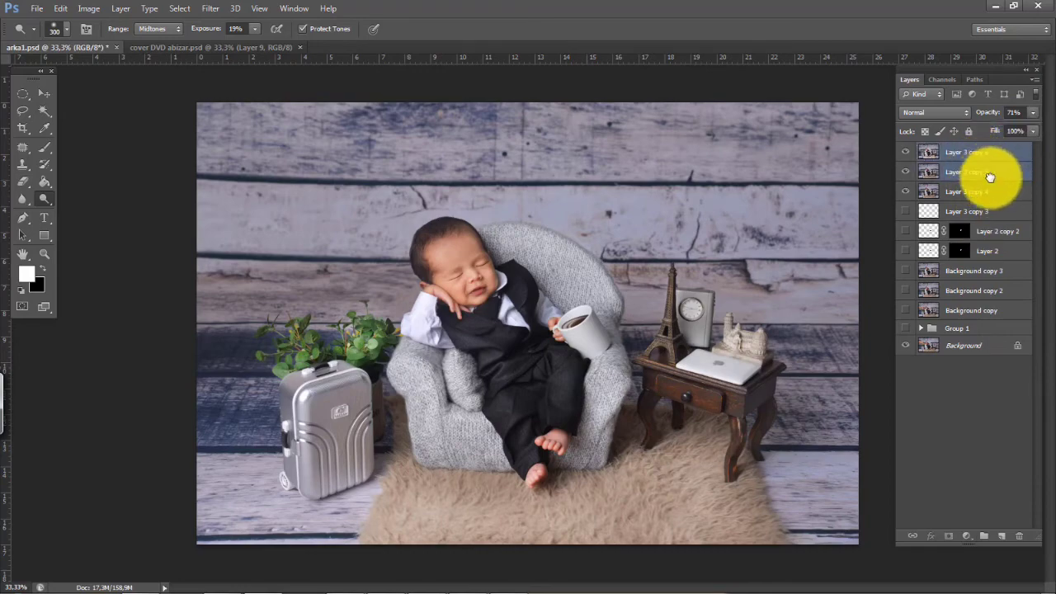
pyautogui.rightClick(992, 158)
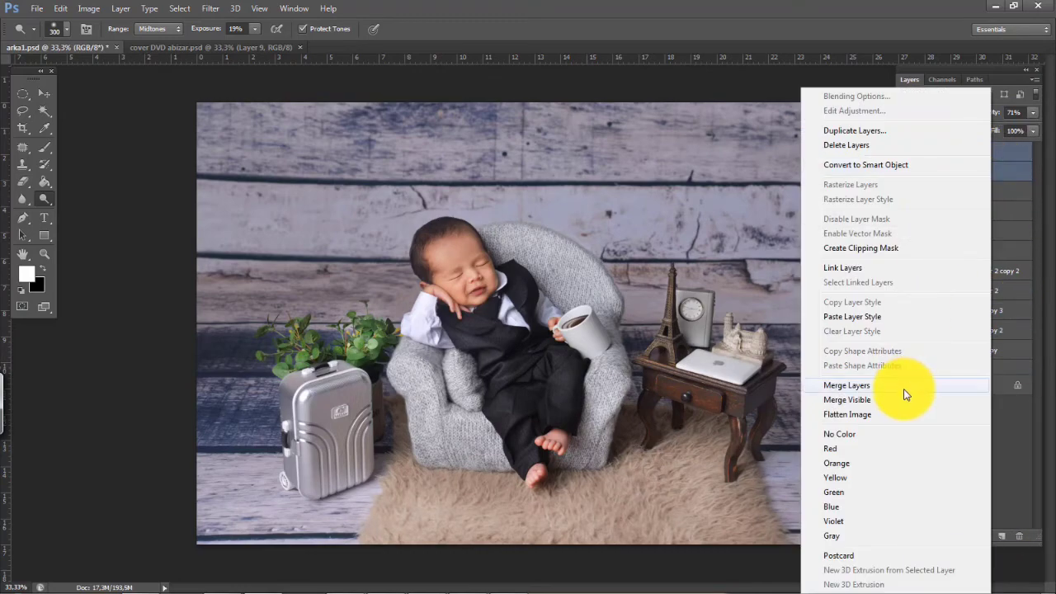
pyautogui.click(904, 393)
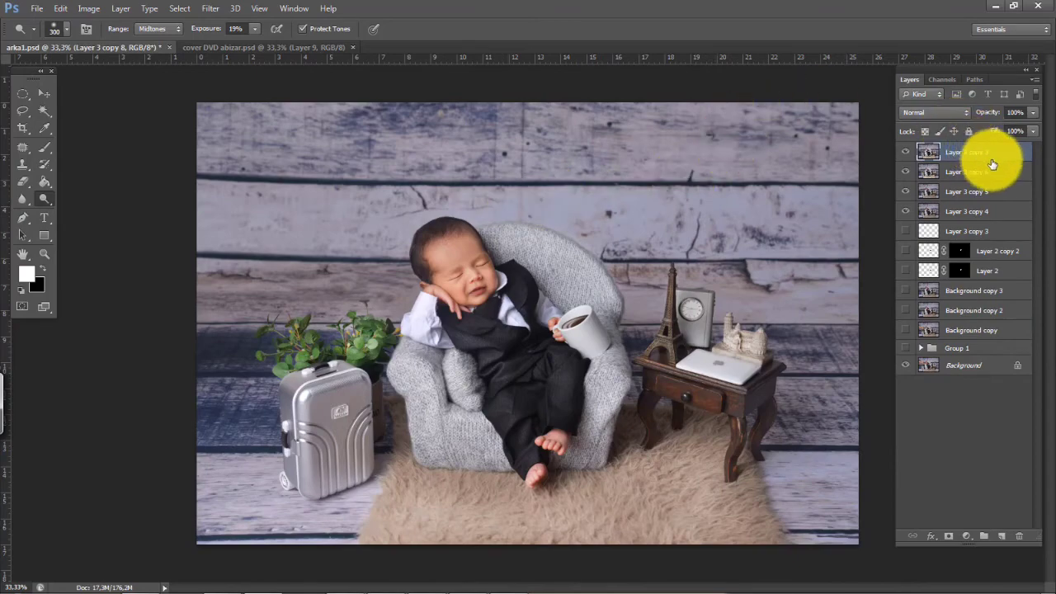
pyautogui.moveTo(993, 164); pyautogui.dragTo(1002, 535)
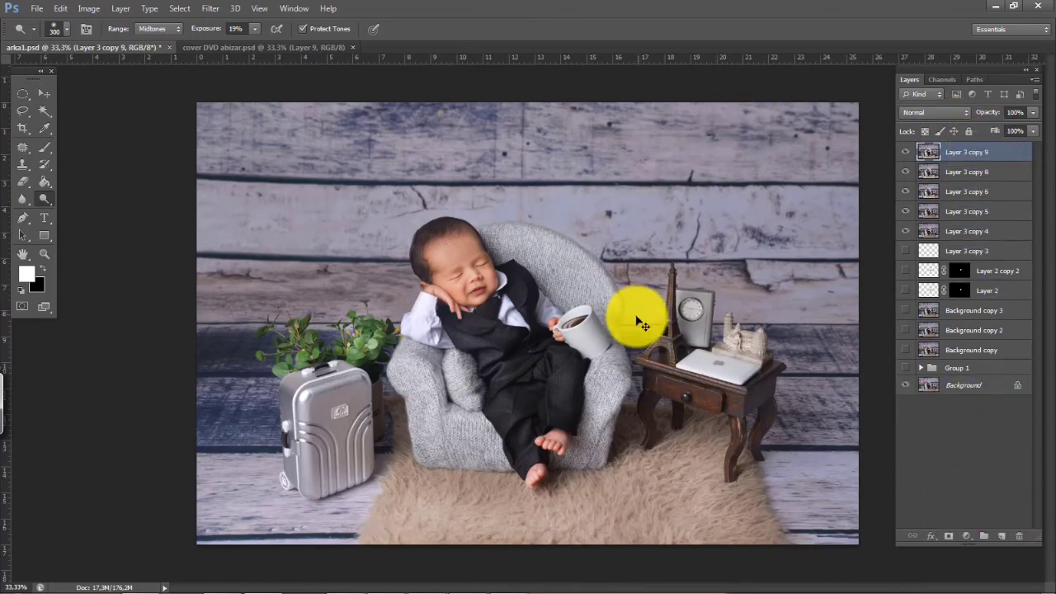
# Set up the Clone Stamp with a 7 px brush at 100% opacity for the baby's collar and tie
pyautogui.hotkey('ctrl', '+')
pyautogui.hotkey('ctrl', '+')
pyautogui.hotkey('ctrl', '+')
pyautogui.hotkey('ctrl', '+')
pyautogui.hotkey('ctrl', '+')
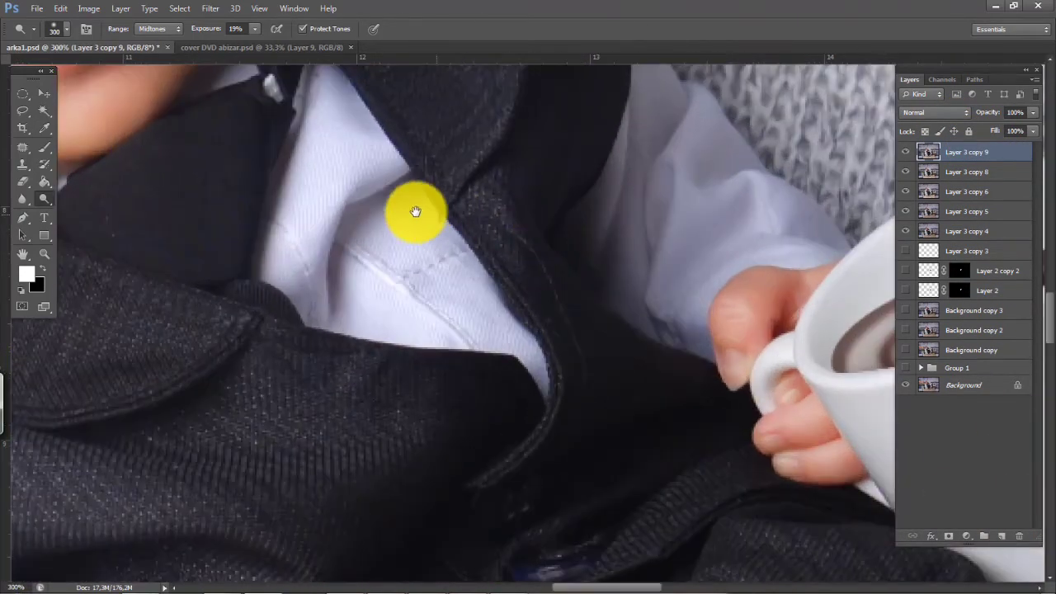
pyautogui.moveTo(415, 212); pyautogui.dragTo(653, 423)
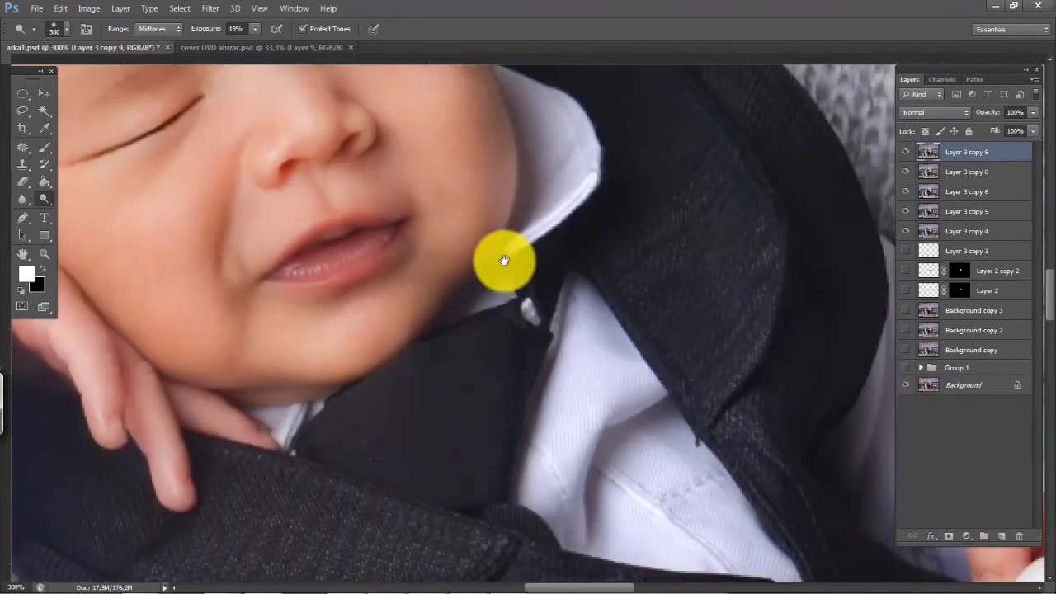
pyautogui.moveTo(504, 261); pyautogui.dragTo(528, 286)
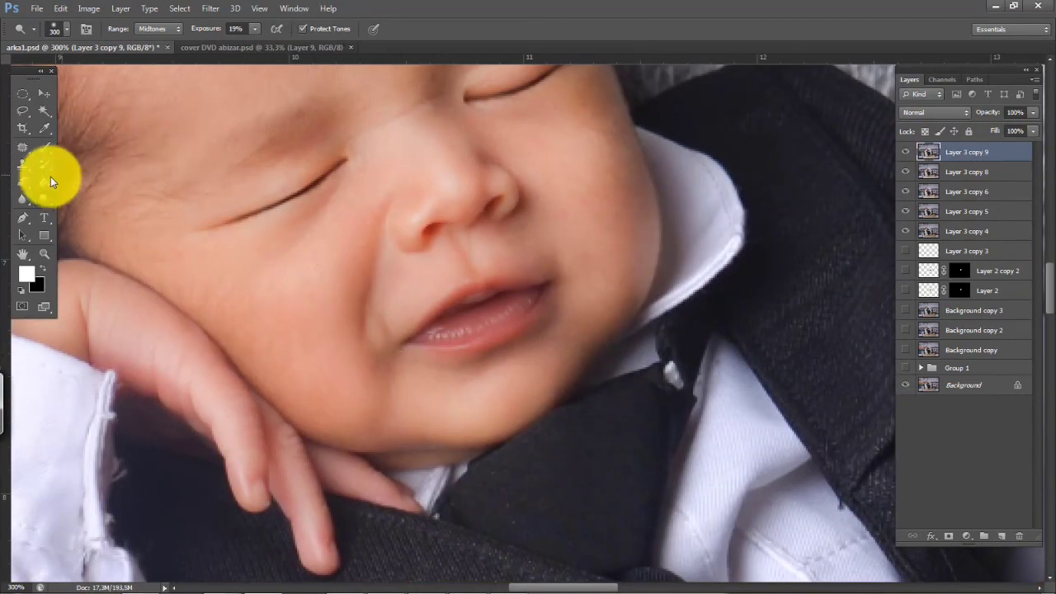
pyautogui.click(22, 165)
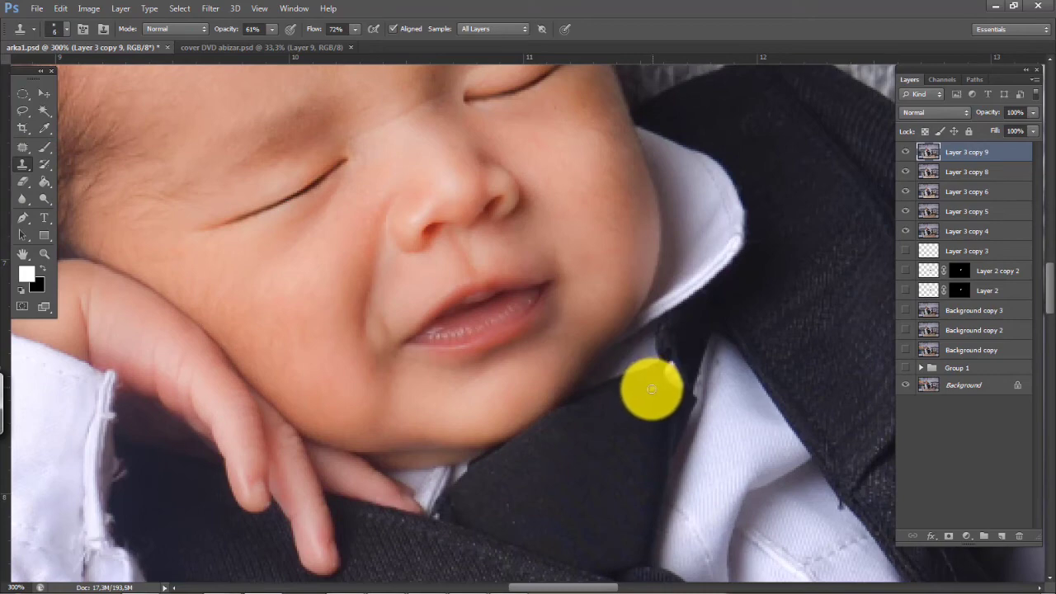
pyautogui.click(24, 152)
pyautogui.keyDown('alt'); pyautogui.click(27, 150); pyautogui.keyUp('alt')
pyautogui.keyDown('alt'); pyautogui.click(24, 150); pyautogui.keyUp('alt')
pyautogui.keyDown('alt'); pyautogui.click(27, 150); pyautogui.keyUp('alt')
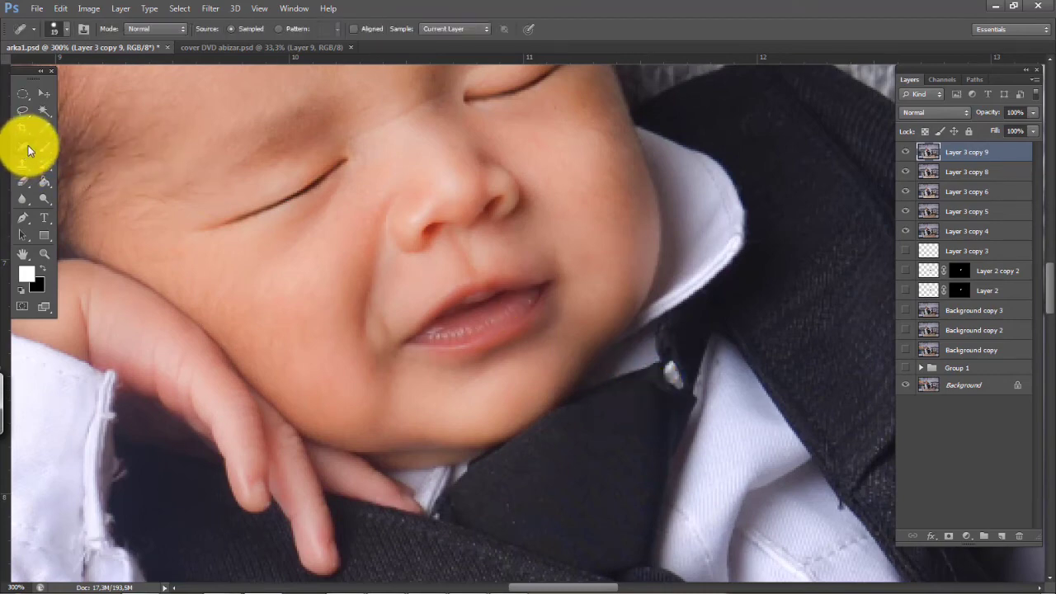
pyautogui.keyDown('alt'); pyautogui.click(28, 150); pyautogui.keyUp('alt')
pyautogui.click(23, 165)
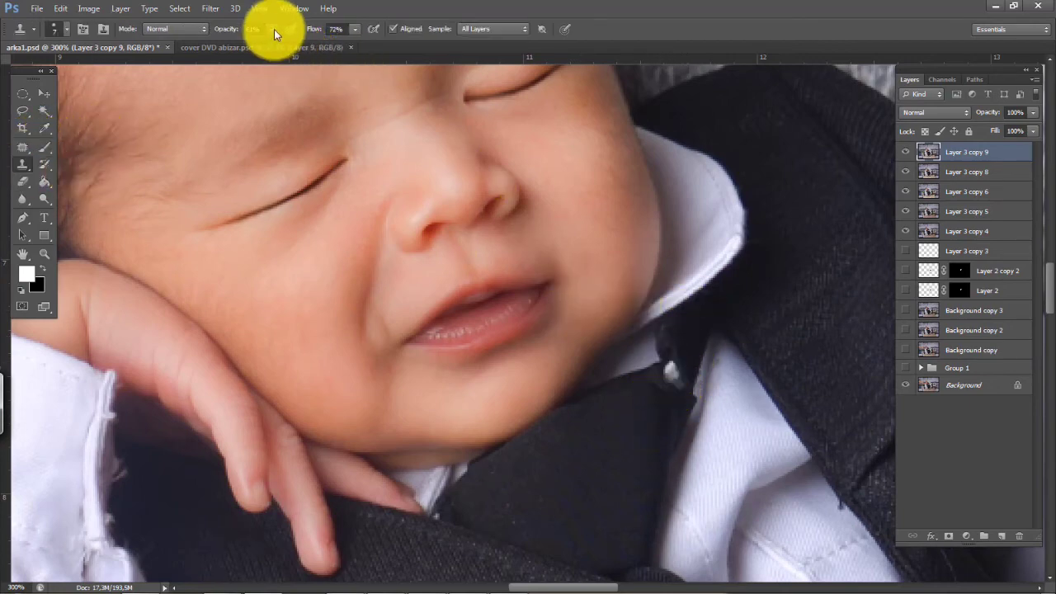
pyautogui.moveTo(287, 49); pyautogui.dragTo(301, 48)
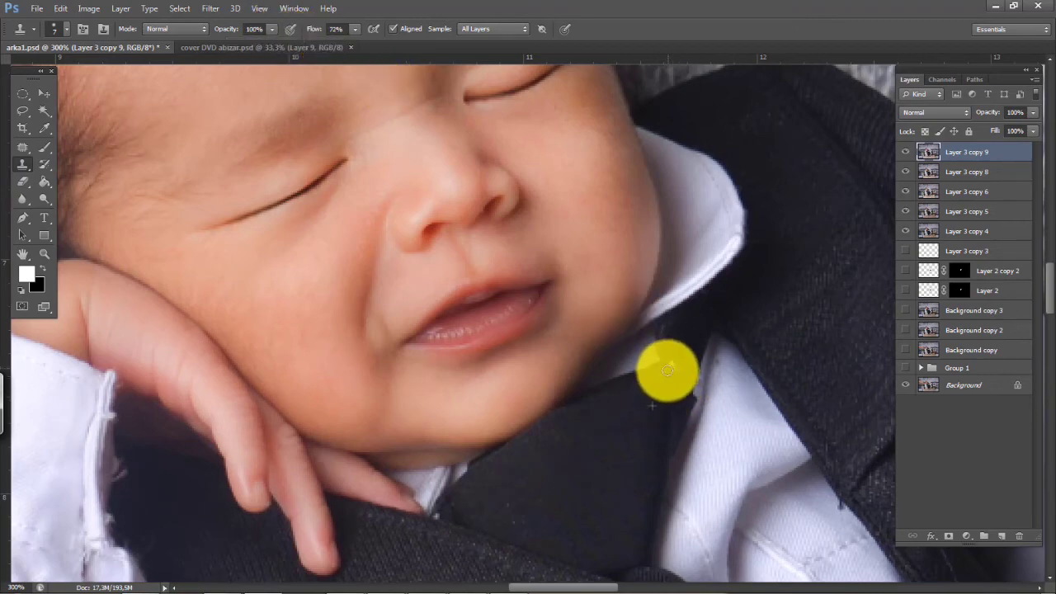
# Clone dark tie fabric over the shiny clasp between the bow tie and the shirt collar
pyautogui.moveTo(675, 375); pyautogui.dragTo(675, 394)
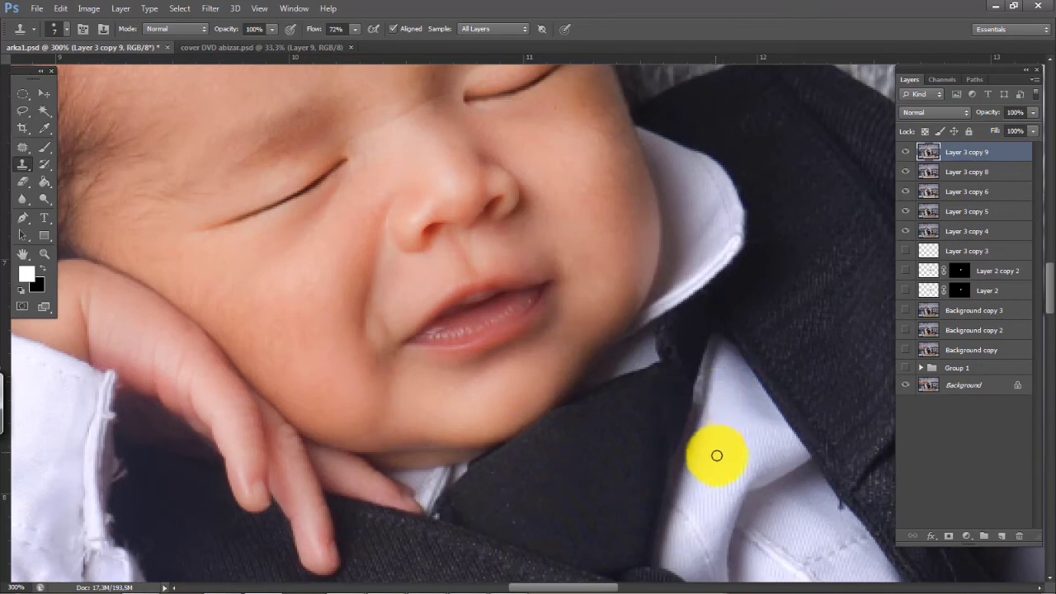
pyautogui.keyDown('alt'); pyautogui.click(643, 399); pyautogui.keyUp('alt')
pyautogui.moveTo(662, 363)
pyautogui.mouseDown()
pyautogui.moveTo(687, 366)
pyautogui.moveTo(624, 392)
pyautogui.moveTo(676, 362)
pyautogui.moveTo(671, 353)
pyautogui.moveTo(697, 376)
pyautogui.moveTo(665, 330)
pyautogui.mouseUp()
pyautogui.keyDown('alt'); pyautogui.click(633, 391); pyautogui.keyUp('alt')
pyautogui.click(685, 370)
pyautogui.keyDown('alt'); pyautogui.click(625, 391); pyautogui.keyUp('alt')
pyautogui.click(651, 374)
pyautogui.keyDown('alt'); pyautogui.click(627, 387); pyautogui.keyUp('alt')
pyautogui.click(678, 361)
pyautogui.scroll(-4, 718, 376)
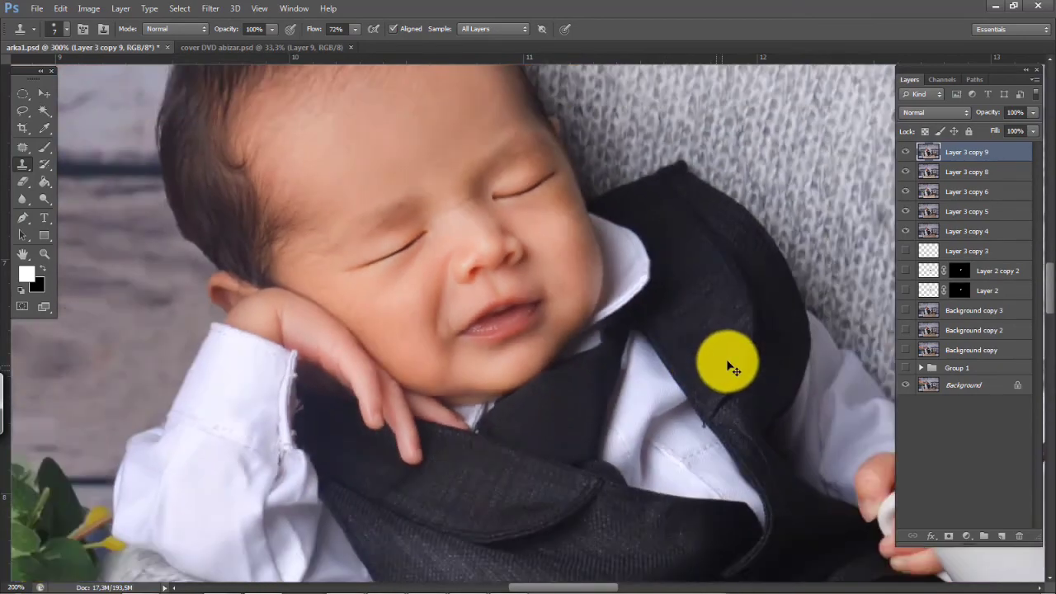
pyautogui.scroll(3, 759, 346)
pyautogui.scroll(-5, 779, 338)
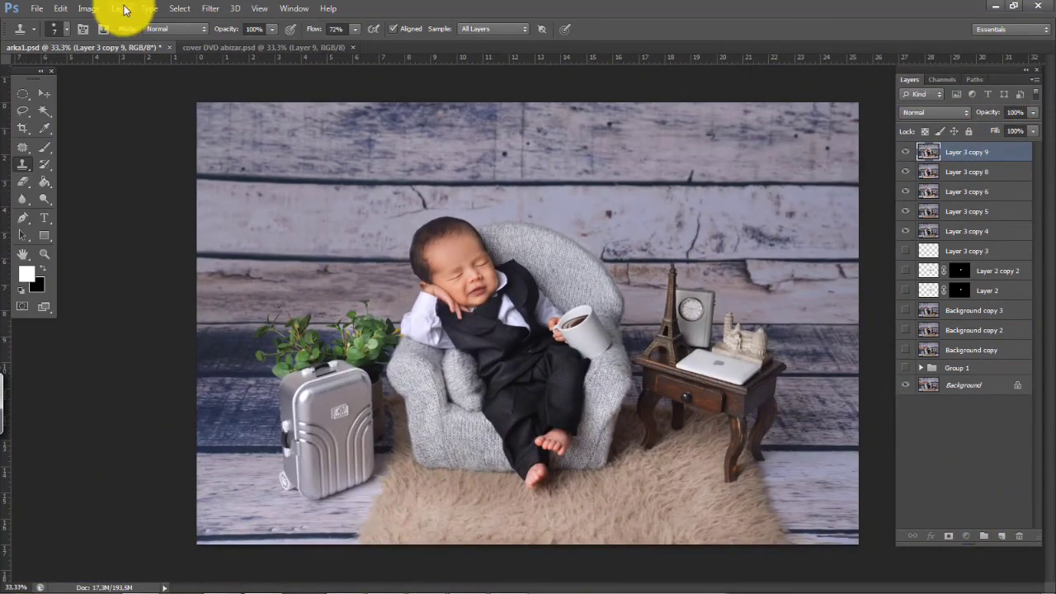
# Brighten Layer 3 copy 9 with an RGB curve, mapping input 197 to output 211 and adding a second point in the shadows
pyautogui.click(92, 9)
pyautogui.moveTo(116, 41)
pyautogui.click(262, 66)
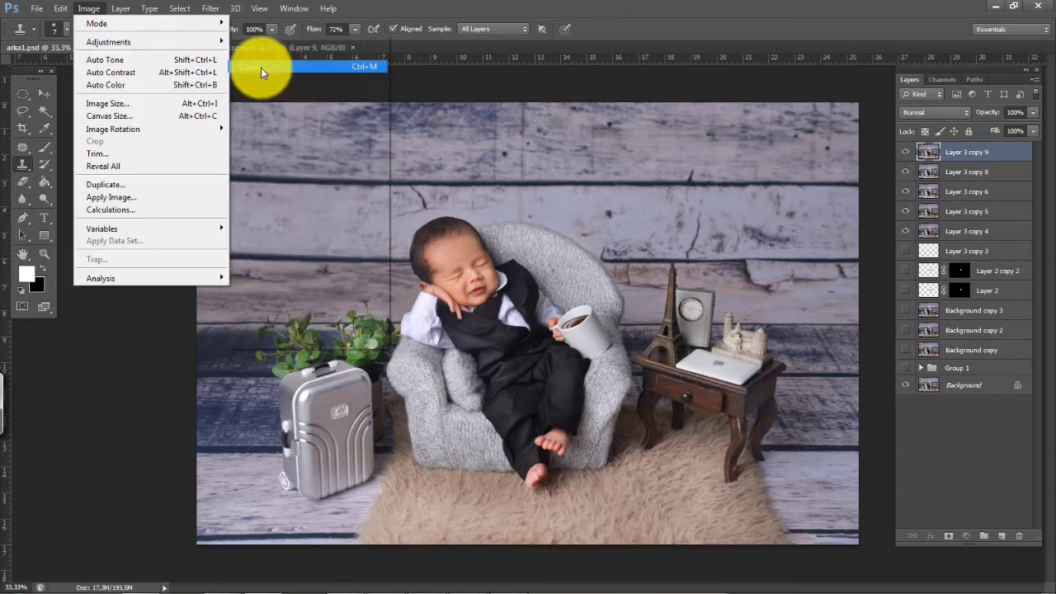
pyautogui.hotkey('ctrl', '+')
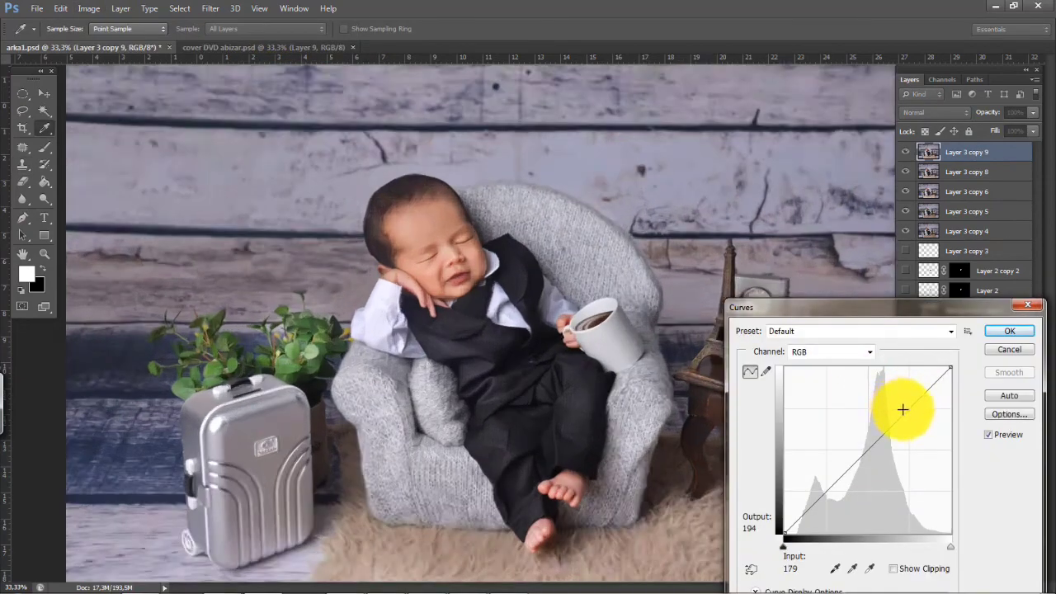
pyautogui.click(911, 398)
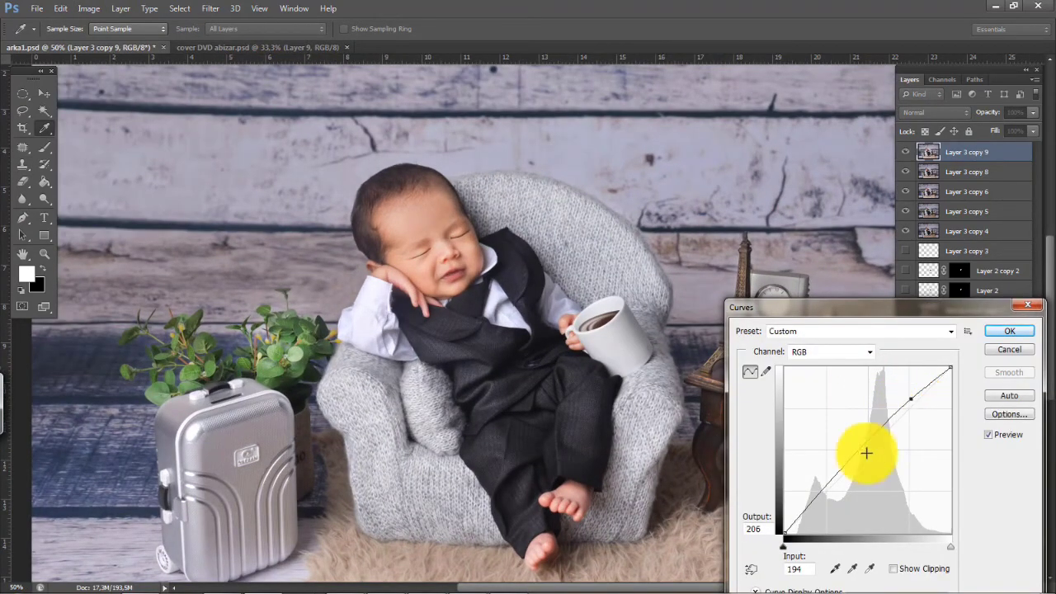
pyautogui.click(806, 505)
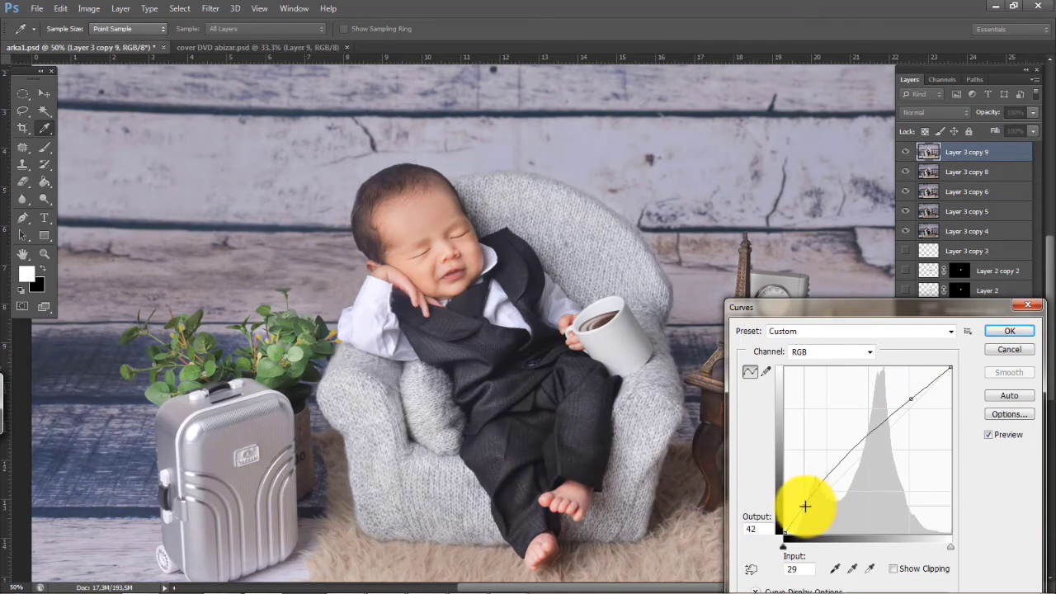
pyautogui.moveTo(806, 510); pyautogui.dragTo(804, 509)
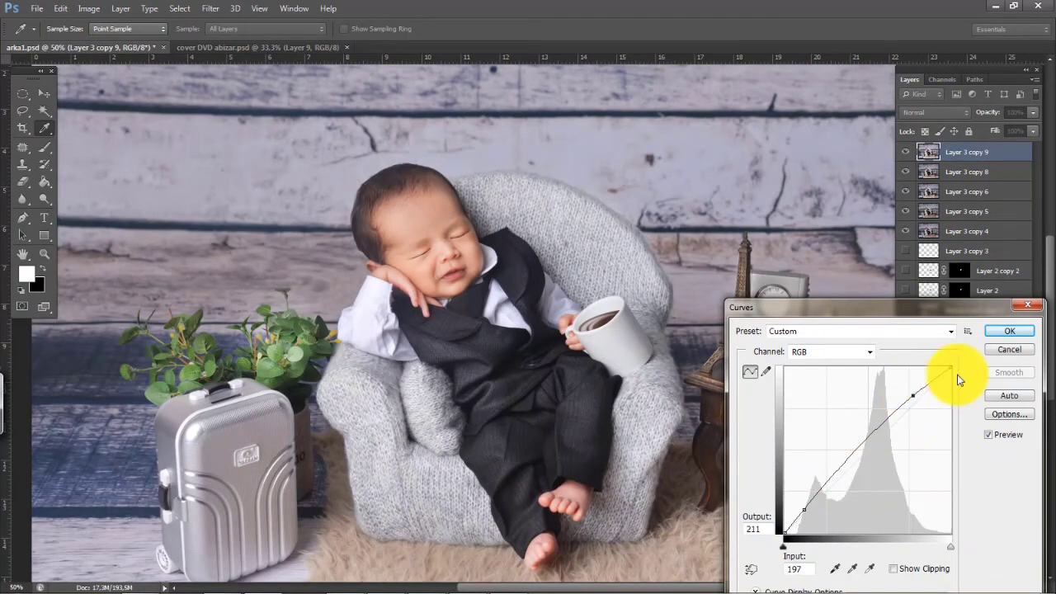
pyautogui.click(1009, 331)
pyautogui.press('s')
# Duplicate Layer 3 copy 9 and set the duplicate's blend mode to Soft Light
pyautogui.moveTo(990, 153); pyautogui.dragTo(980, 482)
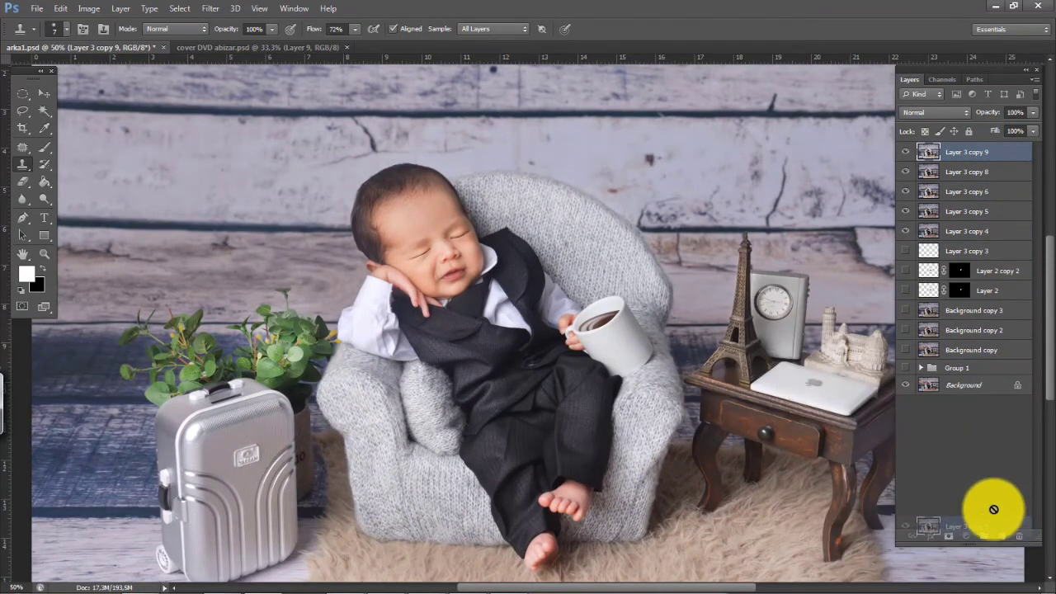
pyautogui.hotkey('ctrl', '+')
pyautogui.hotkey('ctrl', '+')
pyautogui.hotkey('ctrl', '+')
pyautogui.hotkey('ctrl', '+')
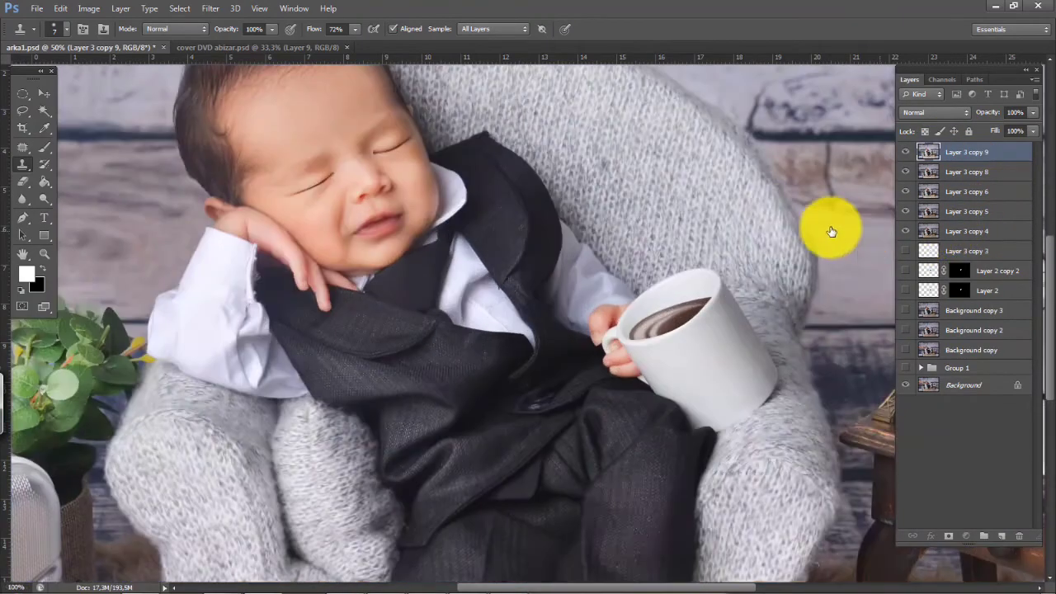
pyautogui.moveTo(691, 346)
pyautogui.mouseDown()
pyautogui.moveTo(690, 389)
pyautogui.moveTo(632, 290)
pyautogui.moveTo(685, 352)
pyautogui.mouseUp()
pyautogui.hotkey('ctrl', '-')
pyautogui.hotkey('ctrl', '+')
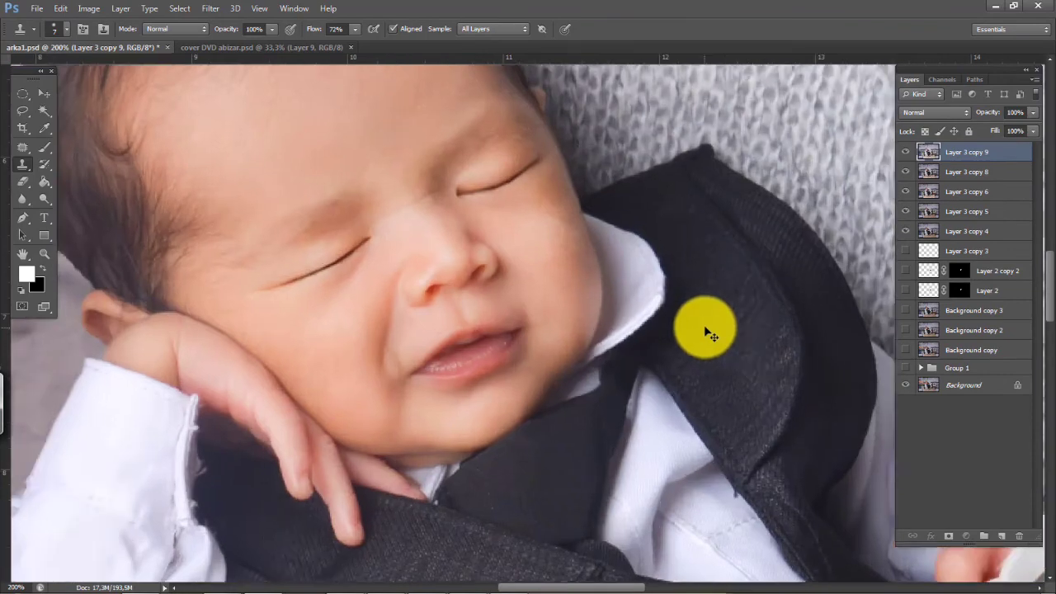
pyautogui.moveTo(960, 140); pyautogui.dragTo(1002, 537)
pyautogui.click(926, 109)
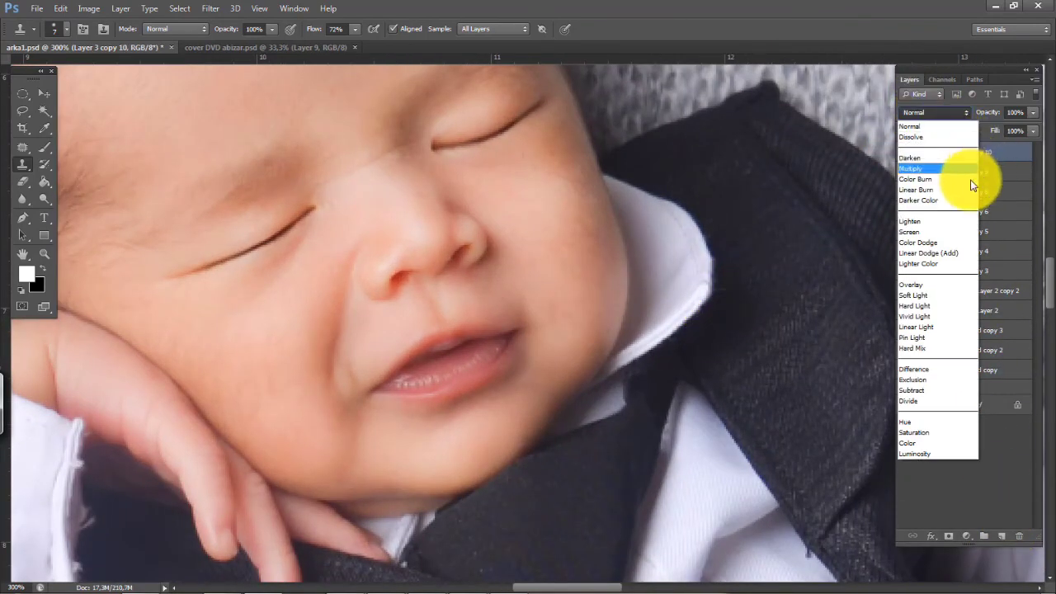
pyautogui.click(931, 286)
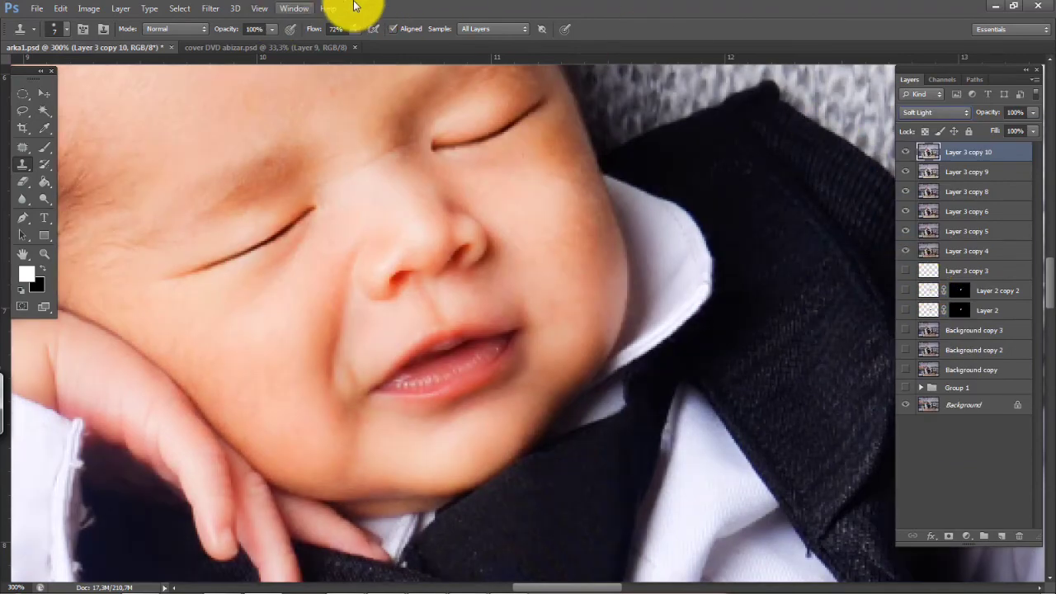
# Apply the High Pass filter to Layer 3 copy 10, comparing several radii on the baby's face and settling on about 2.7 pixels
pyautogui.click(212, 8)
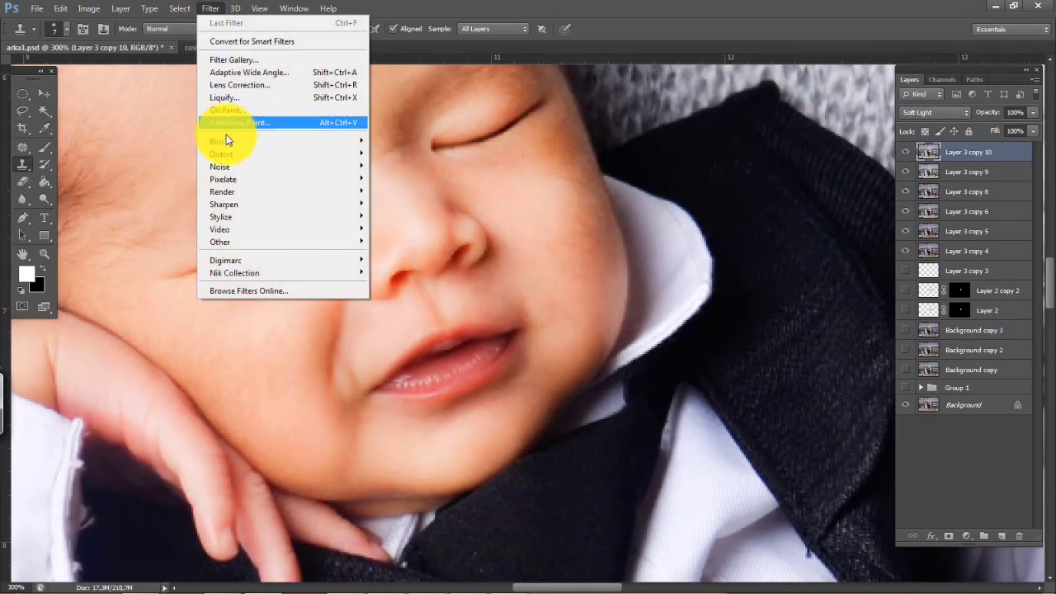
pyautogui.moveTo(230, 241)
pyautogui.click(166, 256)
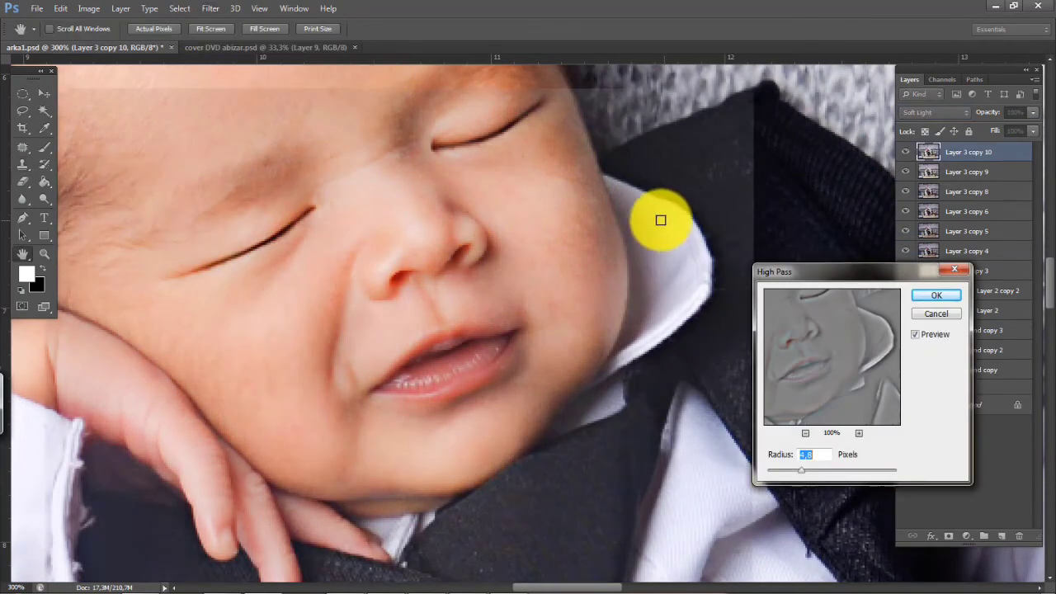
pyautogui.scroll(1, 665, 248)
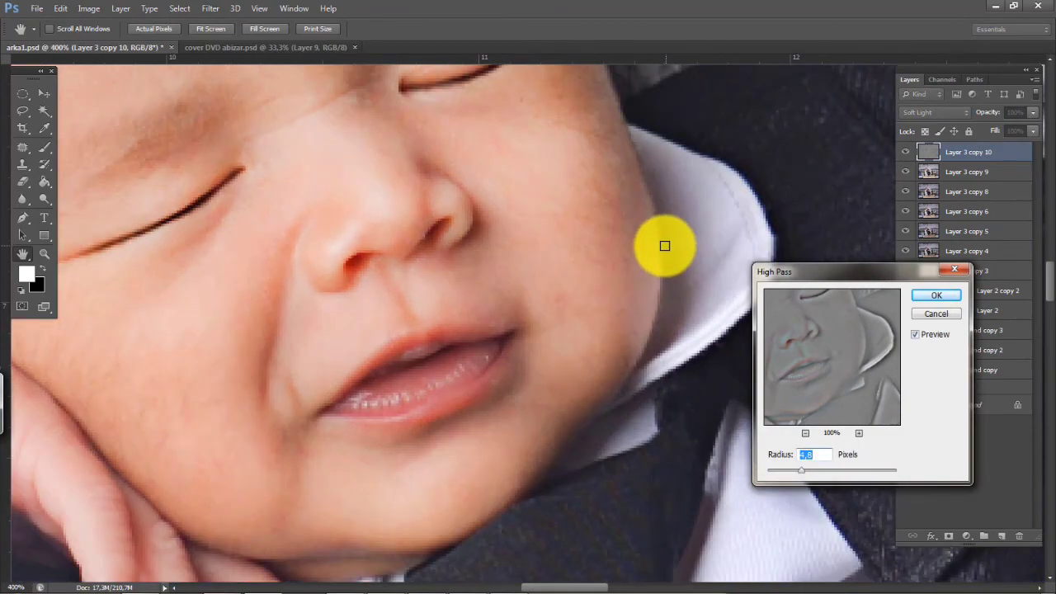
pyautogui.scroll(-4, 668, 248)
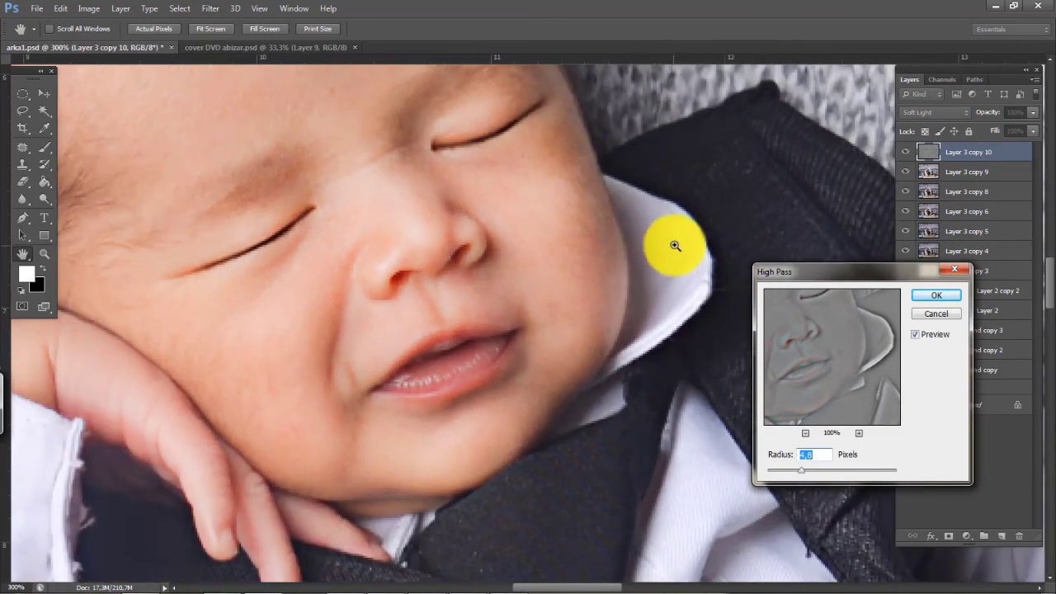
pyautogui.scroll(-1, 677, 241)
pyautogui.scroll(3, 674, 244)
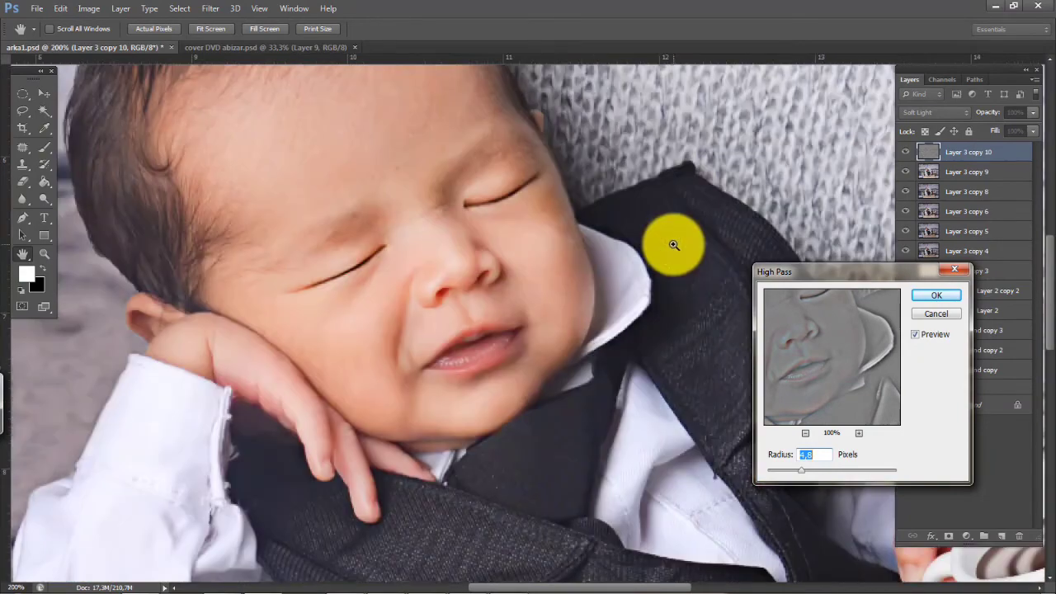
pyautogui.scroll(-1, 569, 380)
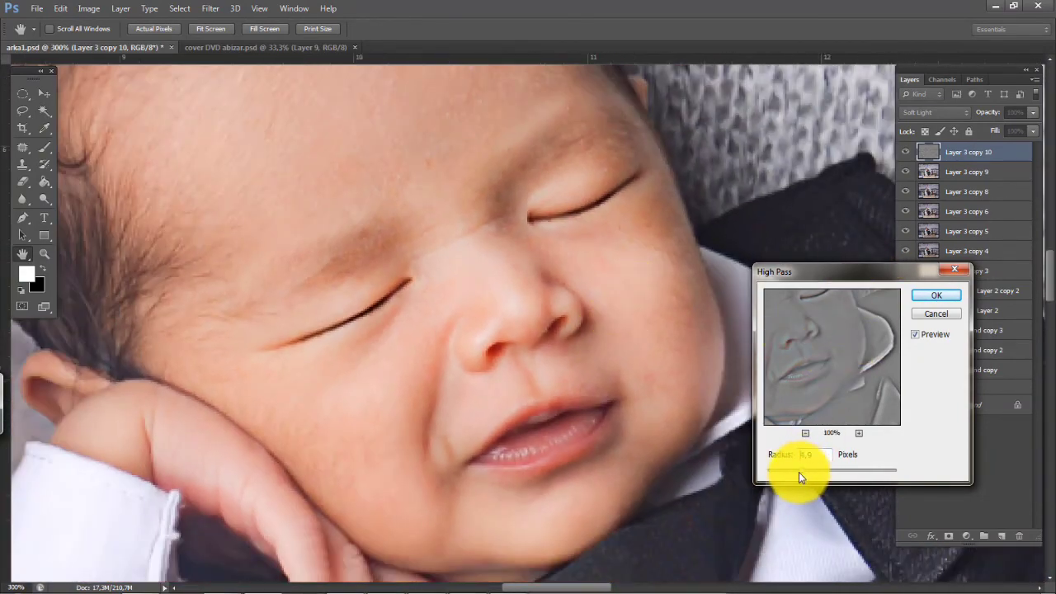
pyautogui.moveTo(799, 471); pyautogui.dragTo(754, 476)
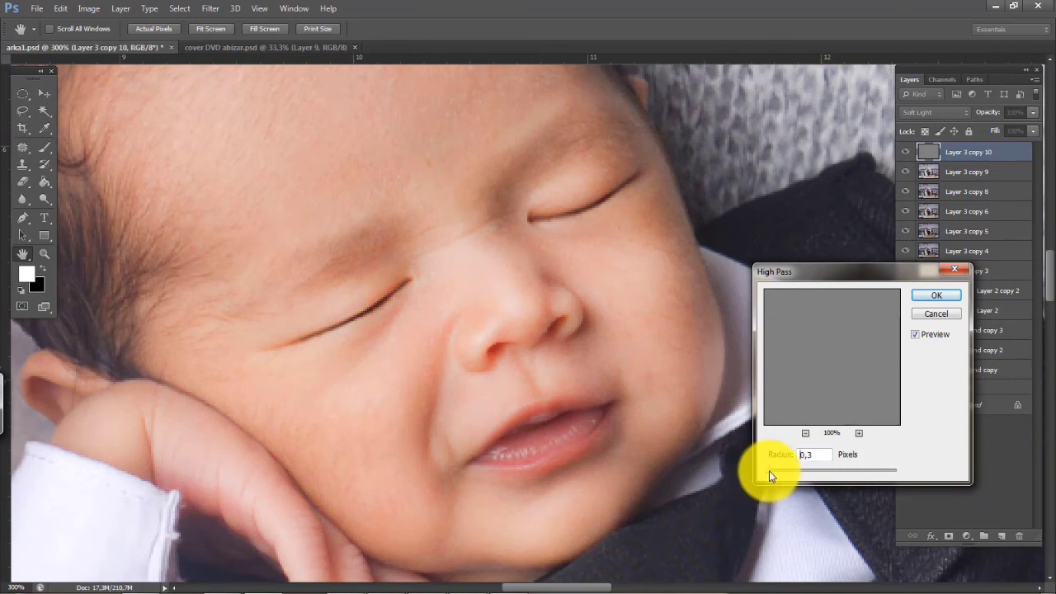
pyautogui.moveTo(768, 474); pyautogui.dragTo(796, 472)
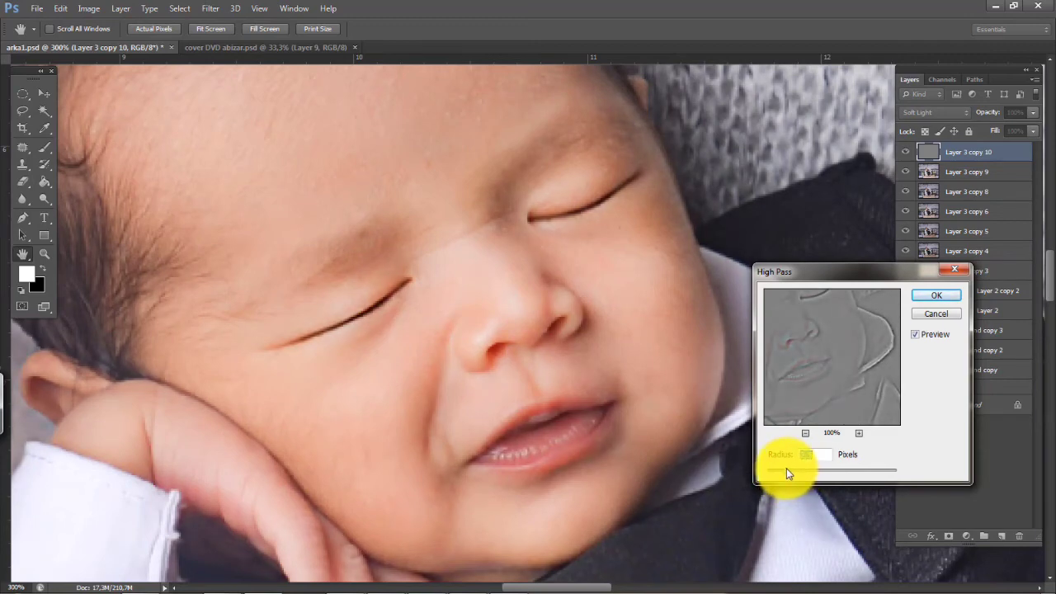
pyautogui.moveTo(788, 474); pyautogui.dragTo(865, 476)
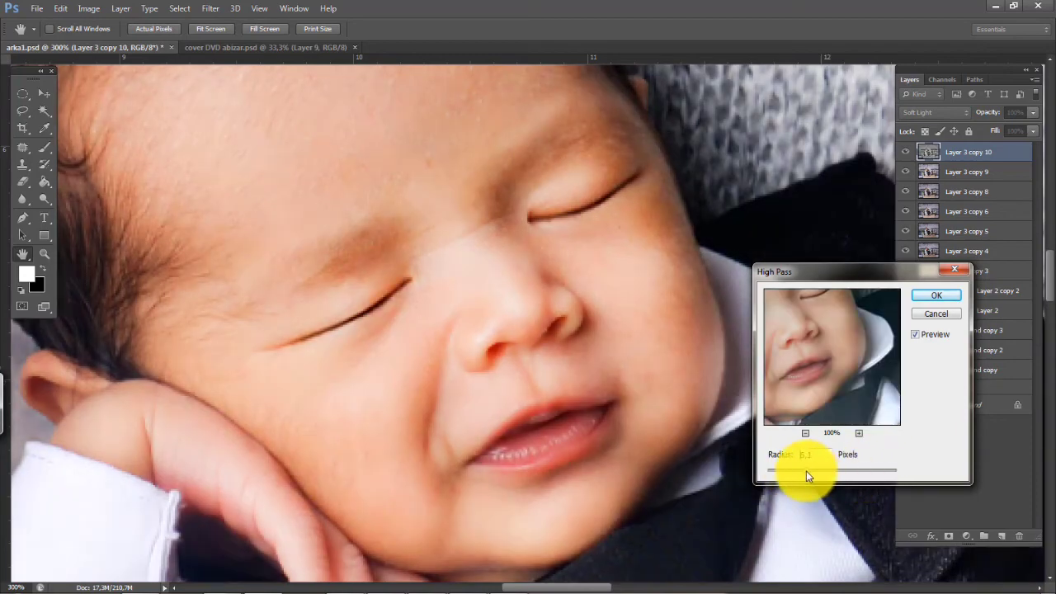
pyautogui.moveTo(796, 473); pyautogui.dragTo(797, 472)
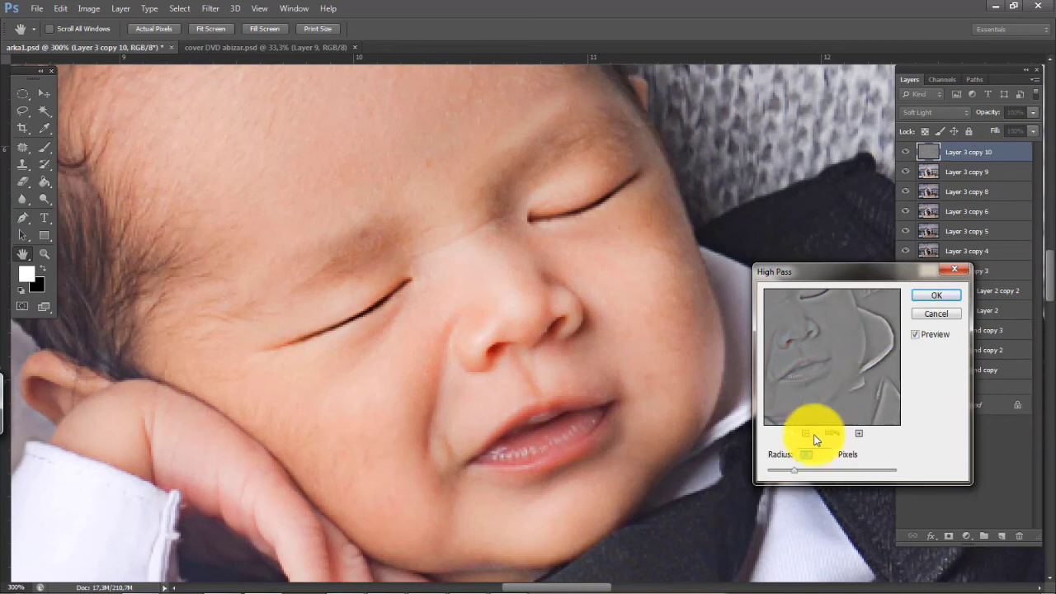
pyautogui.moveTo(784, 472); pyautogui.dragTo(786, 473)
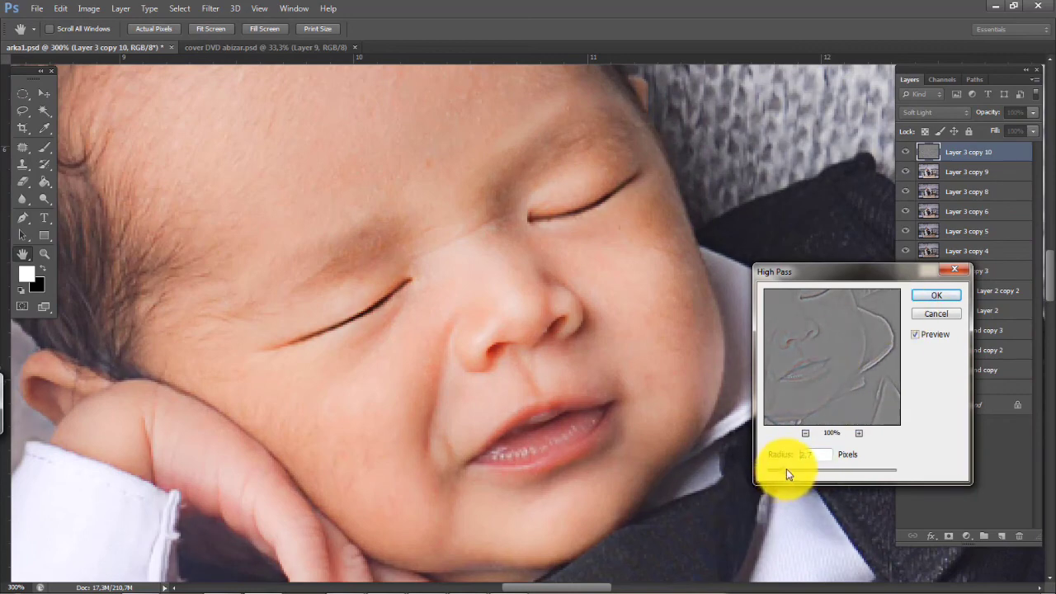
pyautogui.click(936, 294)
# Add a new blank layer above Layer 3 copy 10 and set its blend mode to Soft Light
pyautogui.press('s')
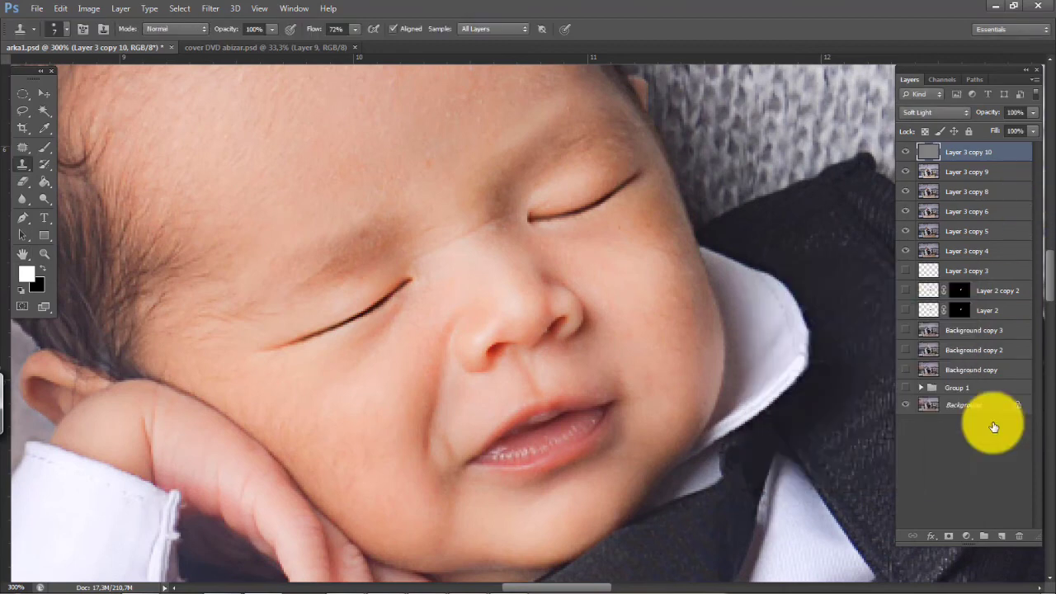
pyautogui.click(1004, 537)
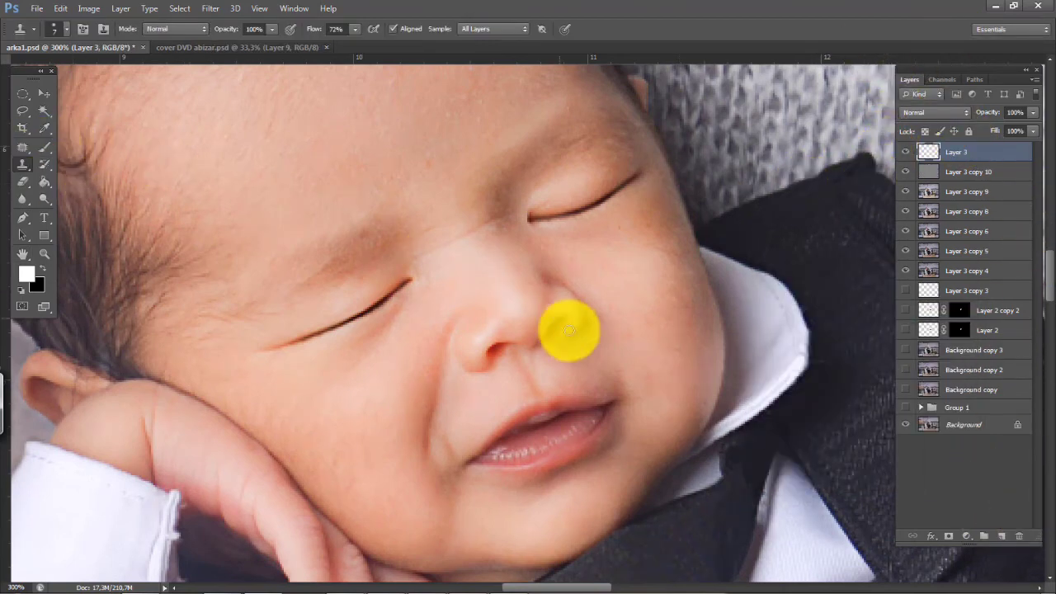
pyautogui.press('[')
pyautogui.press('[')
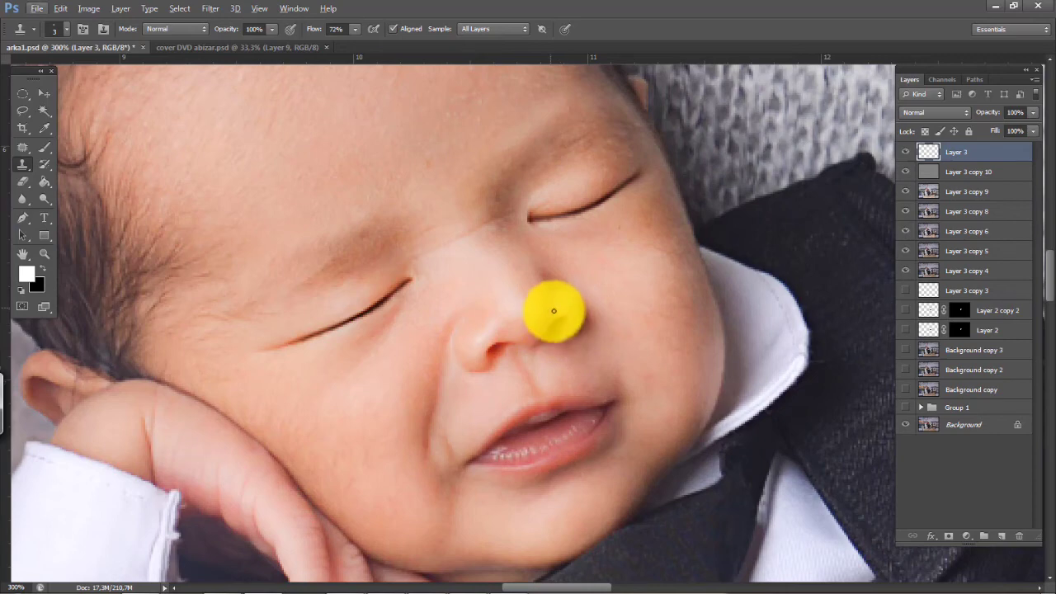
pyautogui.scroll(1, 553, 311)
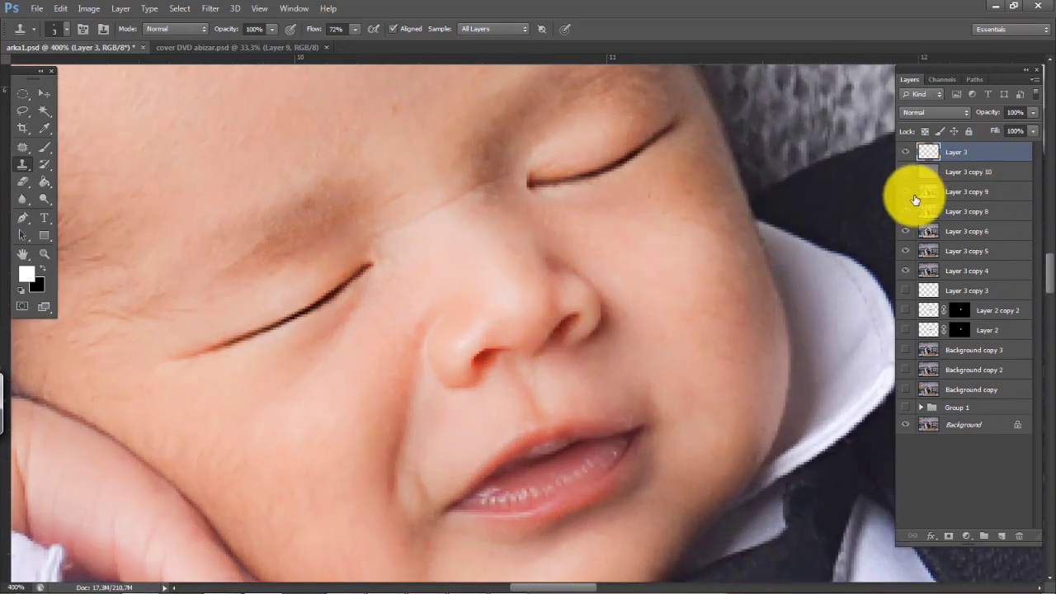
pyautogui.hotkey('ctrl', '-')
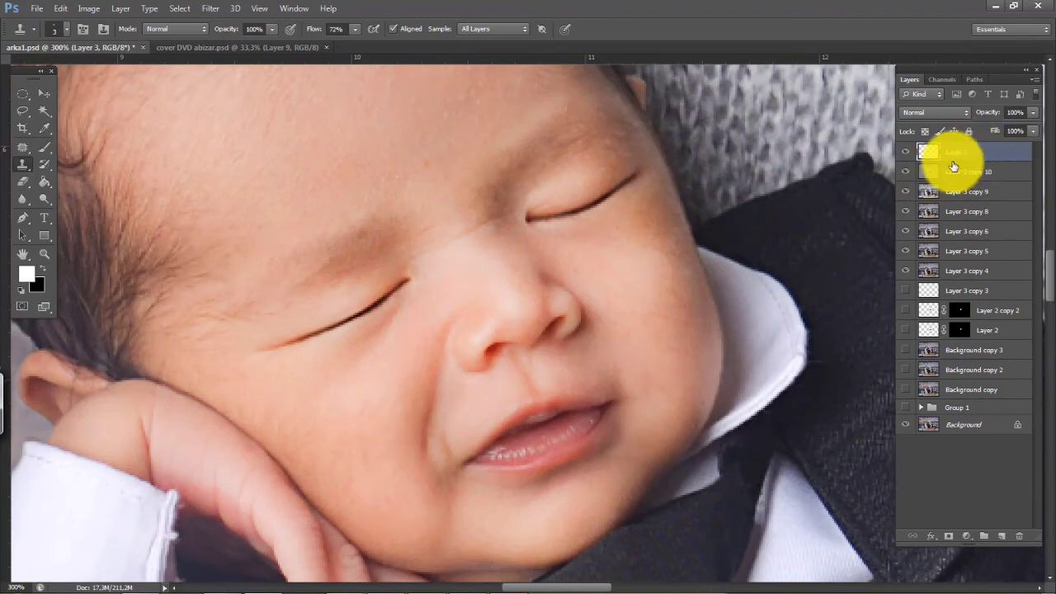
pyautogui.click(922, 114)
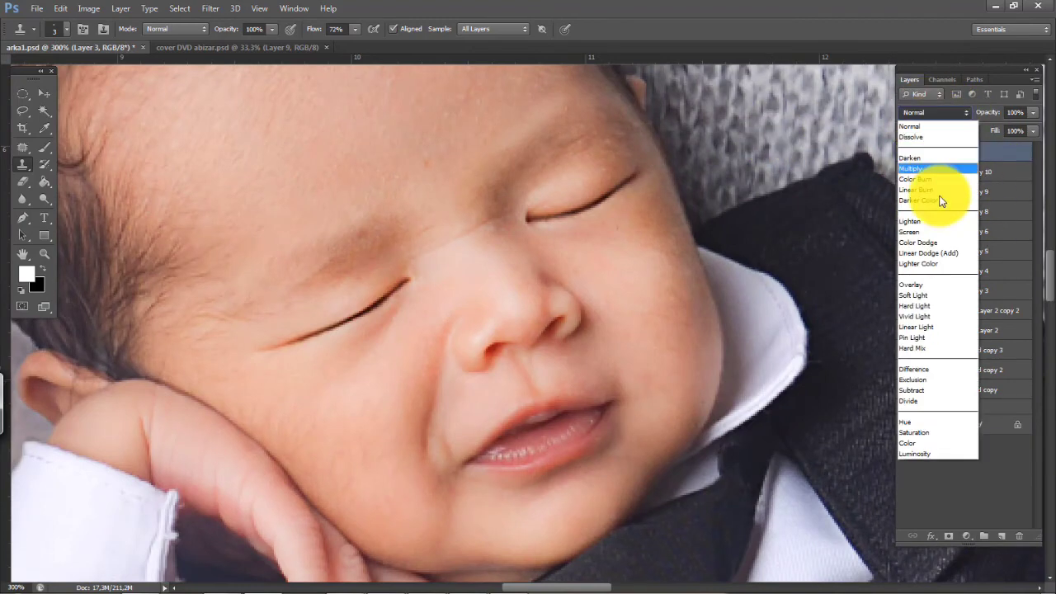
pyautogui.click(938, 286)
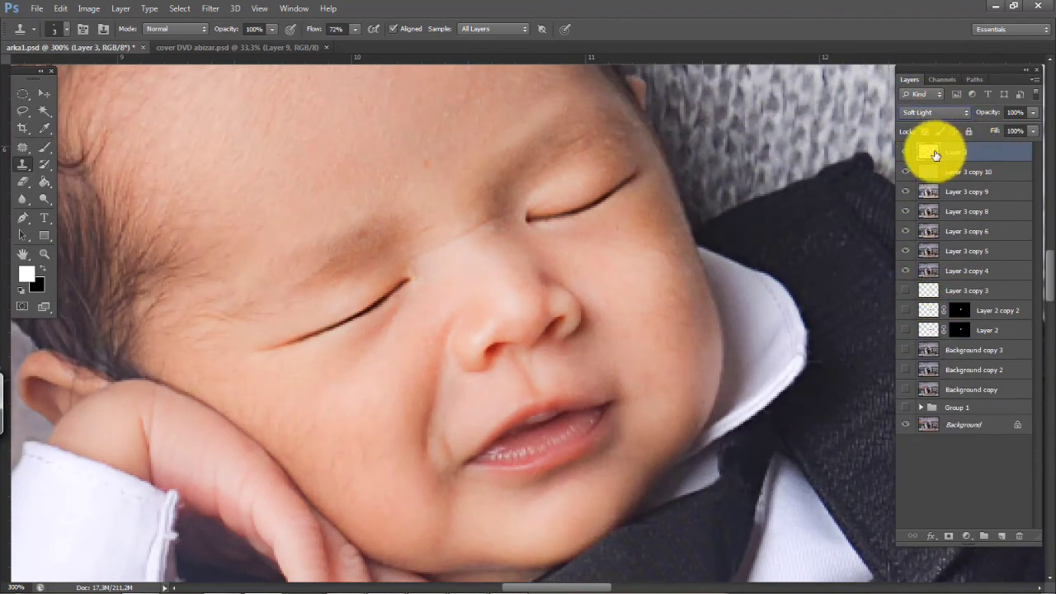
# Set the foreground color to dark red #861616 and prepare a 70 px brush at 38% opacity and 44% flow
pyautogui.click(45, 128)
pyautogui.click(26, 274)
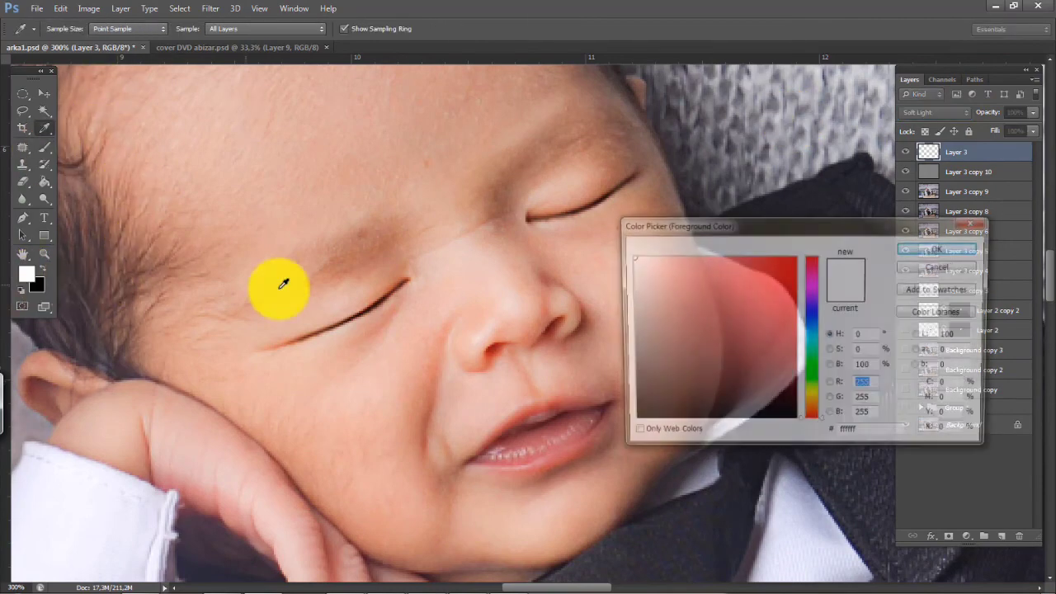
pyautogui.click(764, 336)
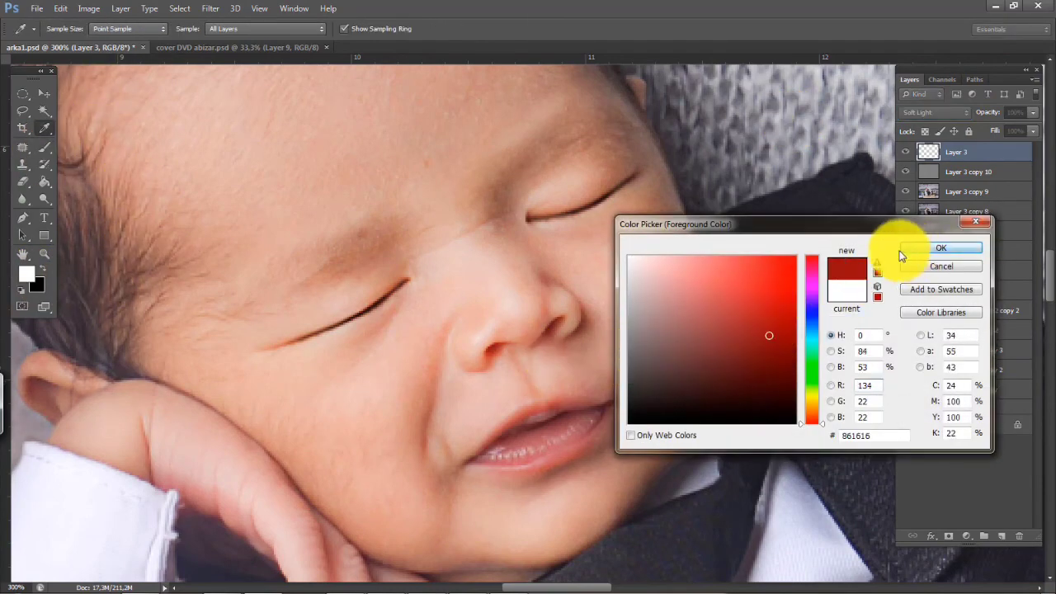
pyautogui.click(936, 247)
pyautogui.press('b')
pyautogui.press(']')
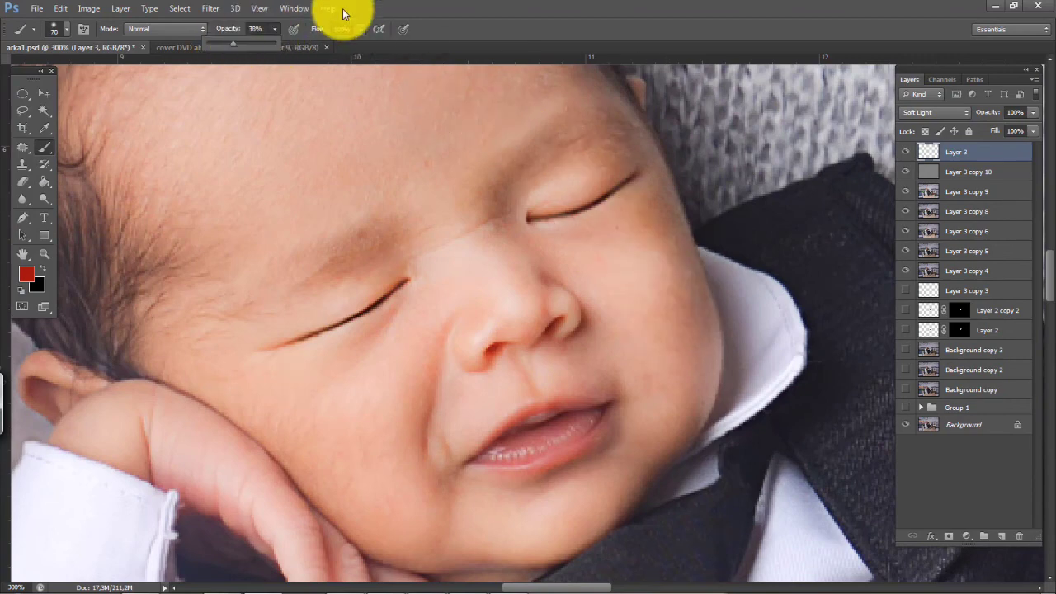
# Paint red blush over both of the baby's cheeks, reducing the brush to 50 px
pyautogui.click(670, 356)
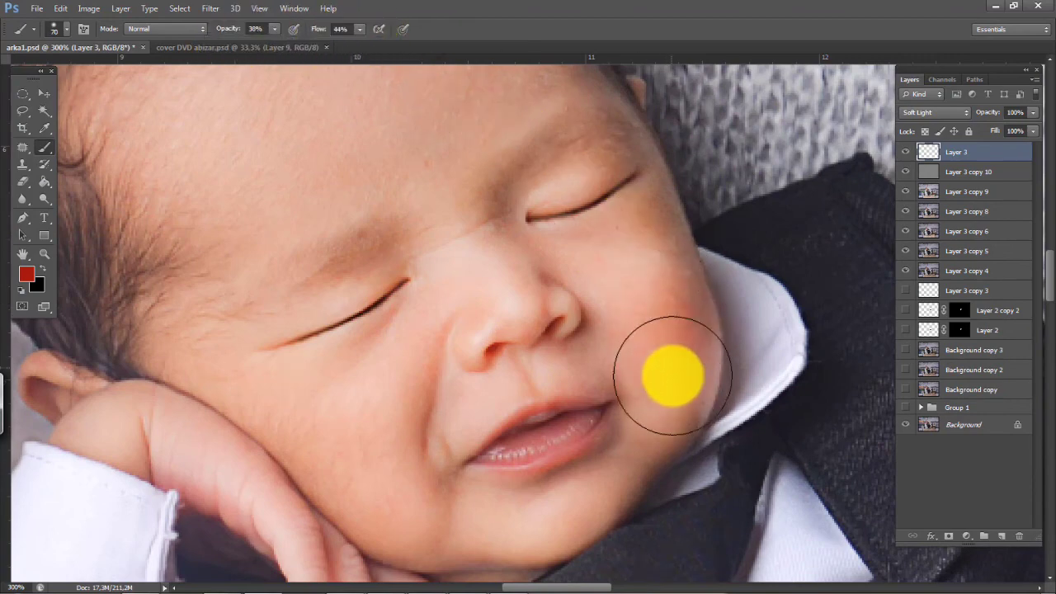
pyautogui.press('[')
pyautogui.moveTo(675, 353)
pyautogui.mouseDown()
pyautogui.moveTo(670, 275)
pyautogui.moveTo(678, 291)
pyautogui.mouseUp()
pyautogui.press('[')
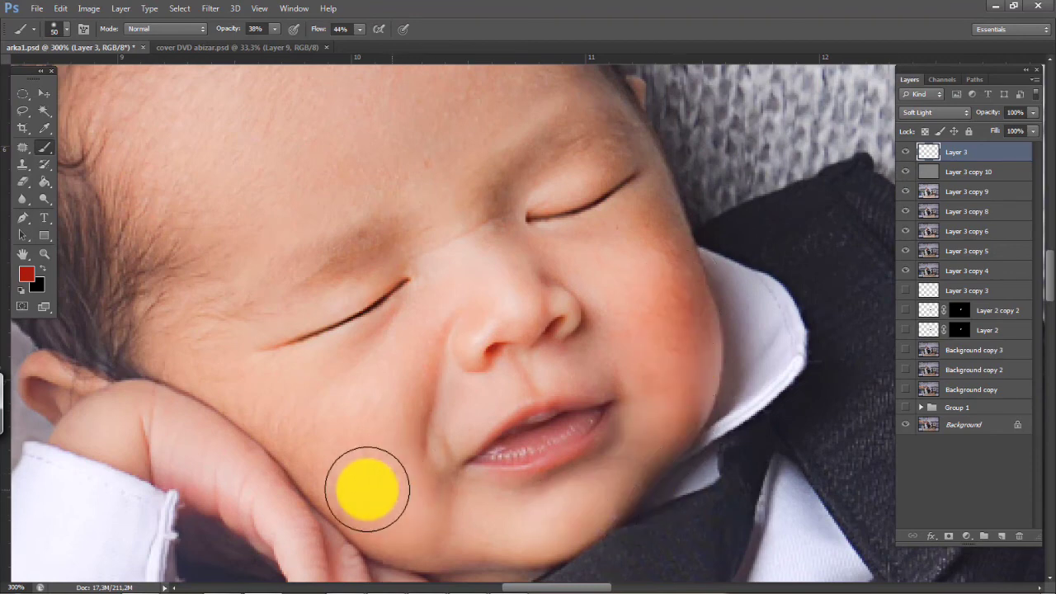
pyautogui.moveTo(365, 488)
pyautogui.mouseDown()
pyautogui.moveTo(382, 518)
pyautogui.moveTo(410, 525)
pyautogui.moveTo(348, 419)
pyautogui.moveTo(369, 415)
pyautogui.moveTo(273, 403)
pyautogui.moveTo(417, 502)
pyautogui.mouseUp()
# Paint the red tint over the baby's lips and eyebrows with smaller brush sizes down to 20 px
pyautogui.press('[')
pyautogui.moveTo(562, 448)
pyautogui.mouseDown()
pyautogui.moveTo(509, 438)
pyautogui.moveTo(580, 420)
pyautogui.moveTo(539, 427)
pyautogui.moveTo(562, 427)
pyautogui.mouseUp()
pyautogui.press('[')
pyautogui.press('[')
pyautogui.press('[')
pyautogui.press('[')
pyautogui.press('[')
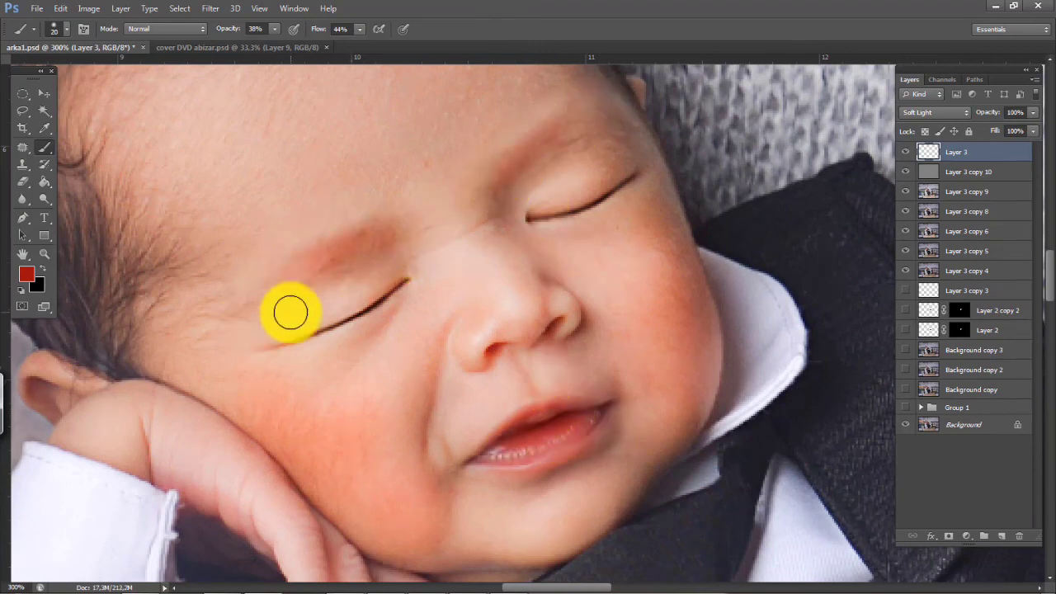
# Soften the blush by lowering Layer 3's opacity to 45%, and set the 25 px Eraser to 51% opacity
pyautogui.hotkey('ctrl', '-')
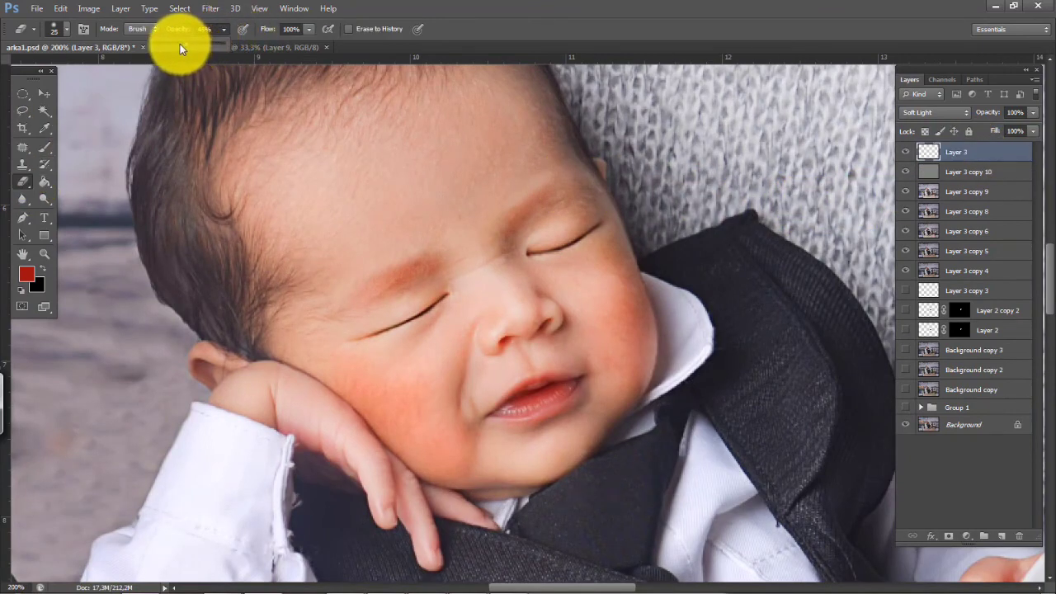
pyautogui.moveTo(179, 43); pyautogui.dragTo(174, 43)
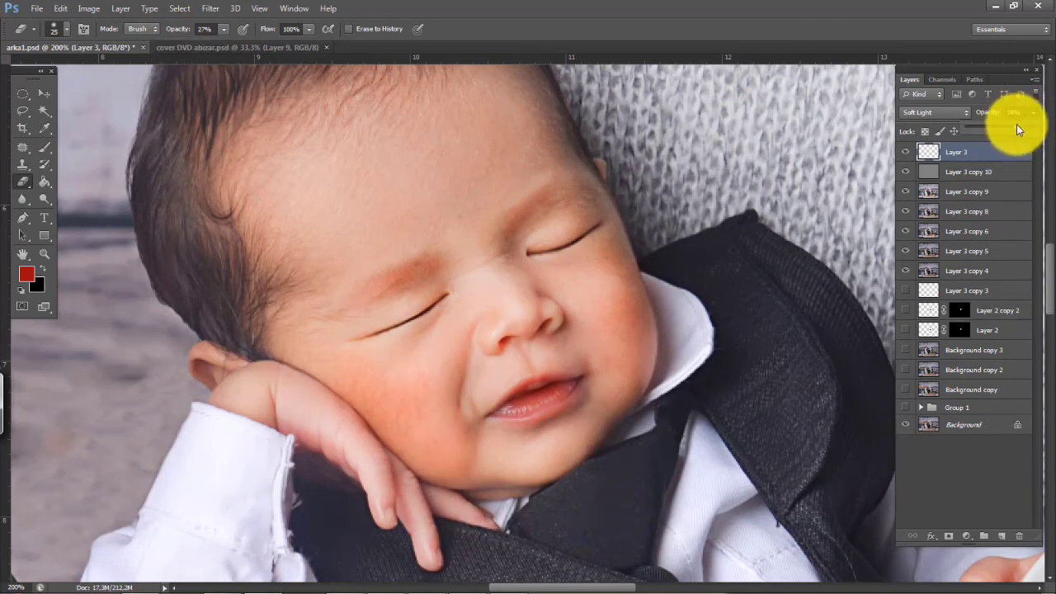
pyautogui.moveTo(1016, 124); pyautogui.dragTo(985, 125)
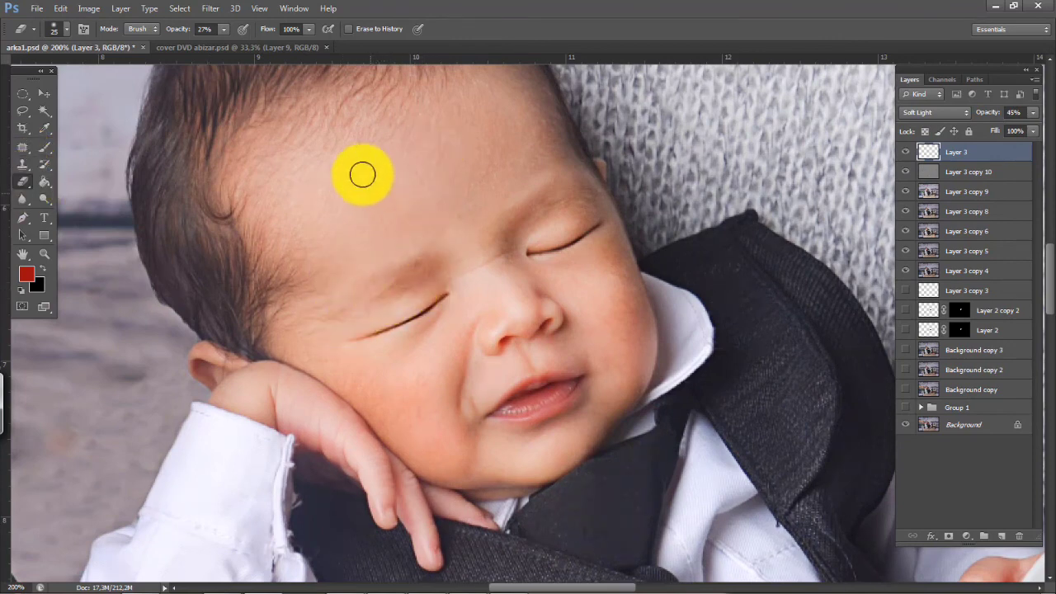
pyautogui.moveTo(238, 42); pyautogui.dragTo(249, 42)
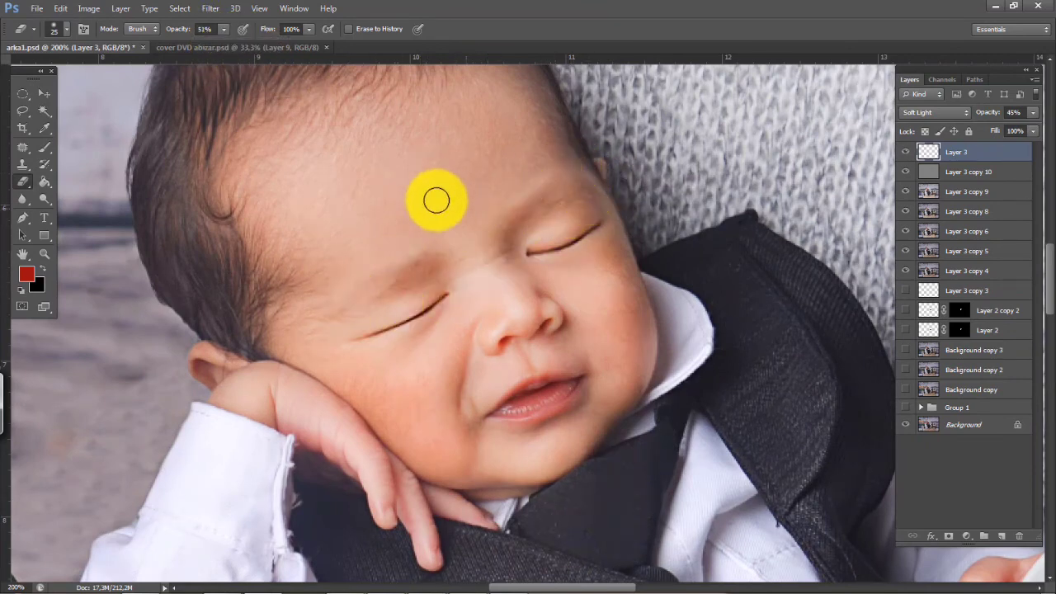
# Patch the small blemishes on the baby's forehead and around the brow on Layer 3 copy 9
pyautogui.click(22, 152)
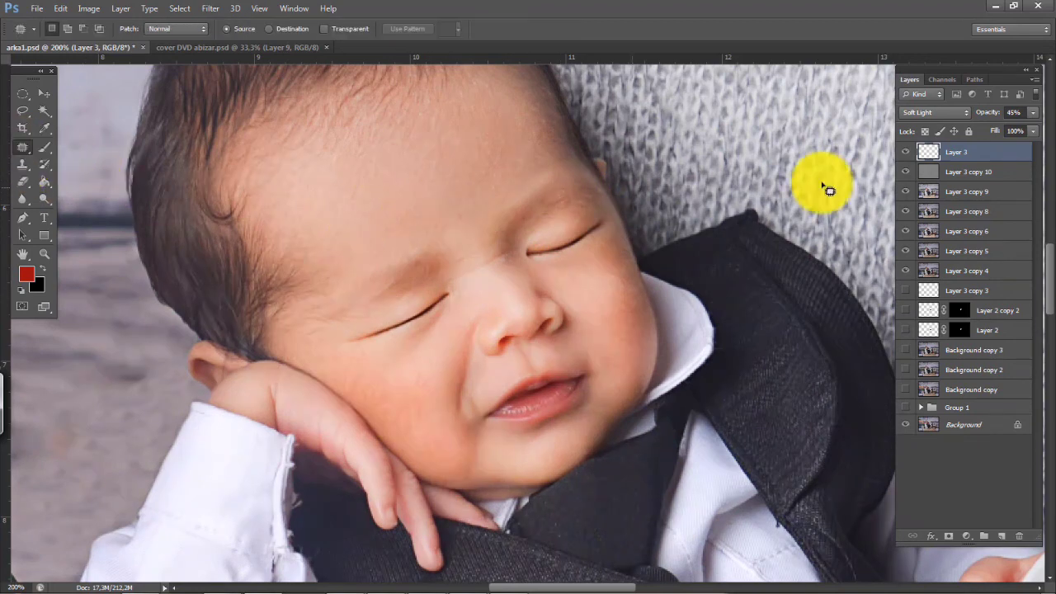
pyautogui.click(957, 191)
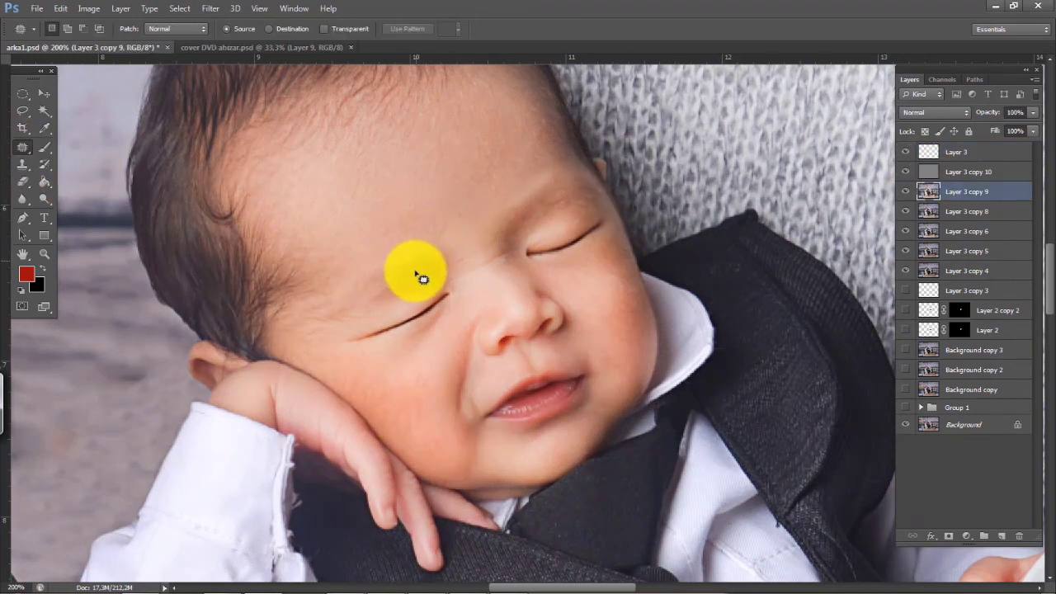
pyautogui.moveTo(415, 273); pyautogui.dragTo(410, 266)
pyautogui.moveTo(476, 213)
pyautogui.mouseDown()
pyautogui.moveTo(459, 209)
pyautogui.moveTo(471, 212)
pyautogui.mouseUp()
pyautogui.moveTo(468, 213)
pyautogui.mouseDown()
pyautogui.moveTo(464, 197)
pyautogui.moveTo(456, 212)
pyautogui.moveTo(468, 211)
pyautogui.mouseUp()
pyautogui.moveTo(467, 213); pyautogui.dragTo(466, 194)
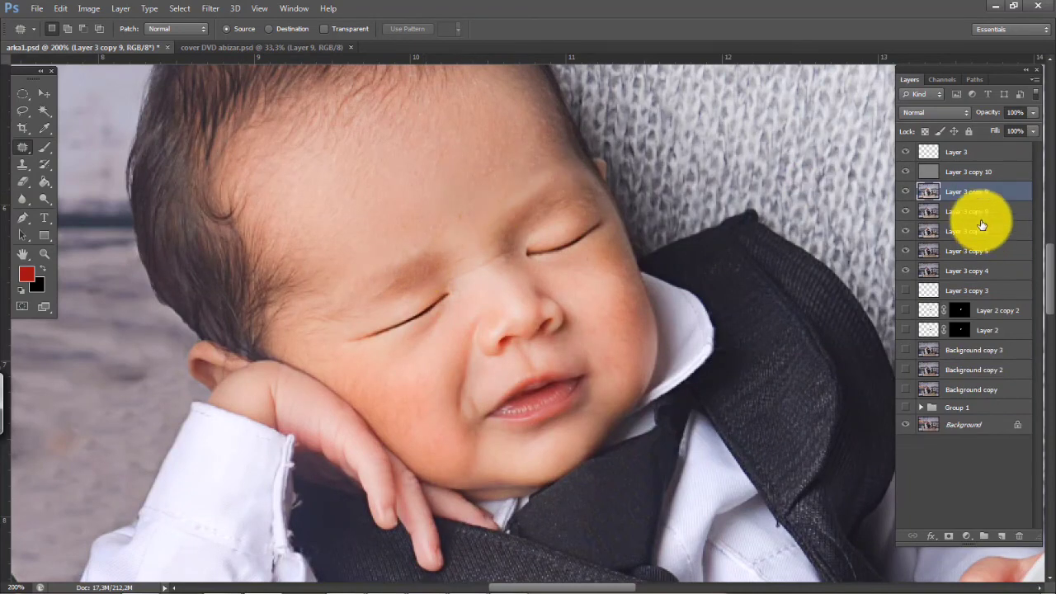
pyautogui.click(969, 172)
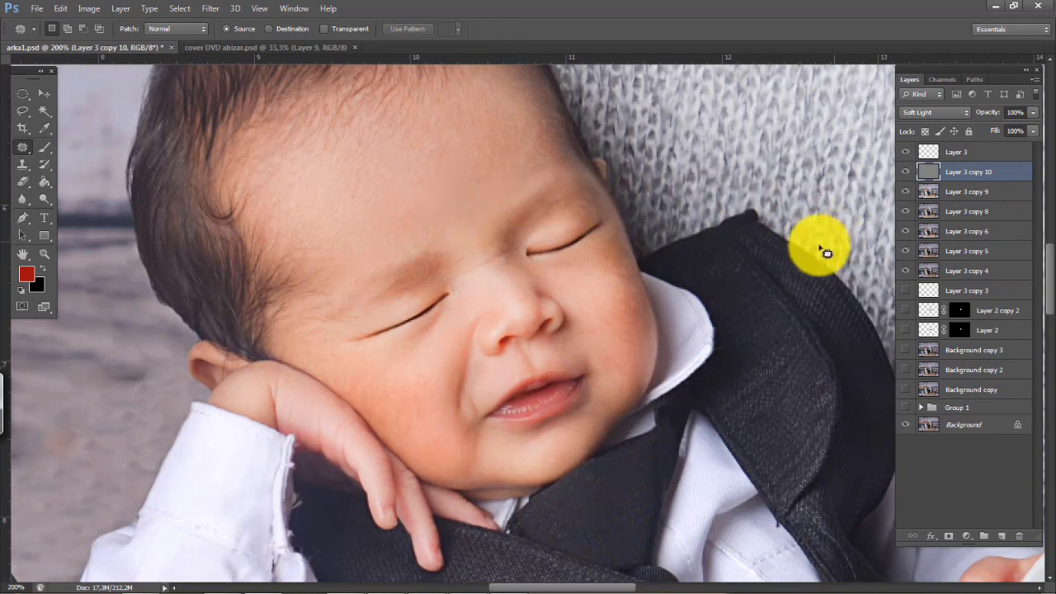
pyautogui.click(957, 192)
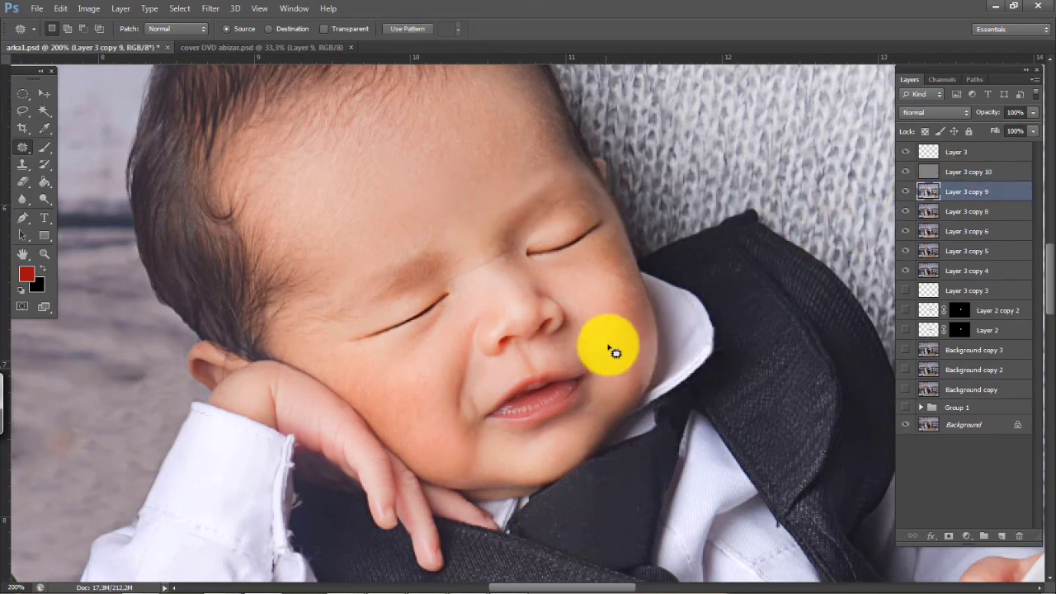
# Merge Layer 3, Layer 3 copy 10 and Layer 3 copy 9 into one layer and hide the older Layer 3 copies
pyautogui.keyDown('shift'); pyautogui.click(978, 153); pyautogui.keyUp('shift')
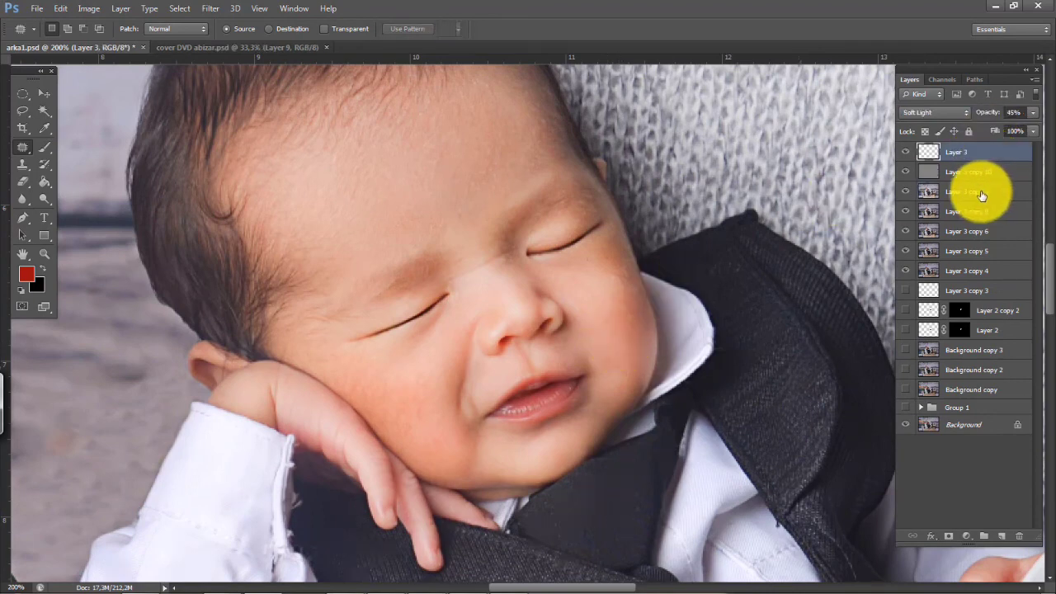
pyautogui.rightClick(987, 196)
pyautogui.click(879, 384)
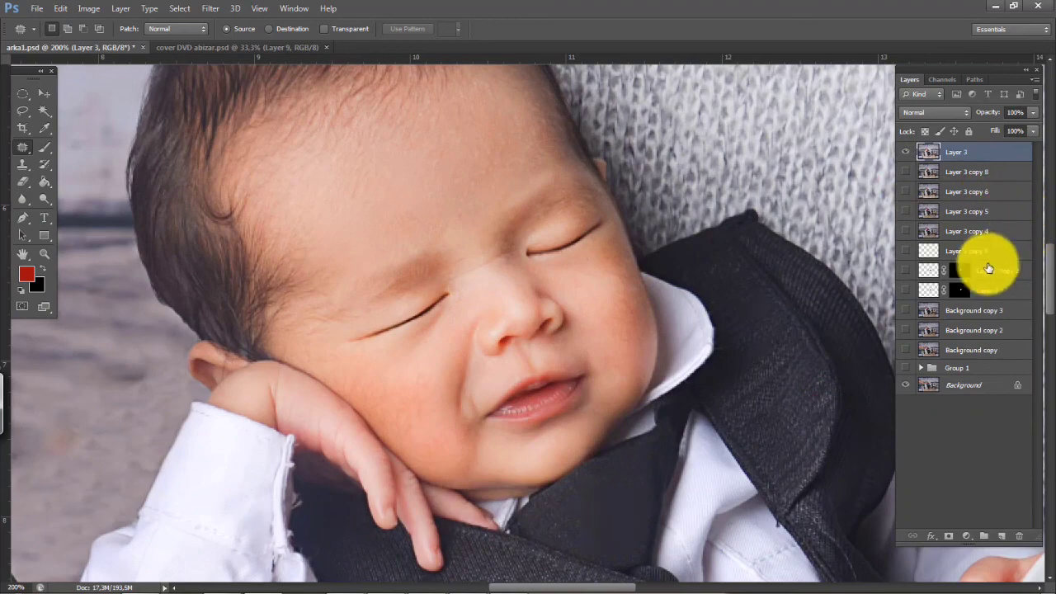
# Compare the retouched photo with the original by turning Layer 3's visibility off and on at different zoom levels
pyautogui.hotkey('ctrl', '-')
pyautogui.hotkey('ctrl', '-')
pyautogui.hotkey('ctrl', '-')
pyautogui.hotkey('ctrl', '-')
pyautogui.hotkey('ctrl', '-')
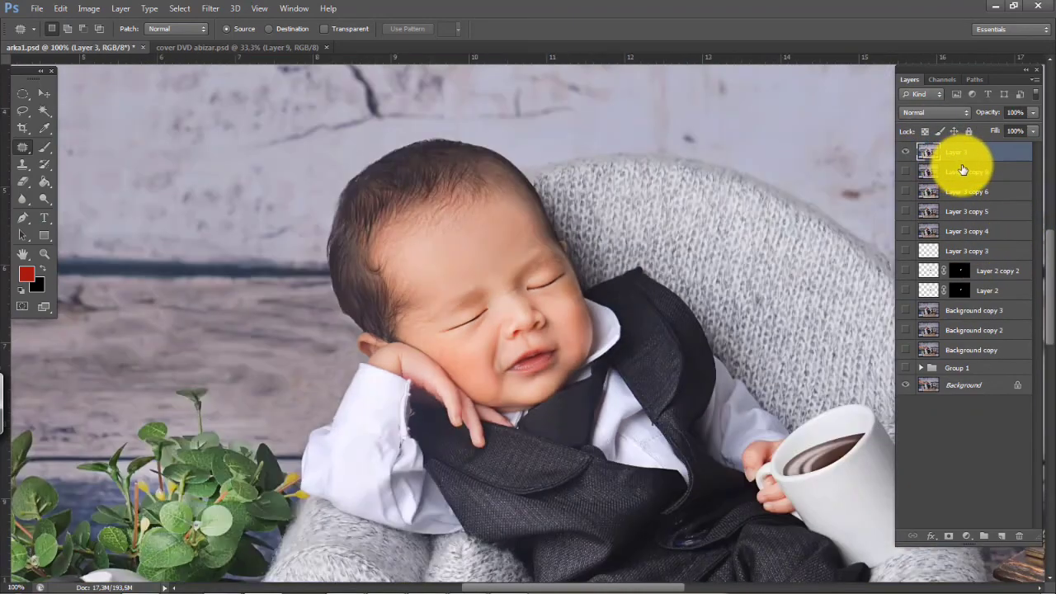
pyautogui.hotkey('ctrl', '+')
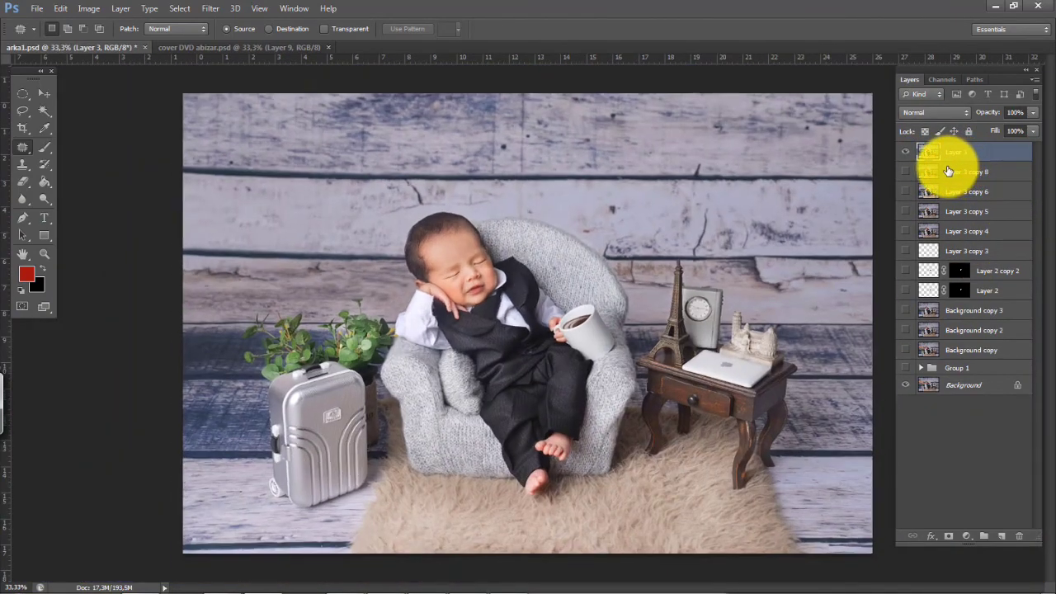
pyautogui.hotkey('ctrl', '-')
pyautogui.hotkey('ctrl', '+')
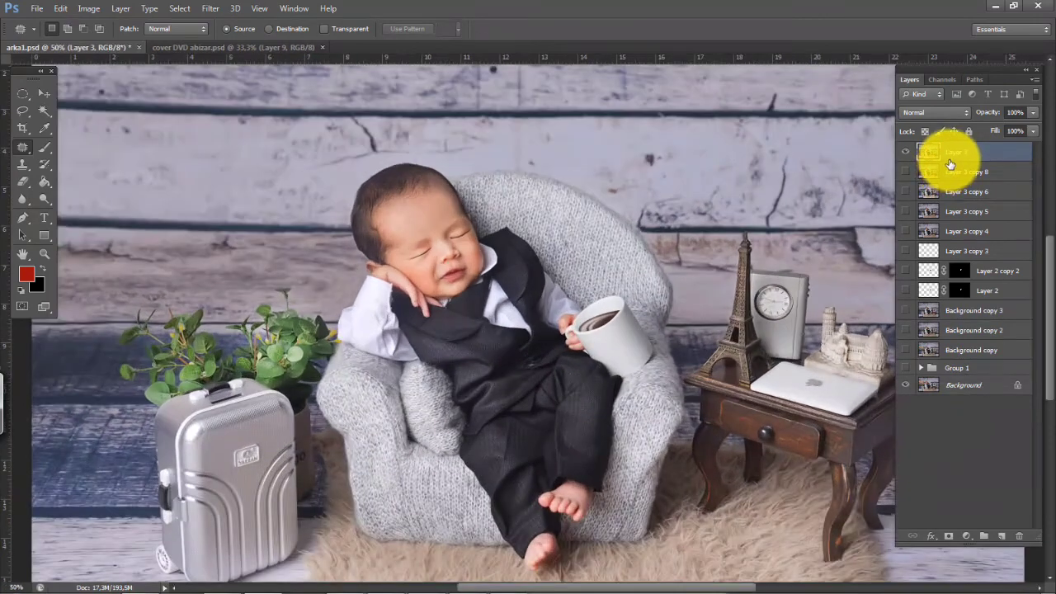
pyautogui.hotkey('ctrl', '-')
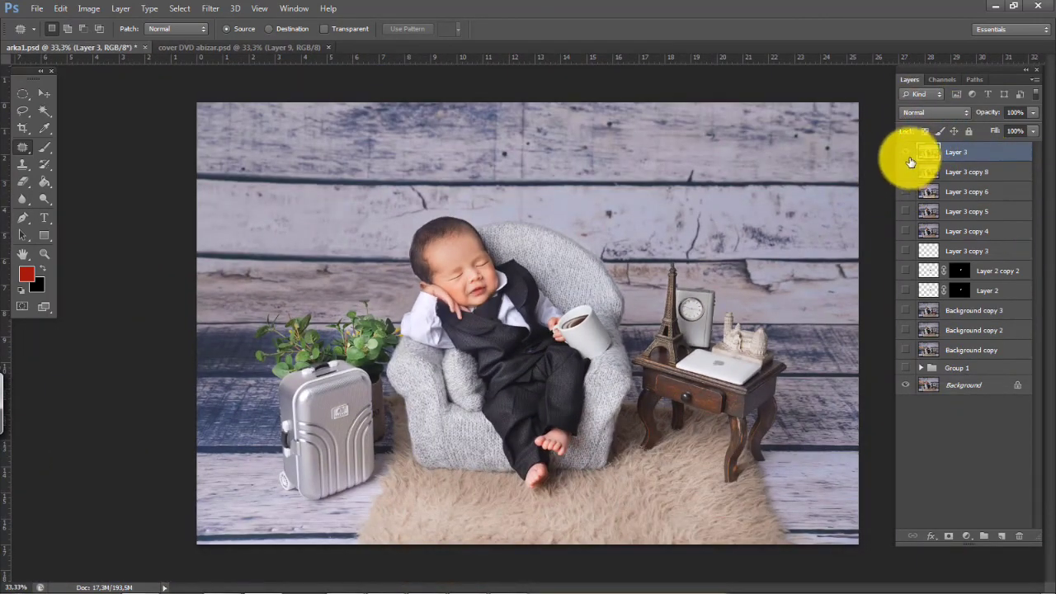
pyautogui.click(907, 154)
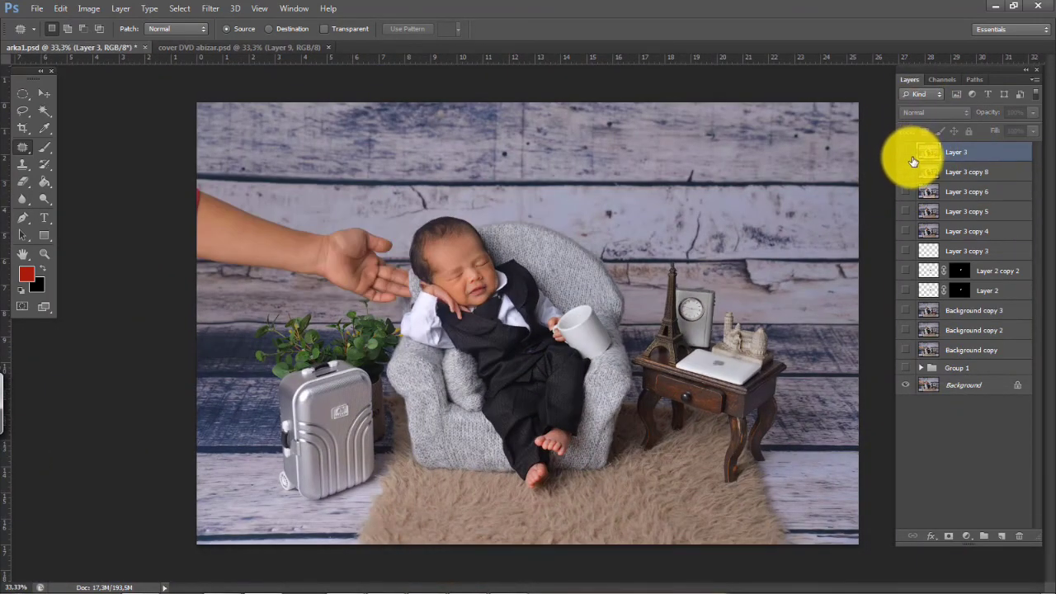
pyautogui.hotkey('ctrl', '+')
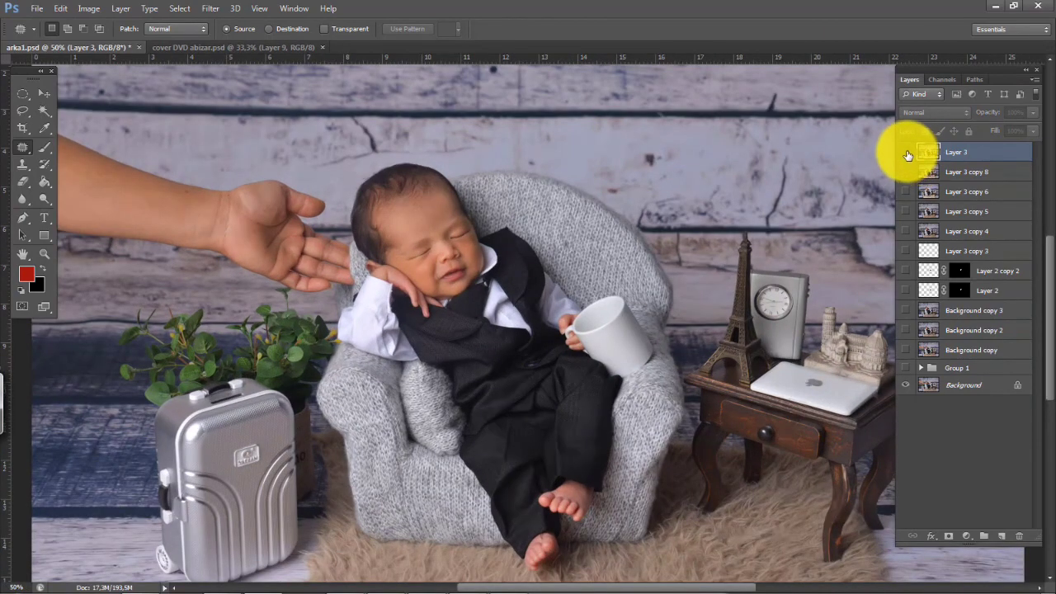
pyautogui.click(907, 153)
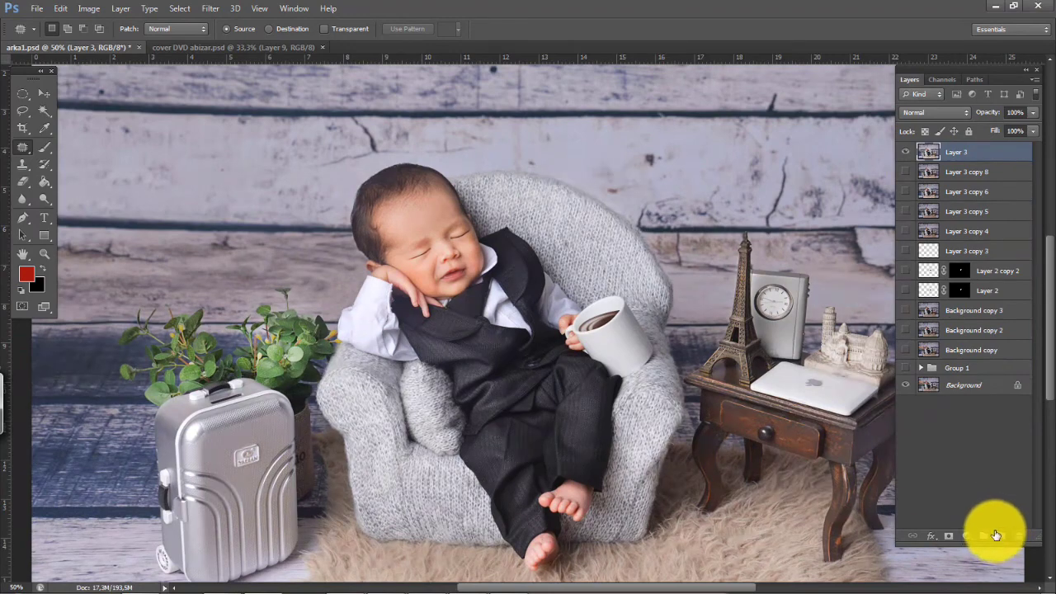
# Add a new layer above Layer 3, fill it with dark brown #443c31, and set its blend mode to Soft Light
pyautogui.click(1002, 535)
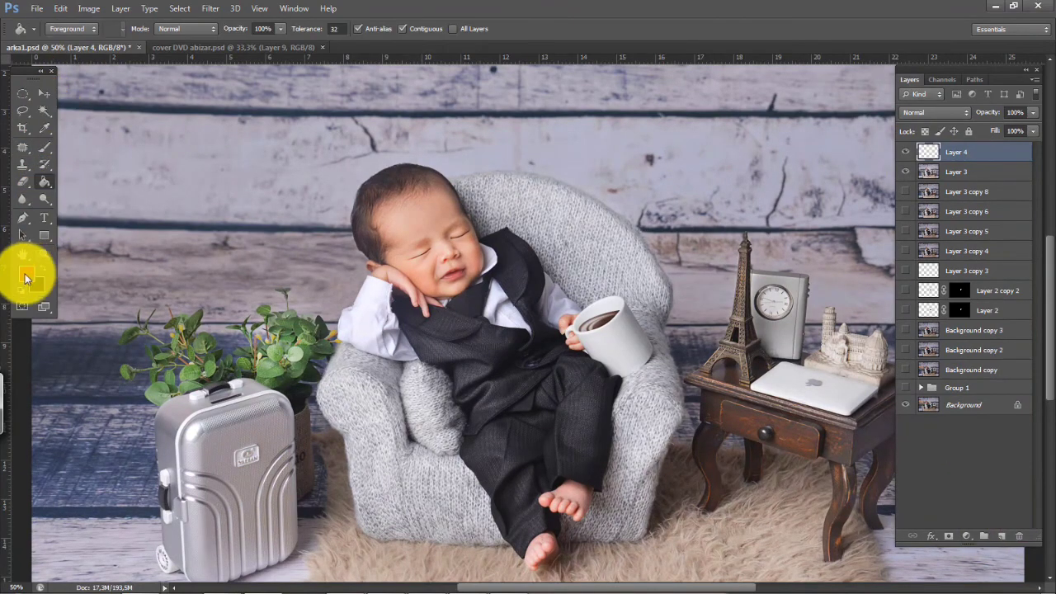
pyautogui.click(26, 273)
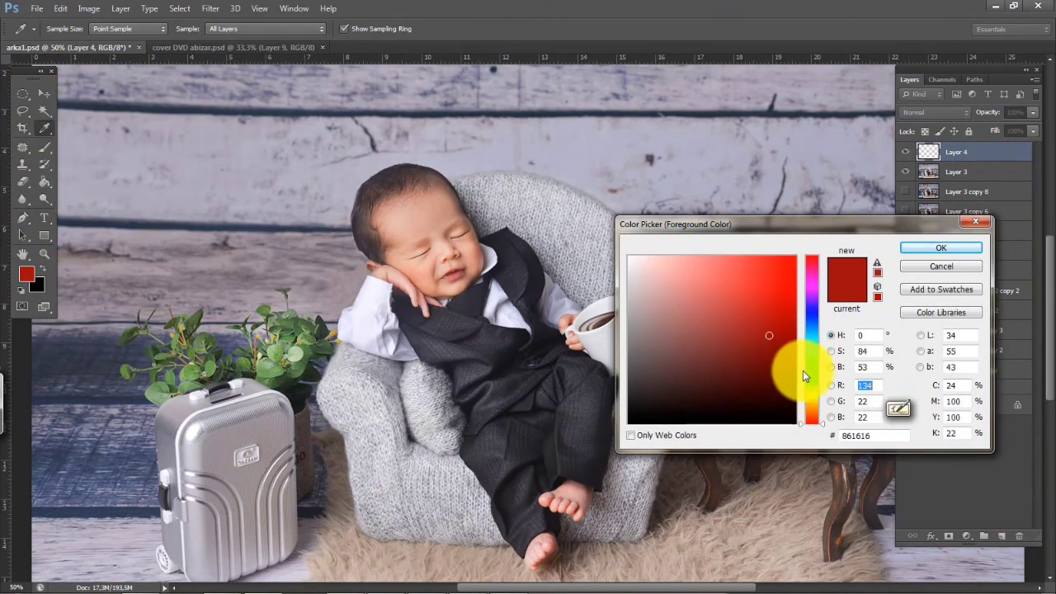
pyautogui.moveTo(812, 365); pyautogui.dragTo(812, 402)
pyautogui.click(667, 375)
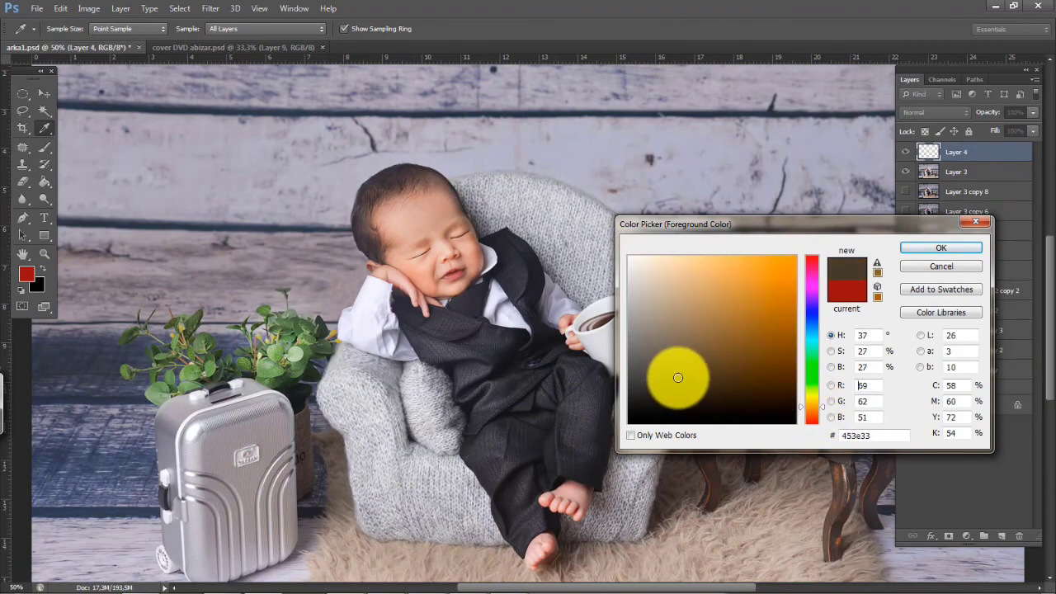
pyautogui.click(935, 247)
pyautogui.press('g')
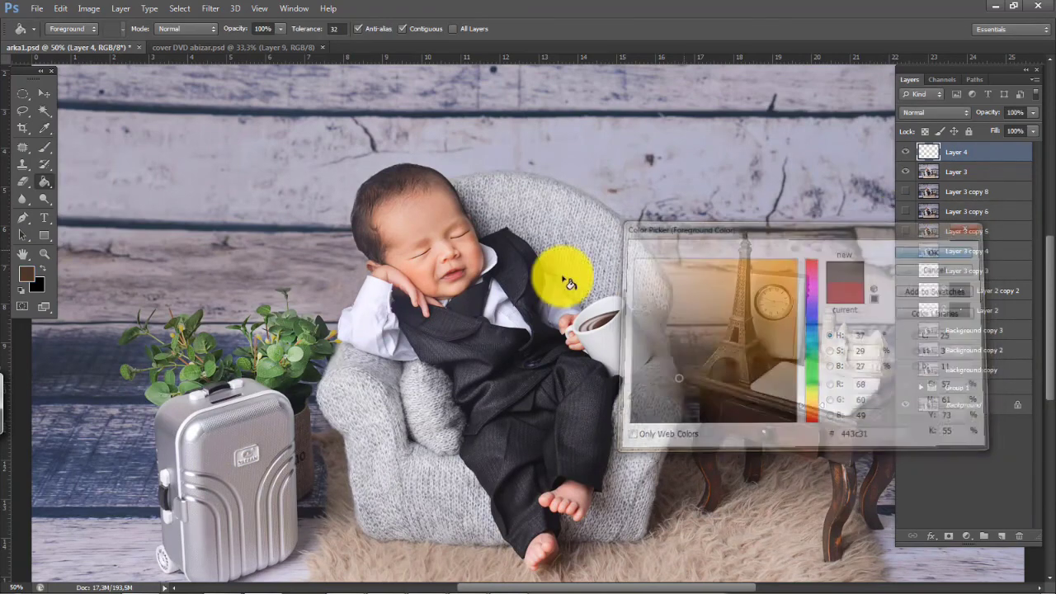
pyautogui.click(685, 185)
pyautogui.click(940, 112)
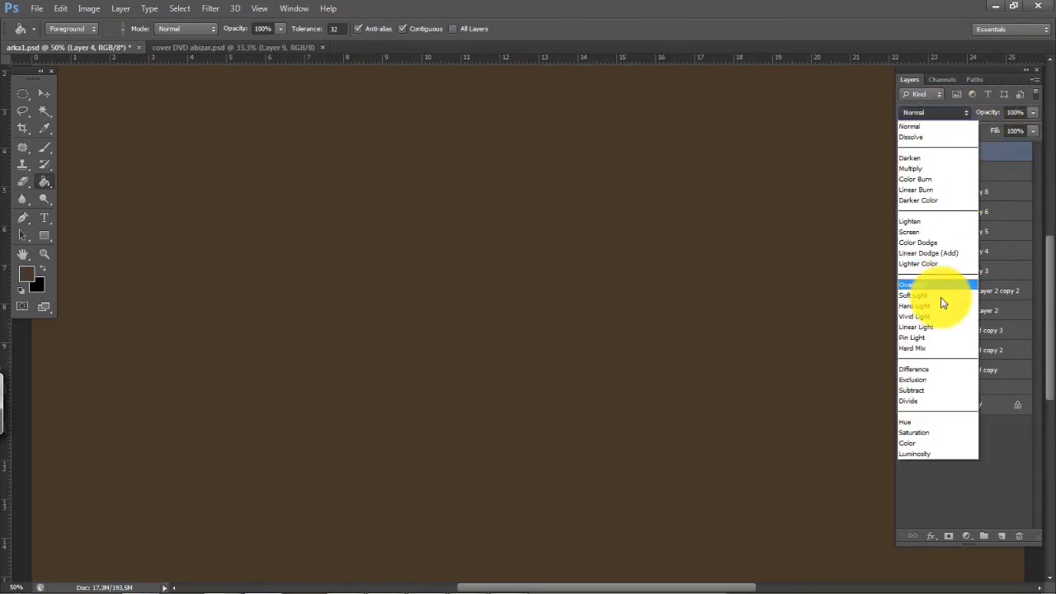
pyautogui.click(946, 297)
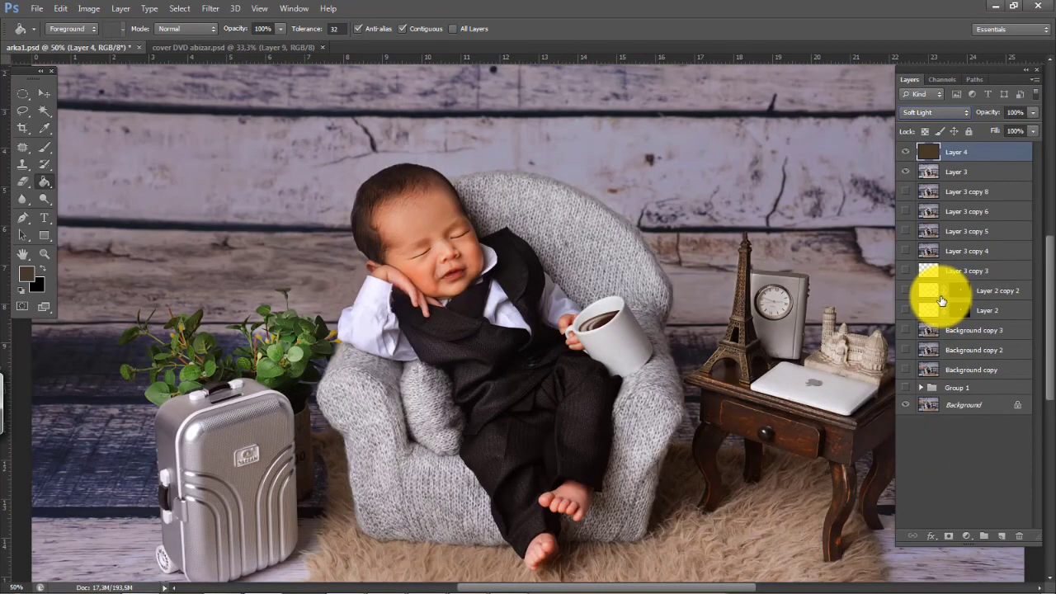
# Add a layer mask to the brown layer and ready the Brush tool with the default black foreground colour
pyautogui.hotkey('ctrl', '-')
pyautogui.hotkey('ctrl', '-')
pyautogui.hotkey('ctrl', '+')
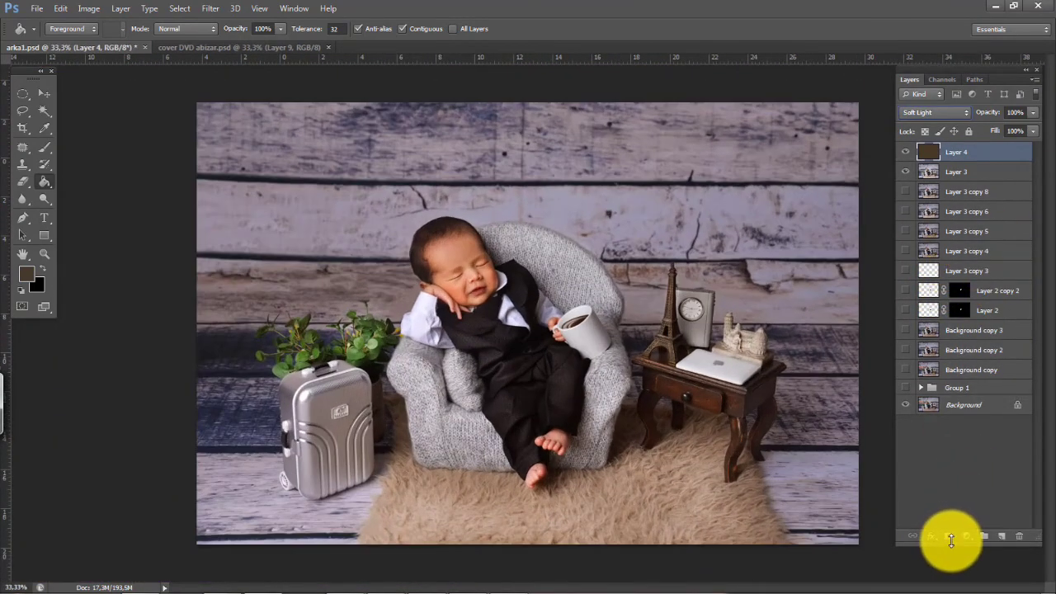
pyautogui.click(948, 536)
pyautogui.press('d')
pyautogui.click(45, 146)
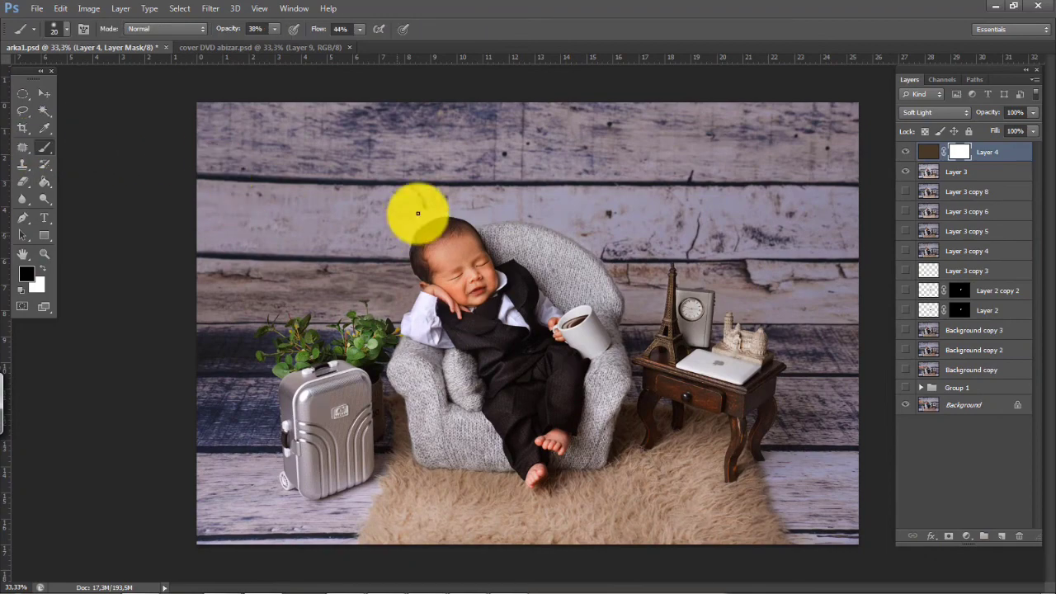
# Mask out the brown tint over the baby and armchair with a black brush enlarged to 1600 px, raising its opacity to 68%
pyautogui.press(']')
pyautogui.press(']')
pyautogui.press(']')
pyautogui.press(']')
pyautogui.press(']')
pyautogui.press(']')
pyautogui.press(']')
pyautogui.press(']')
pyautogui.press(']')
pyautogui.press(']')
pyautogui.press(']')
pyautogui.press(']')
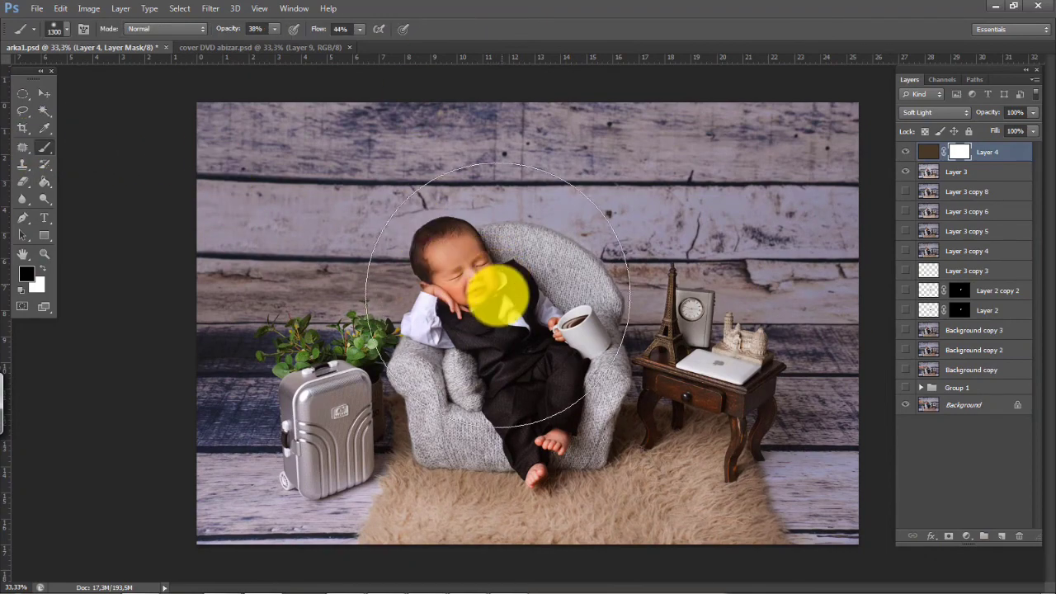
pyautogui.moveTo(495, 322)
pyautogui.mouseDown()
pyautogui.moveTo(524, 353)
pyautogui.moveTo(558, 306)
pyautogui.moveTo(500, 348)
pyautogui.moveTo(505, 321)
pyautogui.mouseUp()
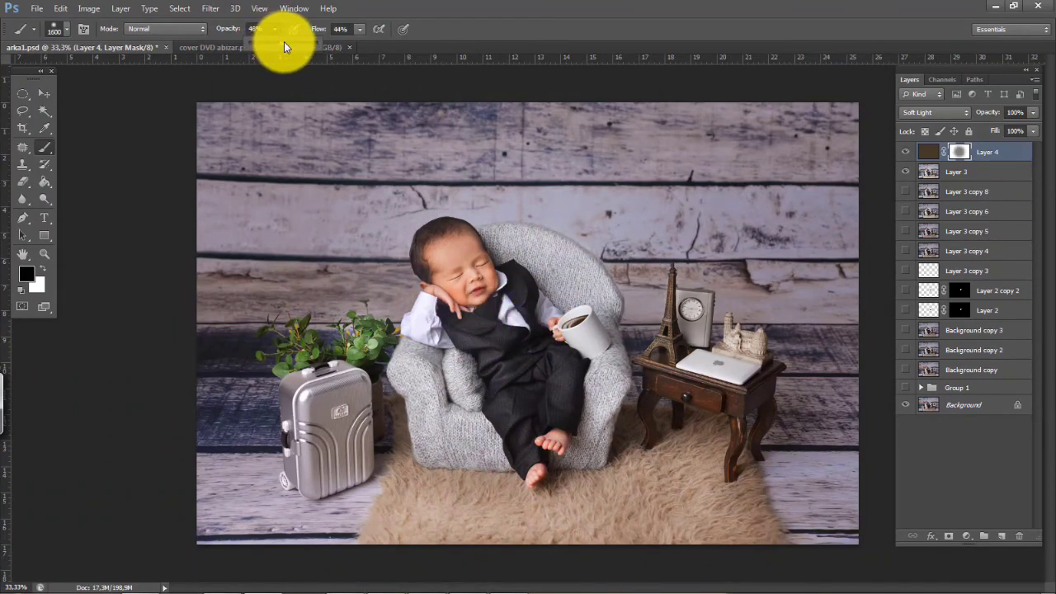
pyautogui.moveTo(296, 48); pyautogui.dragTo(291, 48)
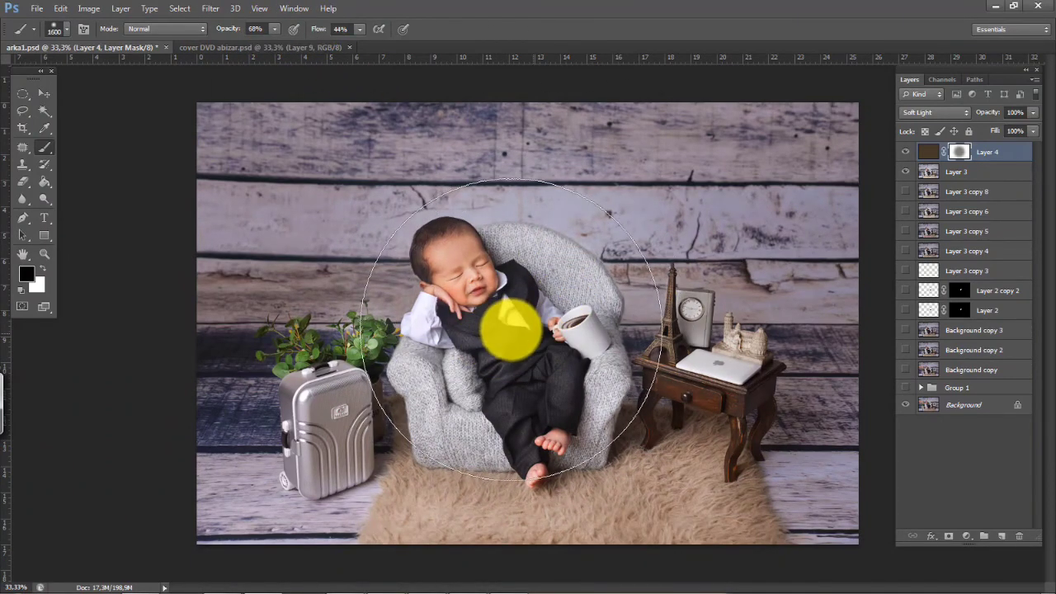
pyautogui.moveTo(460, 326)
pyautogui.mouseDown()
pyautogui.moveTo(502, 351)
pyautogui.moveTo(614, 340)
pyautogui.moveTo(405, 335)
pyautogui.moveTo(627, 340)
pyautogui.mouseUp()
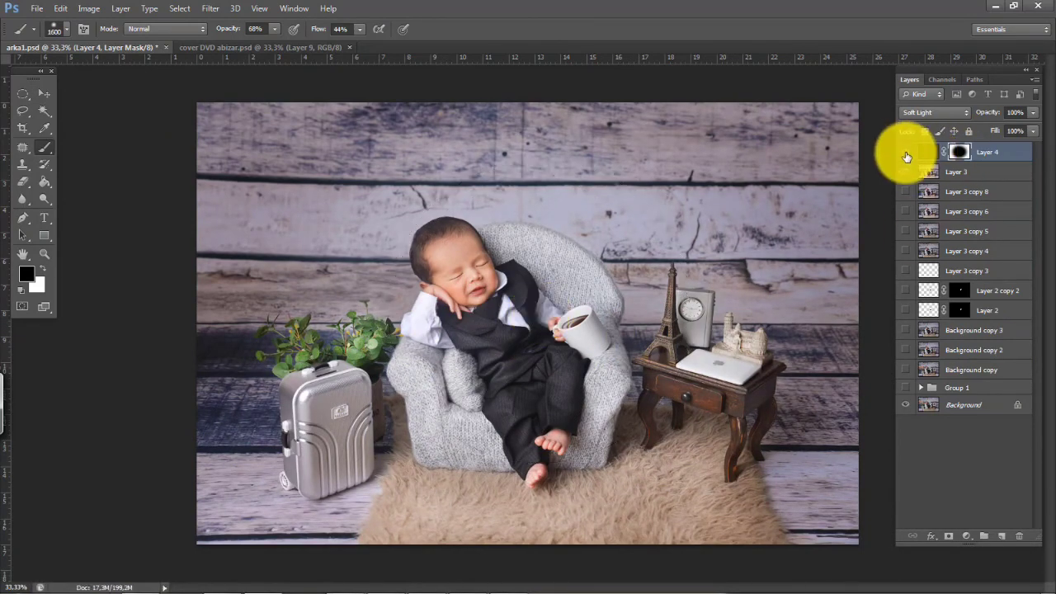
# Compare the photo with and without the brown vignette by toggling Layer 4's visibility
pyautogui.click(907, 152)
pyautogui.click(911, 155)
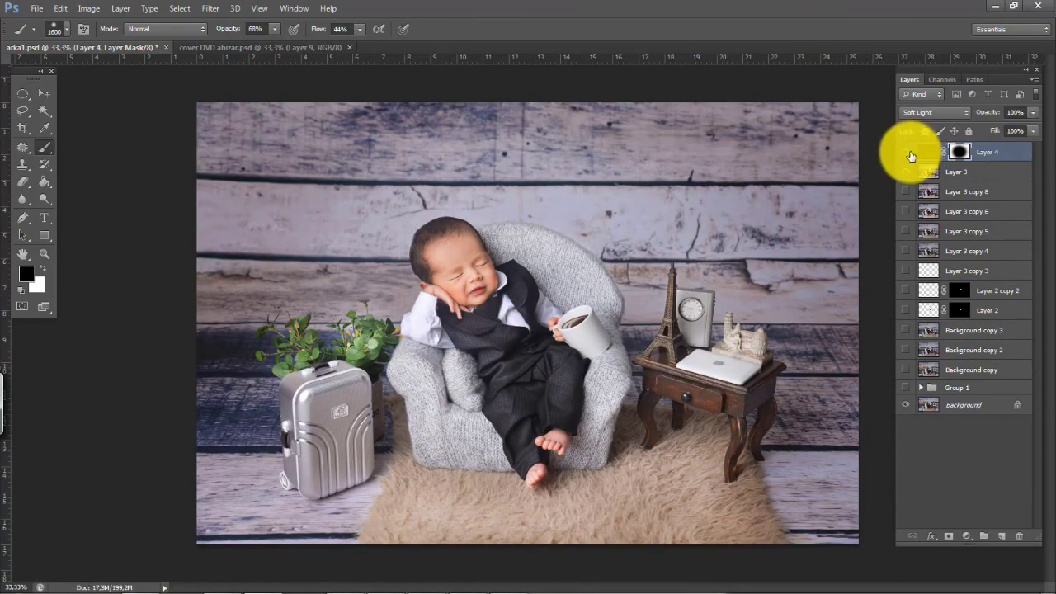
pyautogui.click(908, 154)
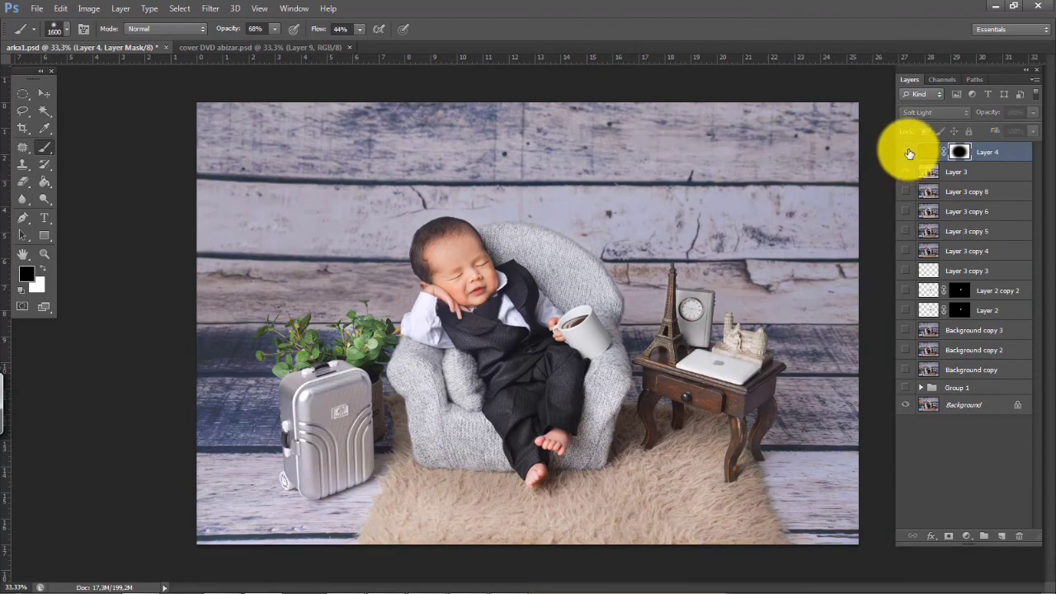
pyautogui.click(914, 153)
pyautogui.click(910, 154)
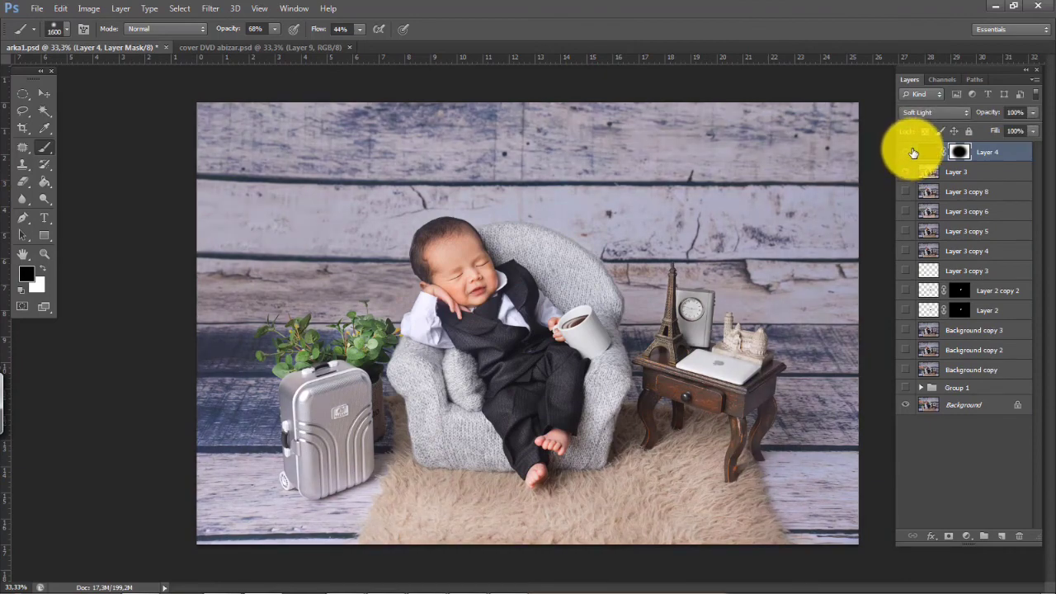
pyautogui.click(916, 152)
pyautogui.click(907, 153)
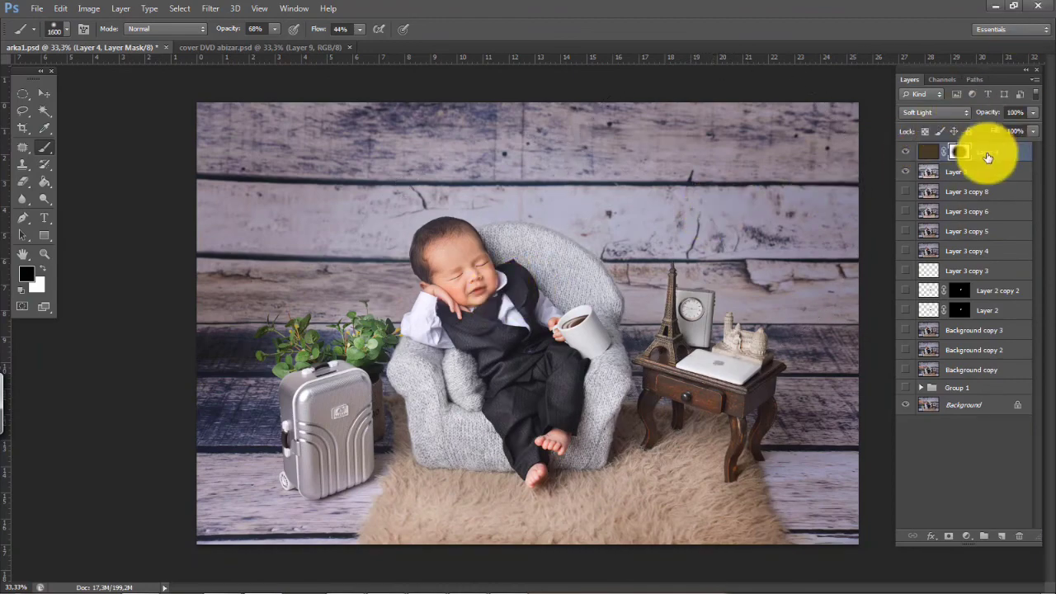
# Merge Layer 4 and Layer 3 into one layer and compare the result with the original photo
pyautogui.keyDown('ctrl'); pyautogui.click(973, 172); pyautogui.keyUp('ctrl')
pyautogui.rightClick(971, 177)
pyautogui.click(864, 386)
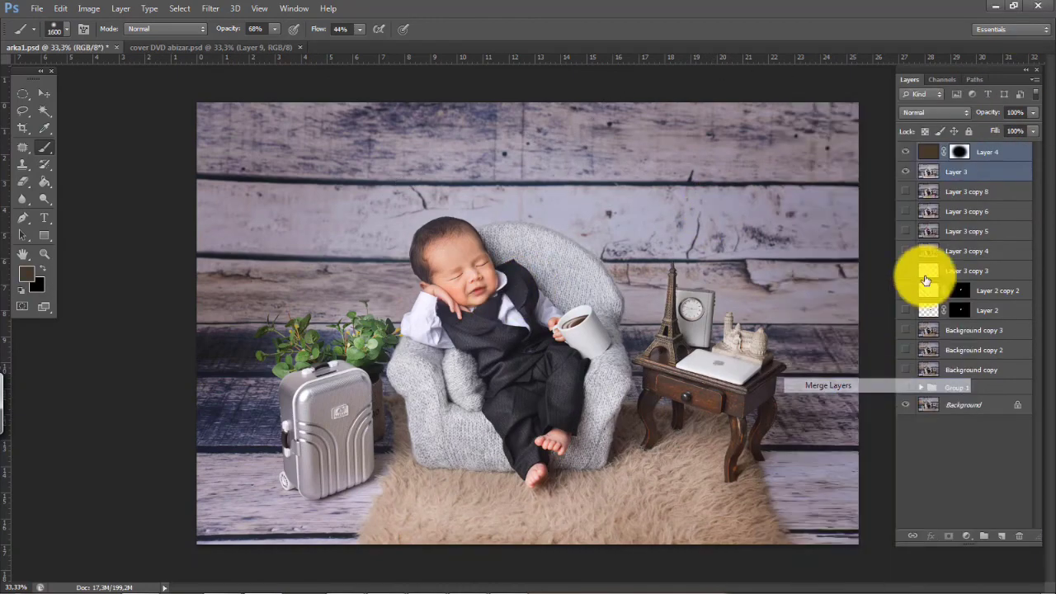
pyautogui.click(907, 153)
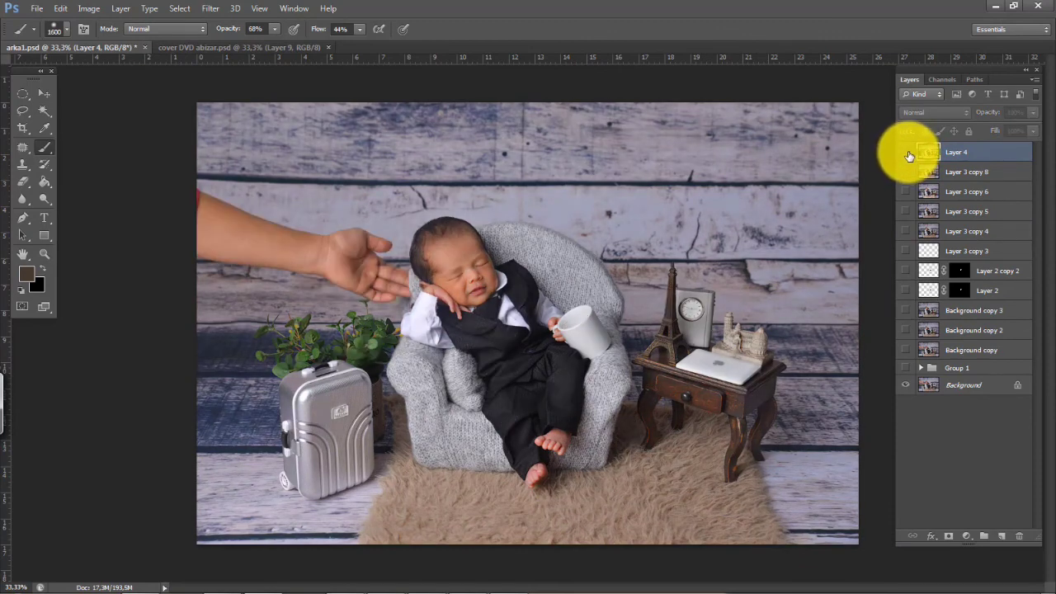
pyautogui.click(906, 154)
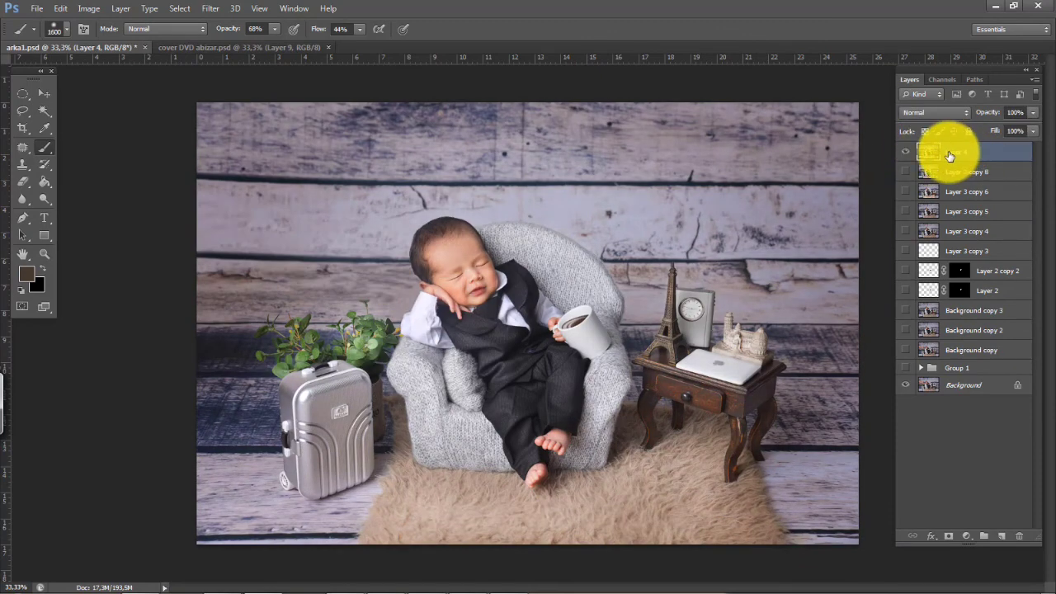